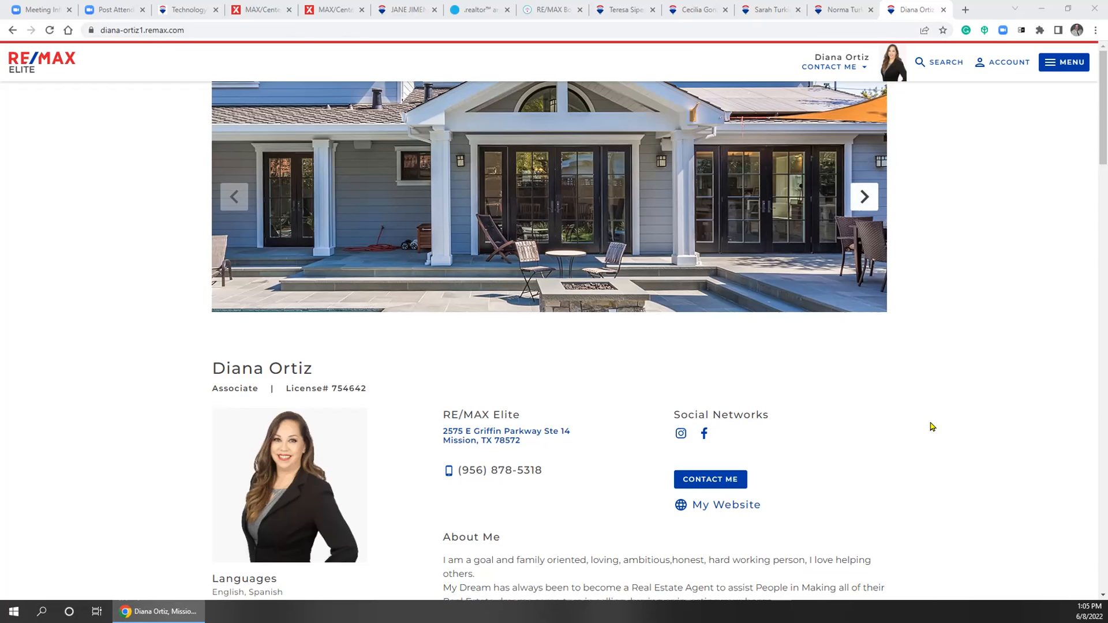
Scroll the associate's site past About Me, Featured Listings and Get the App to the message form and footer
scroll(920, 393, "down", 3)
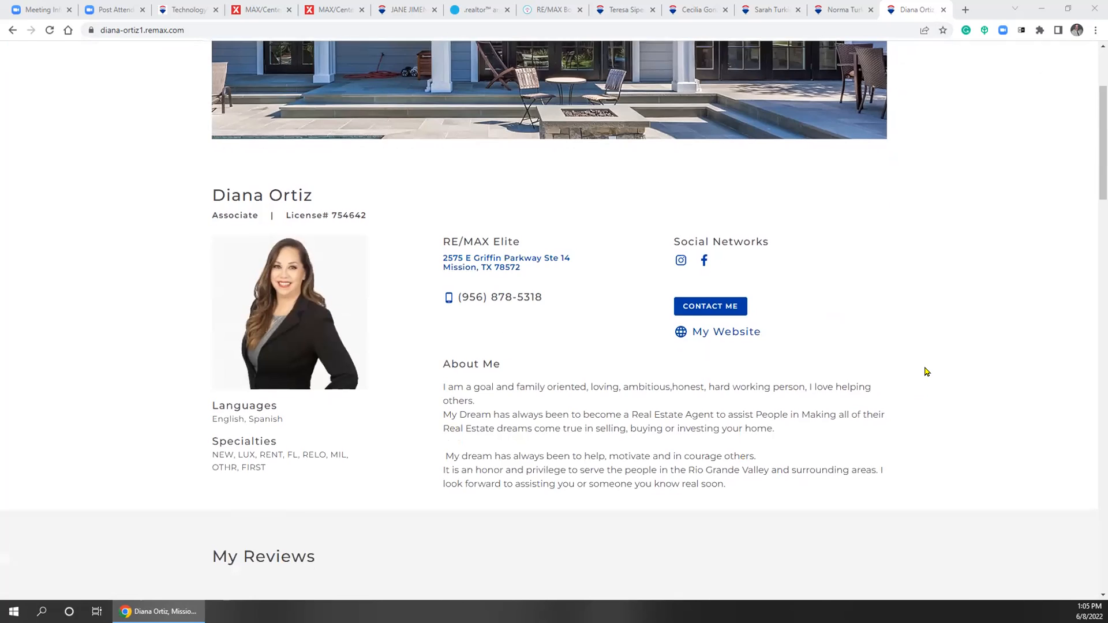
scroll(926, 372, "down", 2)
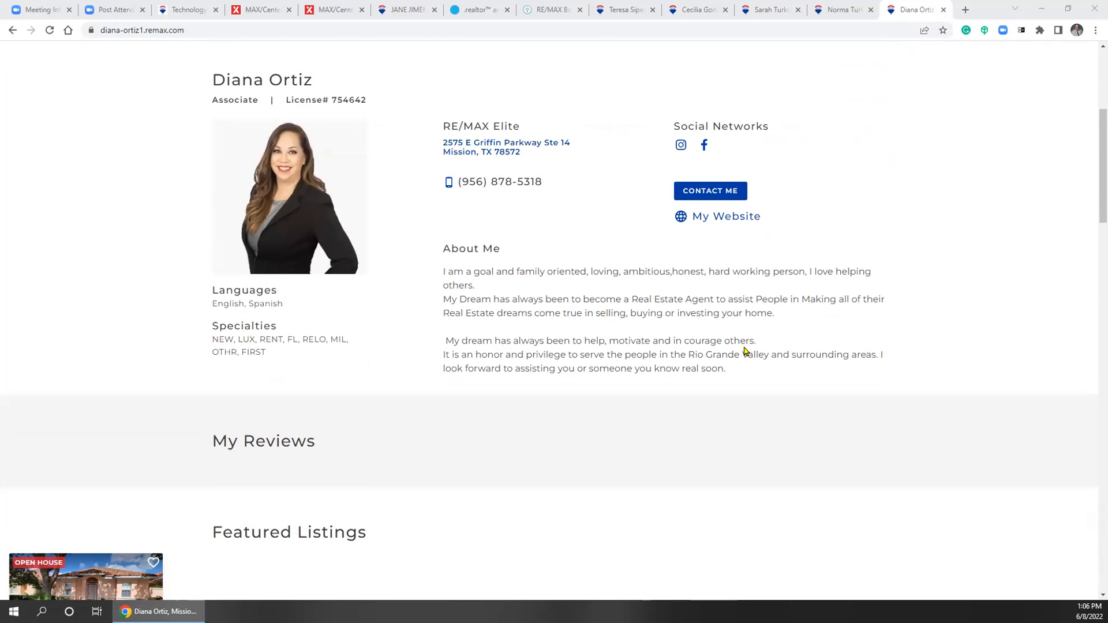
scroll(84, 343, "down", 2)
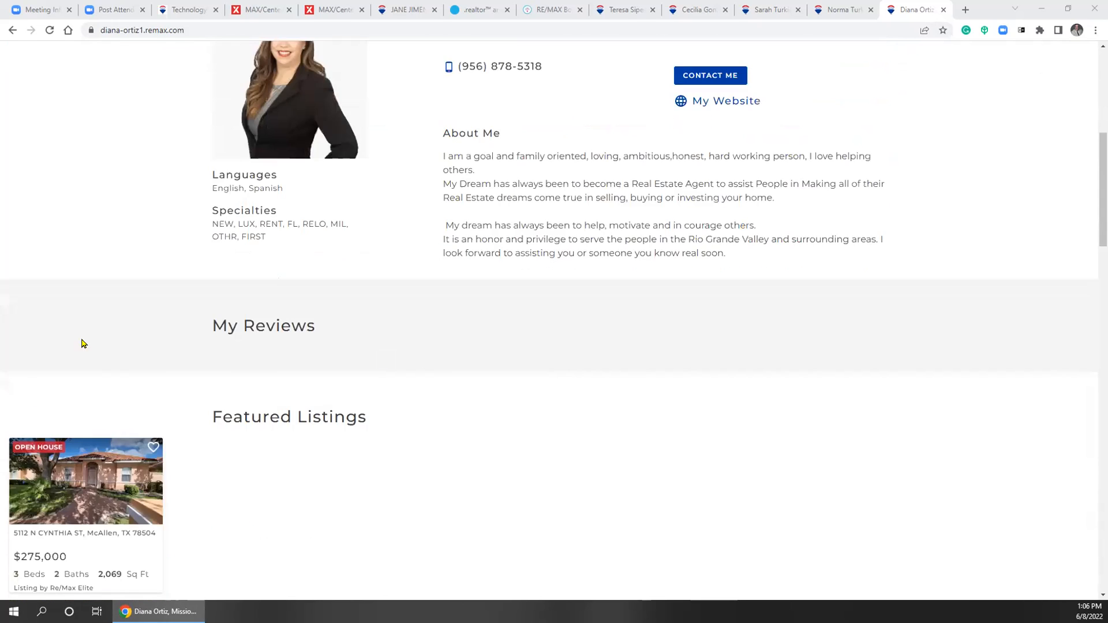
scroll(556, 415, "down", 5)
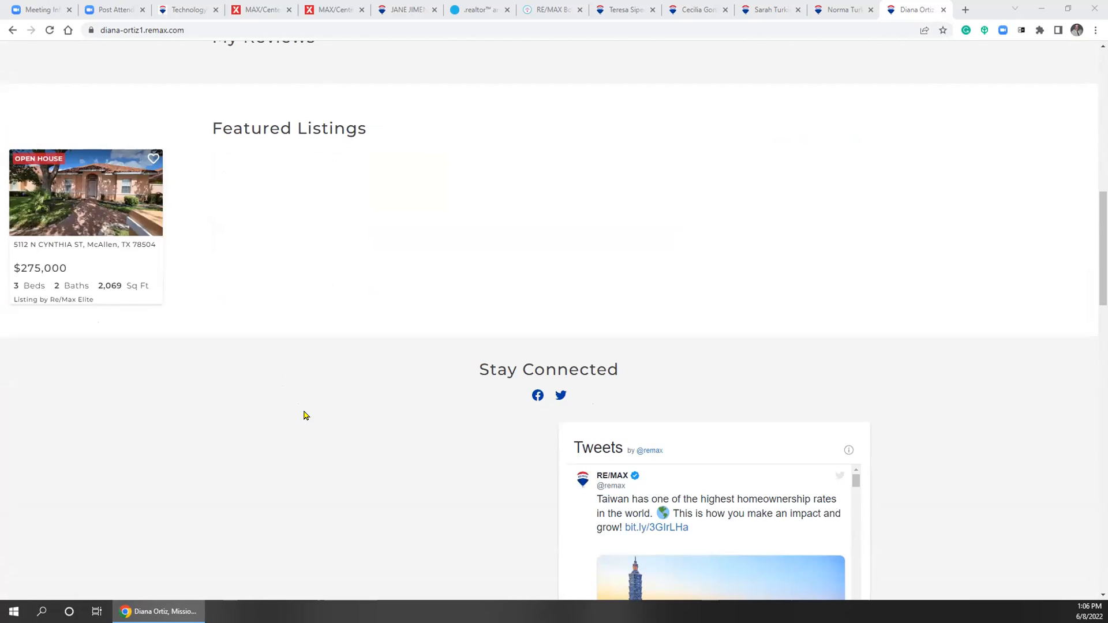
scroll(303, 418, "up", 3)
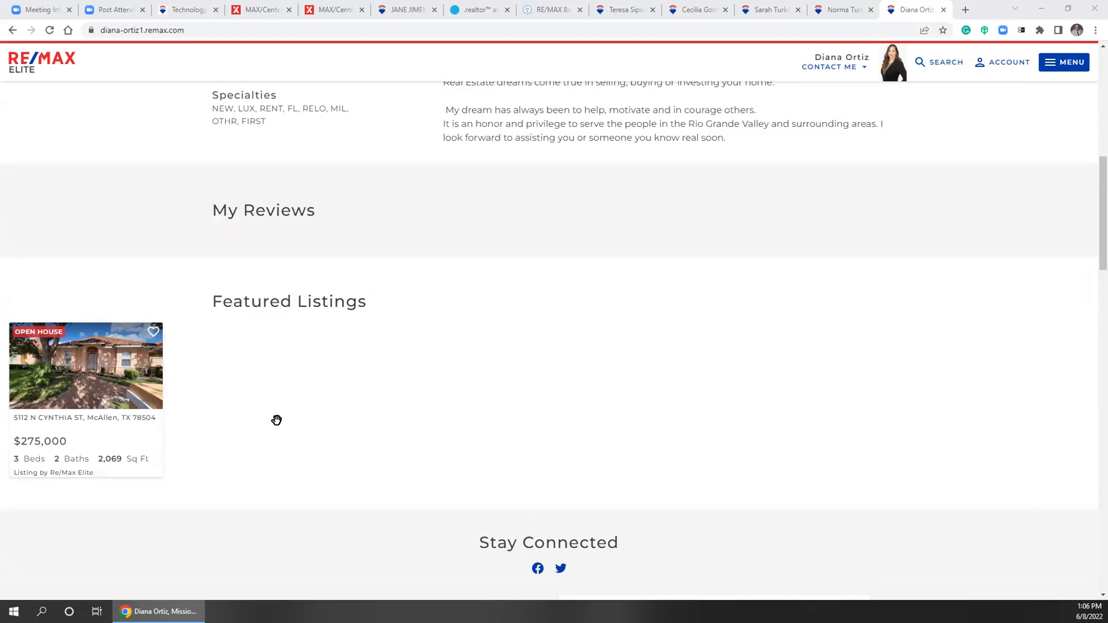
scroll(898, 356, "down", 8)
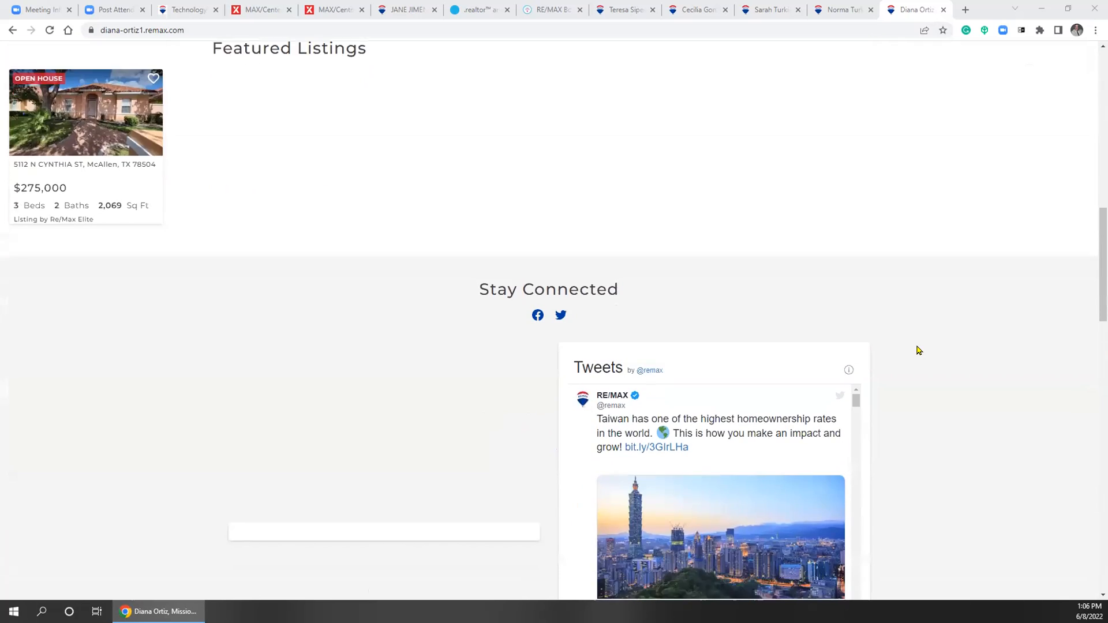
scroll(896, 395, "down", 11)
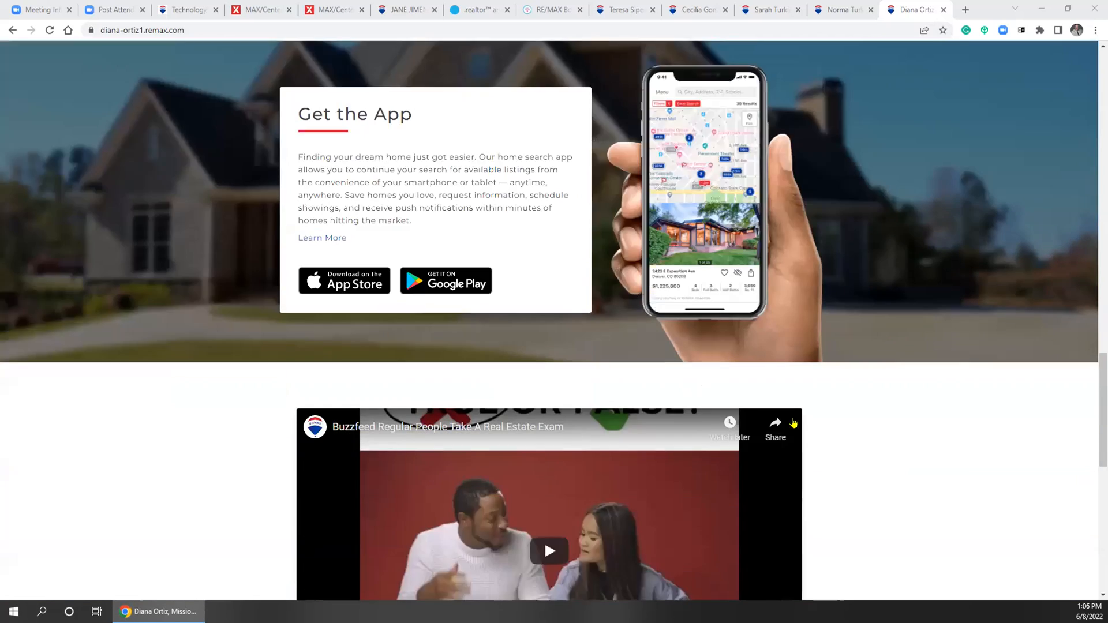
scroll(729, 349, "up", 1)
scroll(729, 349, "up", 2)
scroll(850, 413, "down", 10)
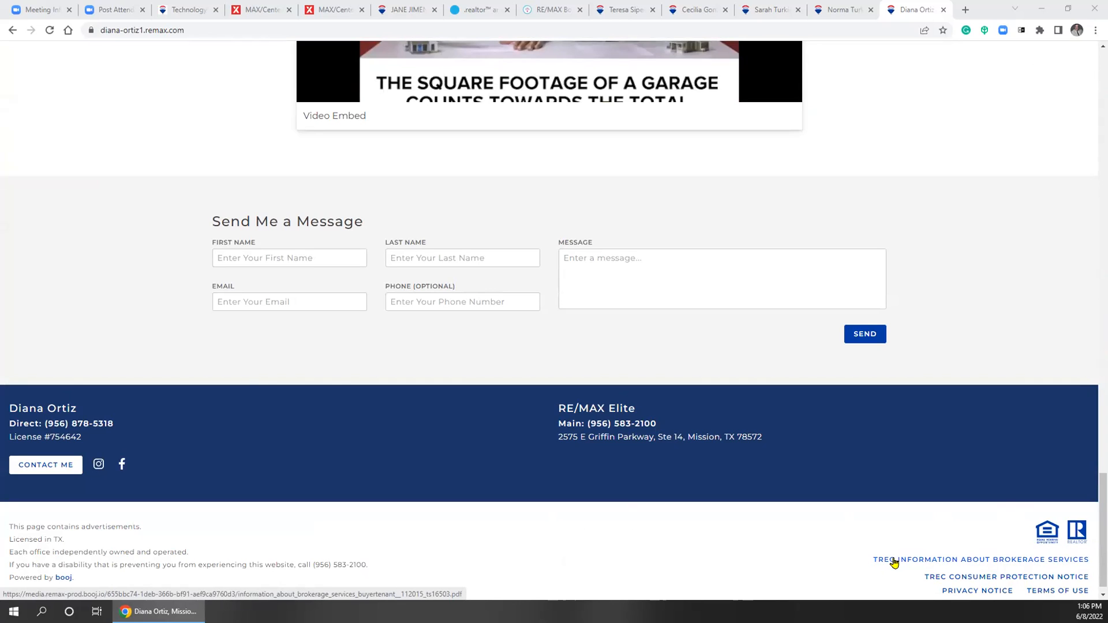
Check and close the TREC Consumer Protection Notice and Brokerage Services PDFs, then bring up sellspi.com
left_click(965, 578)
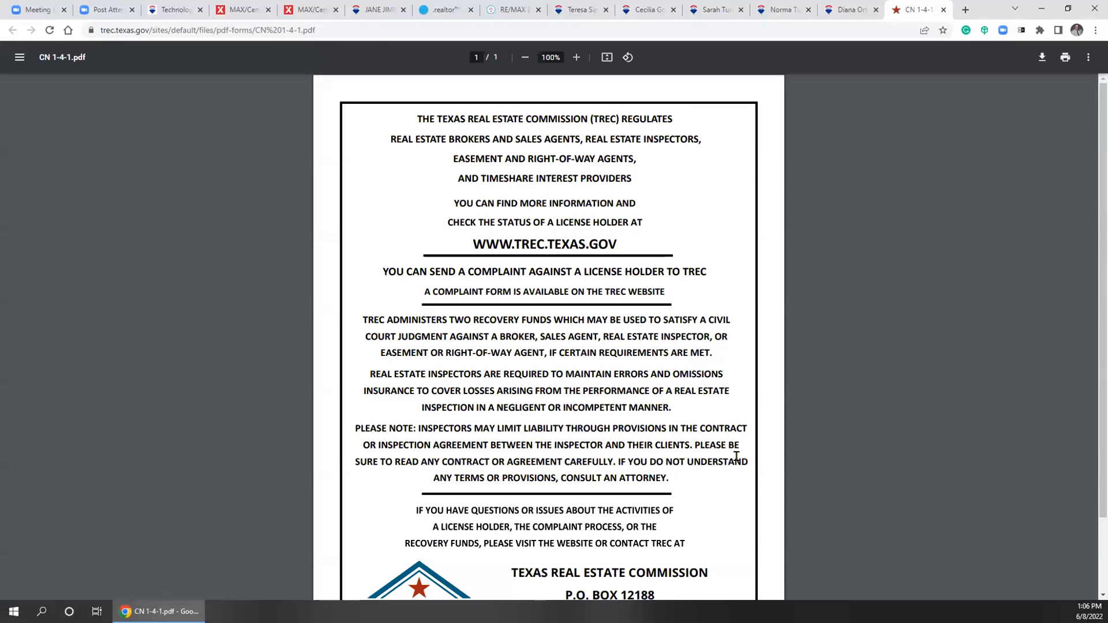
left_click(943, 10)
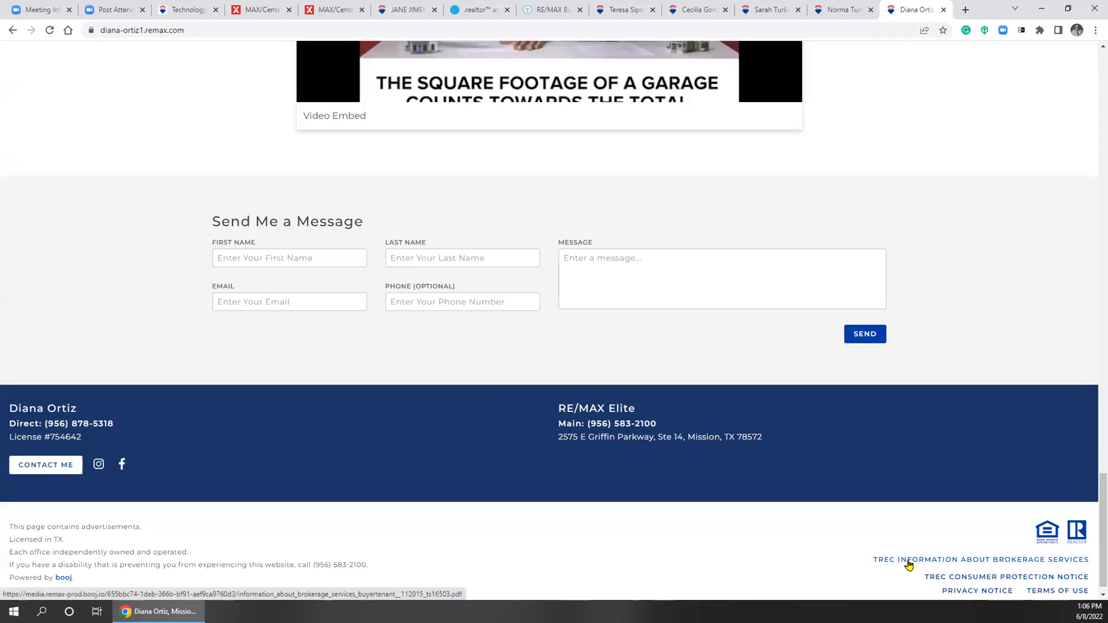
left_click(908, 565)
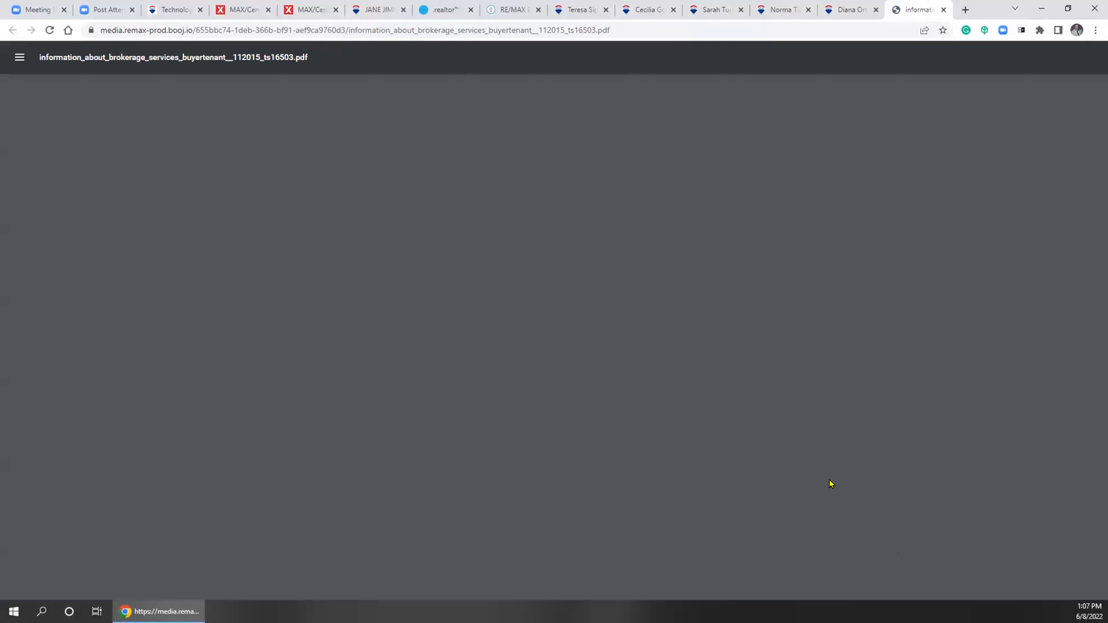
scroll(768, 453, "down", 3)
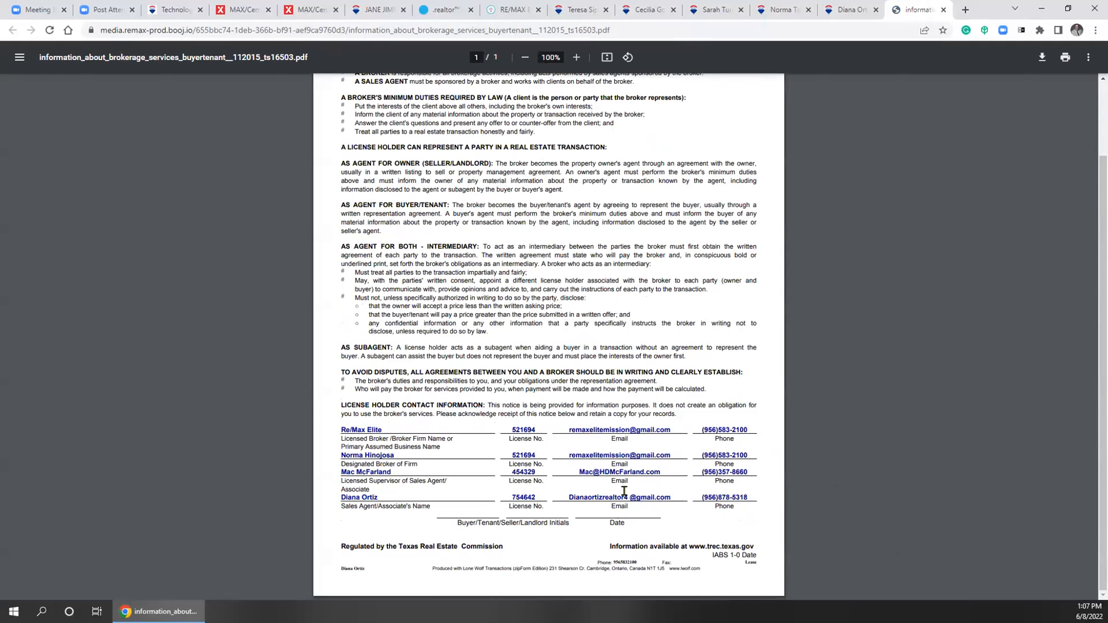
left_click(943, 9)
scroll(941, 229, "up", 20)
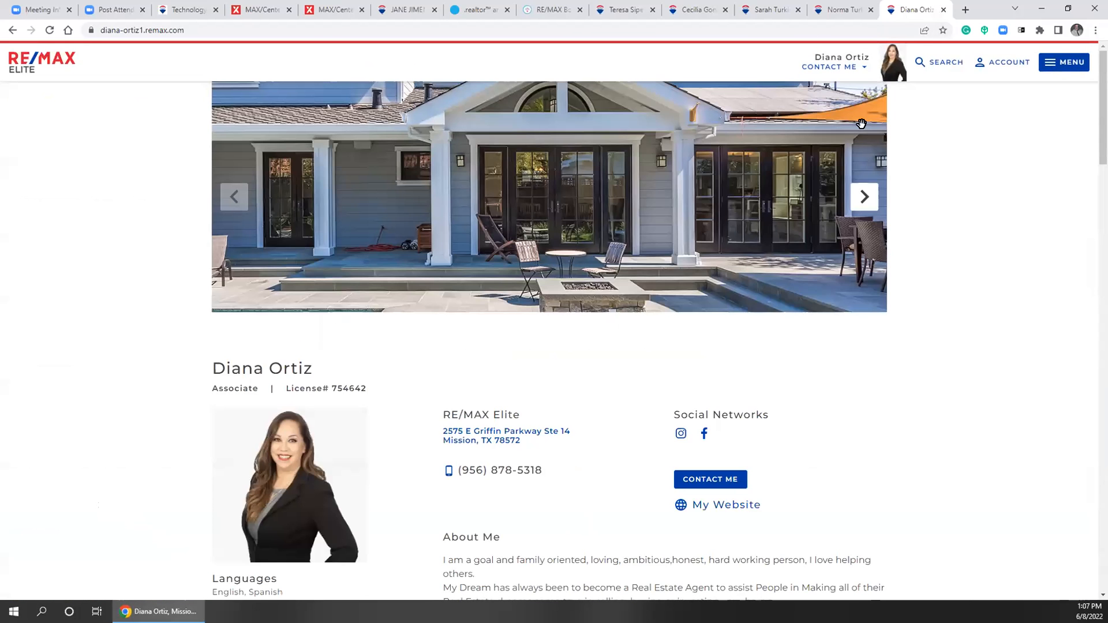
left_click(844, 10)
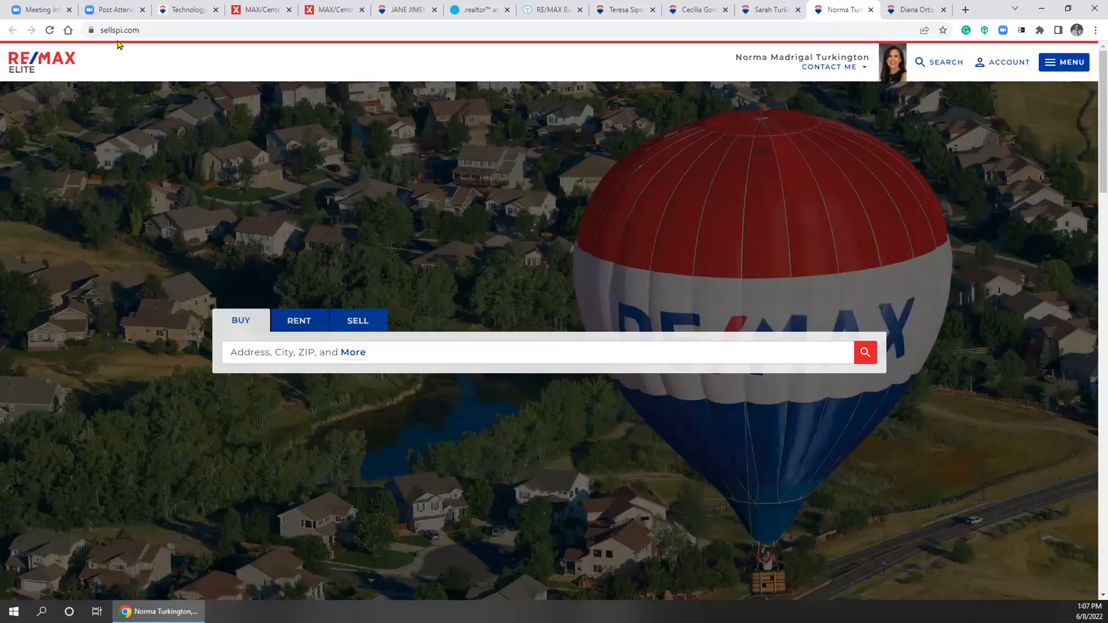
Return to the sellspi.com site and try its property search box, dismissing the location suggestions
left_click(898, 10)
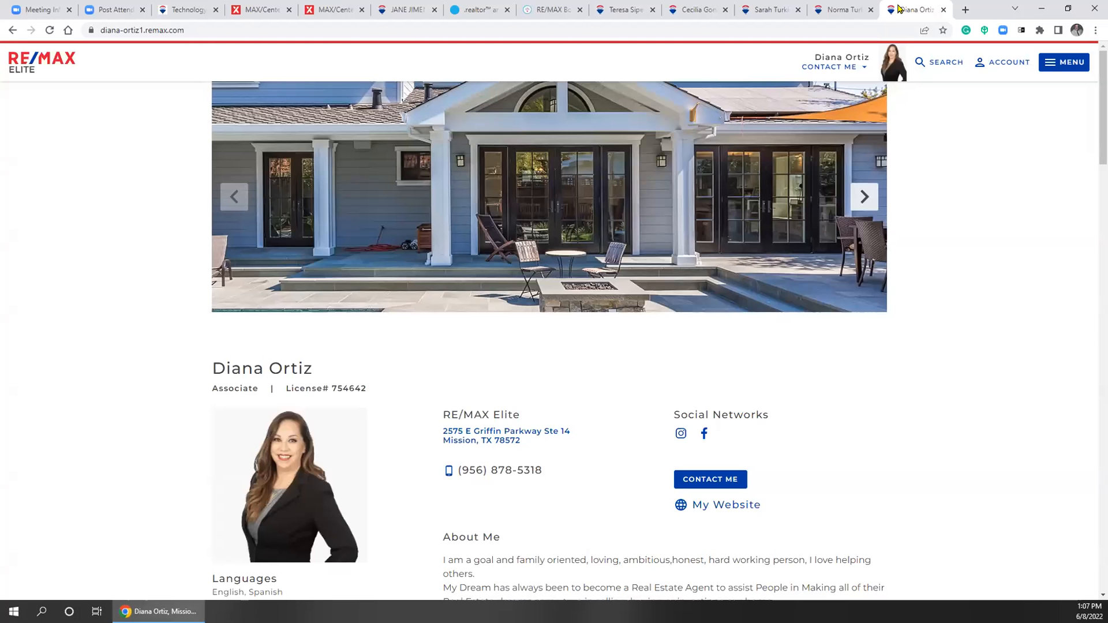
left_click(840, 10)
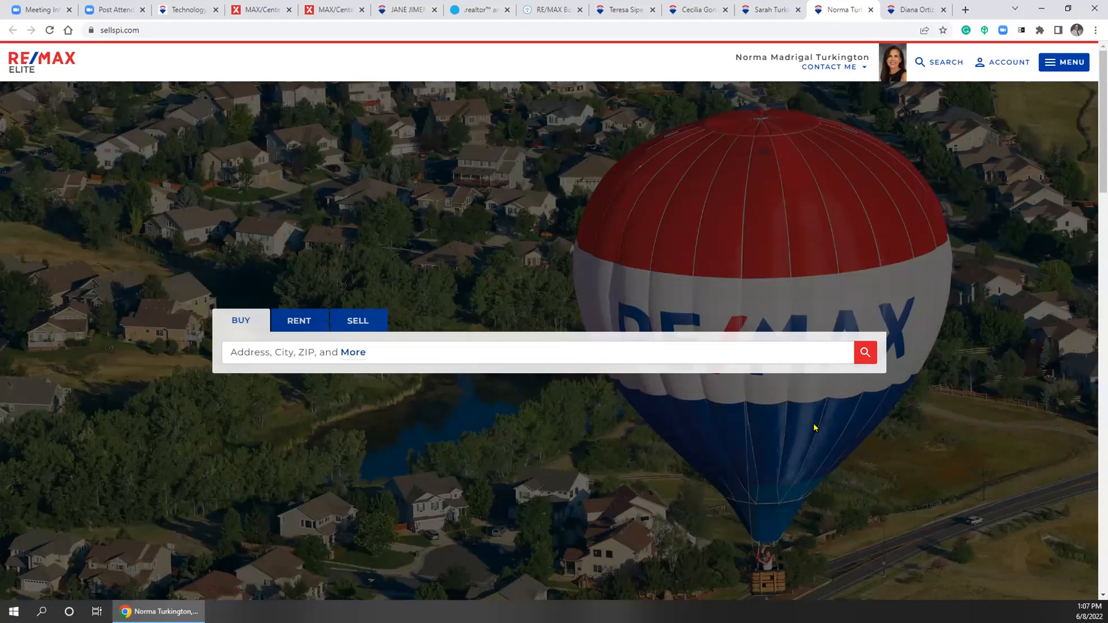
left_click(637, 360)
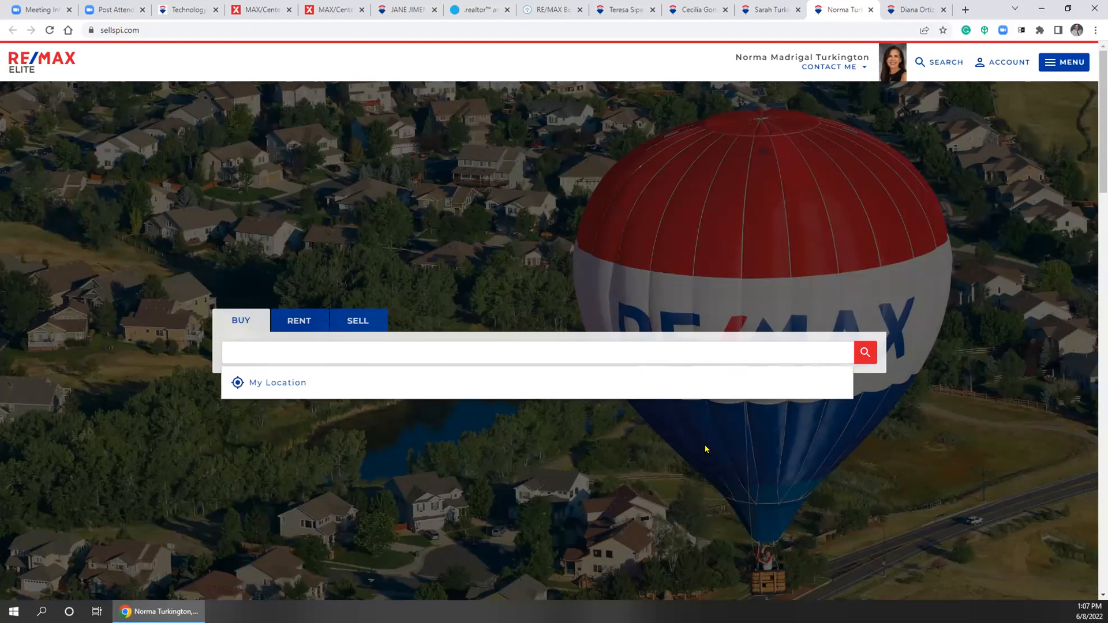
left_click(771, 471)
Scroll the sellspi.com page through the profile, video and About Me and Account Benefits cards to the footer
scroll(771, 473, "down", 5)
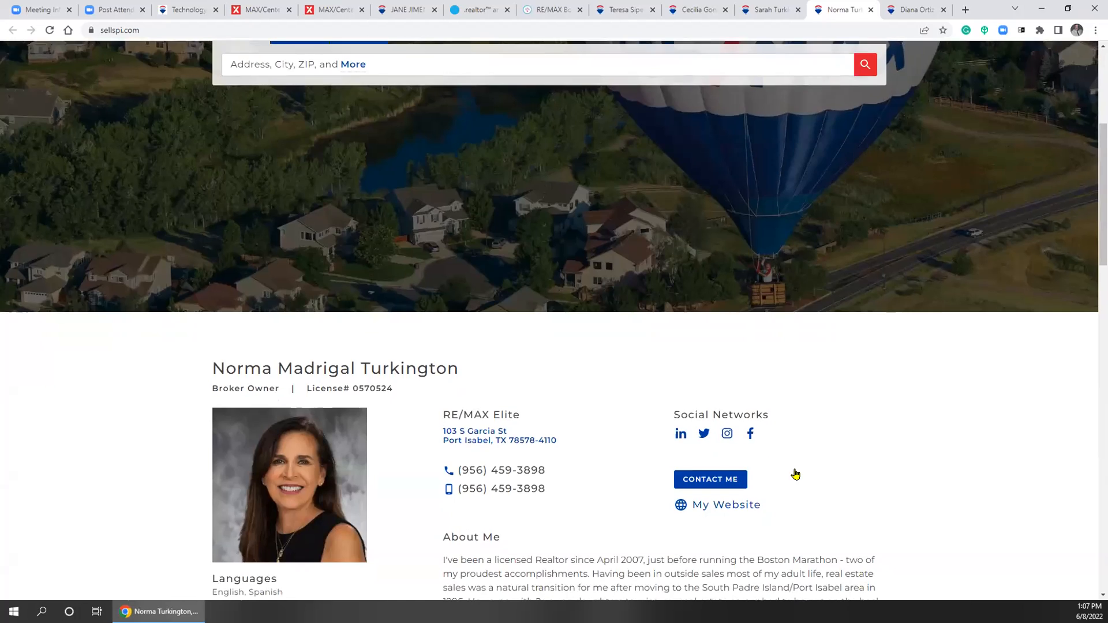
scroll(795, 474, "down", 4)
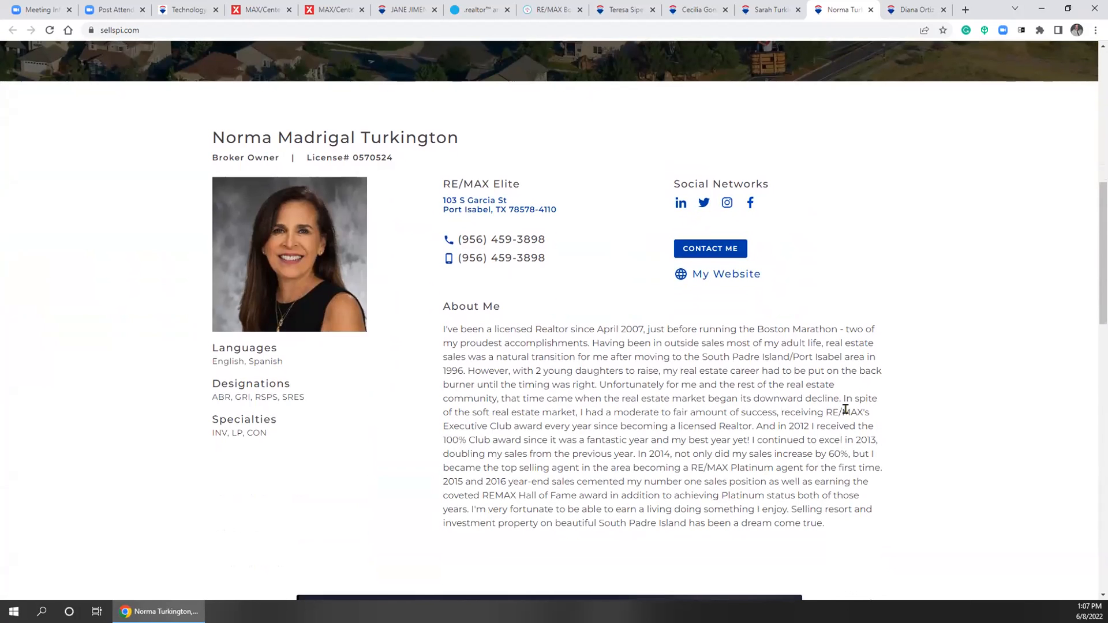
scroll(845, 409, "down", 9)
scroll(846, 409, "down", 5)
scroll(840, 403, "up", 5)
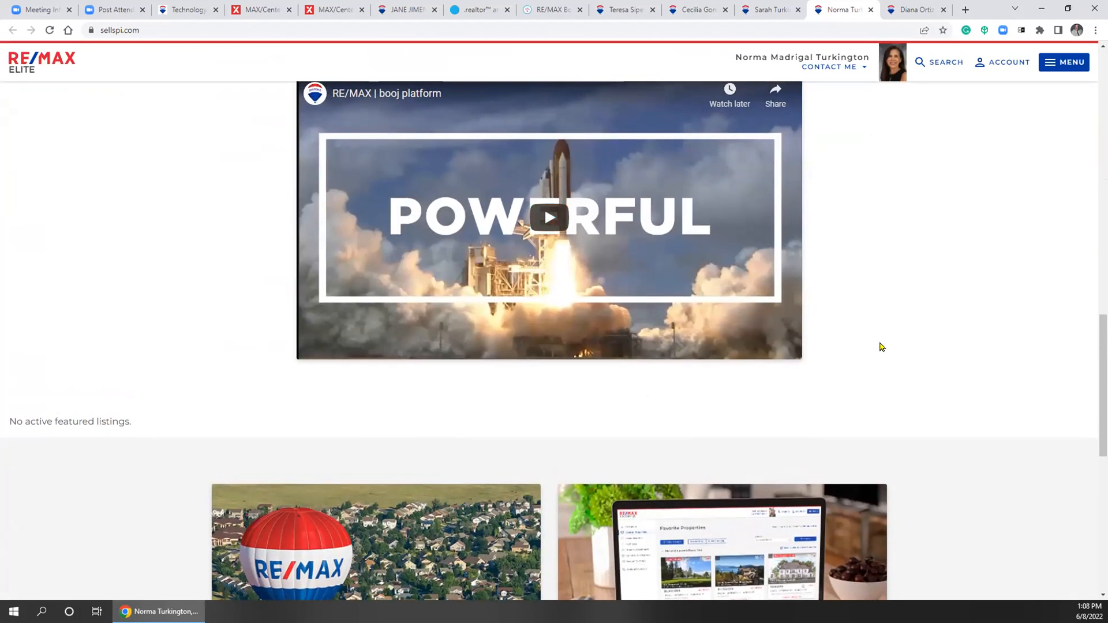
scroll(908, 358, "down", 3)
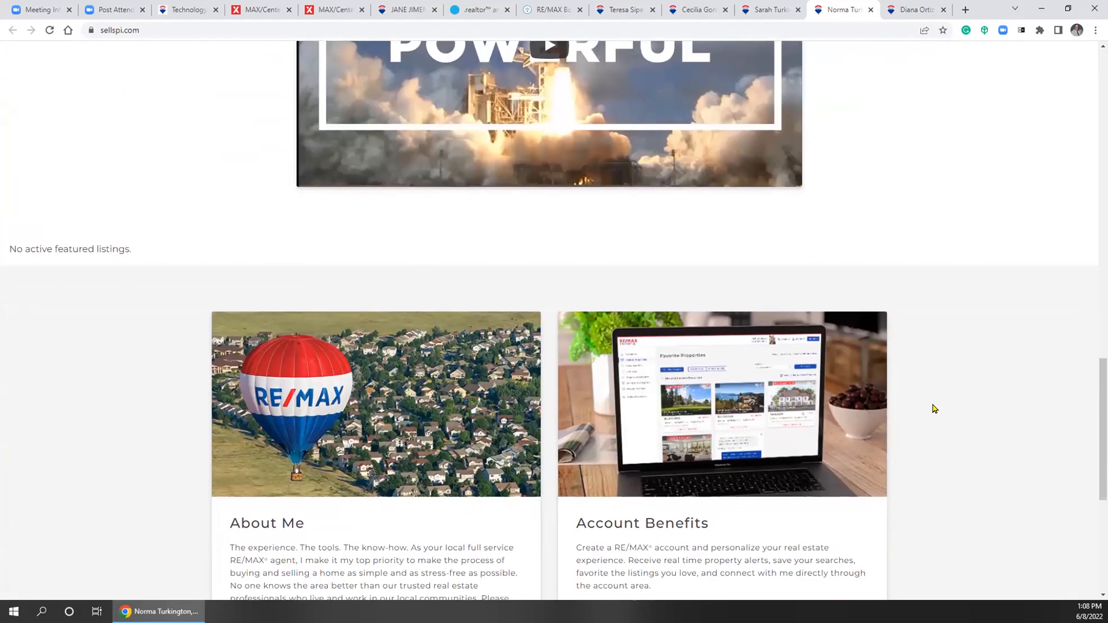
scroll(934, 408, "down", 2)
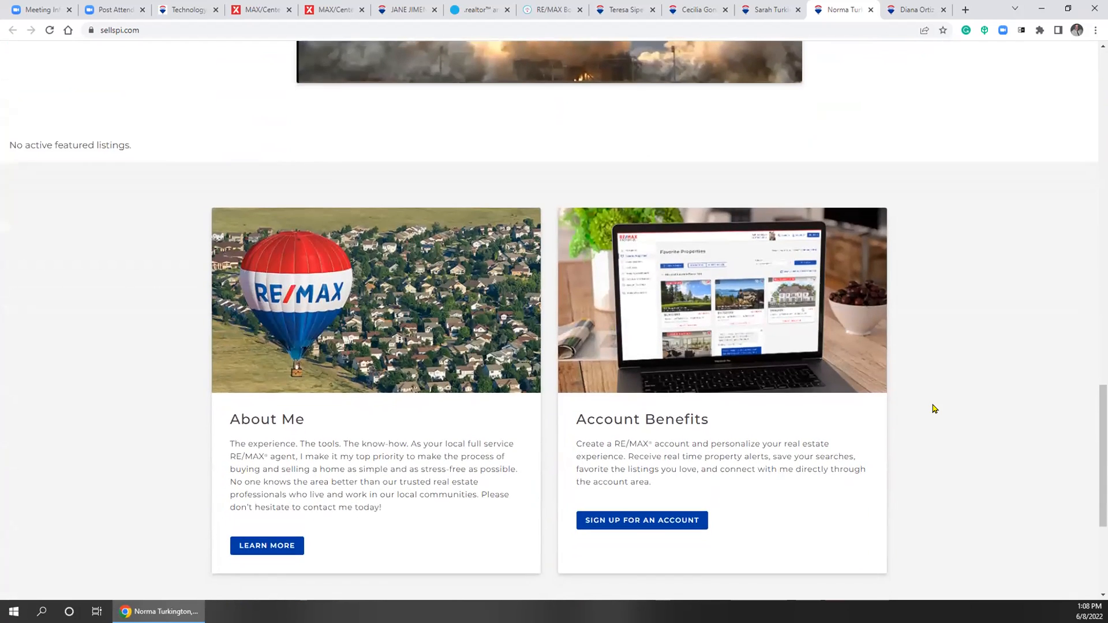
scroll(935, 408, "down", 4)
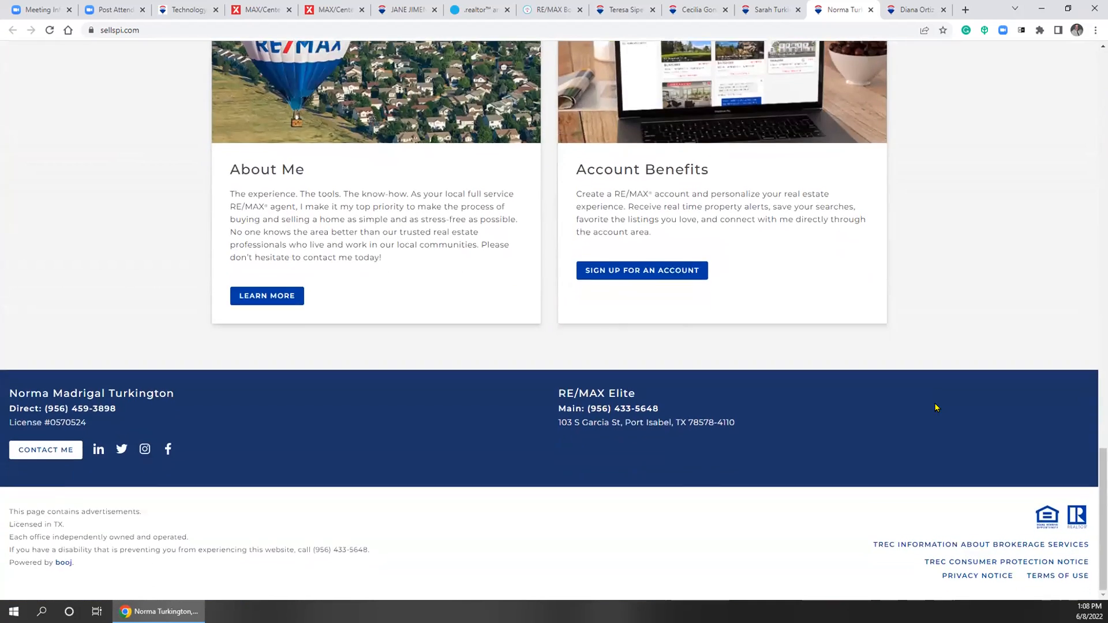
Open the site's TREC brokerage services notice, read the 2018-IBS PDF, and close it
left_click(938, 546)
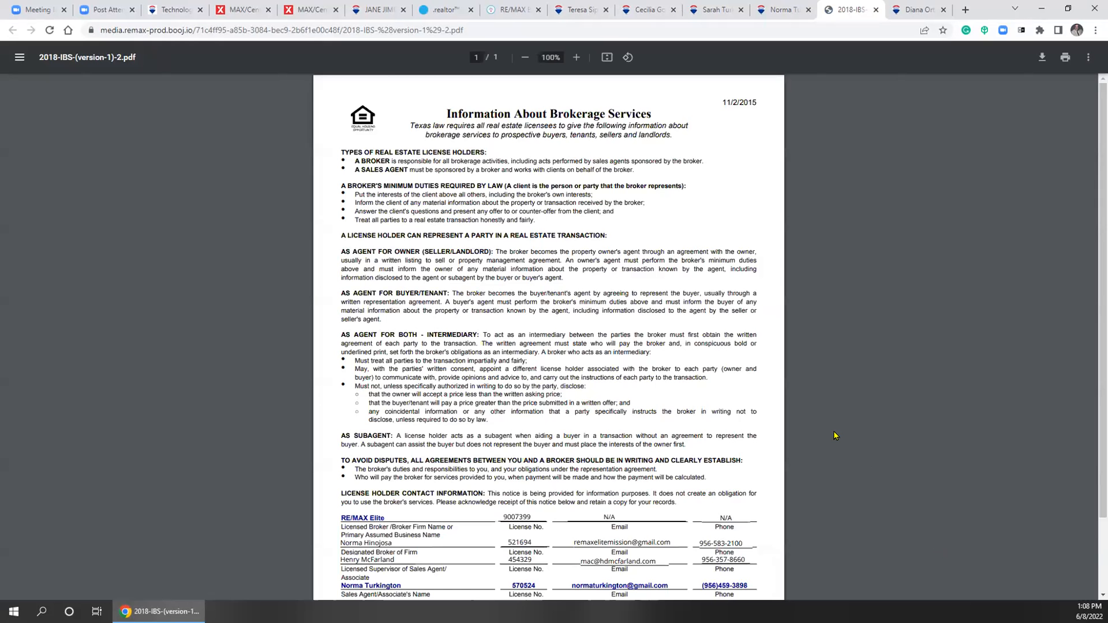
scroll(831, 436, "down", 3)
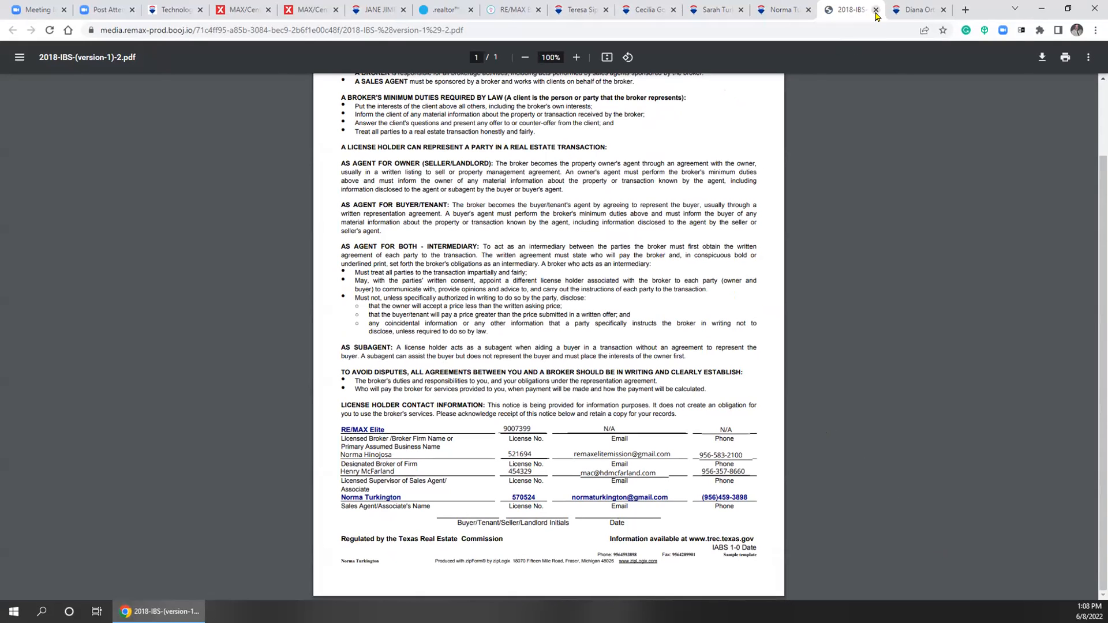
left_click(771, 10)
left_click(852, 10)
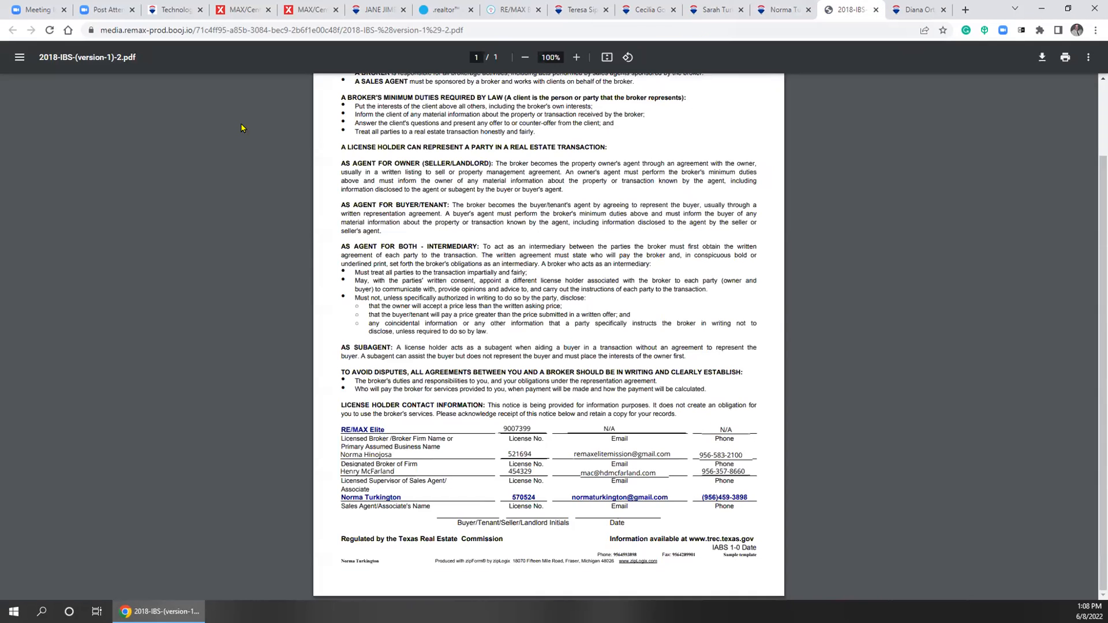
left_click(876, 10)
Cycle through the open agent websites and scroll sellspi.com back to its Buy/Rent/Sell search banner
left_click(717, 8)
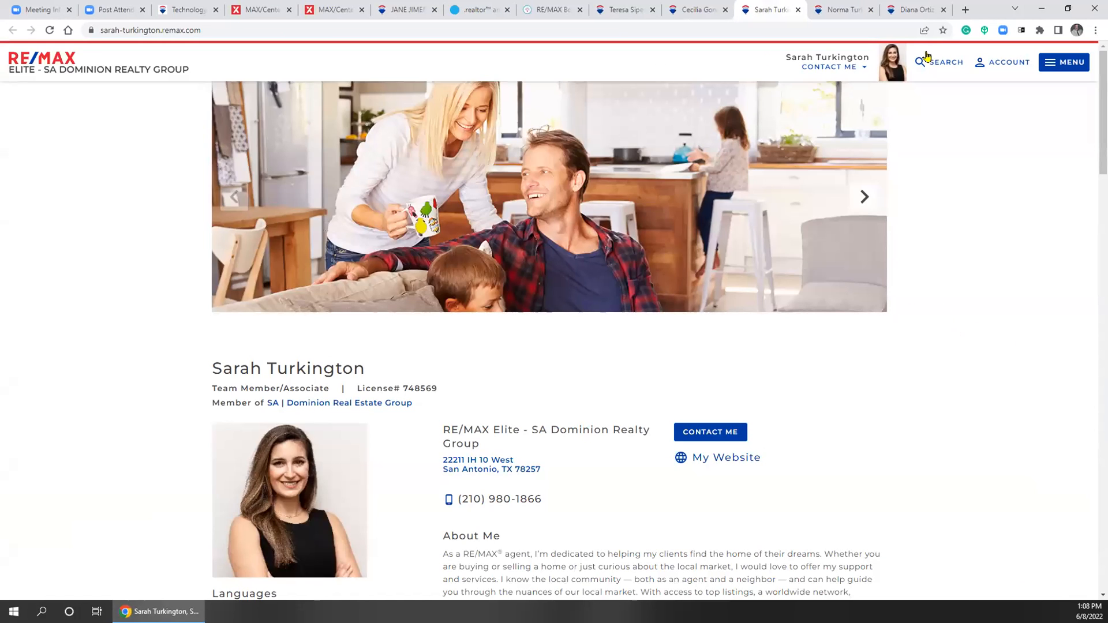
left_click(911, 11)
left_click(829, 7)
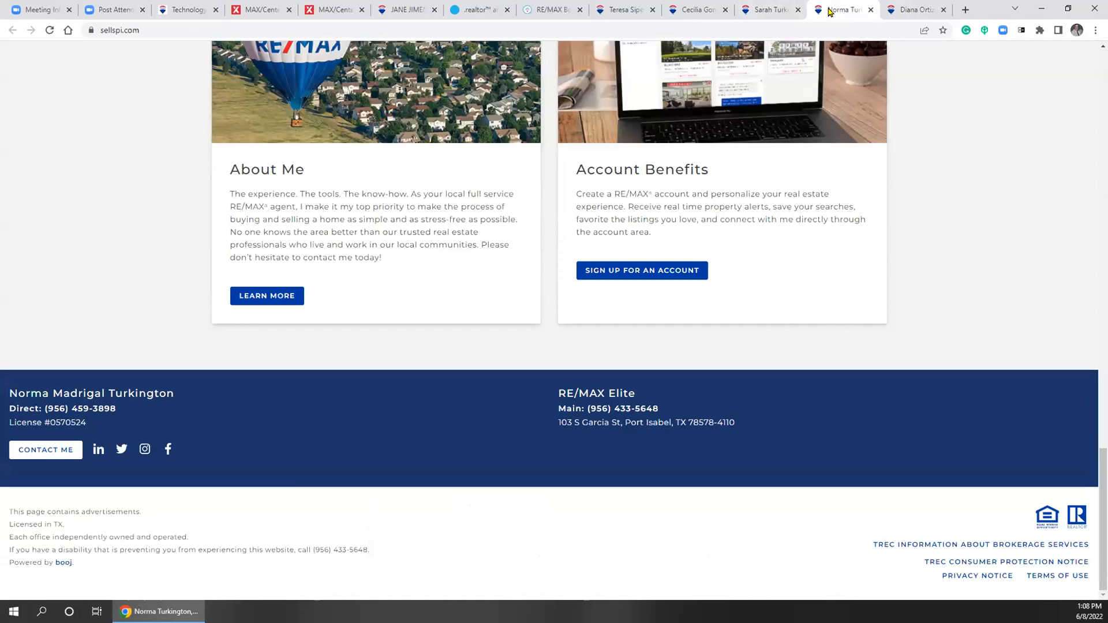
scroll(907, 207, "up", 5)
scroll(888, 231, "up", 10)
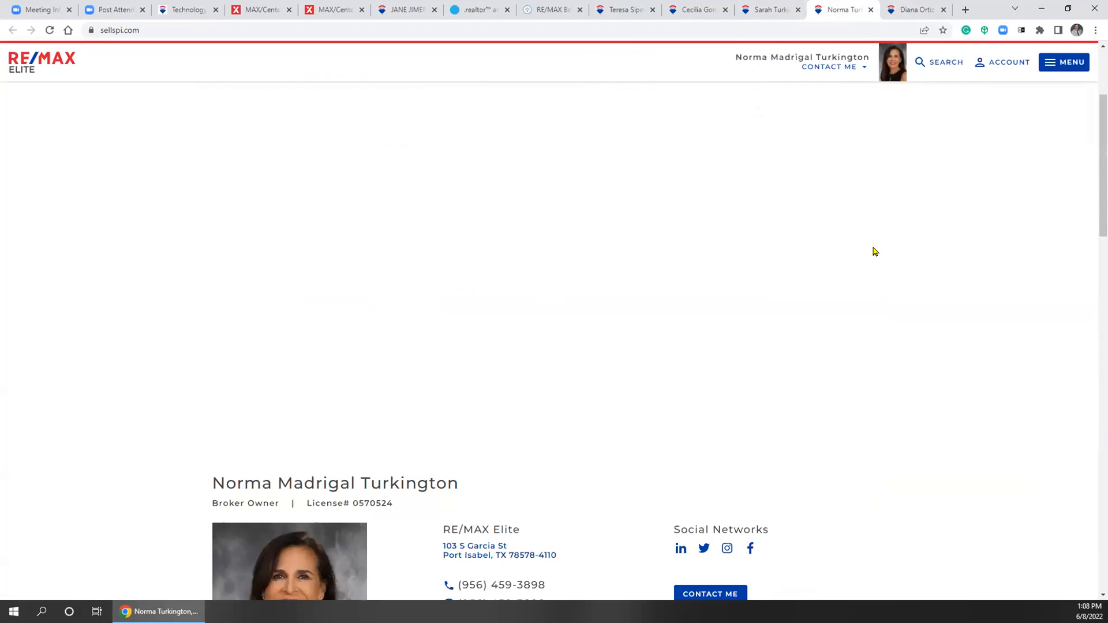
left_click(910, 10)
left_click(844, 10)
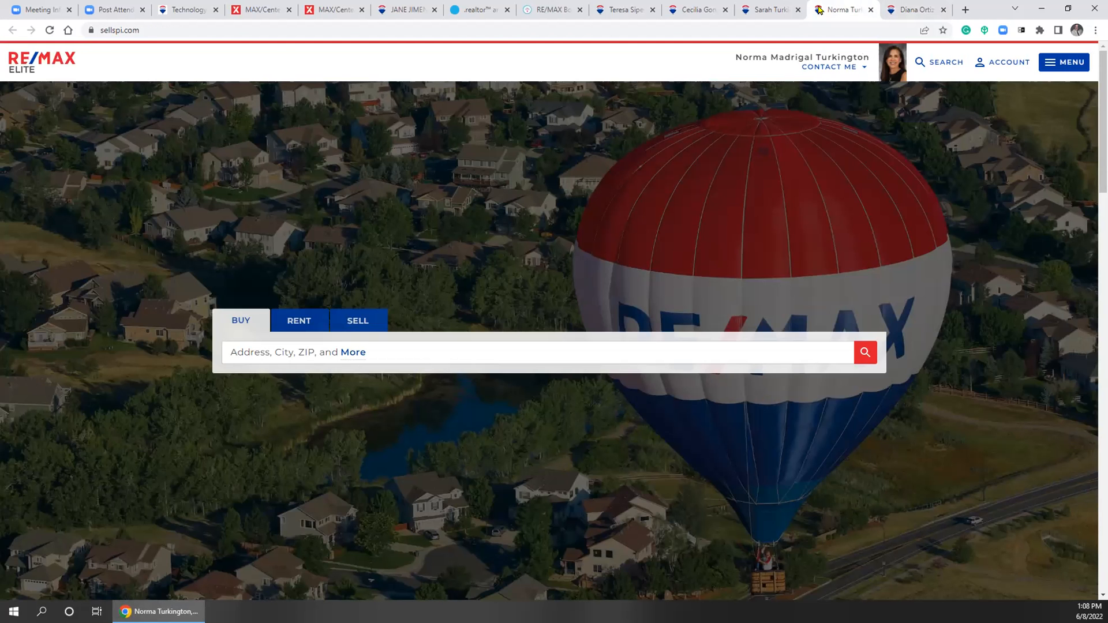
Switch to the next team member's profile tab, scroll down to the footer and back up
left_click(770, 10)
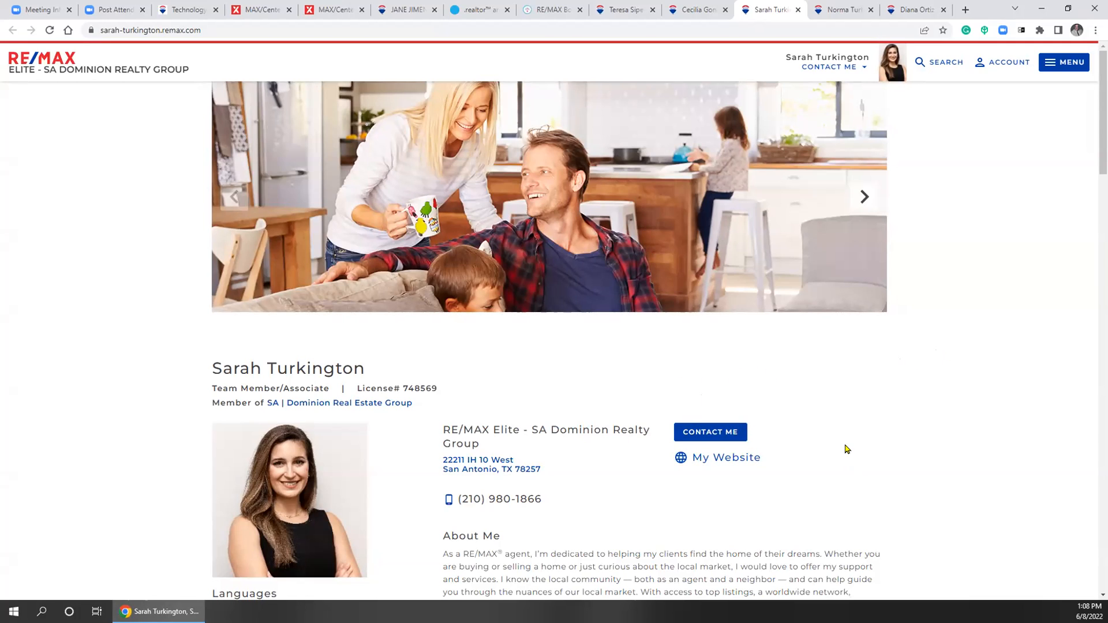
scroll(835, 369, "down", 2)
scroll(835, 369, "down", 2)
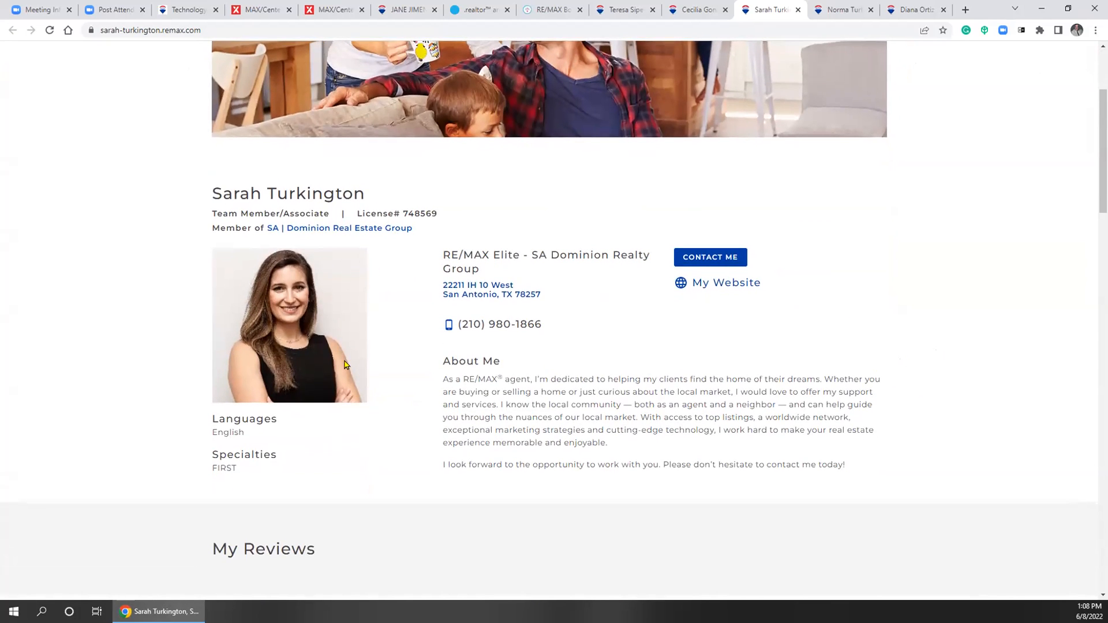
scroll(600, 420, "down", 8)
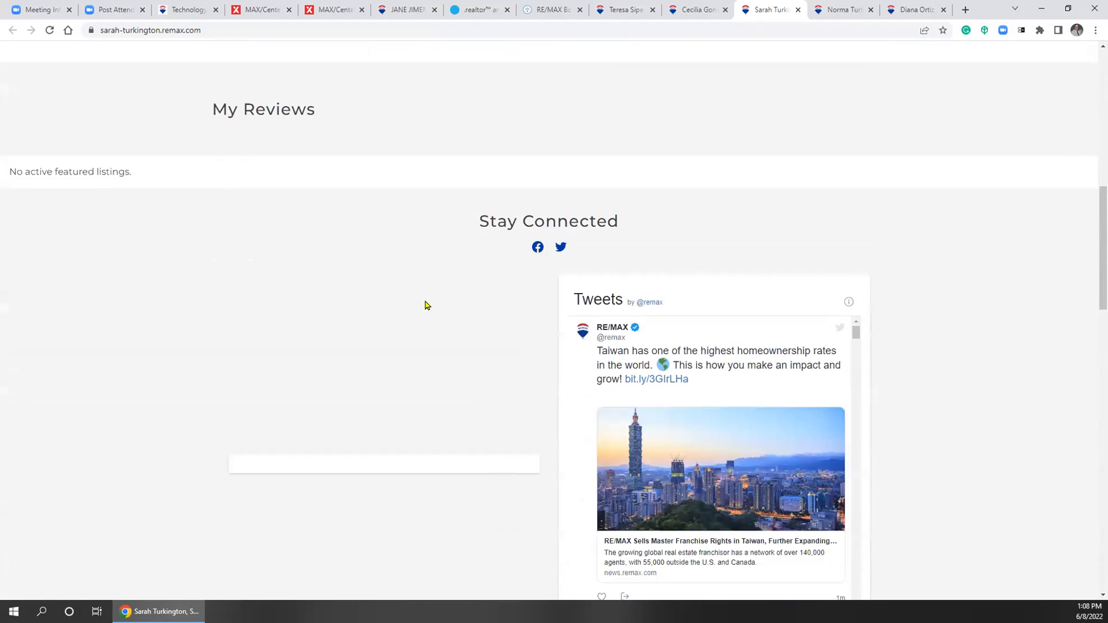
scroll(886, 354, "down", 12)
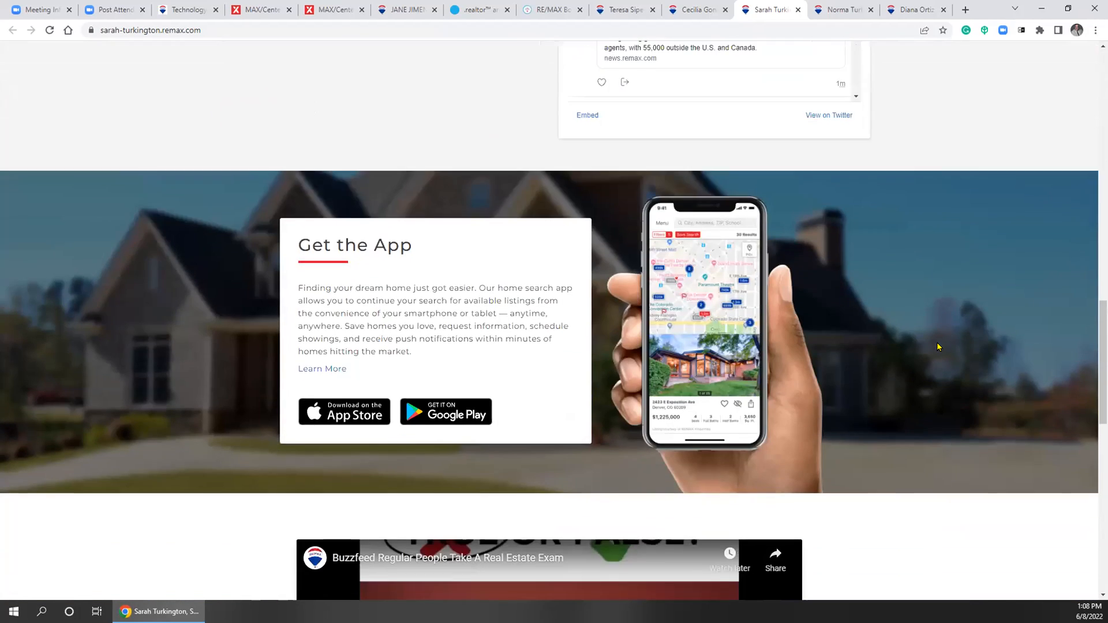
scroll(935, 345, "down", 8)
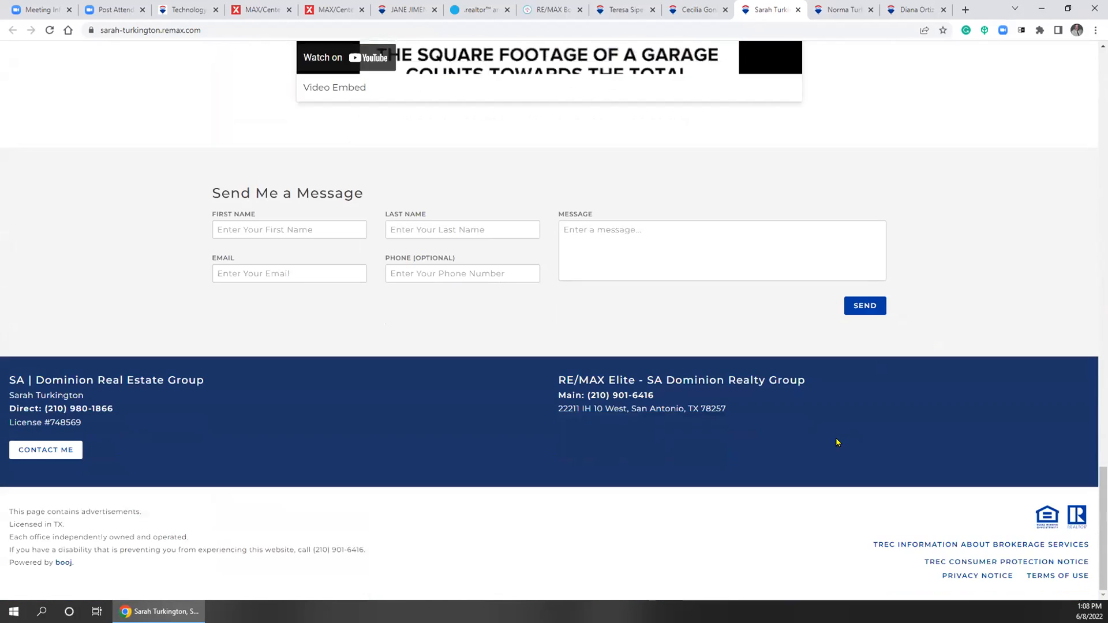
scroll(762, 463, "up", 10)
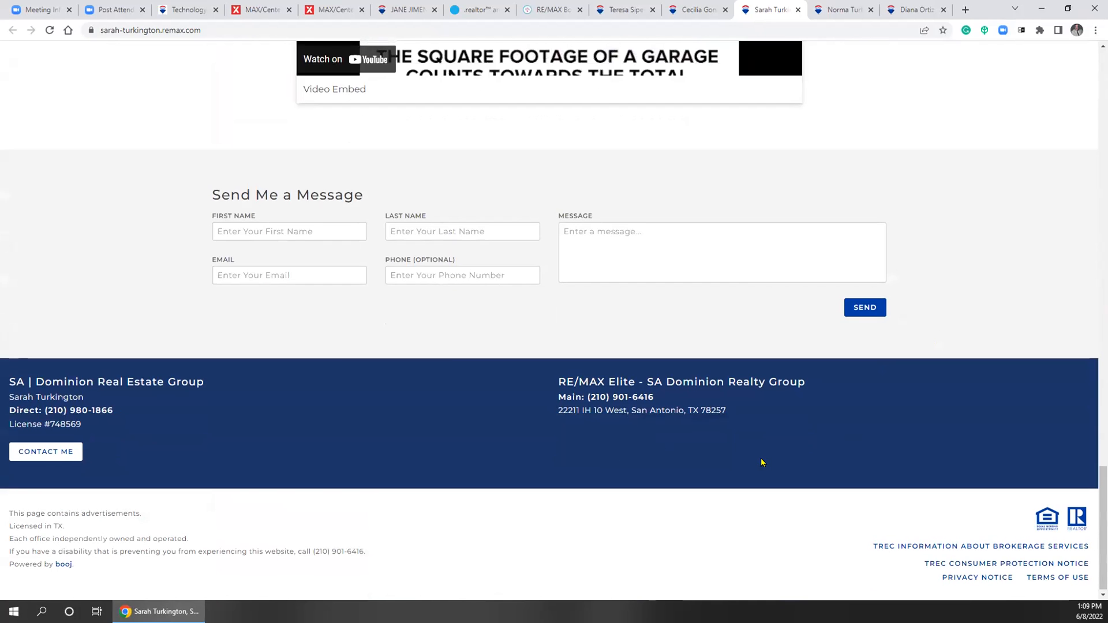
scroll(745, 451, "up", 10)
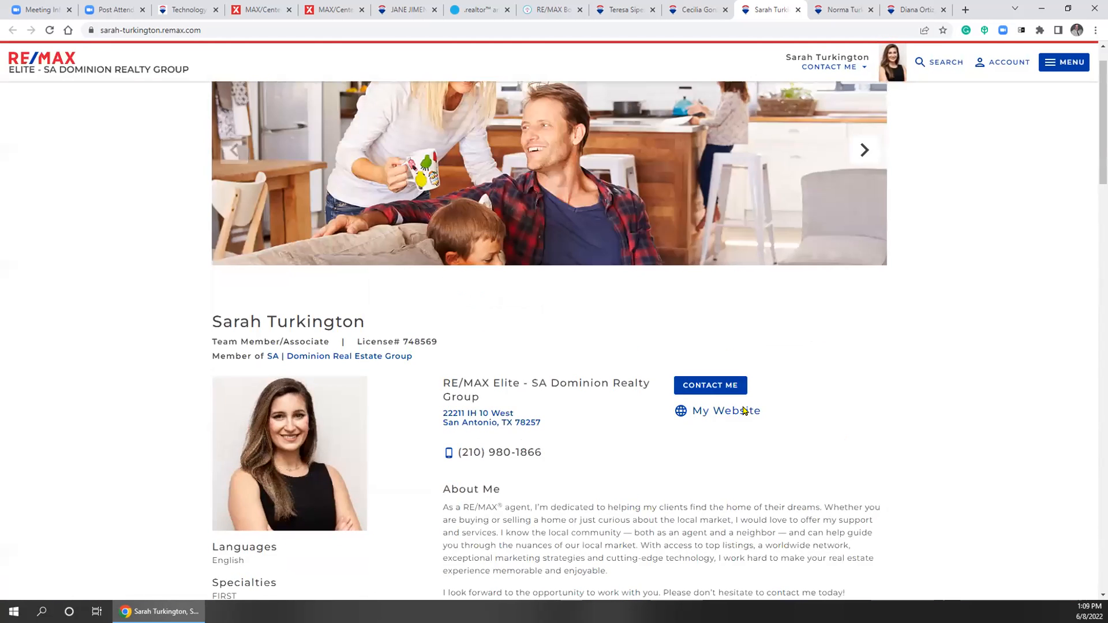
Switch to the other agent's Seller's Guide page and look over its top section
left_click(690, 10)
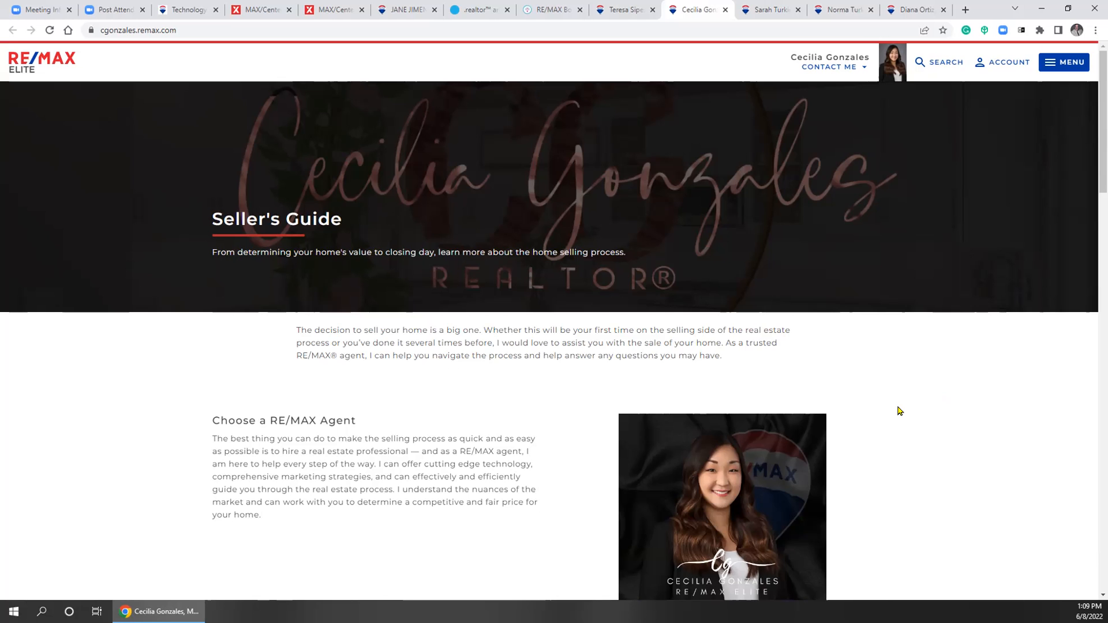
scroll(891, 411, "down", 3)
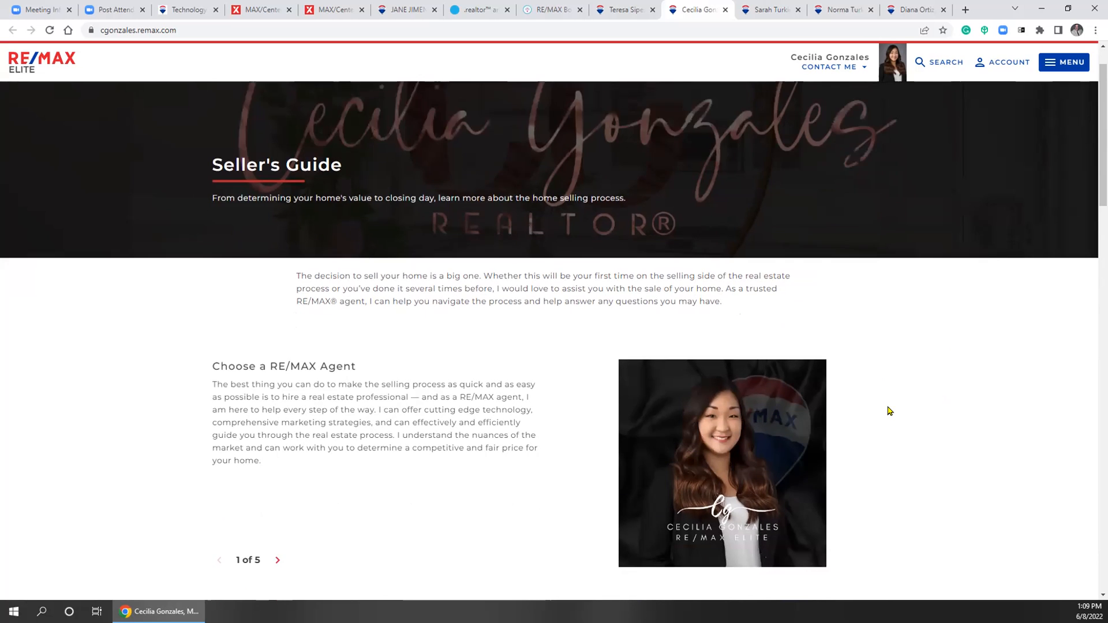
scroll(889, 411, "down", 3)
scroll(291, 530, "up", 6)
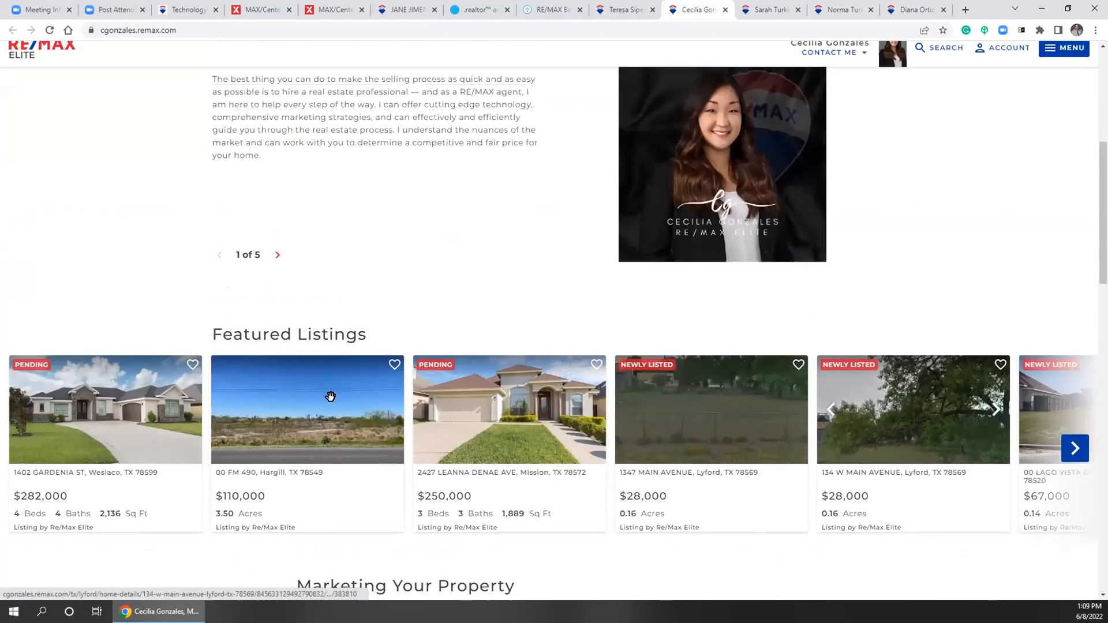
Advance the Seller's Guide carousel through slides 2 to 5, ending on Close on Your Home
left_click(279, 558)
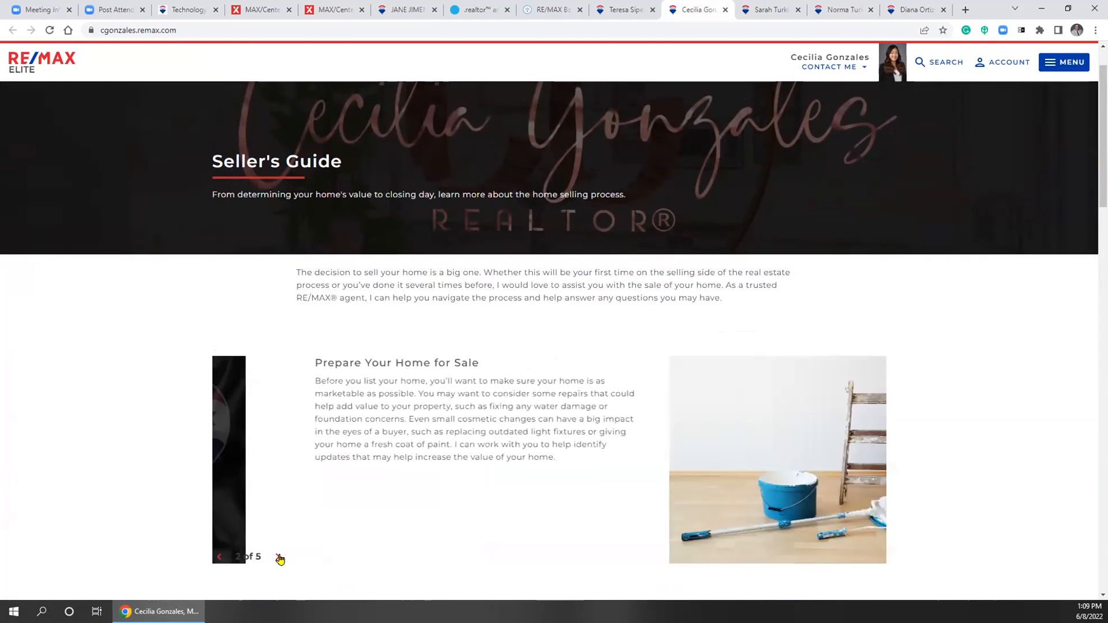
left_click(279, 557)
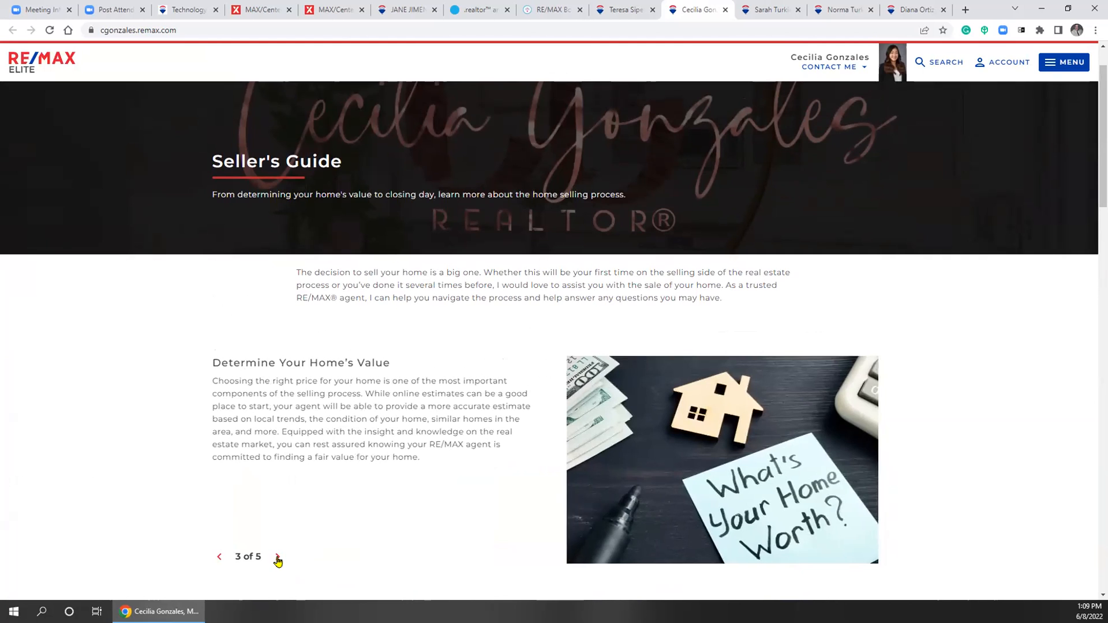
left_click(278, 558)
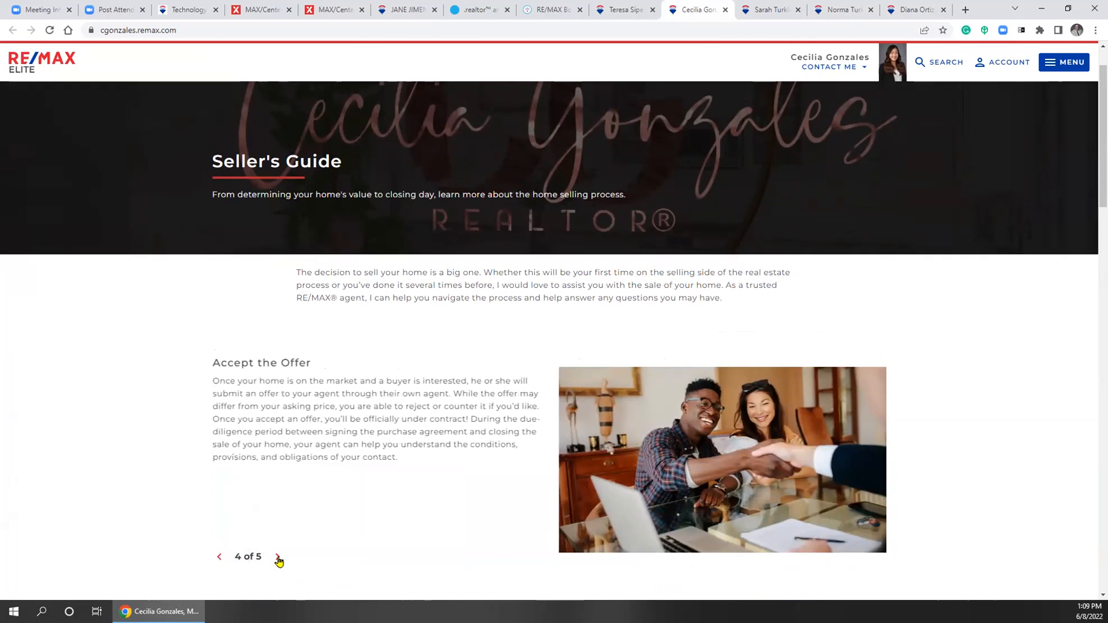
left_click(277, 558)
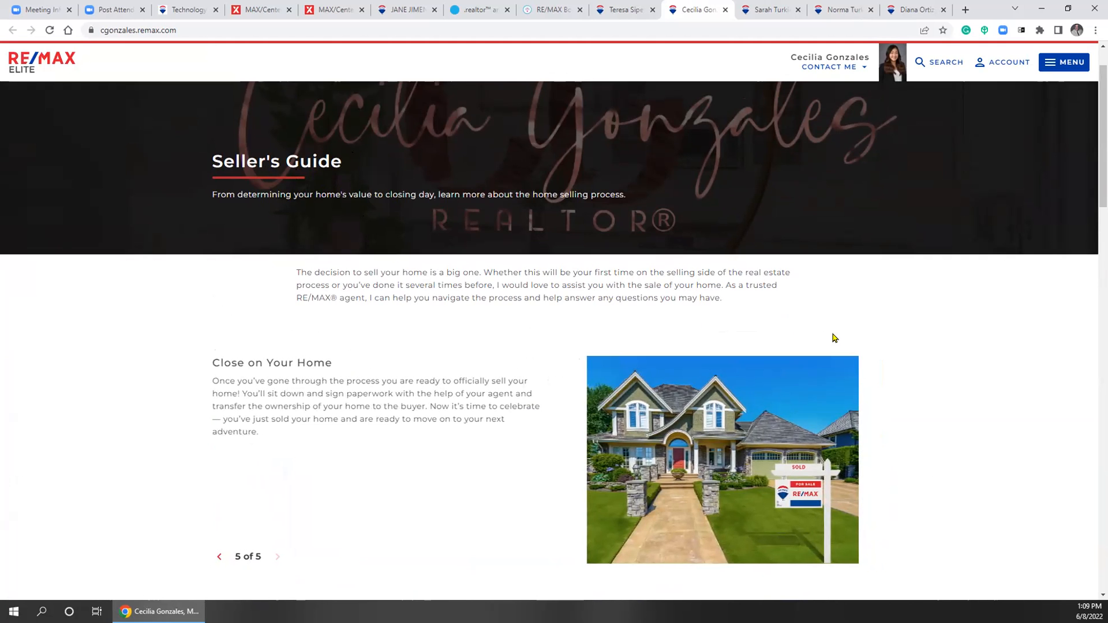
Scroll through the agent's listings and contact form, then back up the page
scroll(913, 306, "down", 7)
scroll(834, 388, "down", 6)
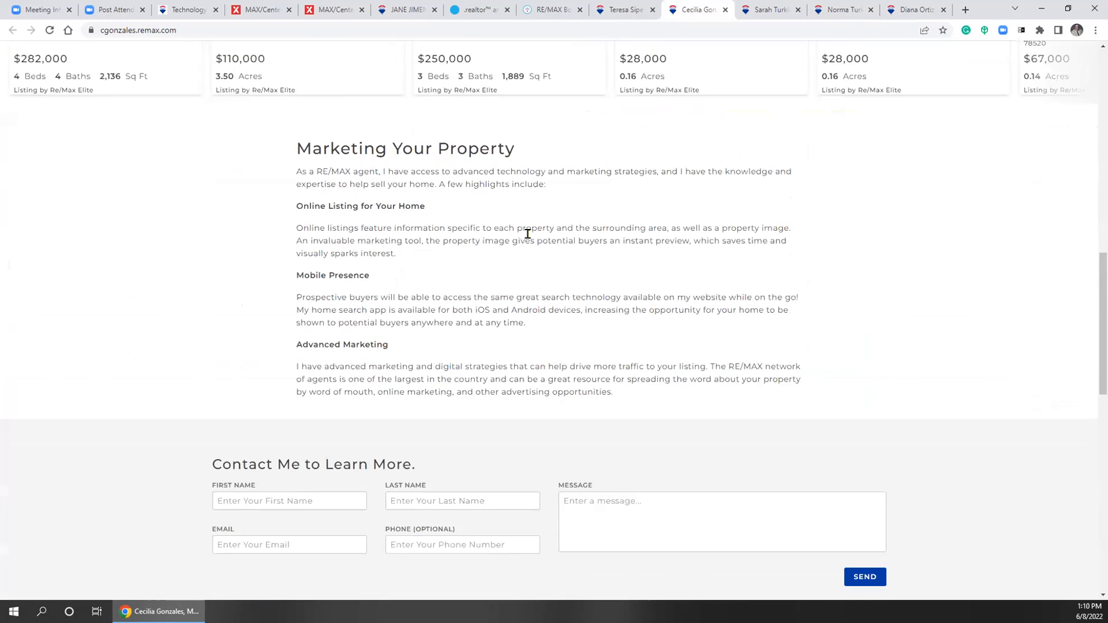
scroll(846, 200, "down", 3)
scroll(906, 241, "down", 3)
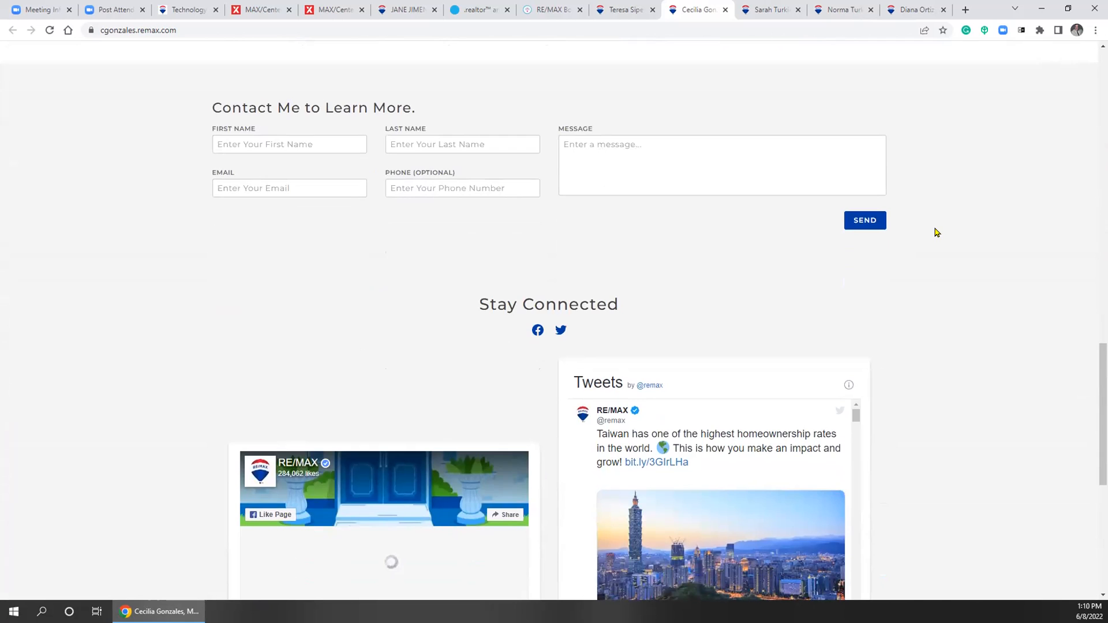
scroll(938, 234, "down", 7)
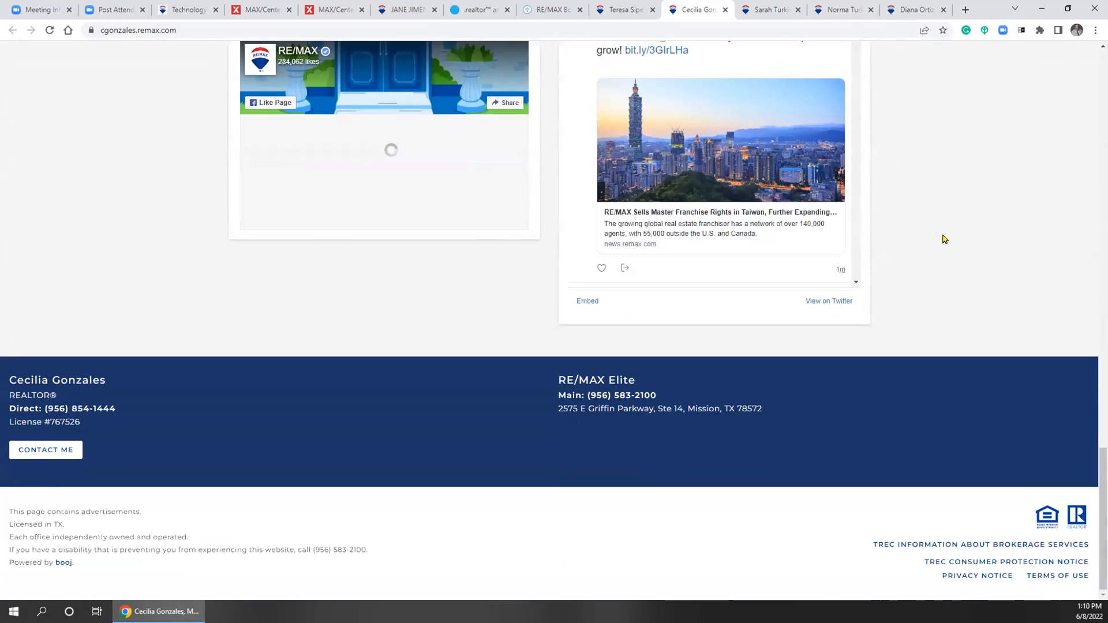
scroll(944, 239, "up", 5)
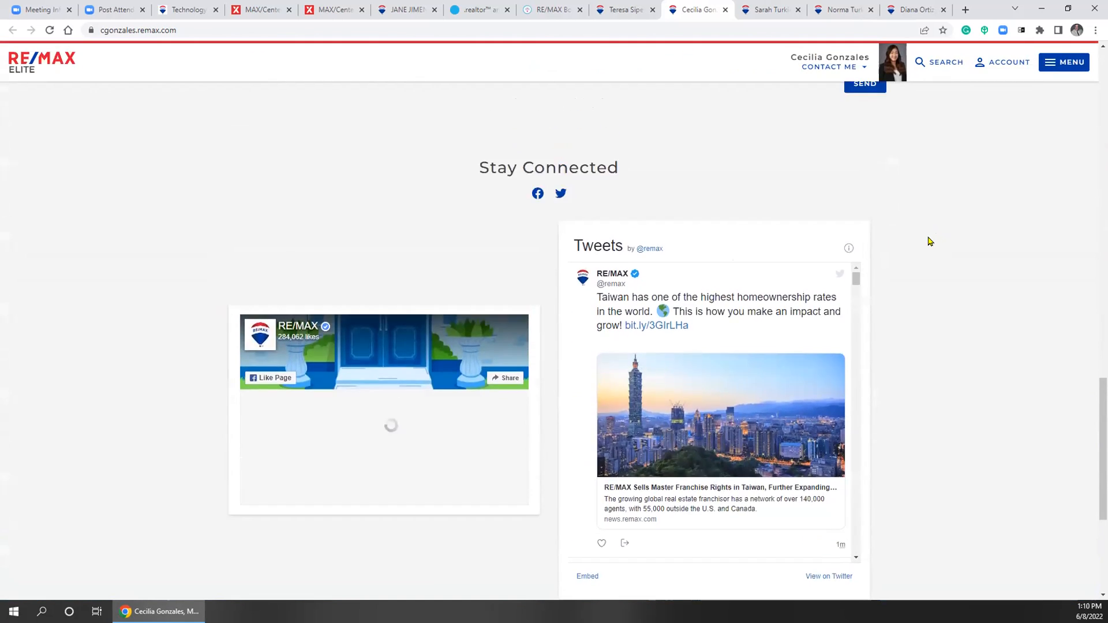
scroll(930, 241, "up", 10)
scroll(808, 468, "down", 8)
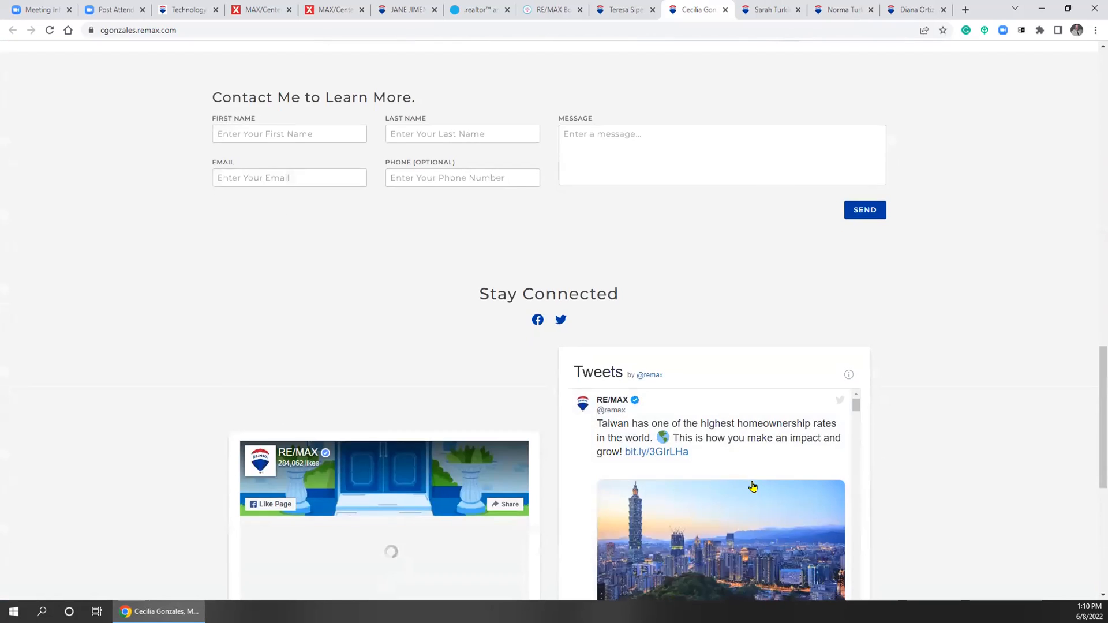
scroll(752, 487, "up", 8)
Switch to the next agent's website and close the Facebook widget's error message
left_click(616, 9)
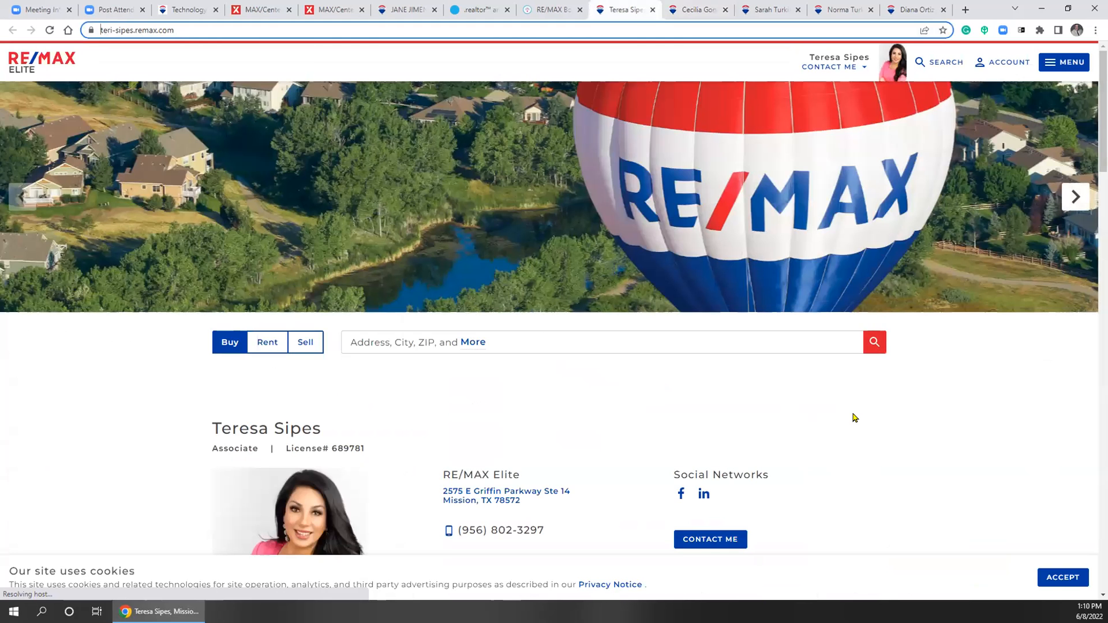
scroll(958, 421, "down", 10)
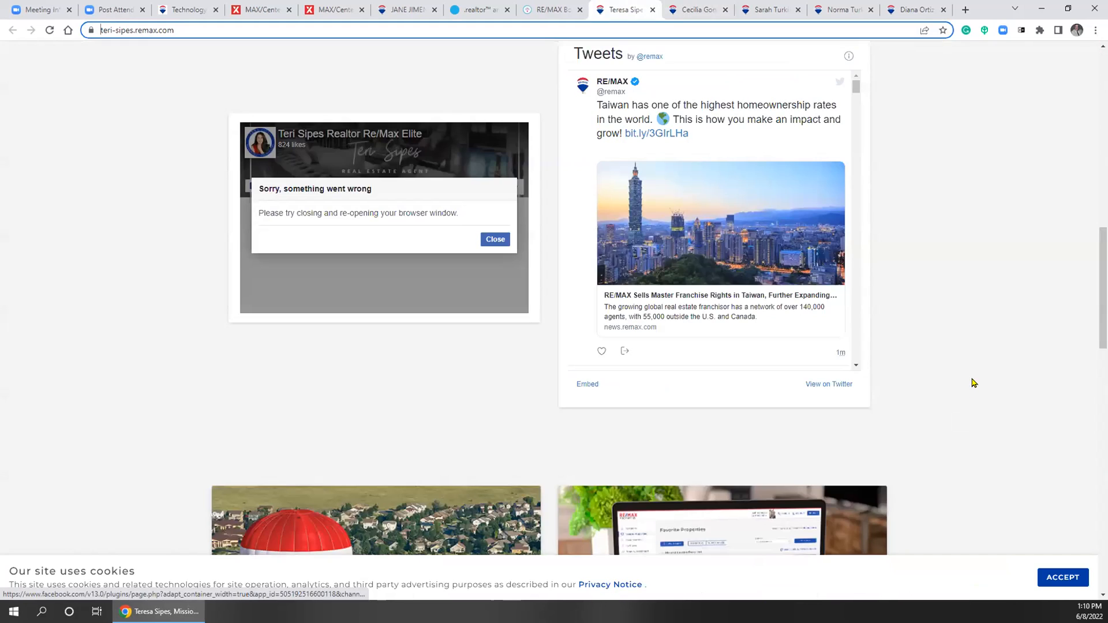
left_click(495, 237)
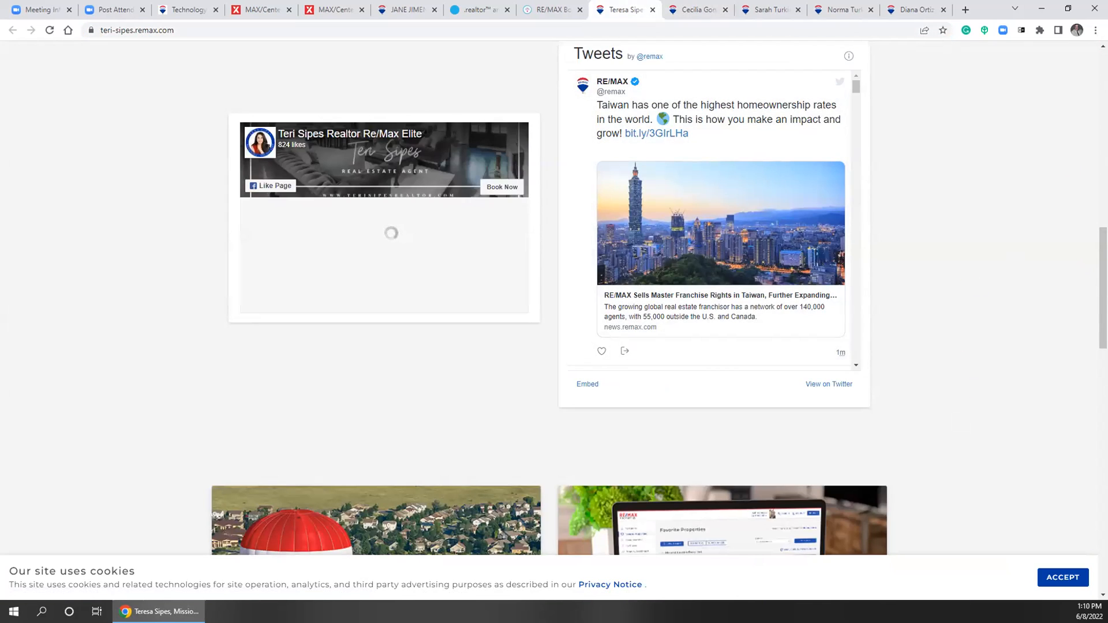
Scroll to the footer and open the TREC Information About Brokerage Services notice
scroll(317, 155, "up", 10)
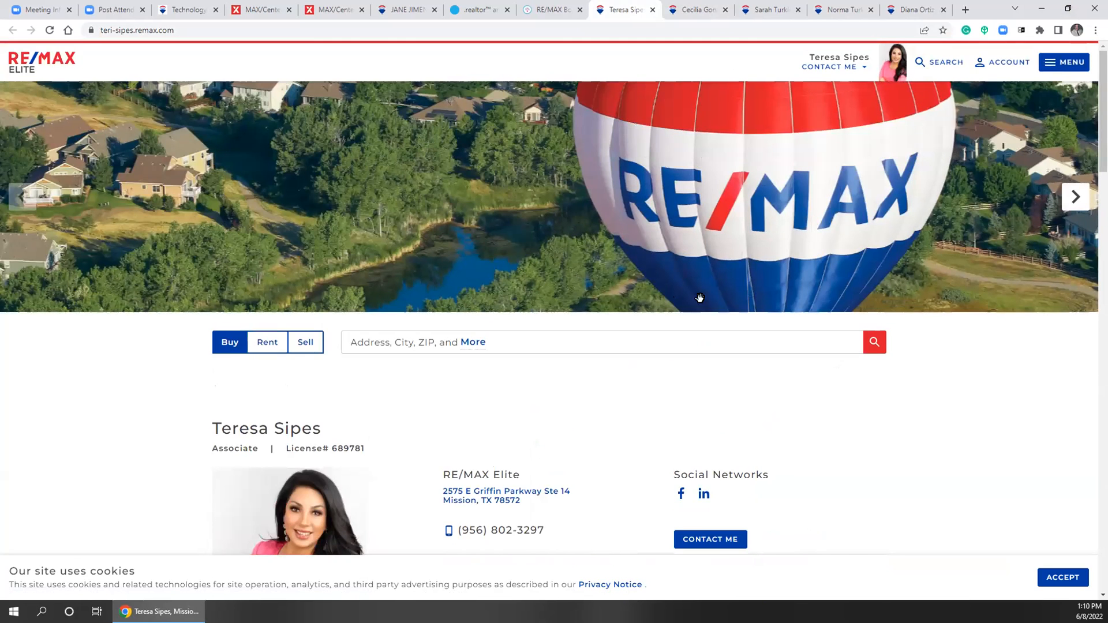
scroll(926, 427, "down", 3)
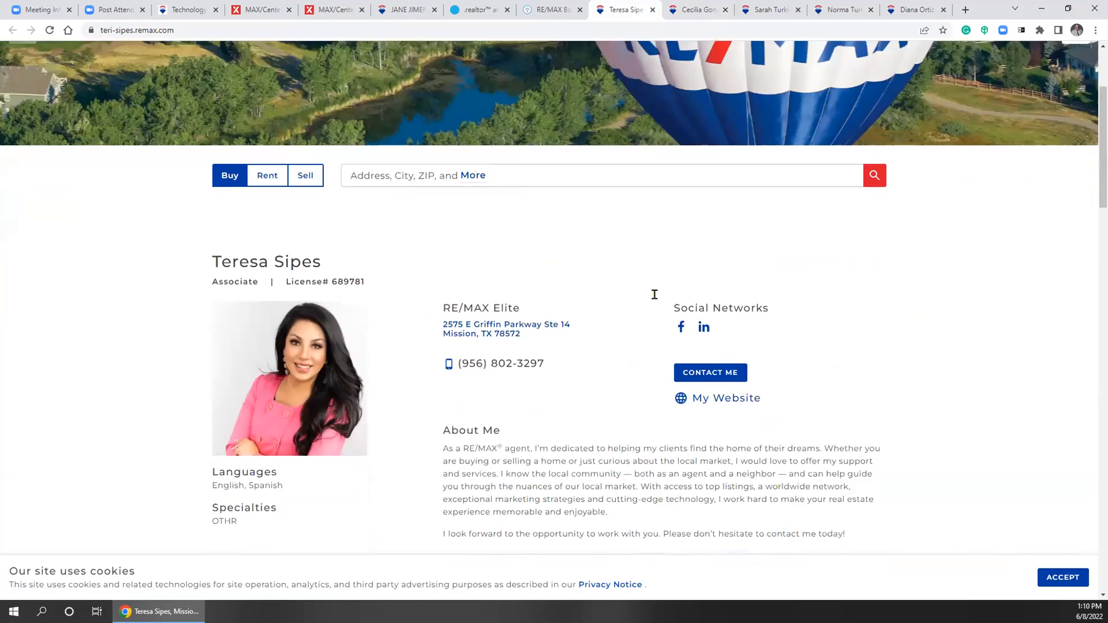
scroll(926, 380, "down", 6)
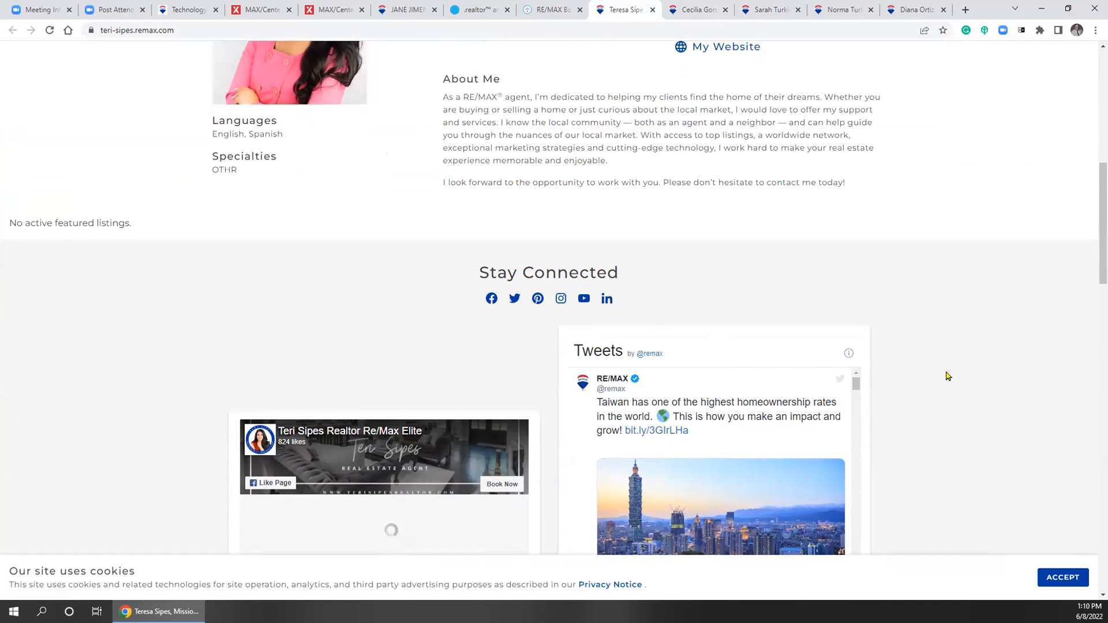
scroll(947, 366, "down", 4)
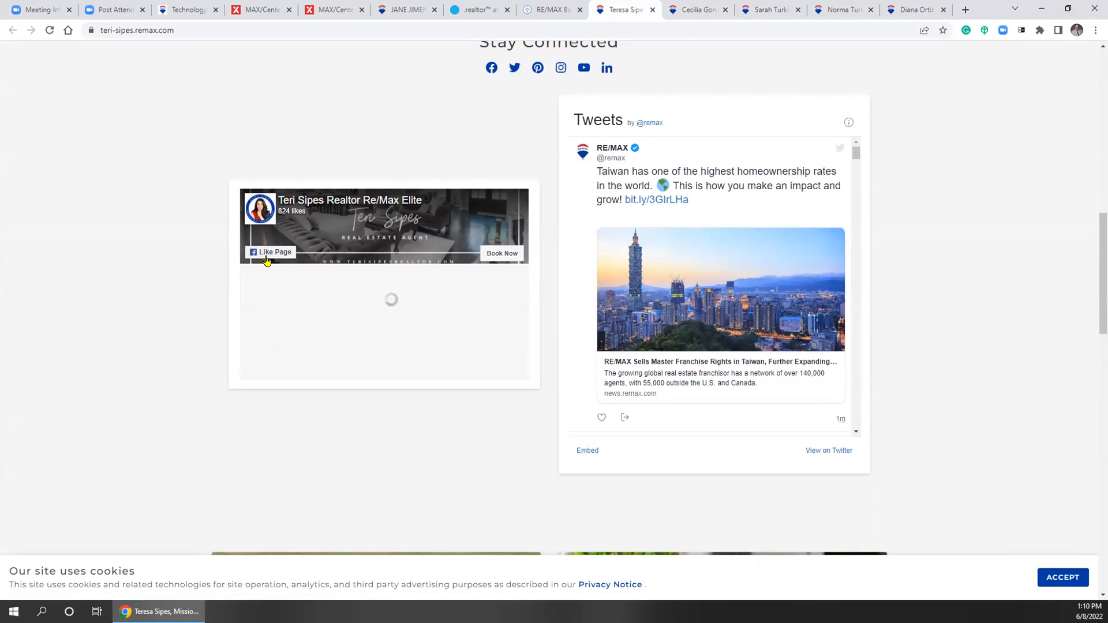
scroll(954, 381, "down", 18)
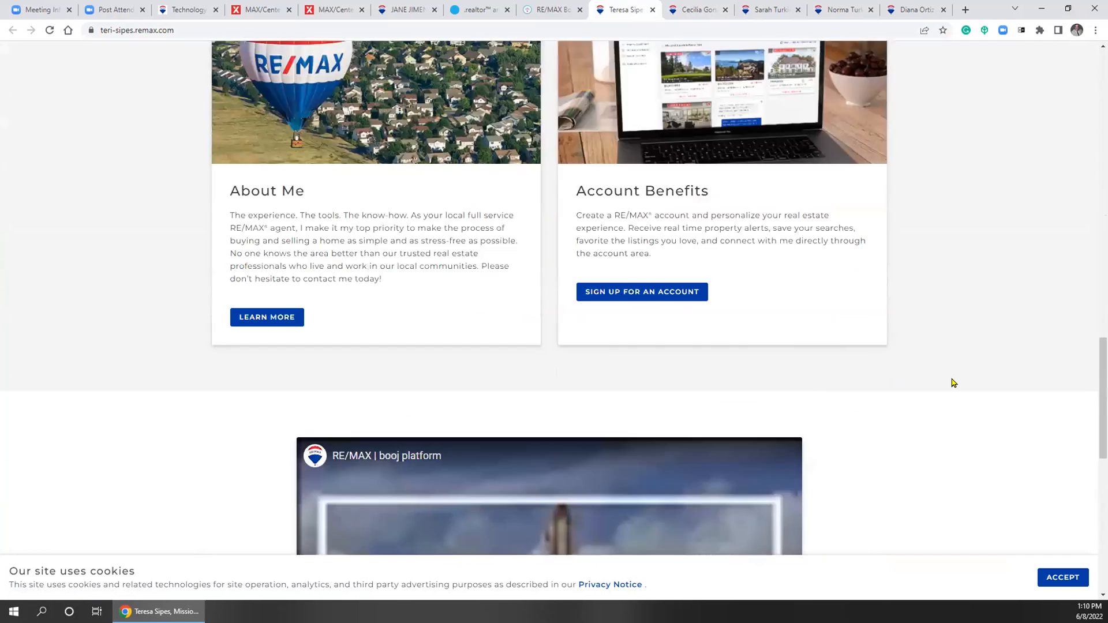
scroll(628, 279, "up", 4)
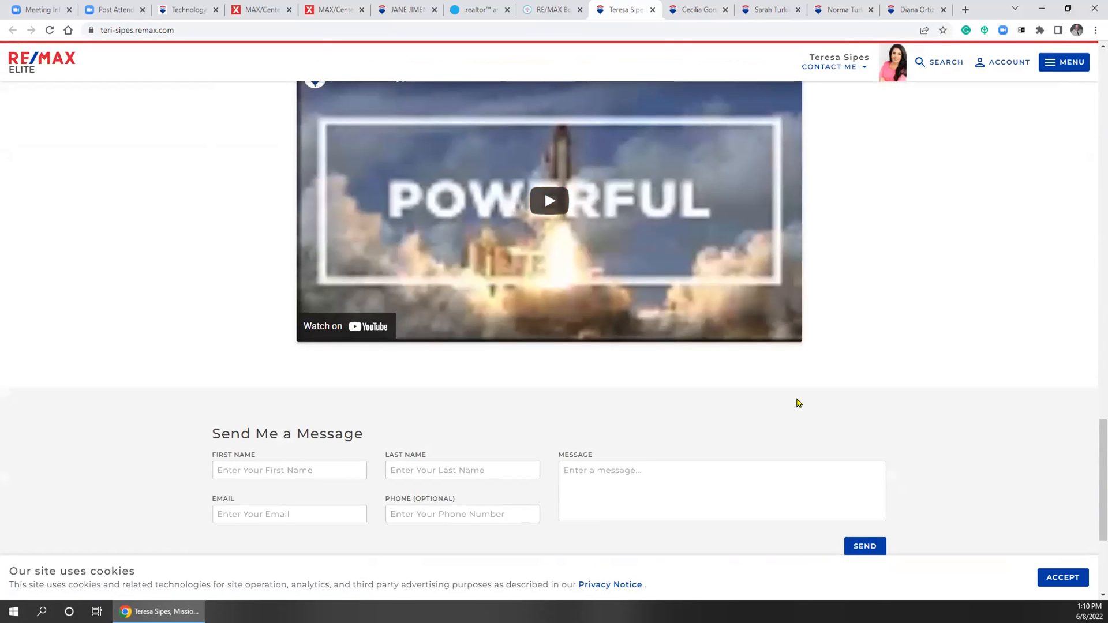
scroll(912, 447, "down", 4)
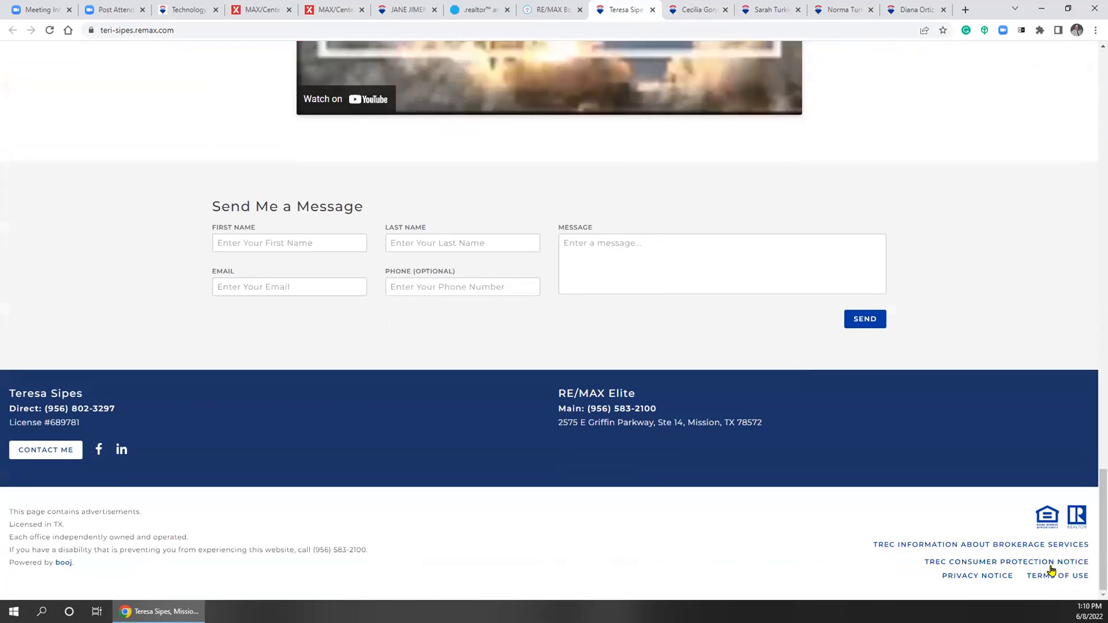
left_click(890, 544)
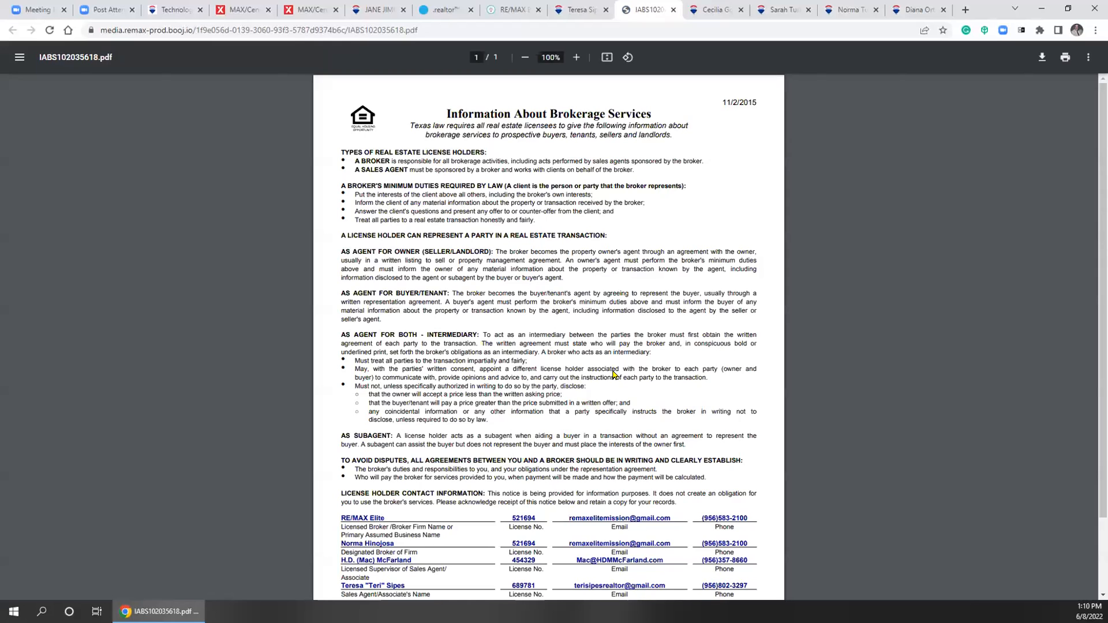
Close the IABS102035618.pdf notice, returning to the agent's Send Me a Message form
scroll(614, 375, "down", 3)
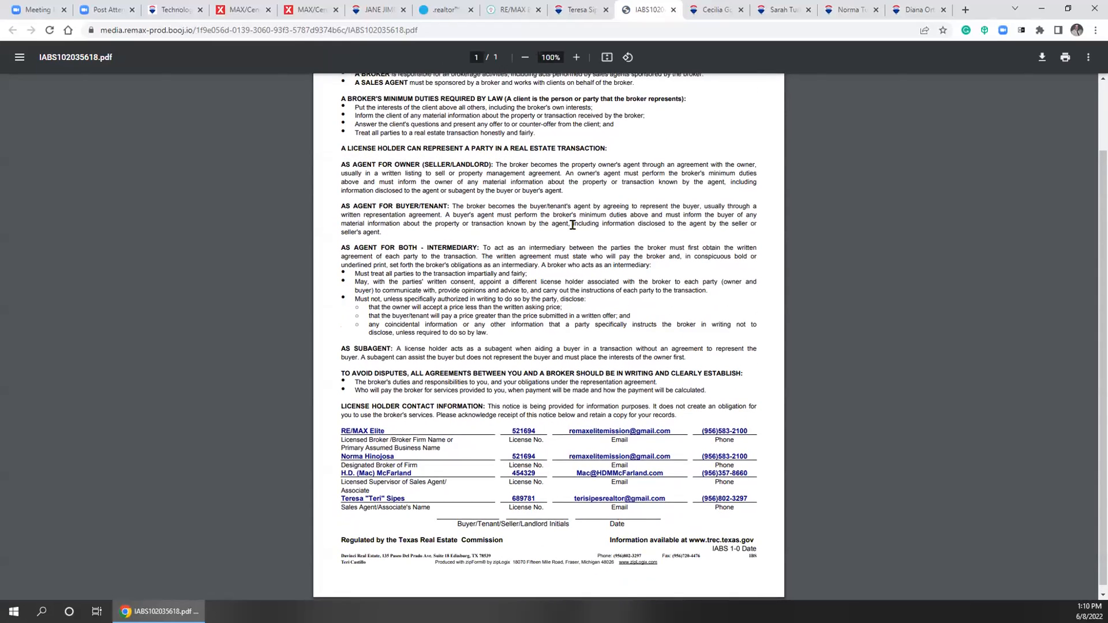
scroll(615, 375, "up", 3)
left_click(673, 10)
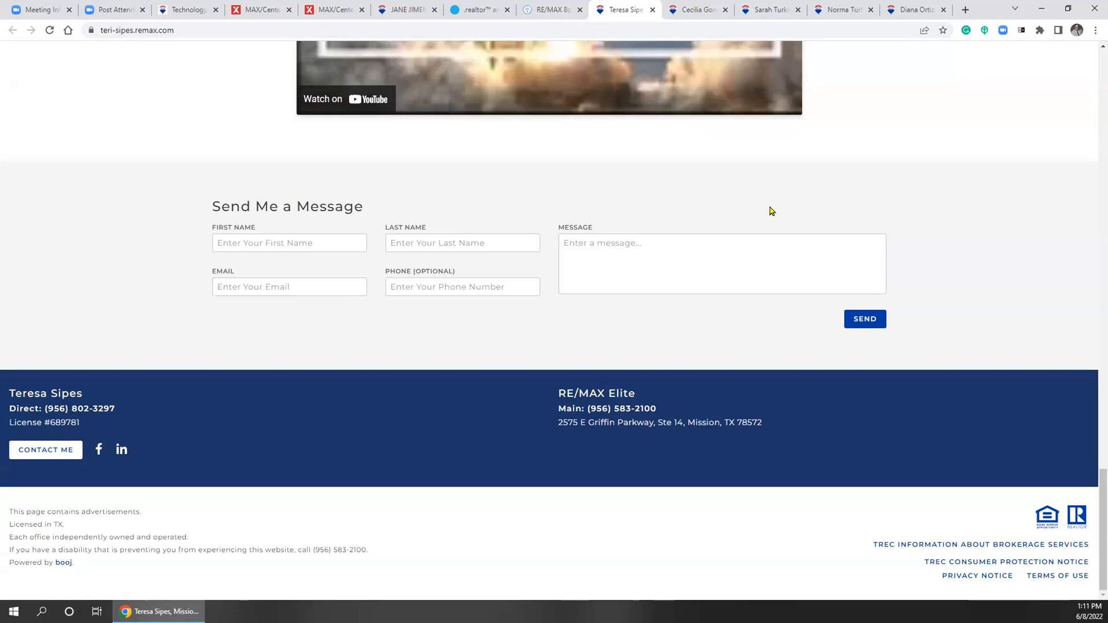
Check the second agent site's footer contact details, then switch back to the first agent's site
left_click(832, 9)
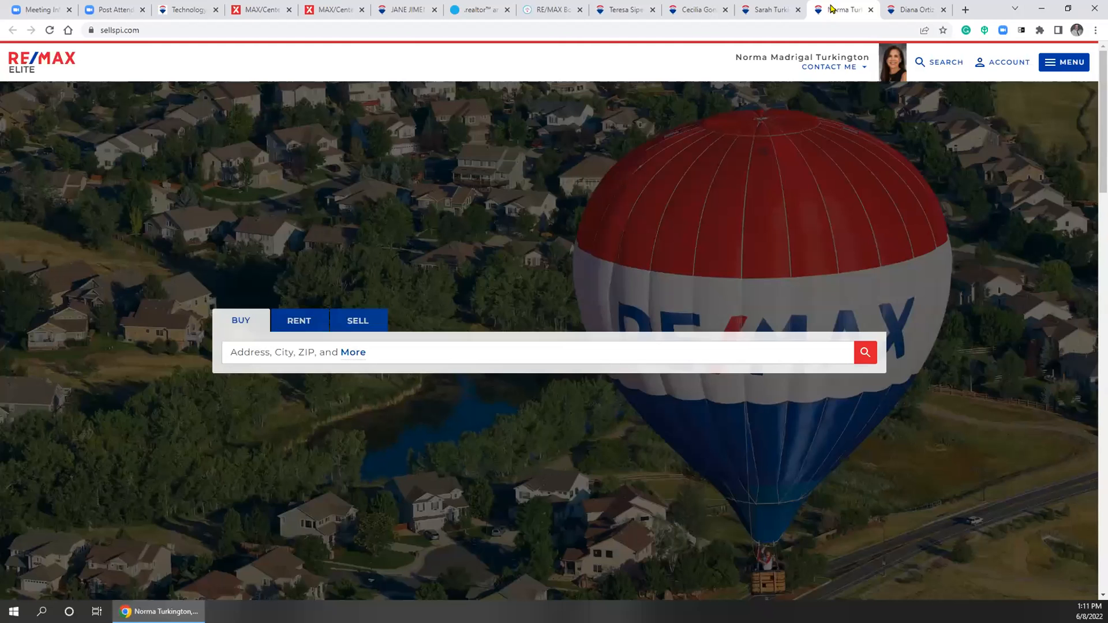
scroll(690, 321, "down", 15)
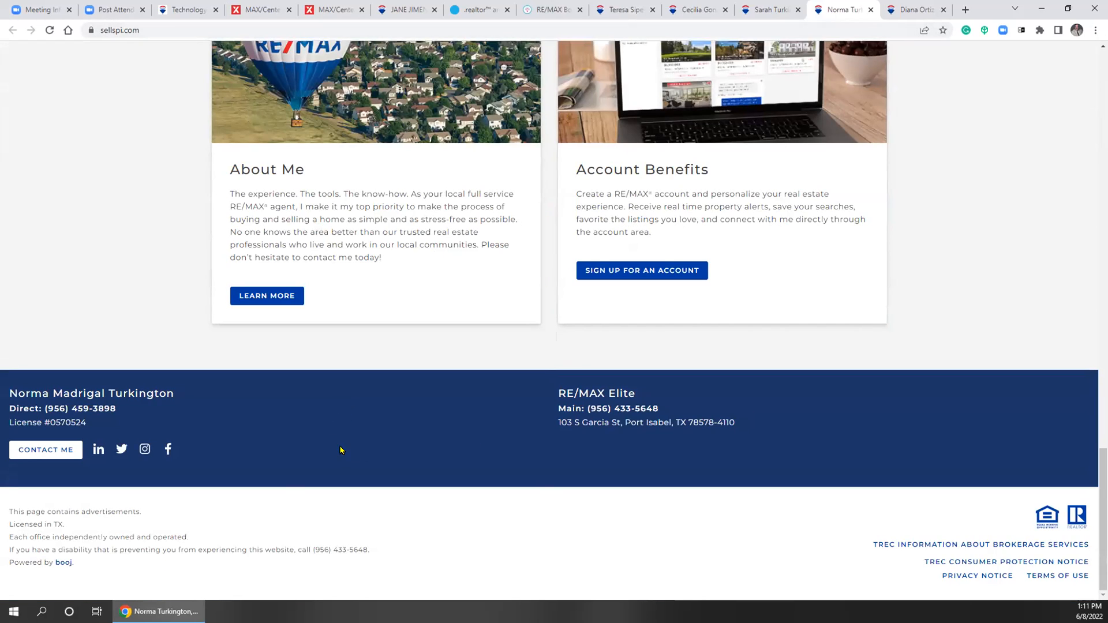
left_click(621, 10)
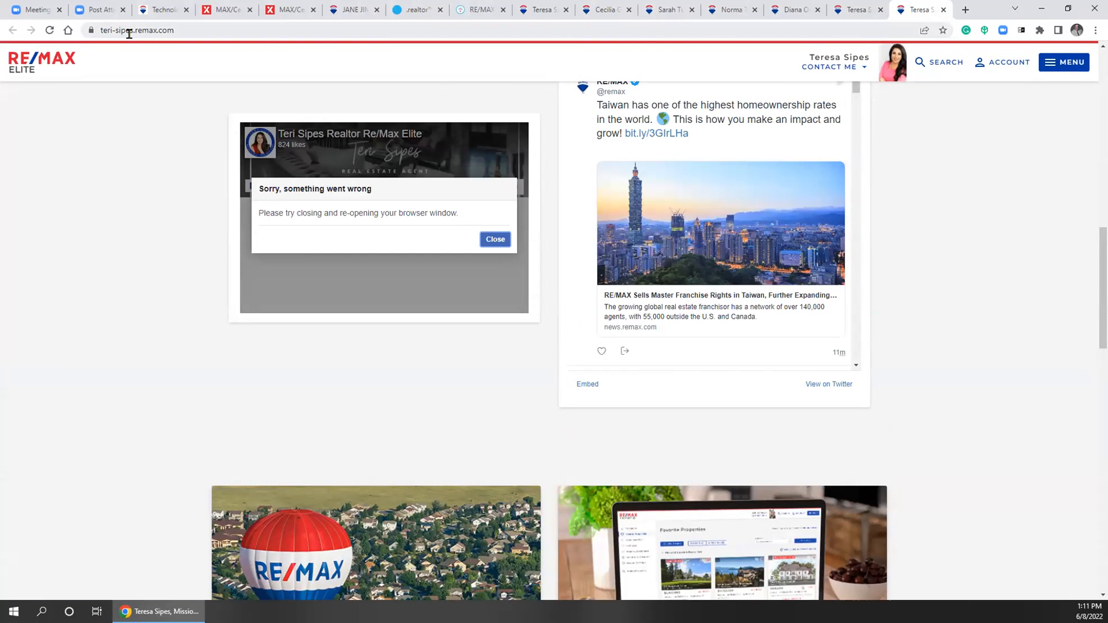
Close the duplicate agent site tab and bring up MAX/Center Apps & Tools
left_click(942, 12)
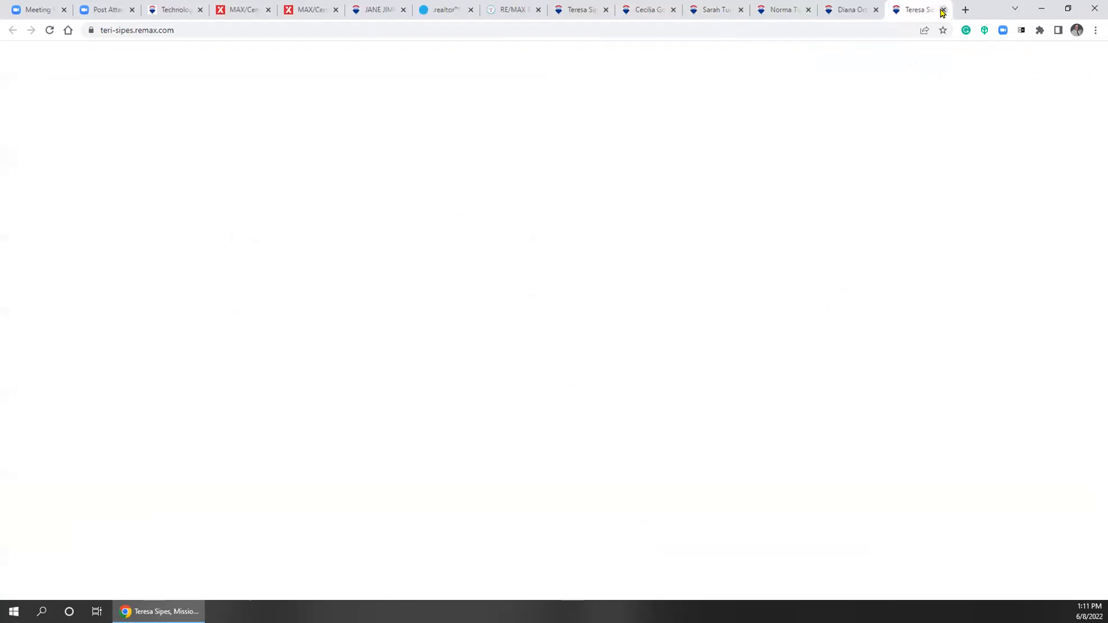
left_click(570, 10)
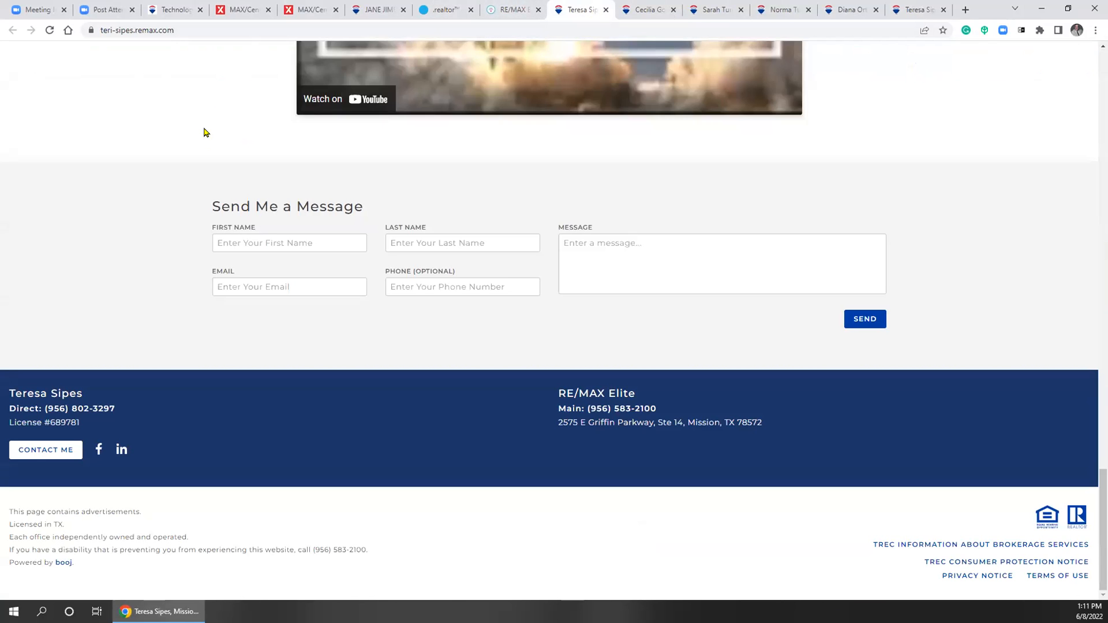
left_click(238, 11)
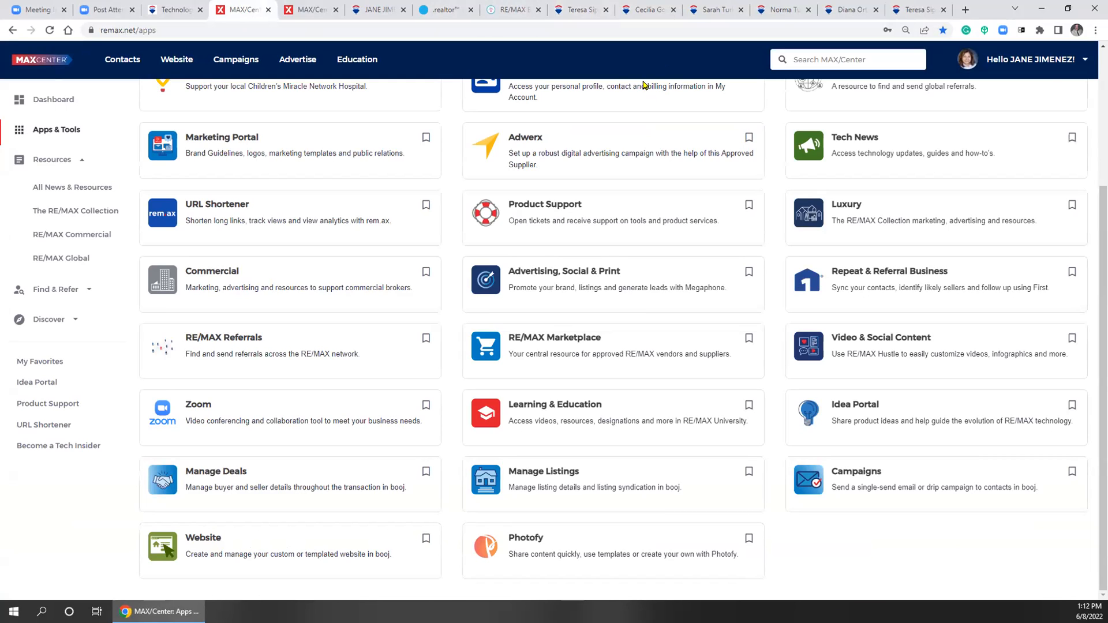
Open the agent's MAX/Center profile through the account menu's Update Profile option
left_click(1026, 67)
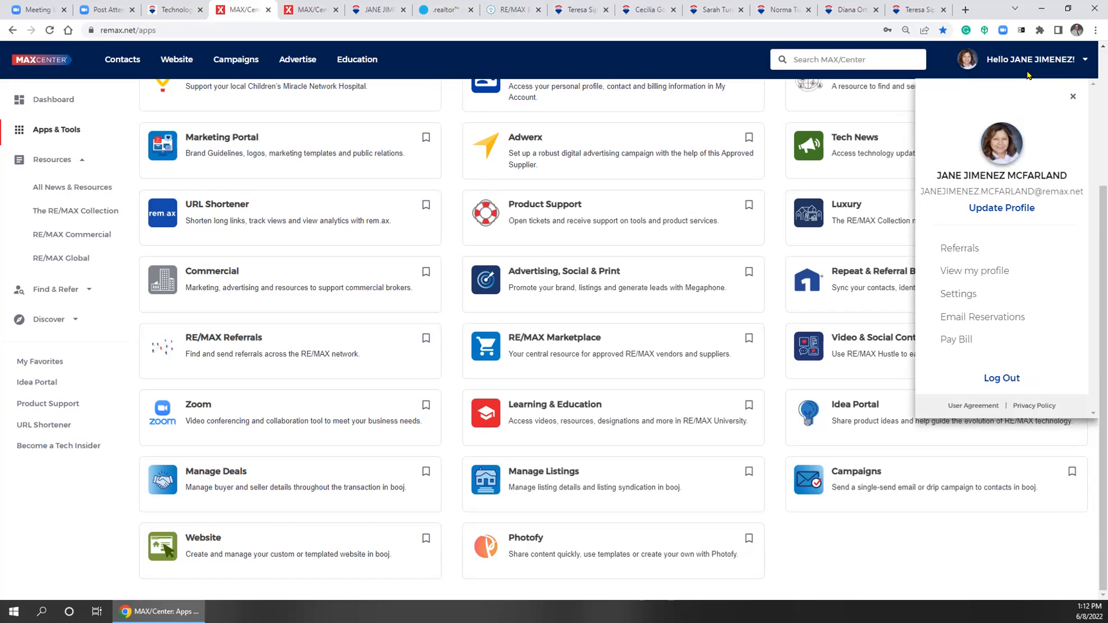
left_click(1008, 209)
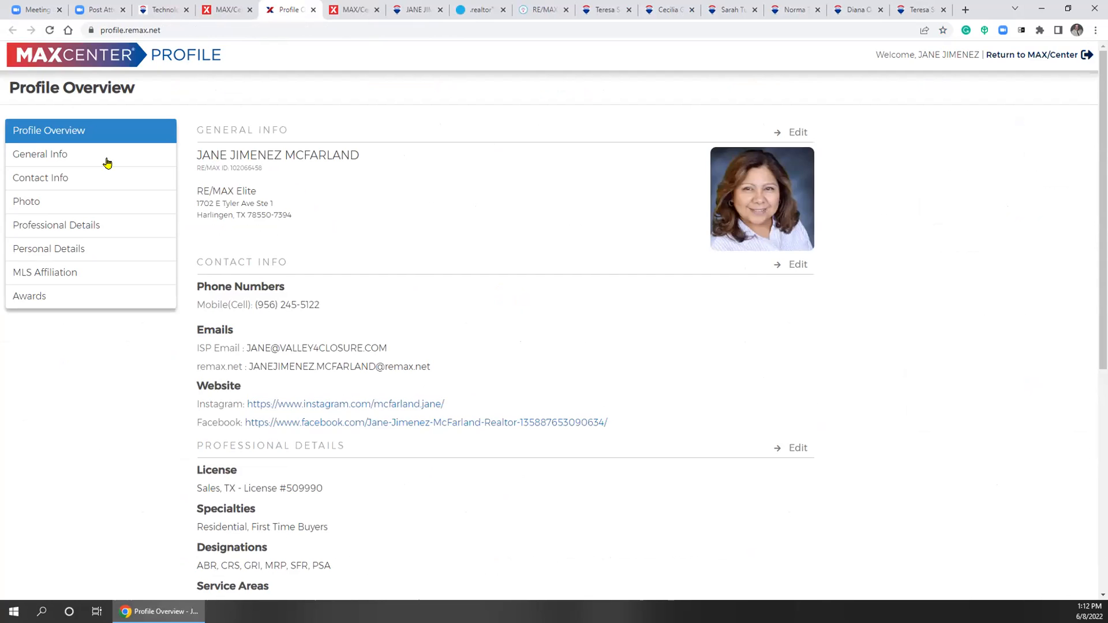
Look over the General Info section, then move on to the Contact Info page
left_click(43, 157)
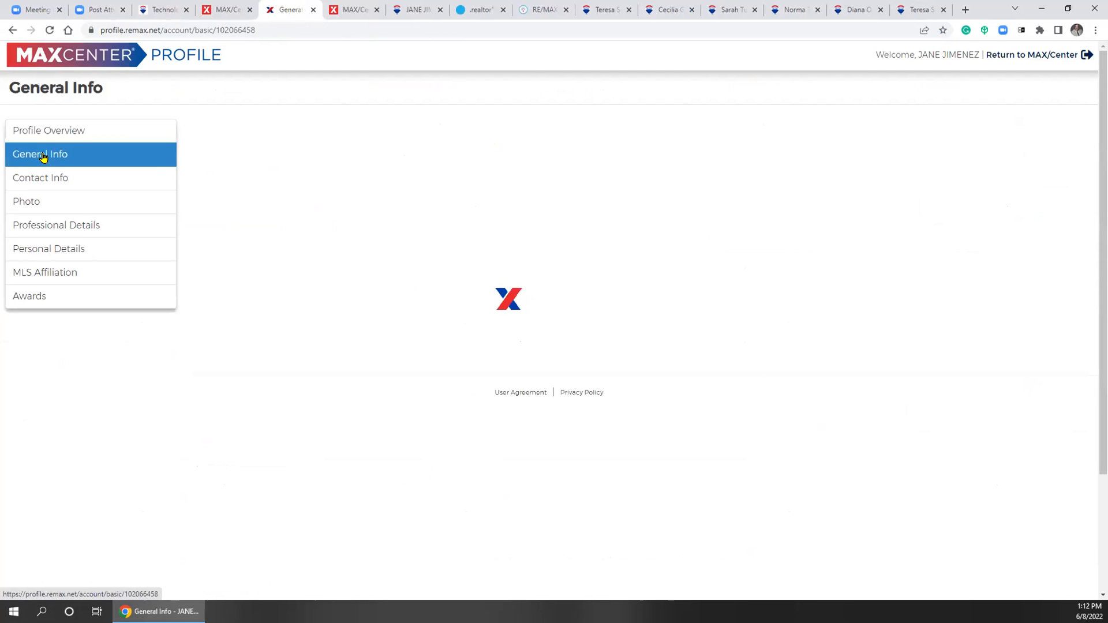
left_click(68, 130)
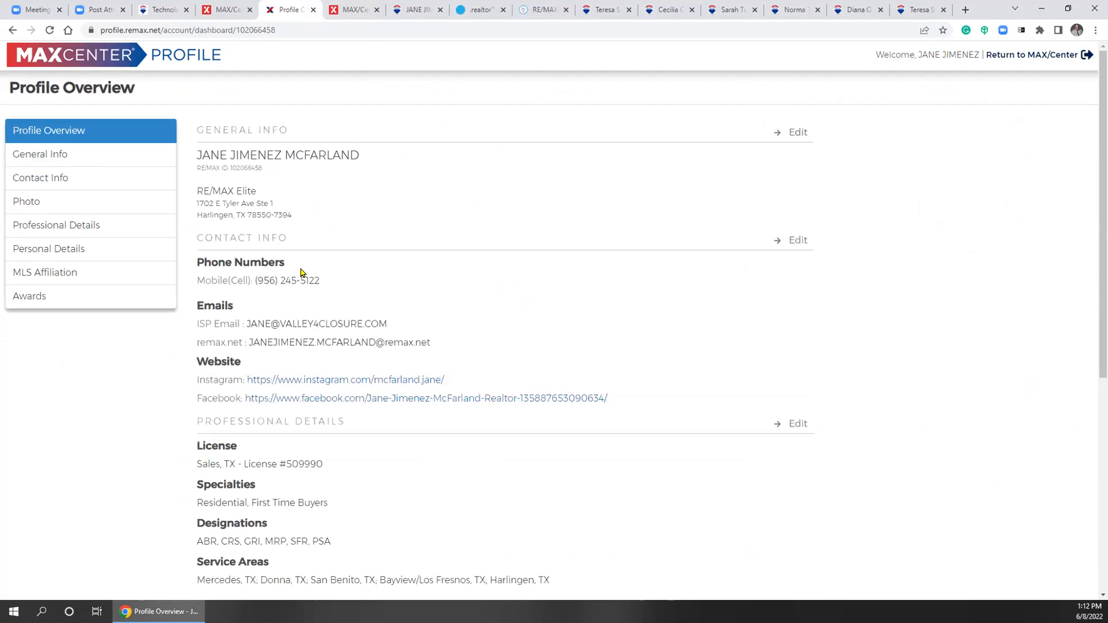
left_click(56, 157)
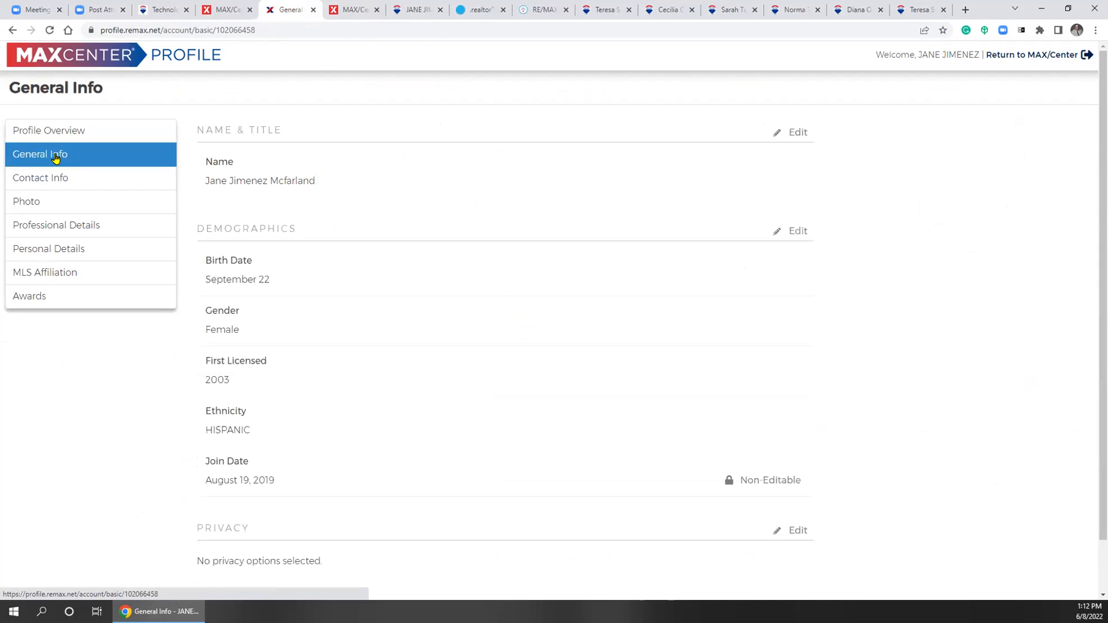
scroll(105, 243, "down", 1)
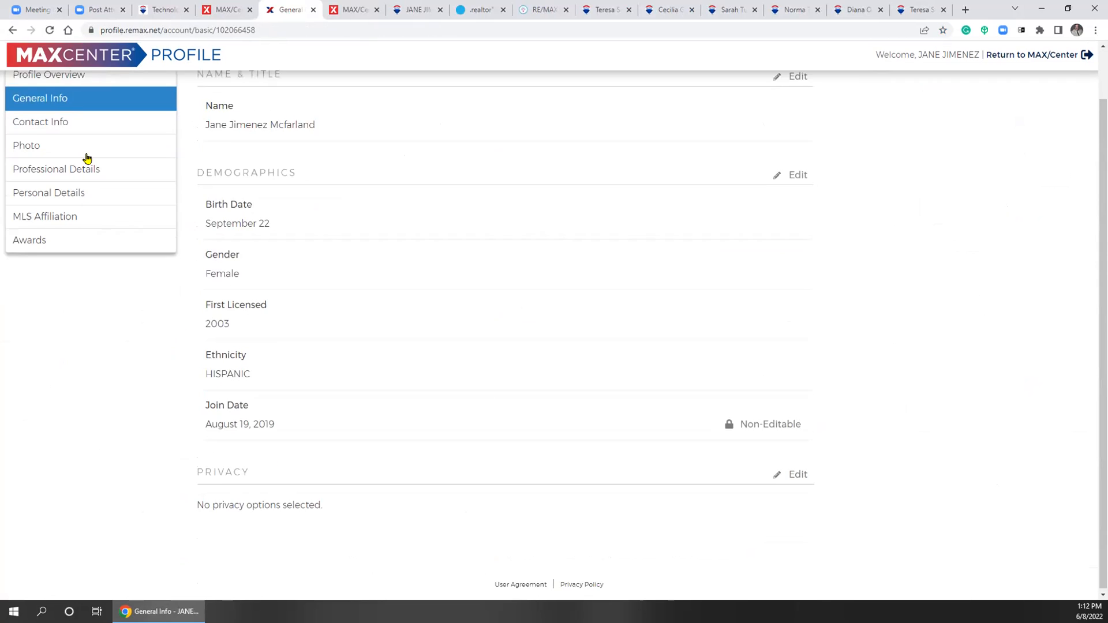
left_click(53, 121)
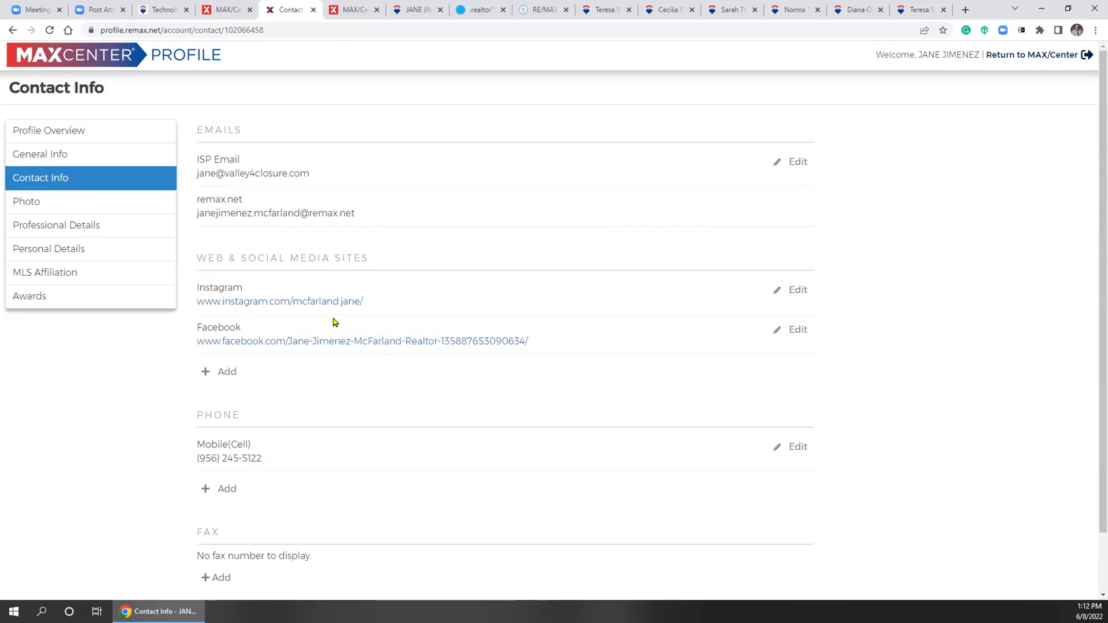
left_click_drag(266, 258, 454, 276)
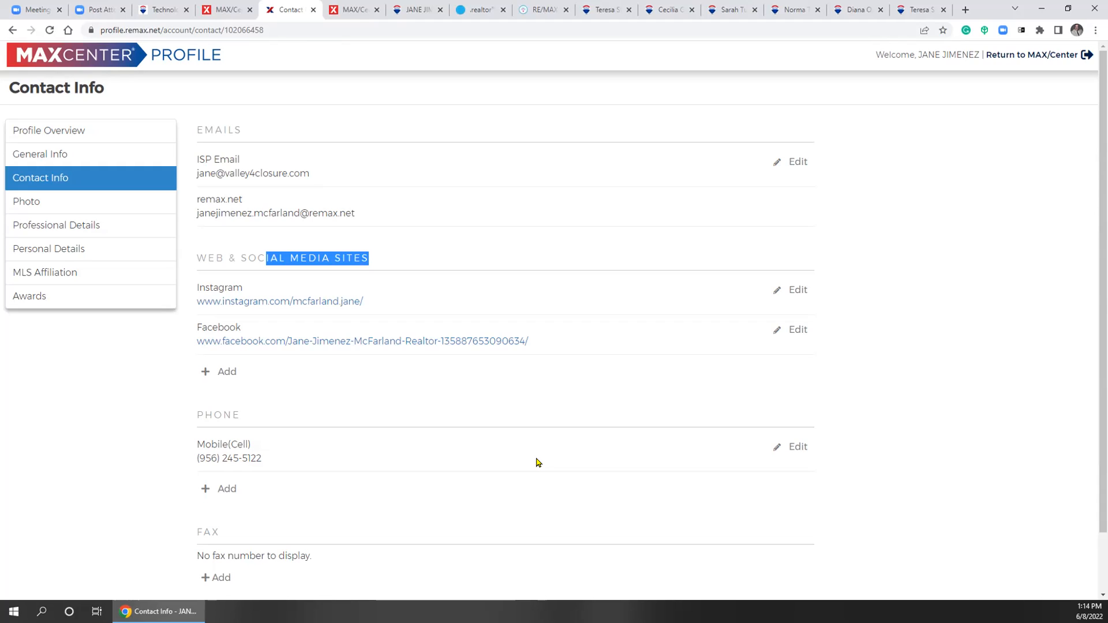
Add a new web link entry with type Agent Website, leaving its address field empty
left_click(227, 372)
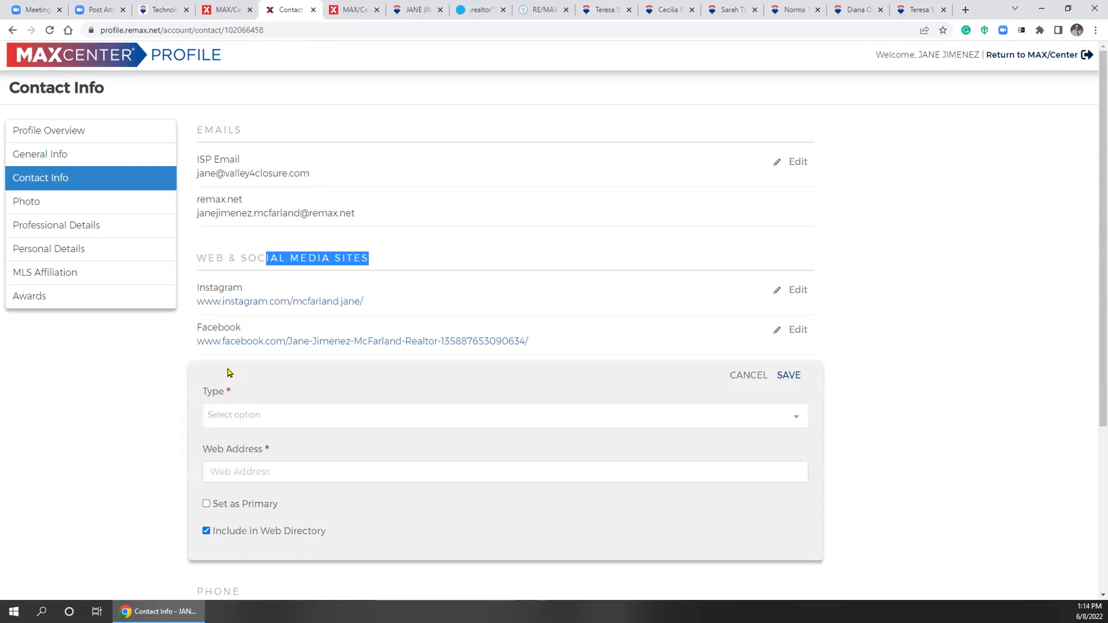
left_click(324, 415)
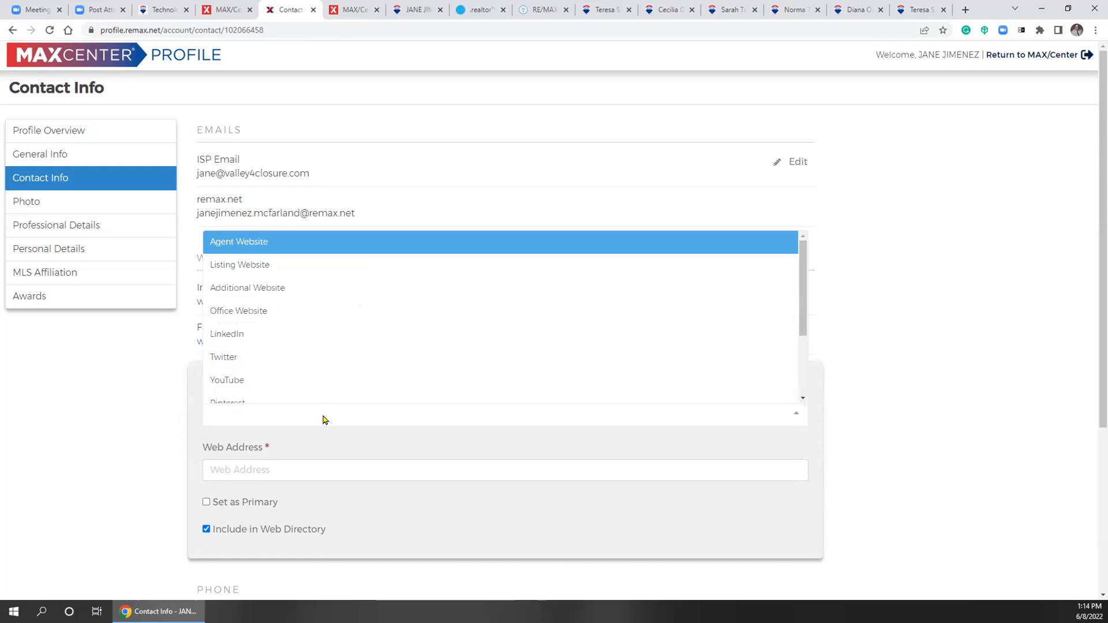
left_click(301, 289)
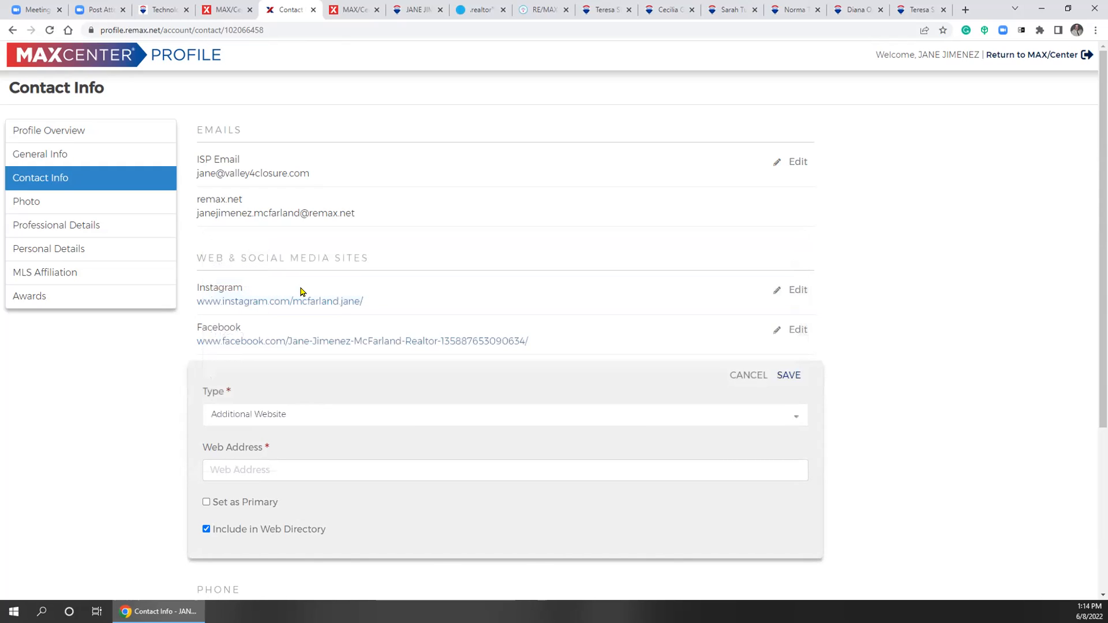
left_click(263, 411)
left_click(261, 443)
left_click(271, 465)
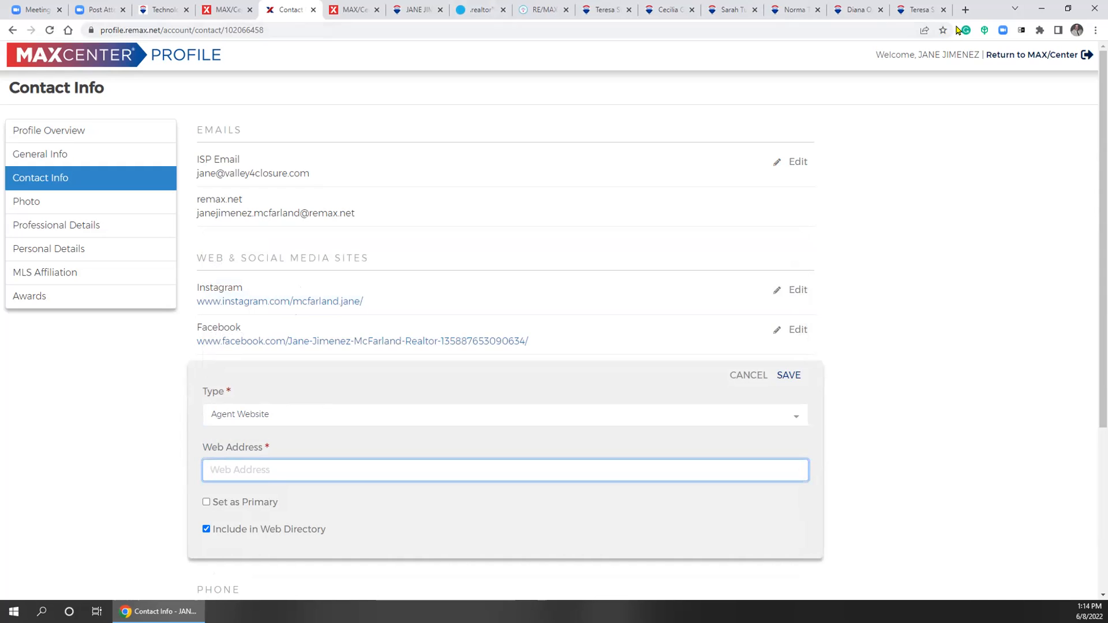
left_click(408, 10)
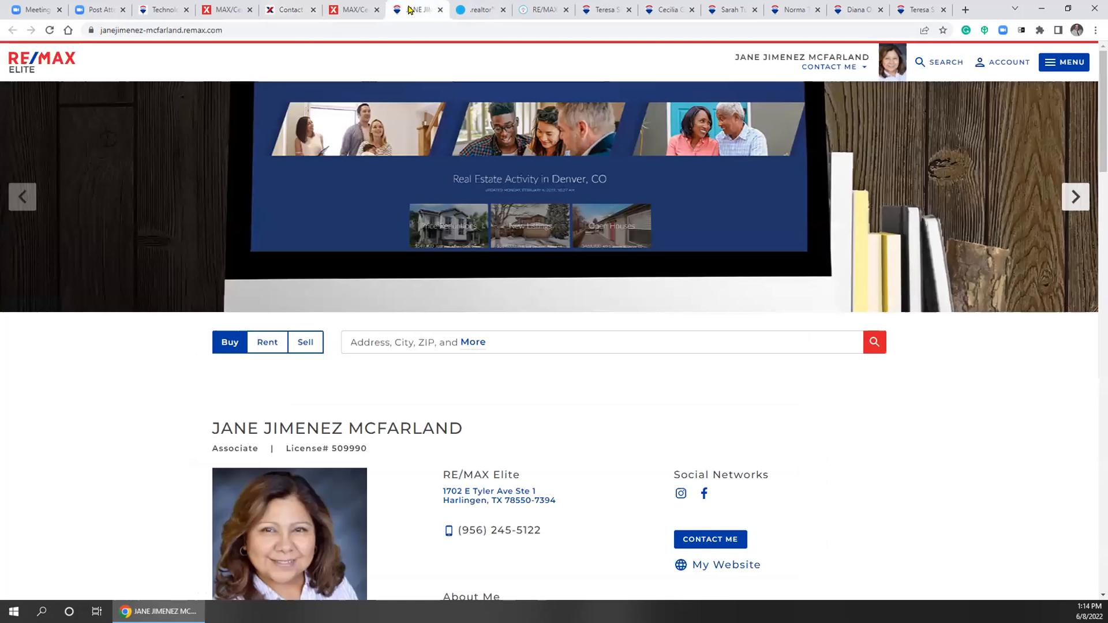
left_click(966, 10)
key("ctrl+t")
type("w")
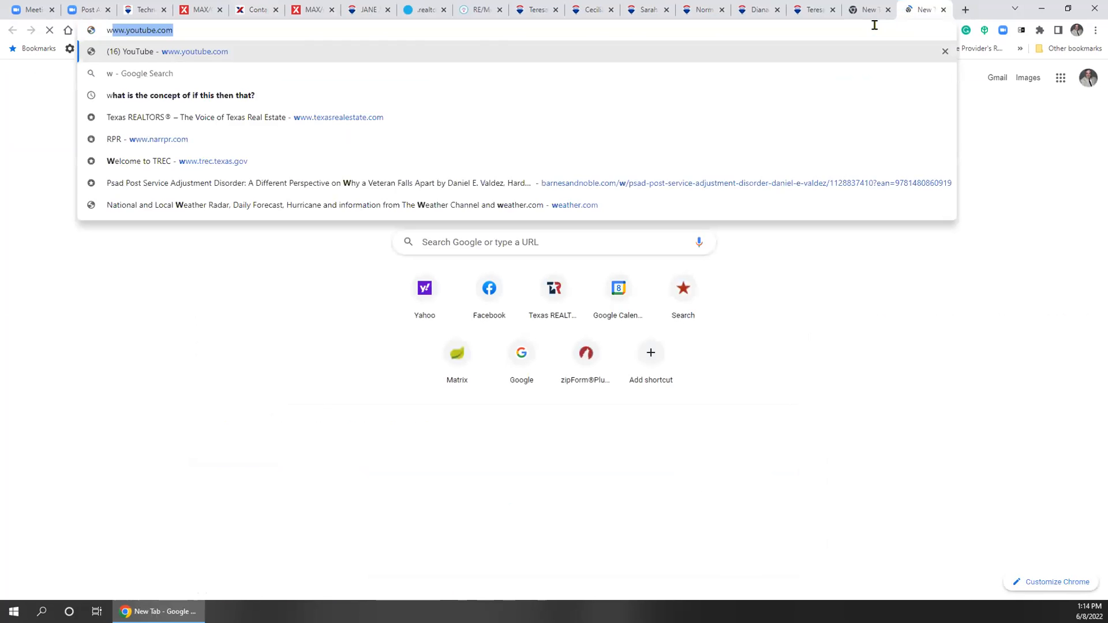
type("ww")
type(".va")
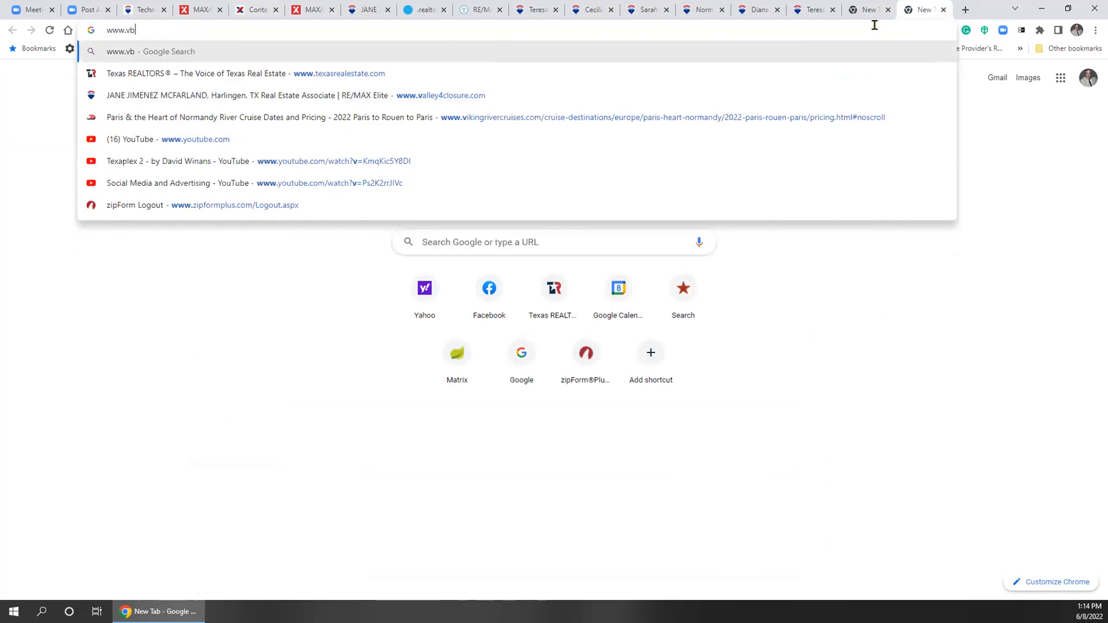
key("Return")
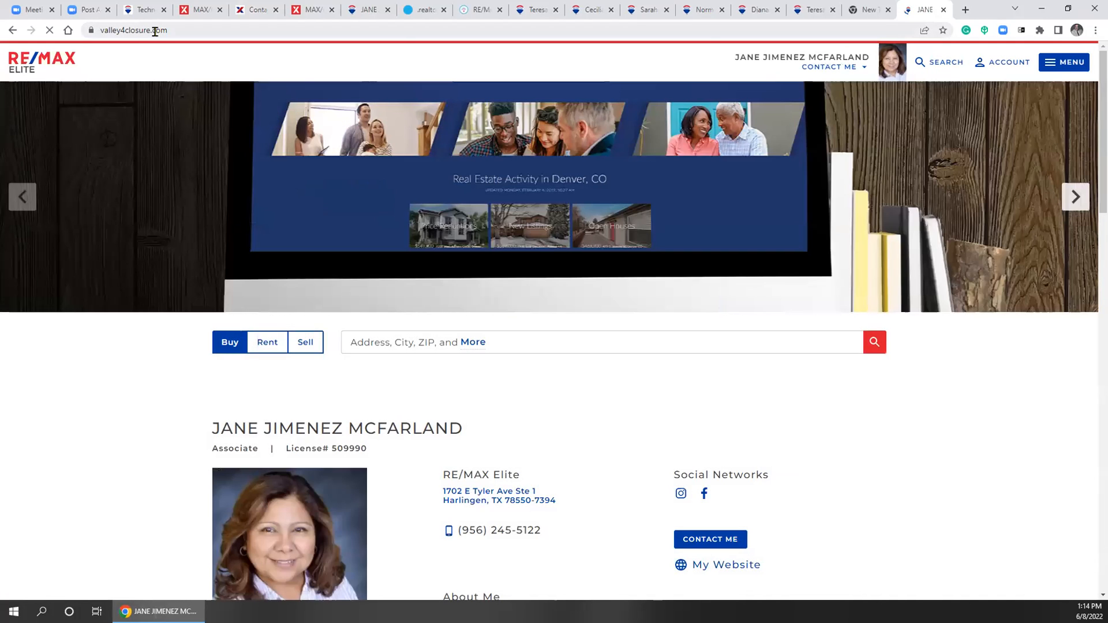
left_click(154, 31)
key("End")
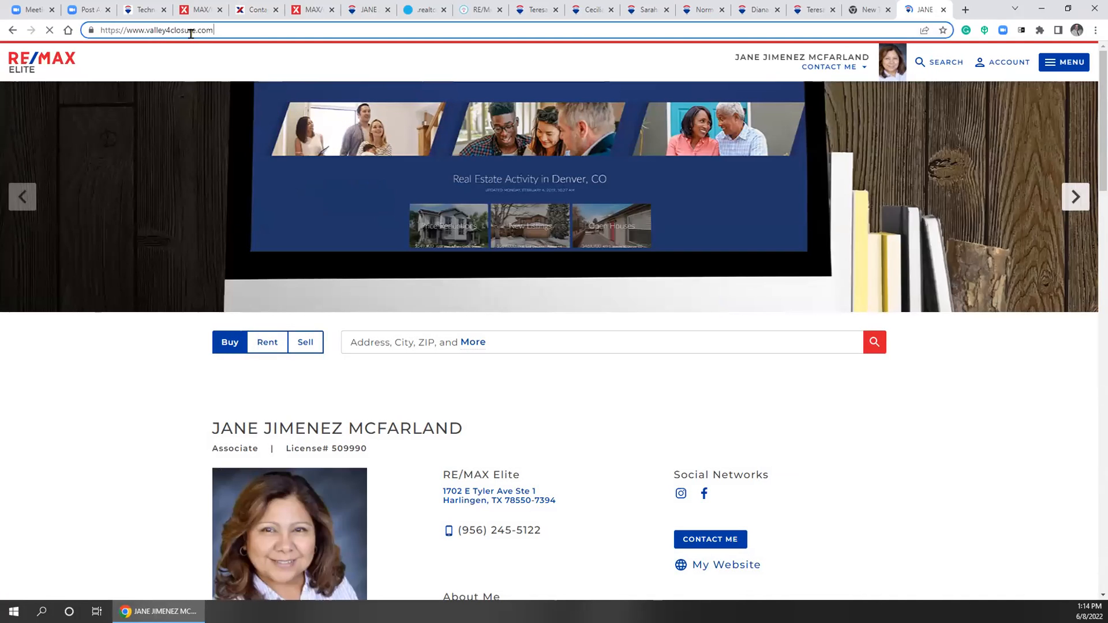
double_click(147, 30)
left_click(146, 32)
right_click(148, 32)
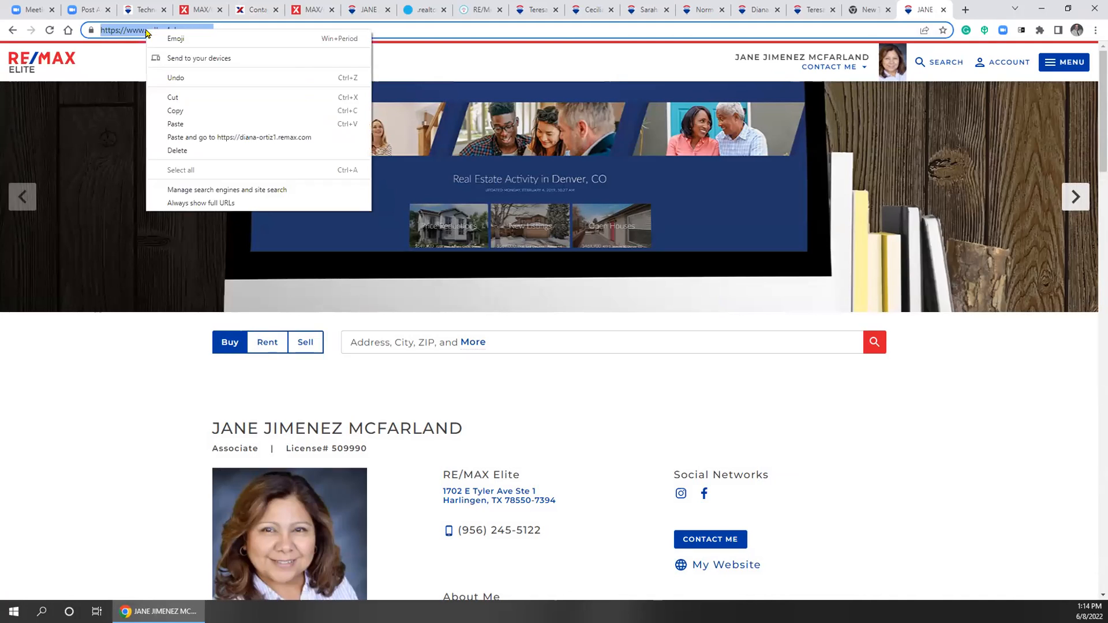
left_click(195, 113)
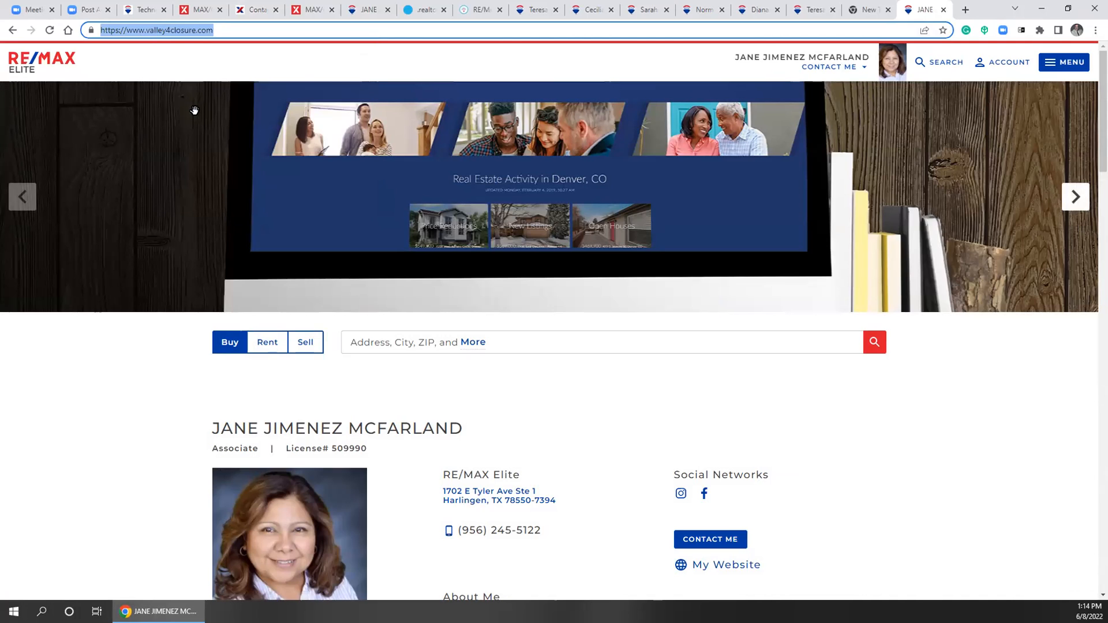
left_click(247, 10)
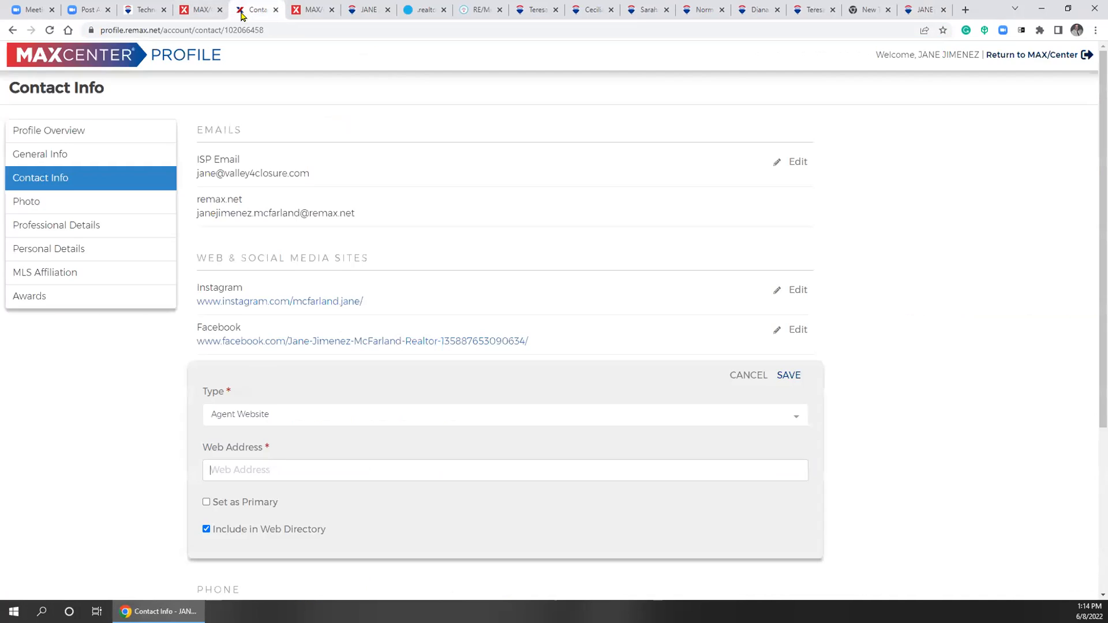
left_click(326, 472)
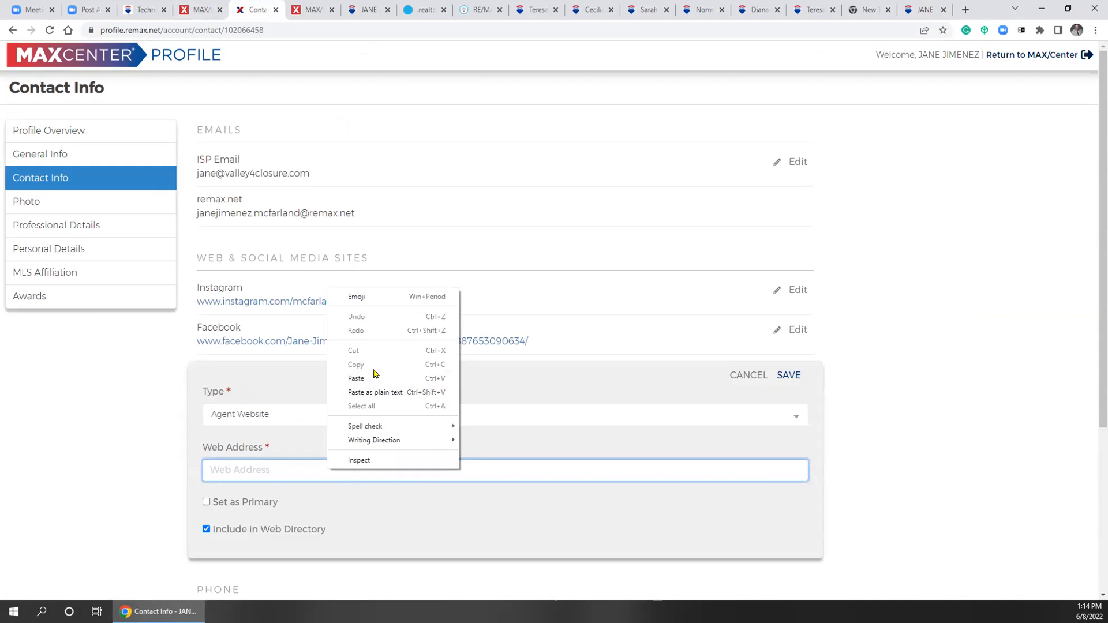
left_click(373, 376)
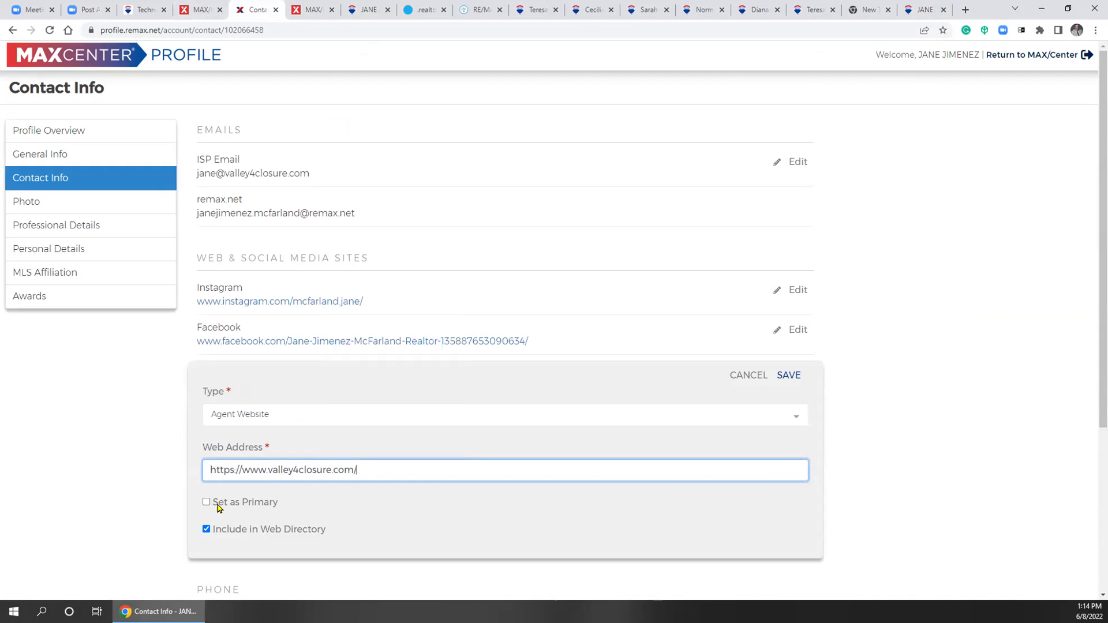
left_click(207, 503)
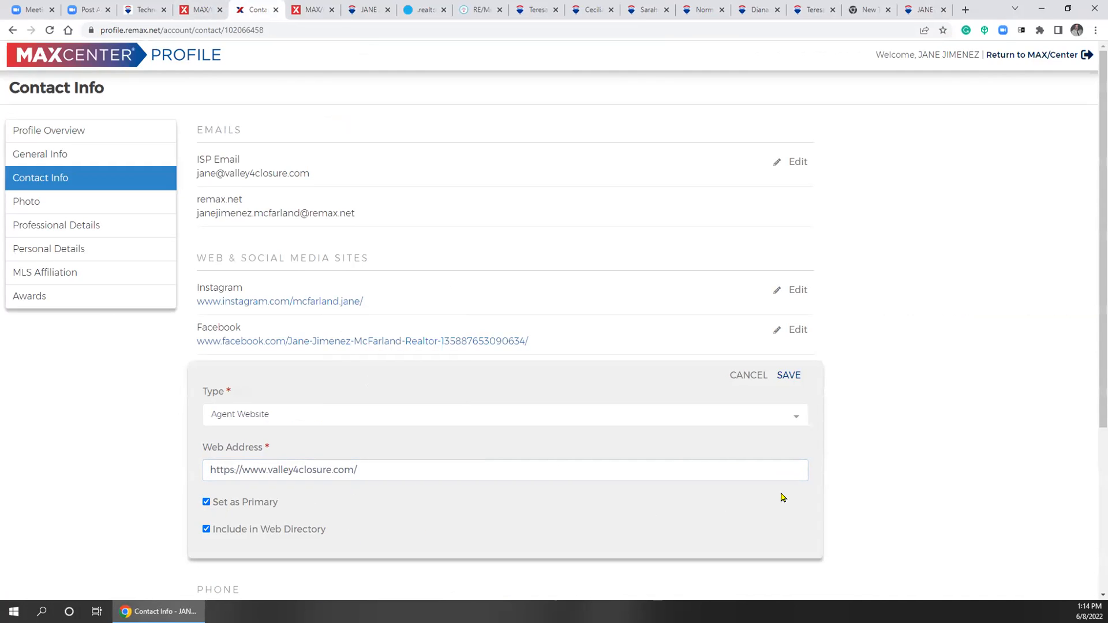
left_click(788, 375)
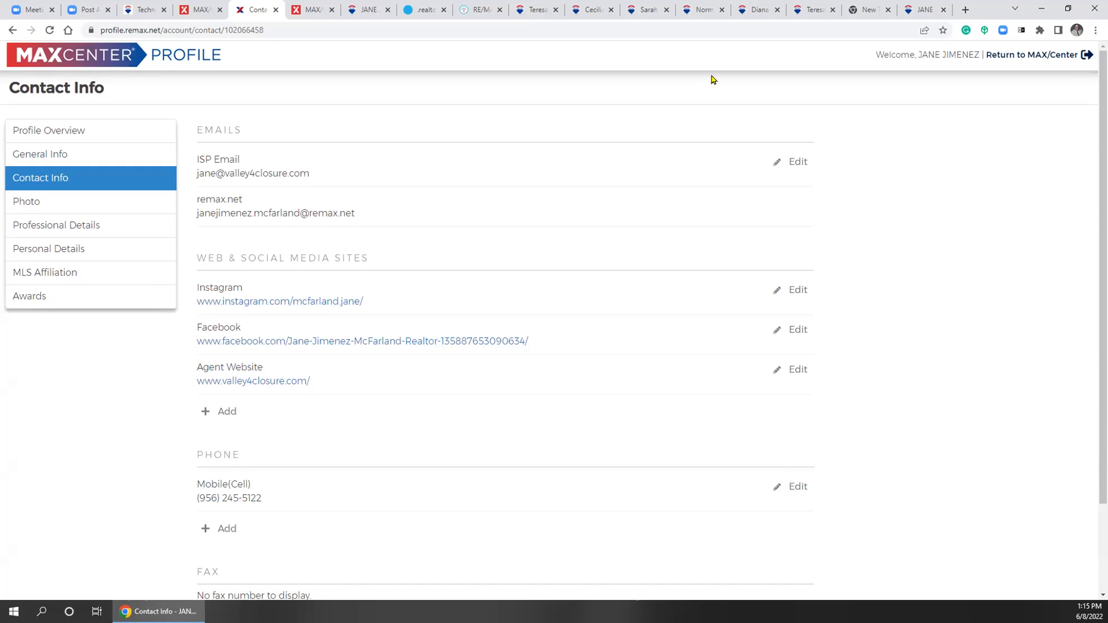
left_click(917, 13)
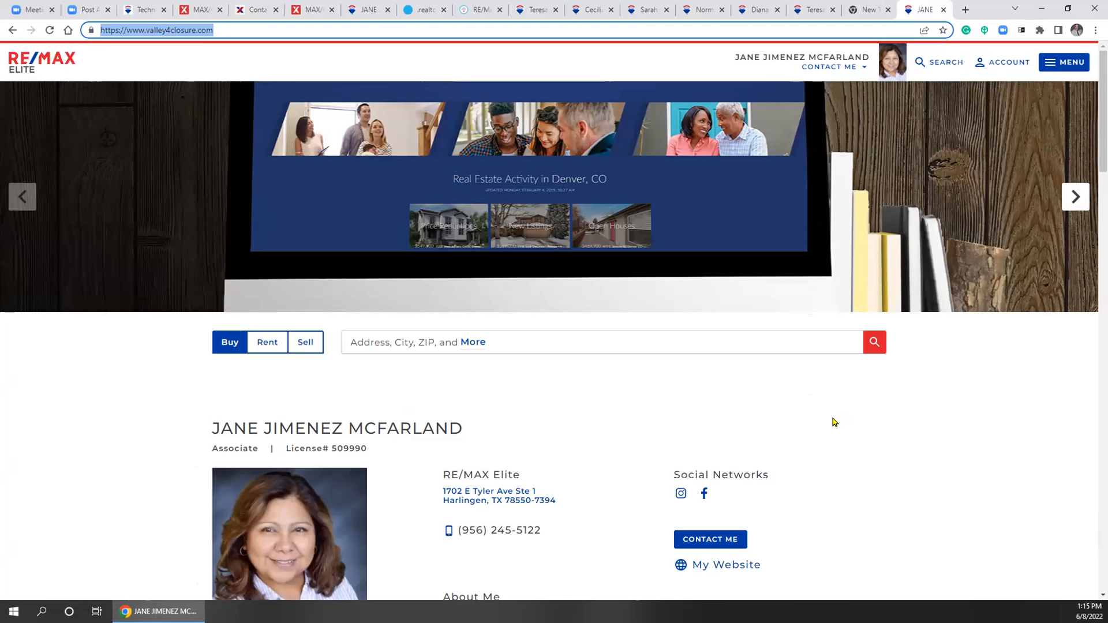
Create a QR code for the valley4closure.com address, close it, and scroll down the site
left_click(944, 414)
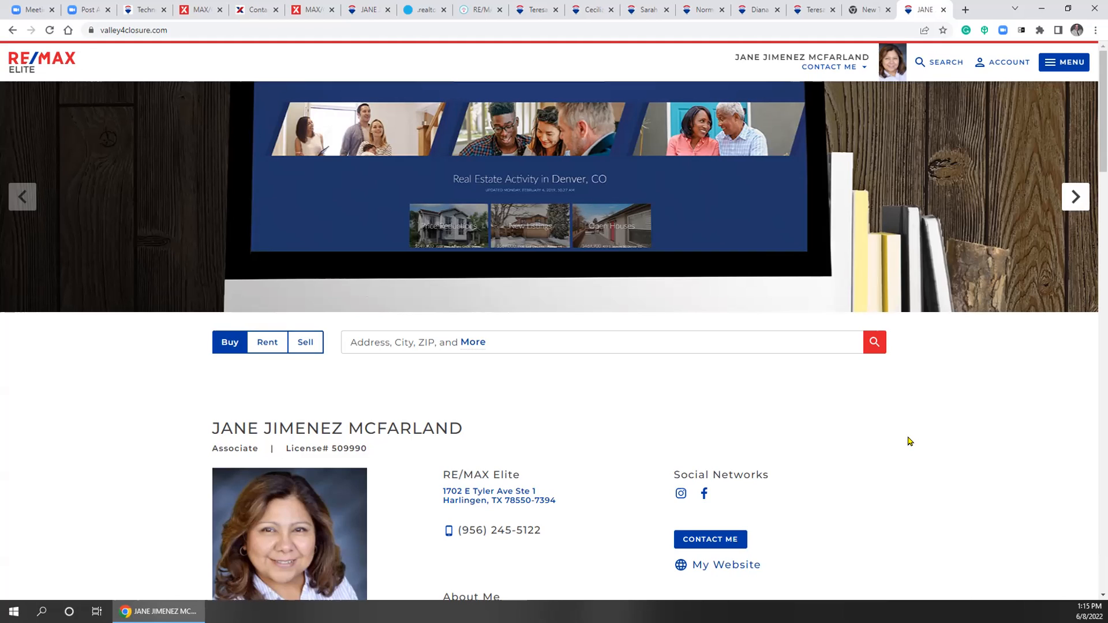
left_click(924, 32)
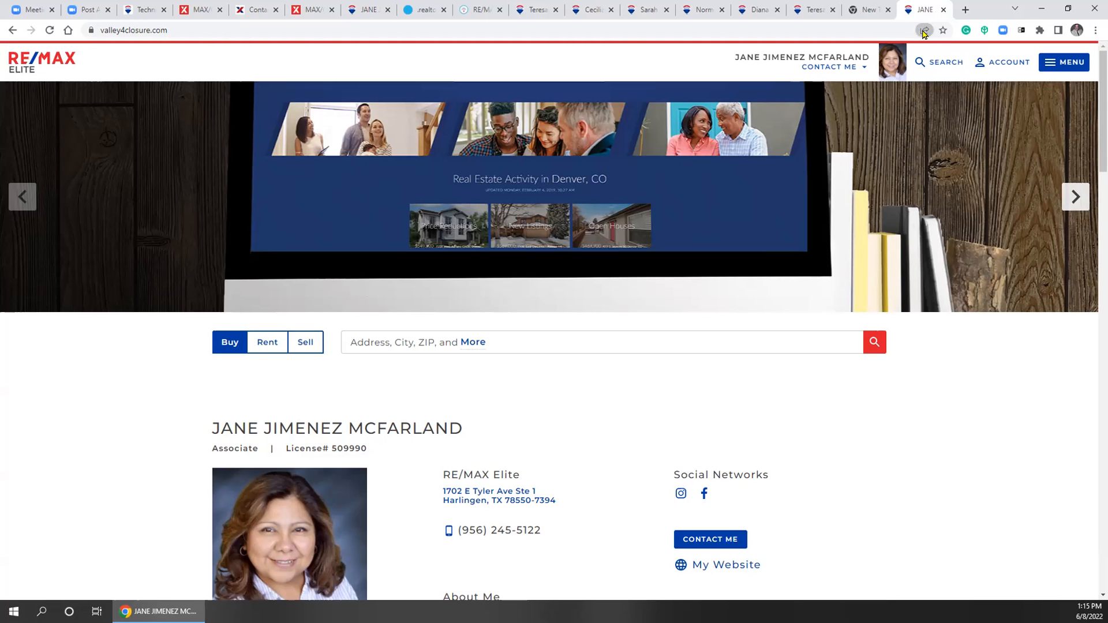
left_click(997, 403)
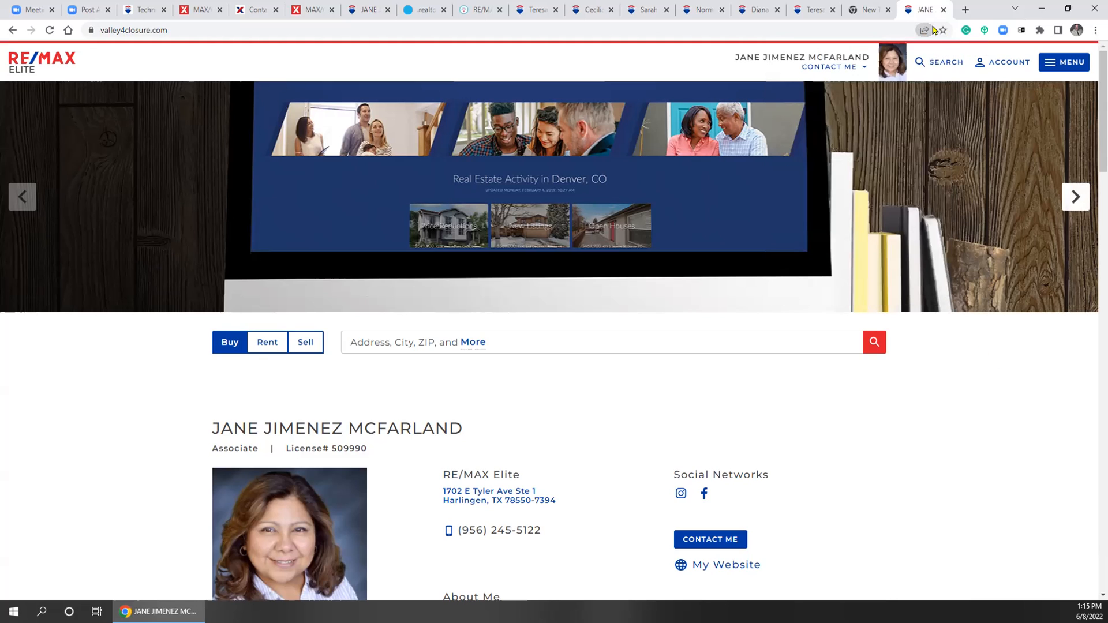
left_click(924, 32)
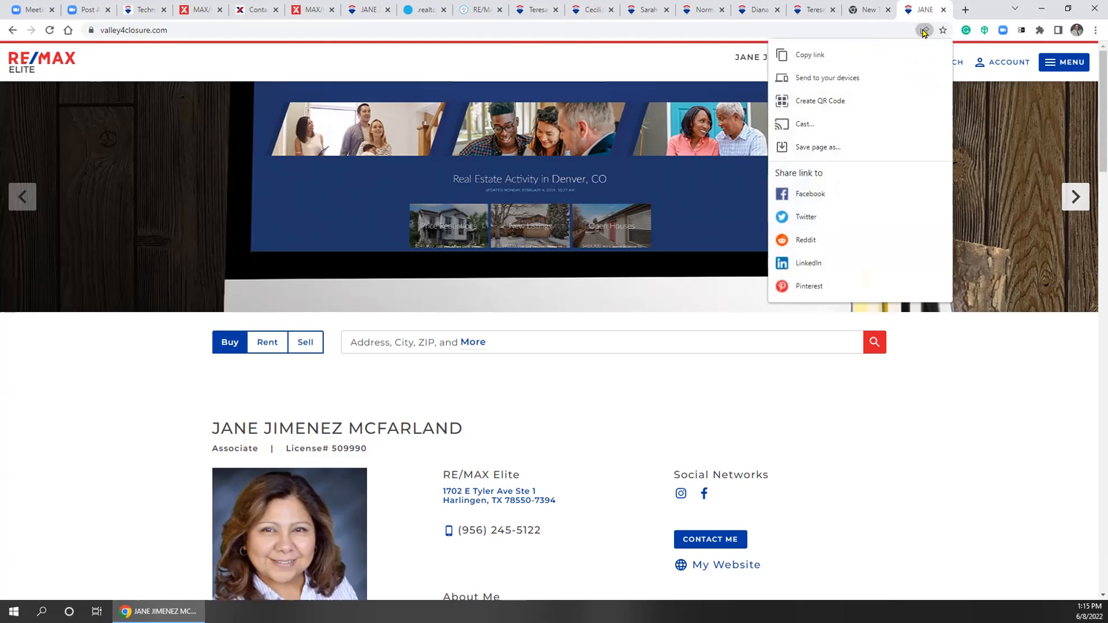
left_click(834, 106)
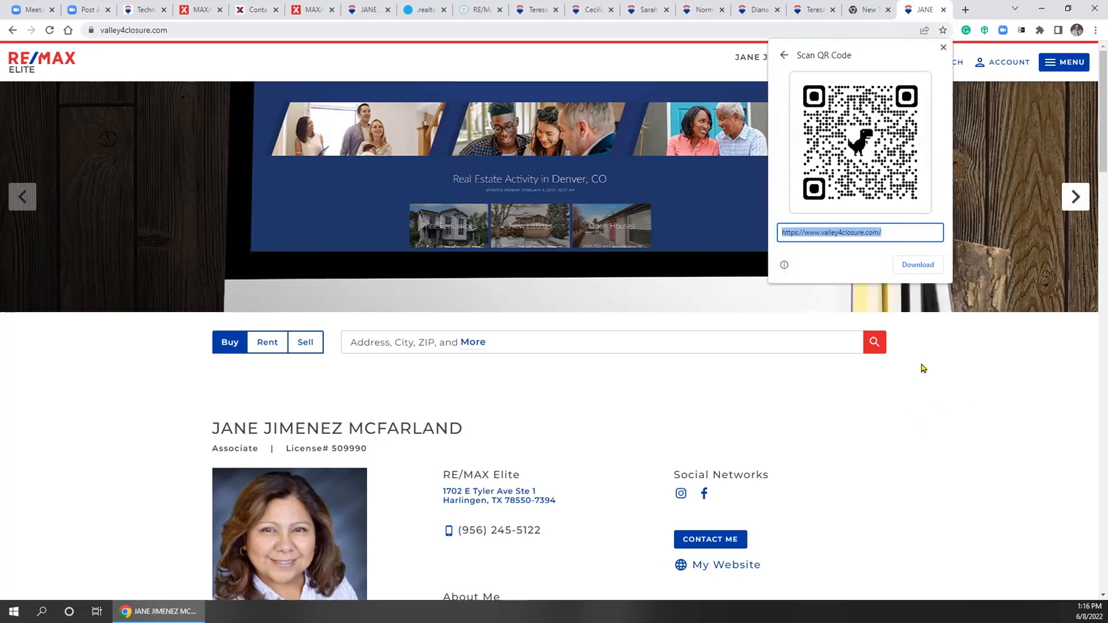
left_click(944, 47)
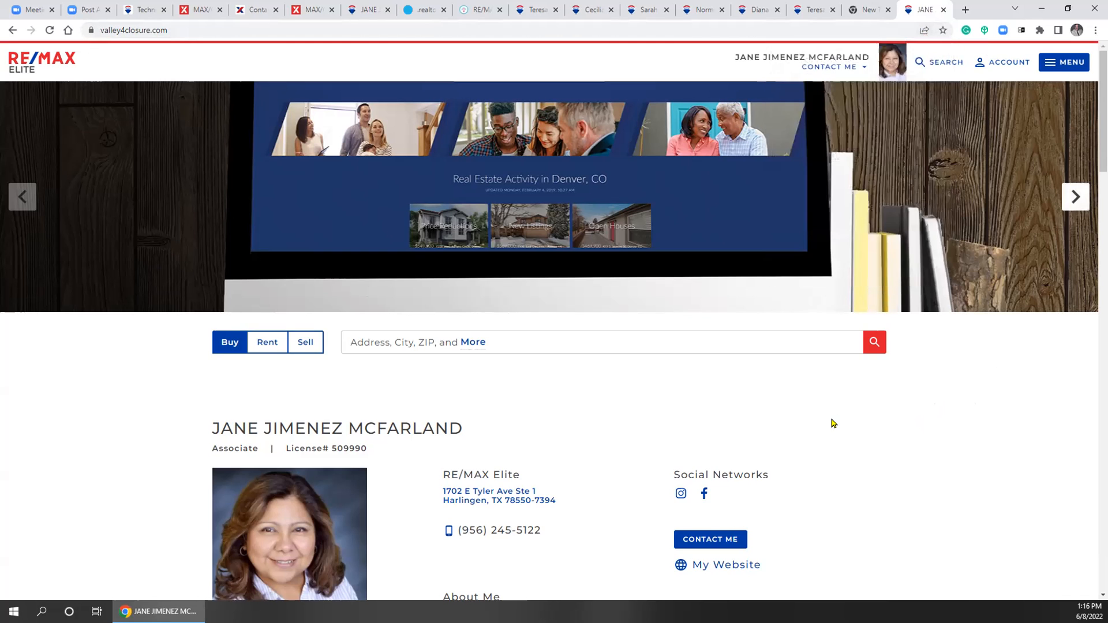
scroll(833, 423, "down", 10)
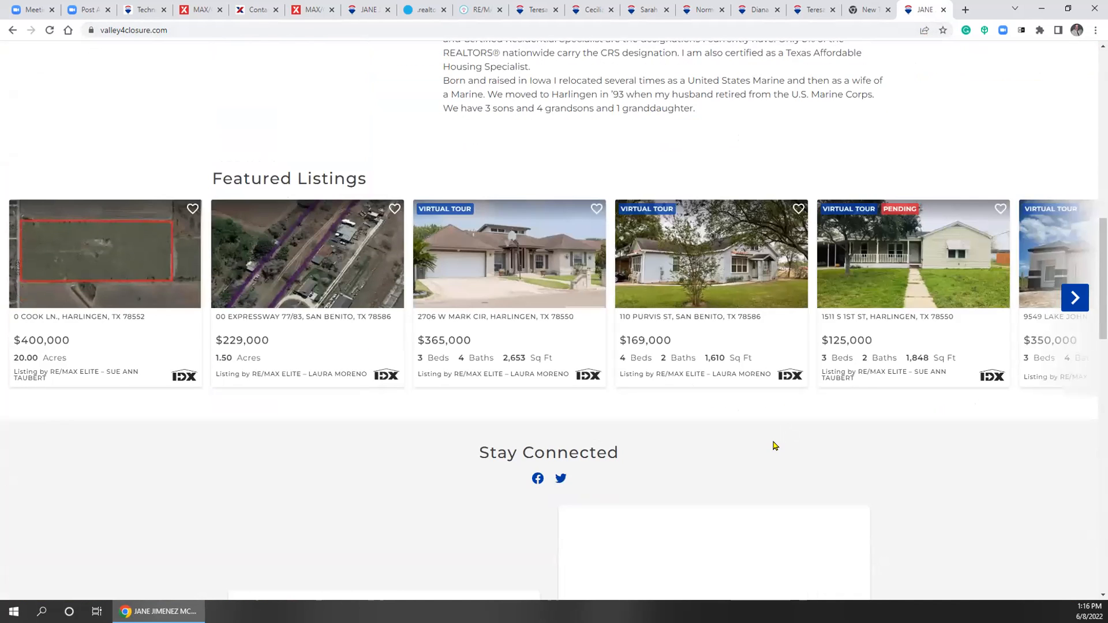
scroll(775, 446, "down", 1)
left_click(457, 271)
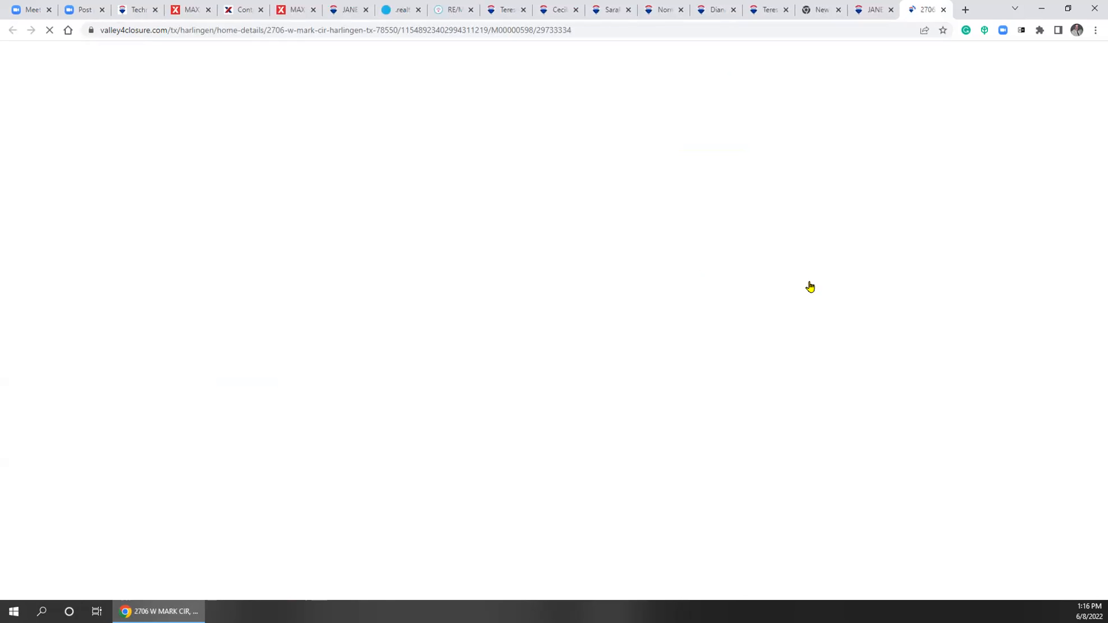
left_click(924, 30)
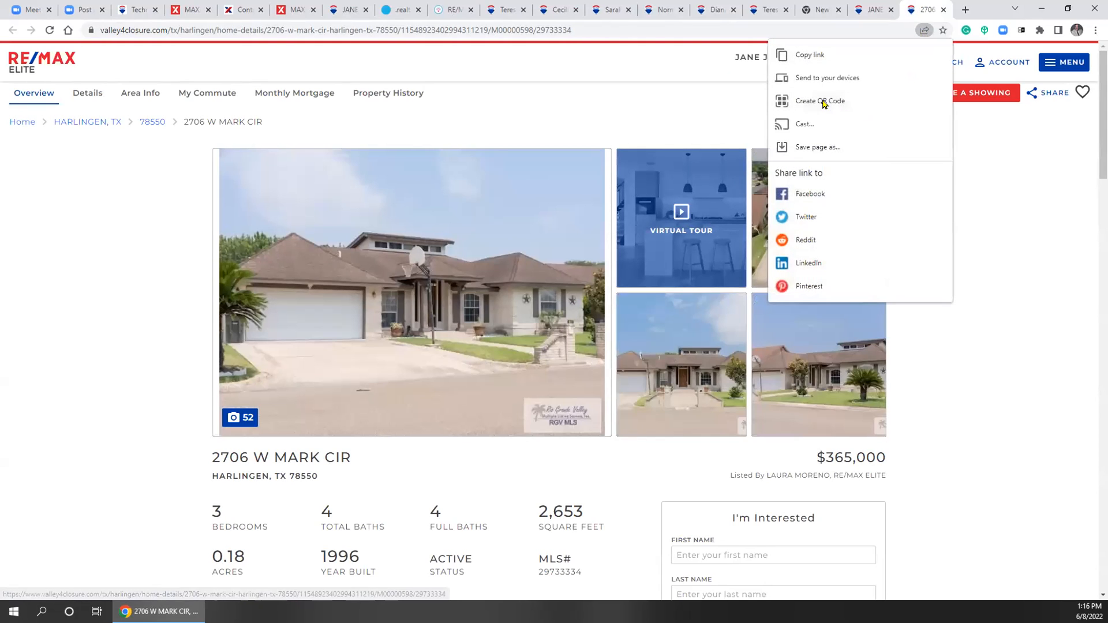
left_click(843, 101)
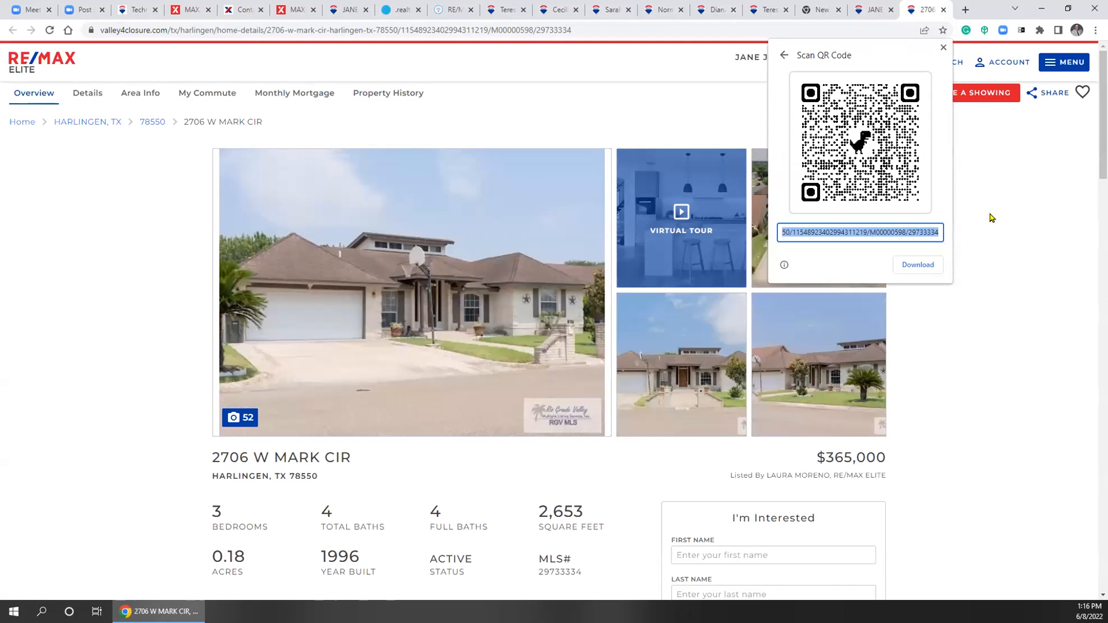
left_click(1056, 322)
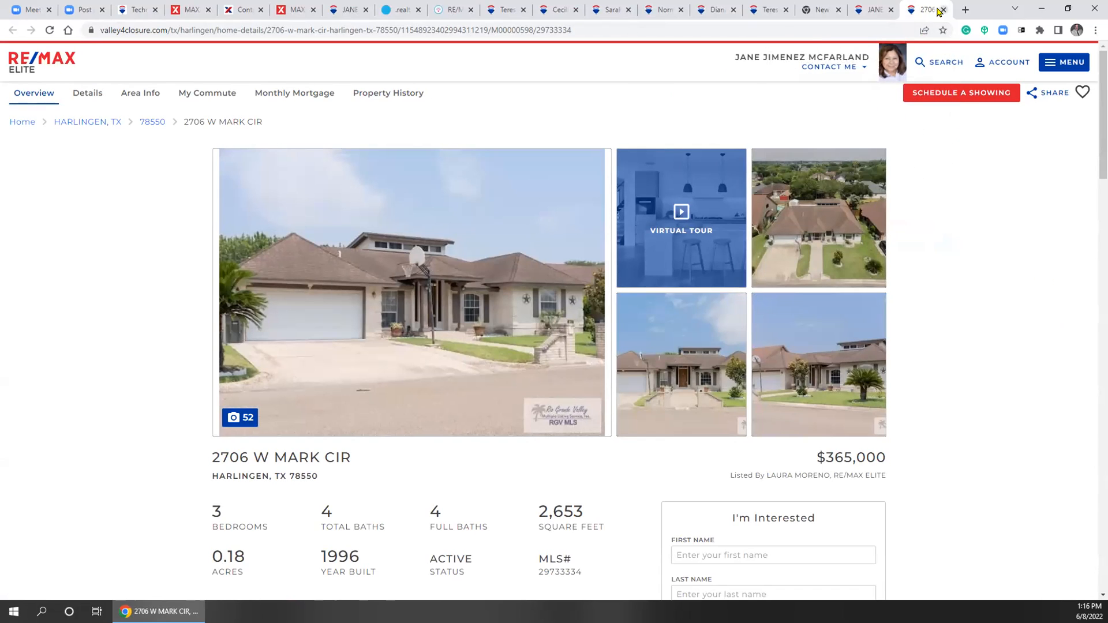
left_click(943, 9)
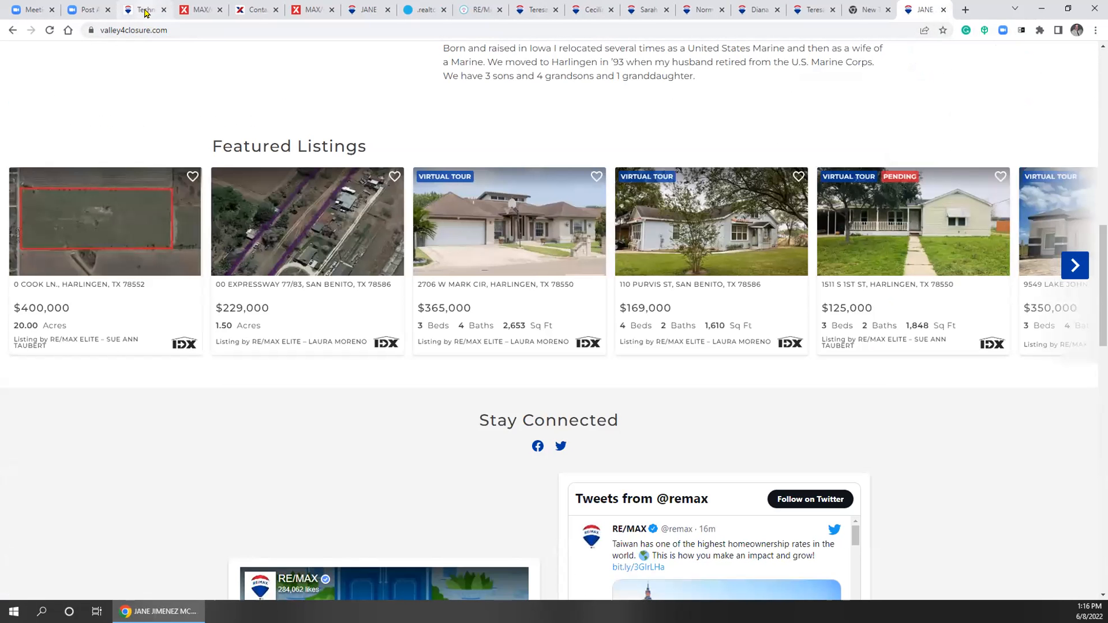
Back on Contact Info, start another web site entry, then cancel it without picking a type
left_click(209, 11)
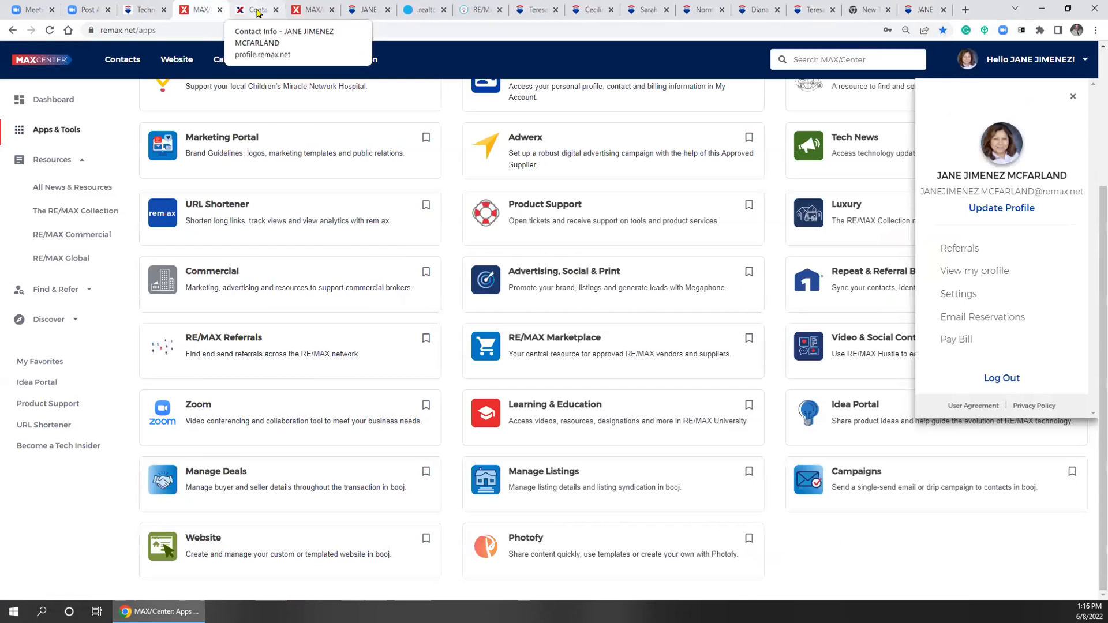
left_click(257, 11)
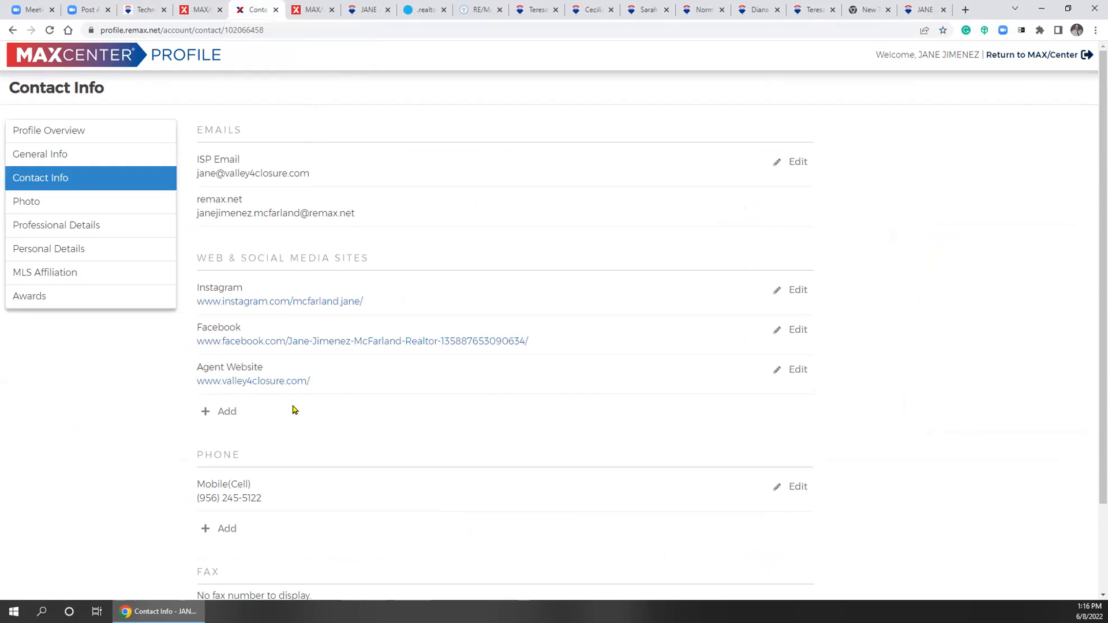
left_click(227, 412)
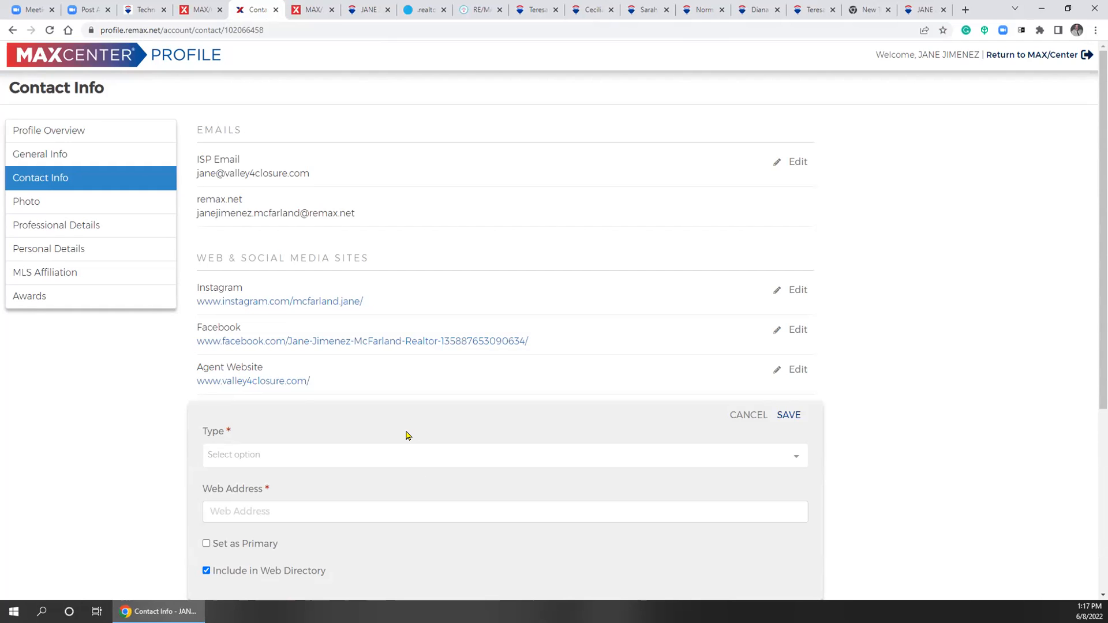
scroll(433, 433, "down", 1)
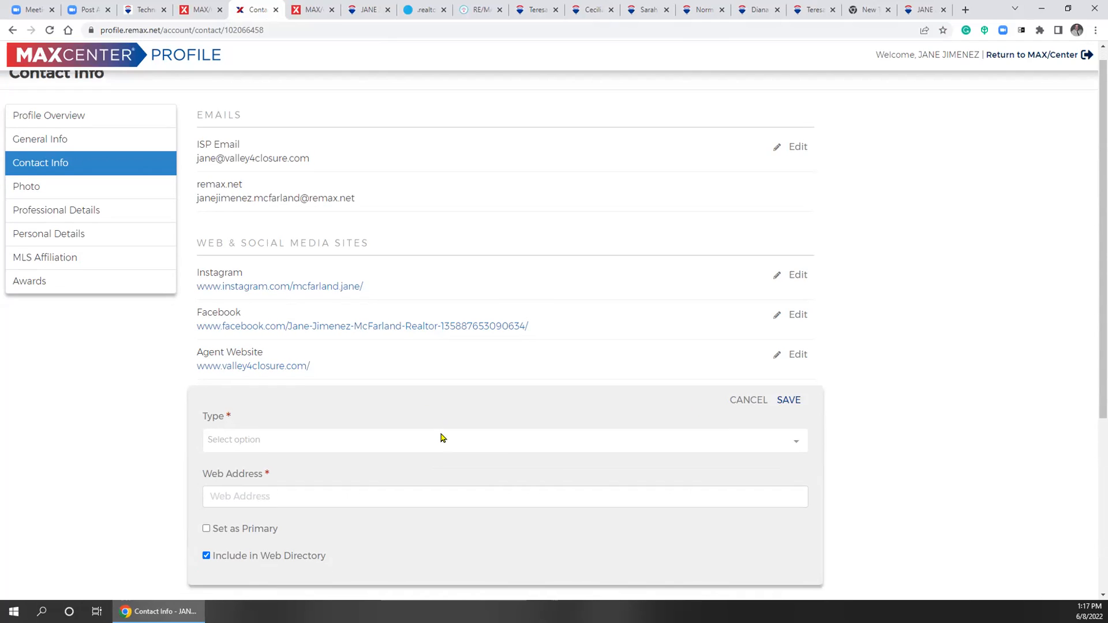
left_click(776, 401)
scroll(444, 438, "down", 3)
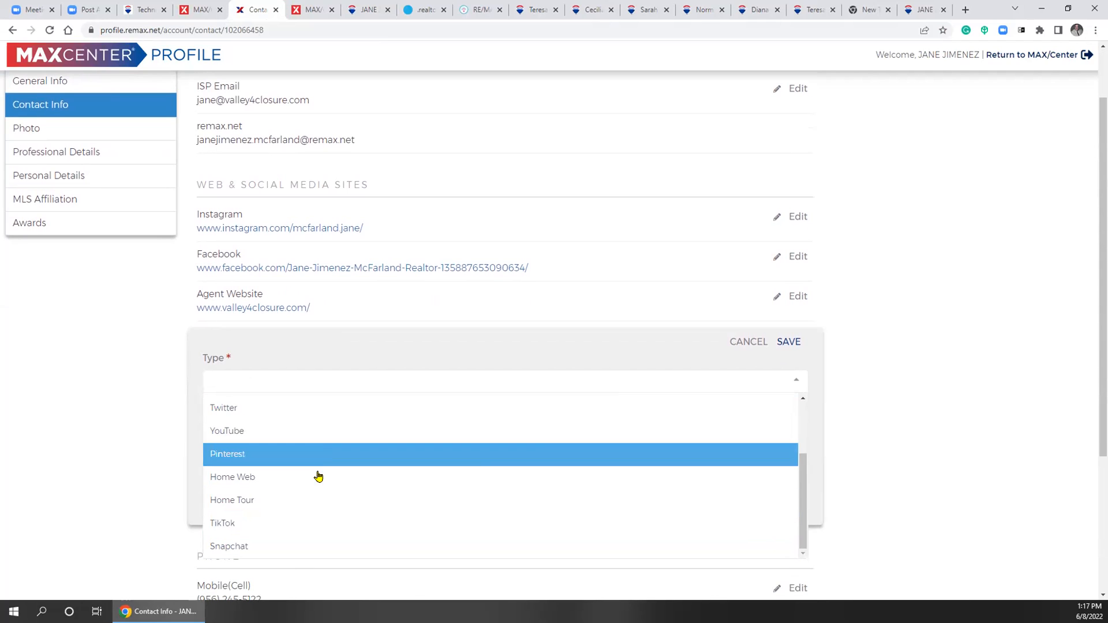
scroll(369, 439, "down", 3)
left_click(126, 282)
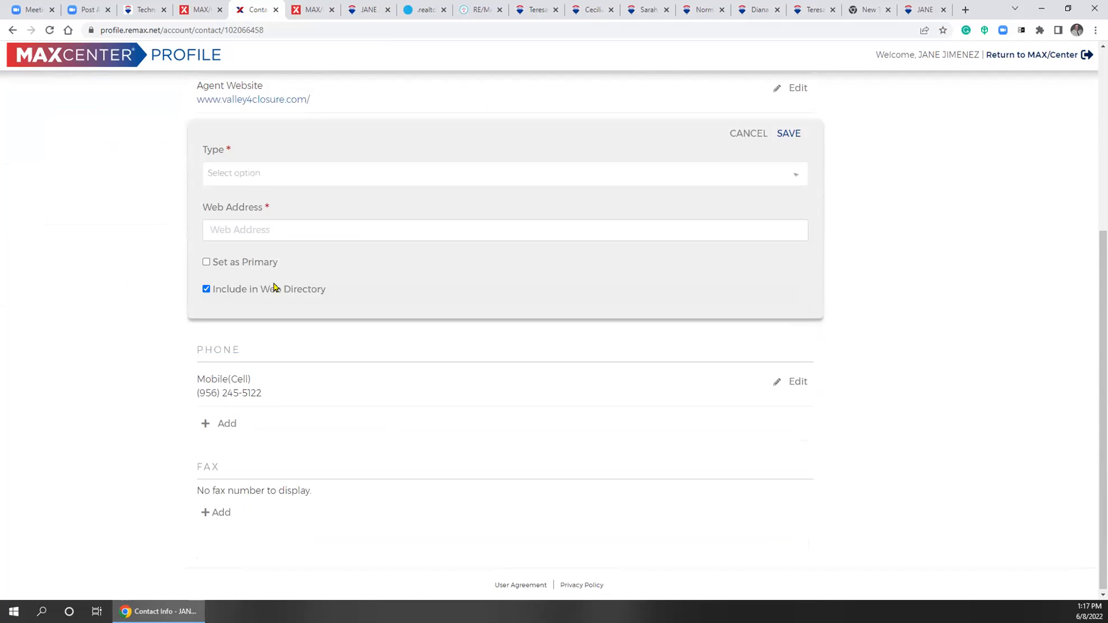
left_click(740, 136)
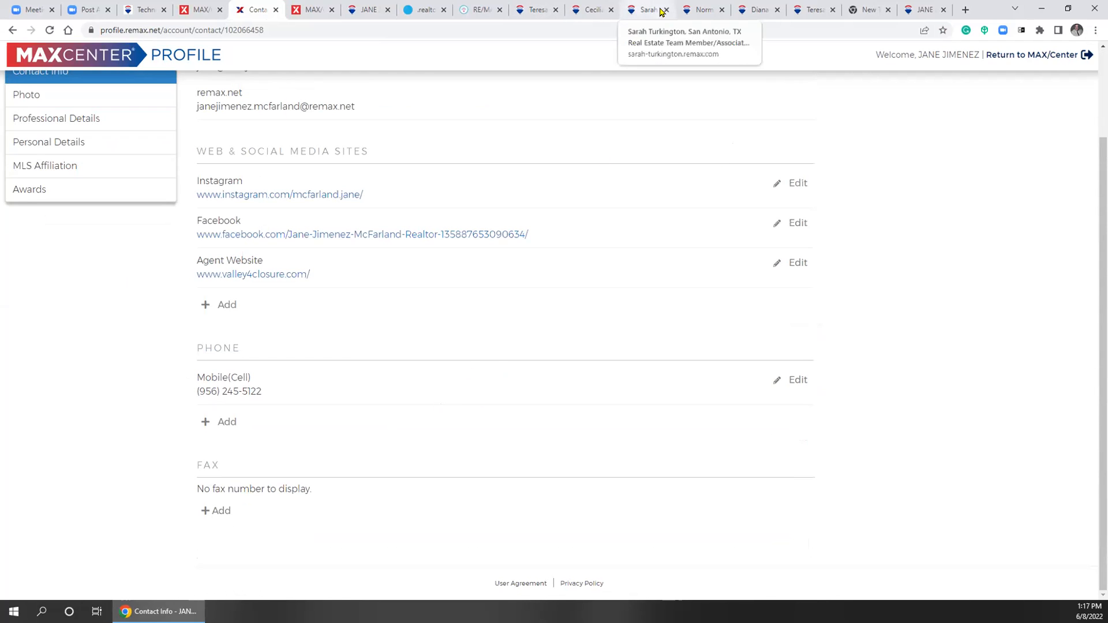
left_click(698, 10)
scroll(840, 253, "up", 15)
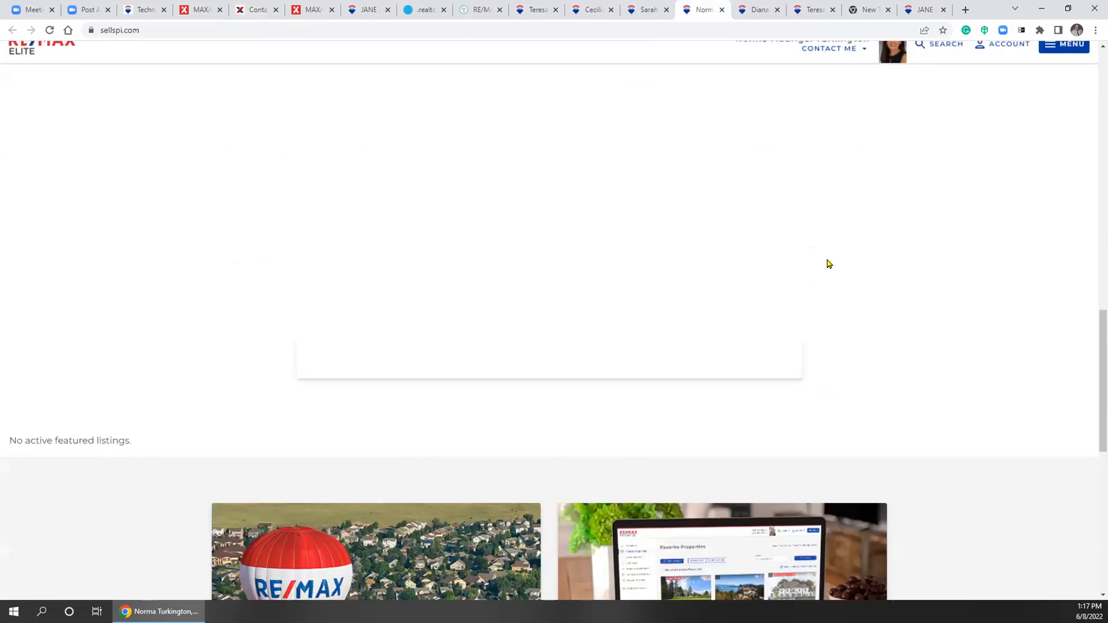
scroll(781, 292, "up", 10)
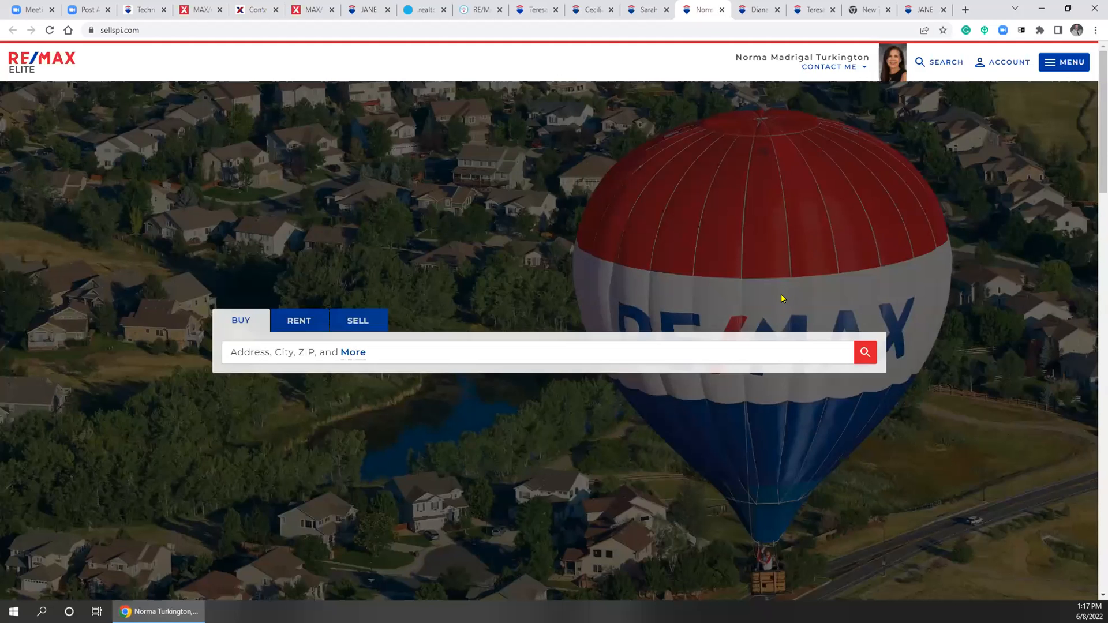
scroll(781, 294, "down", 8)
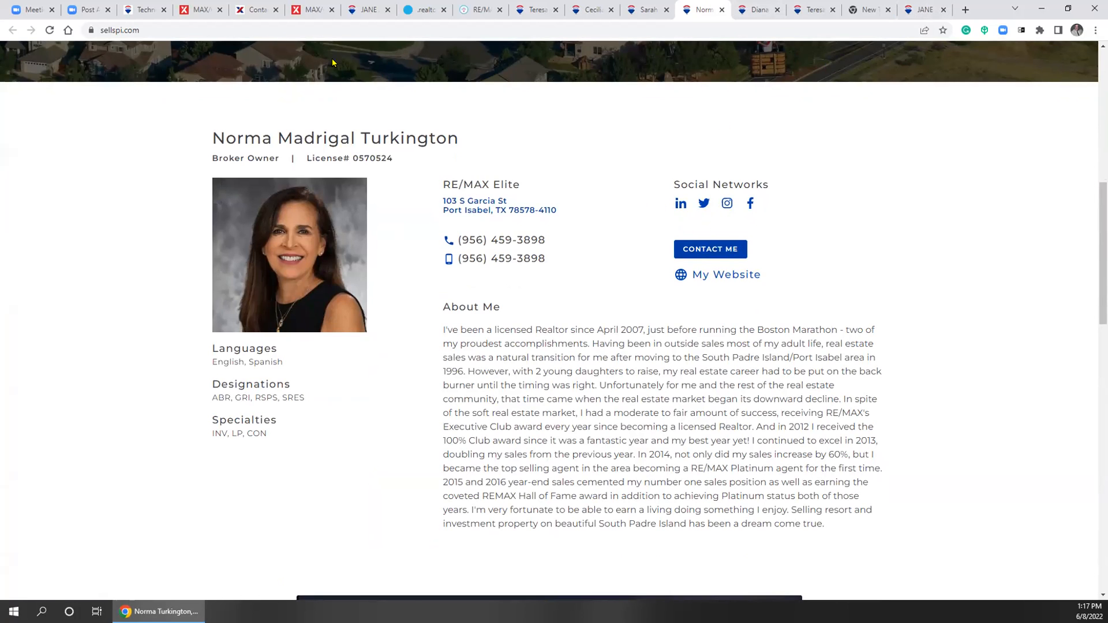
left_click(247, 10)
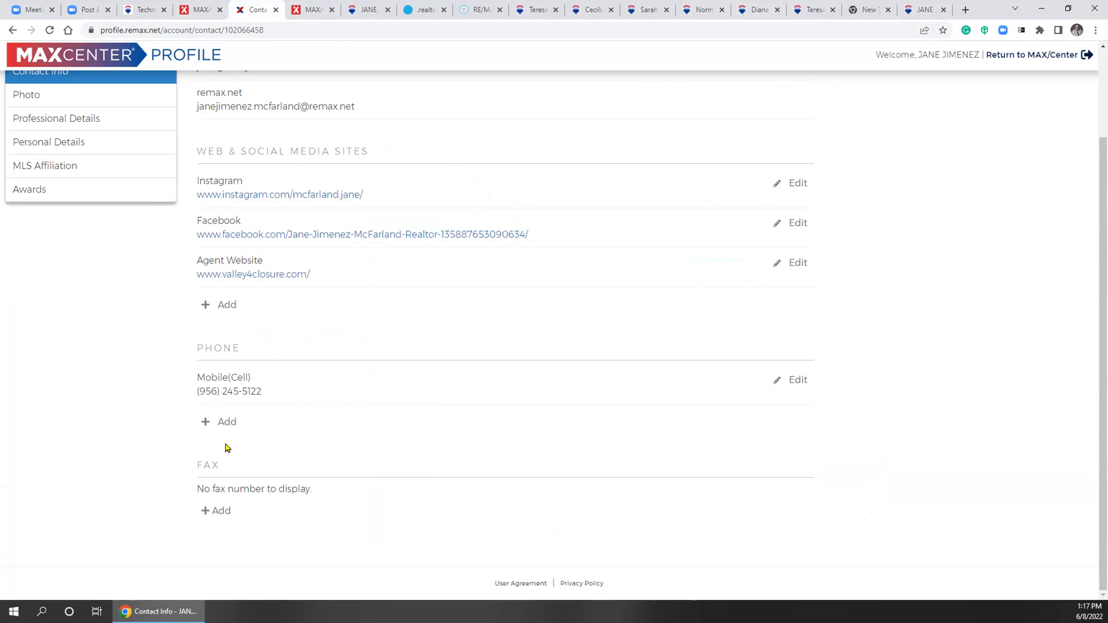
scroll(101, 258, "up", 1)
scroll(100, 257, "up", 2)
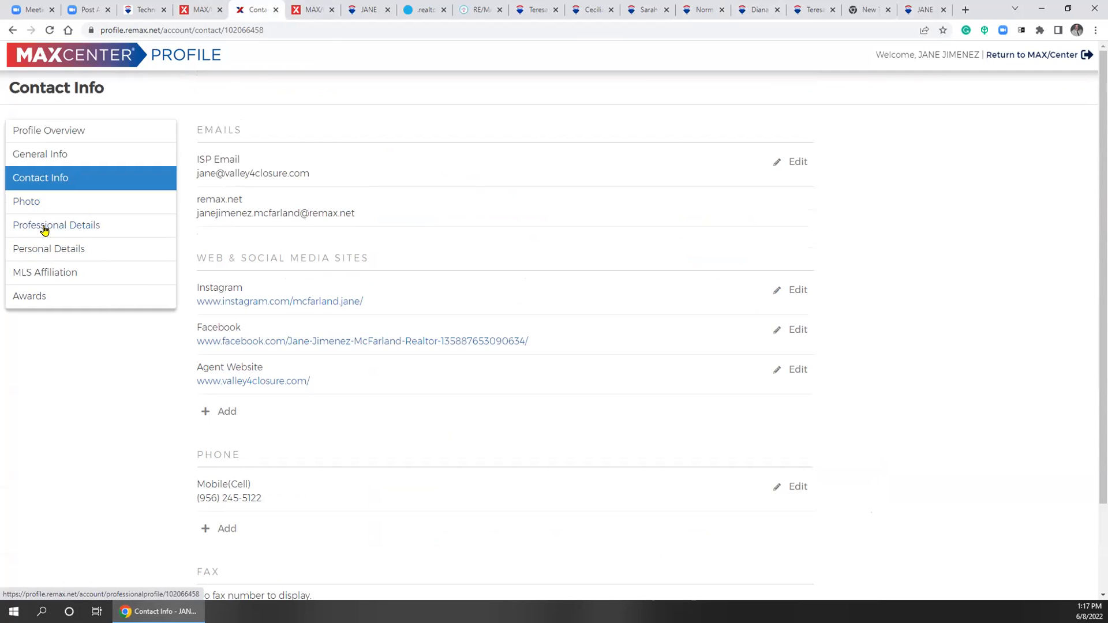
Check the Residential, First Time Buyers specialty in Professional Details, then view the sellspi.com profile
left_click(80, 232)
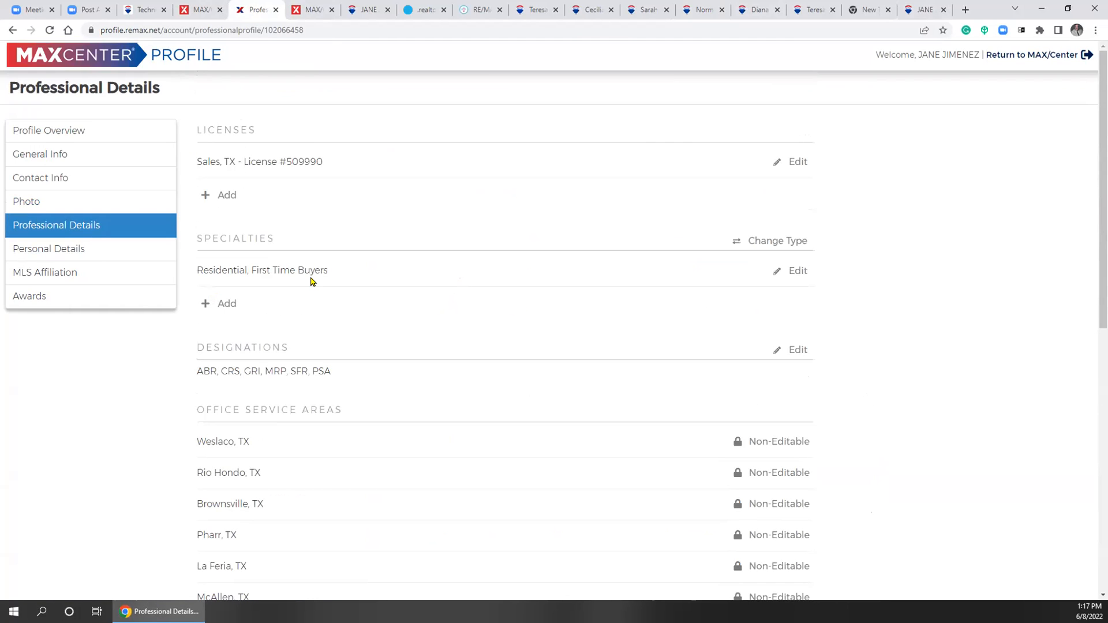
left_click(790, 275)
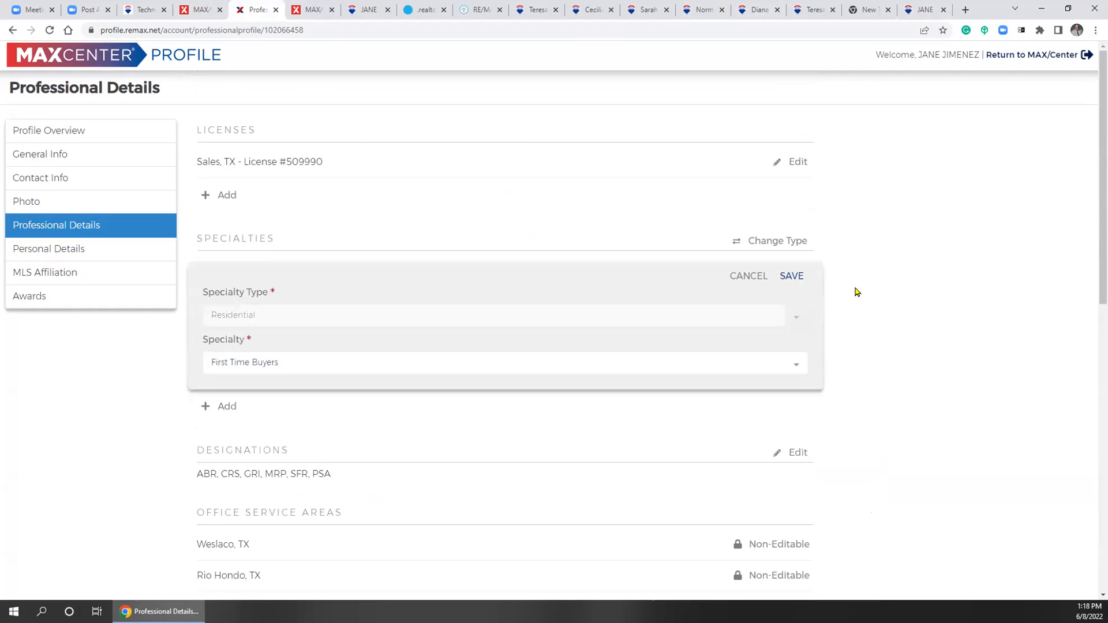
left_click(735, 277)
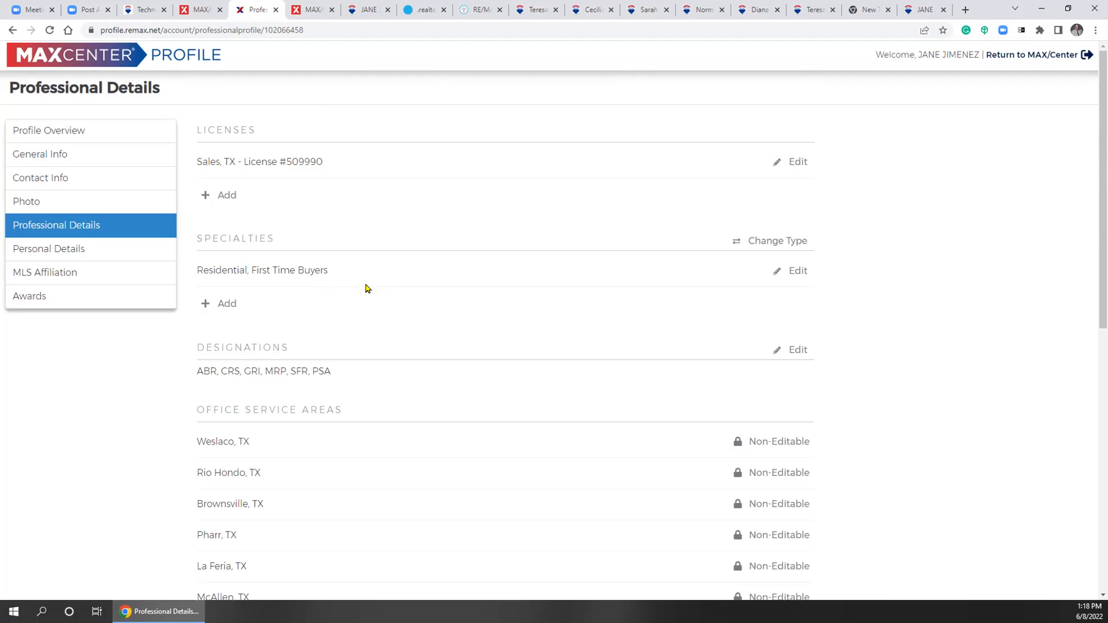
left_click(699, 10)
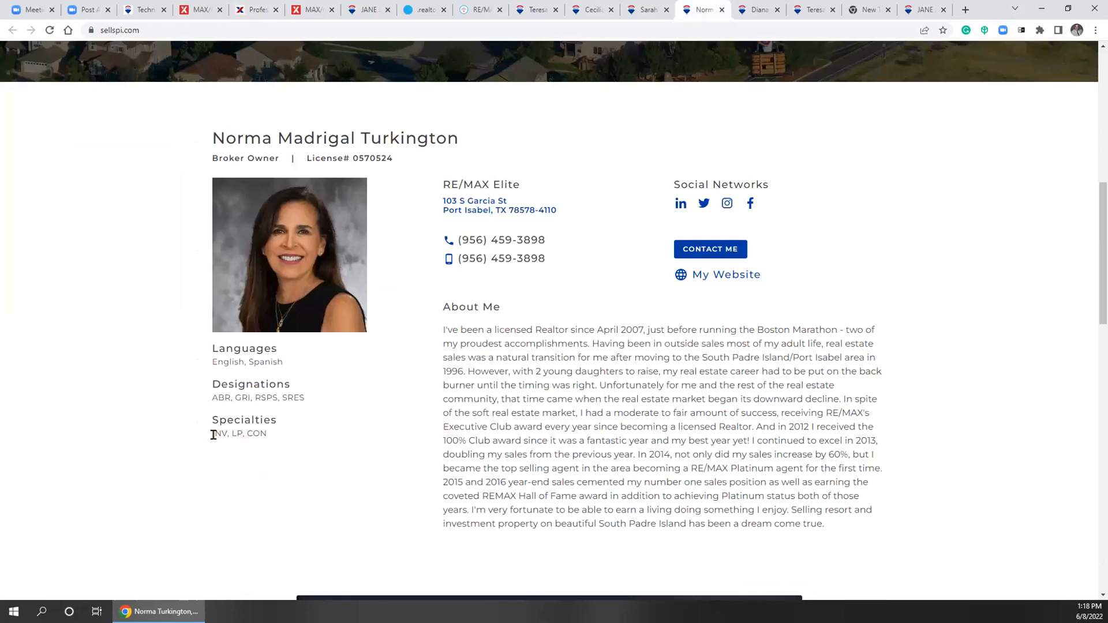
Highlight specialty codes on three agents' profiles, from LP to NEW, LUX, RENT, FIRST, before returning
left_click_drag(234, 434, 243, 443)
left_click(635, 13)
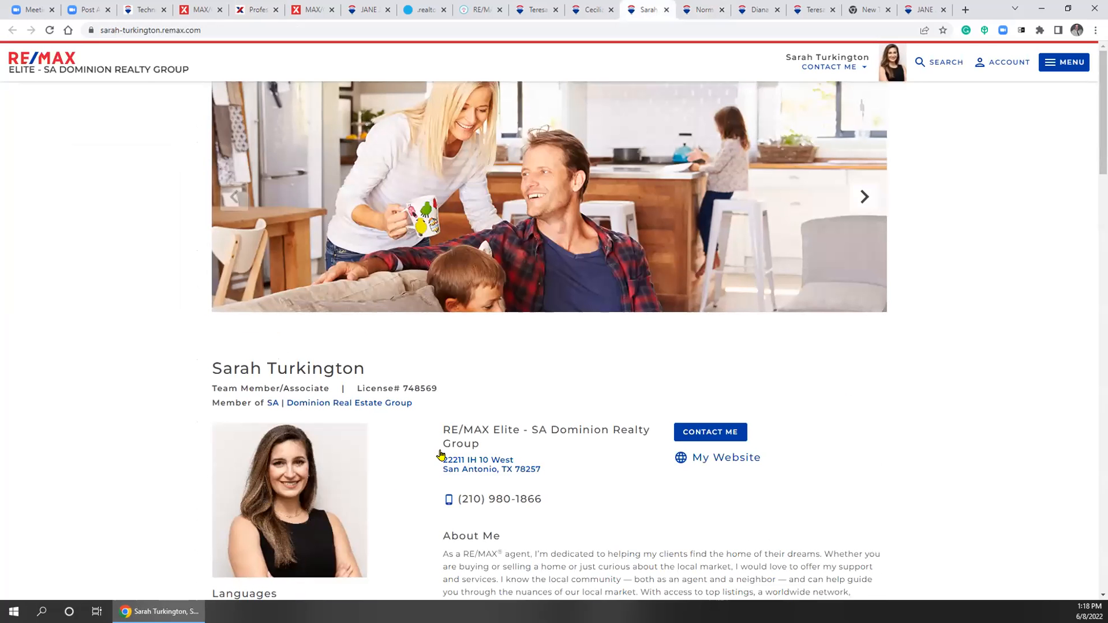
scroll(427, 465, "down", 5)
scroll(424, 466, "down", 1)
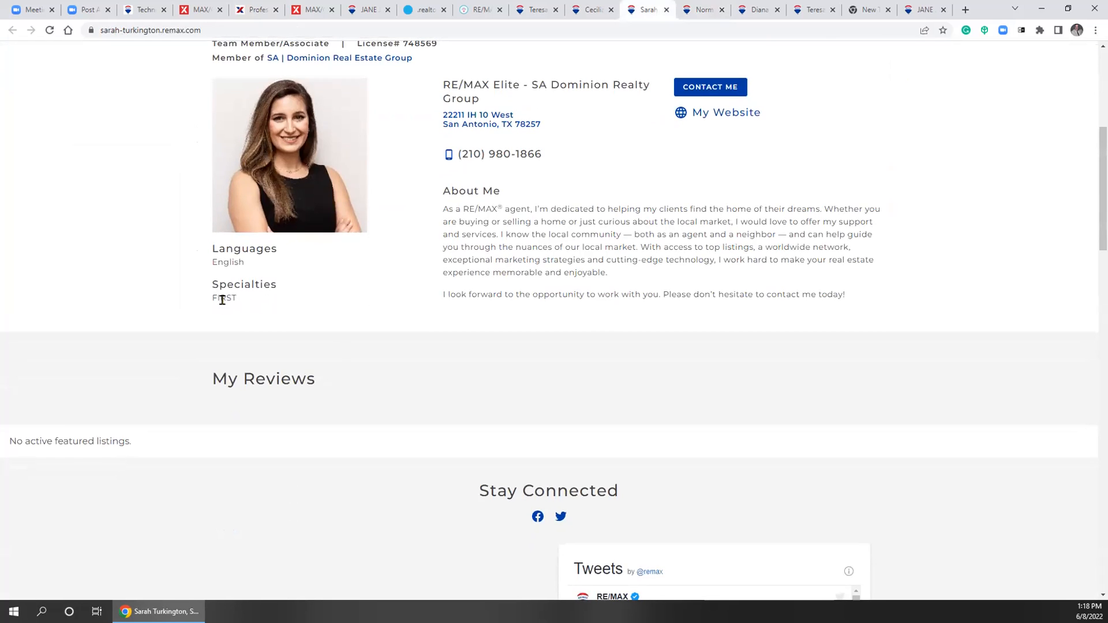
left_click_drag(212, 298, 231, 298)
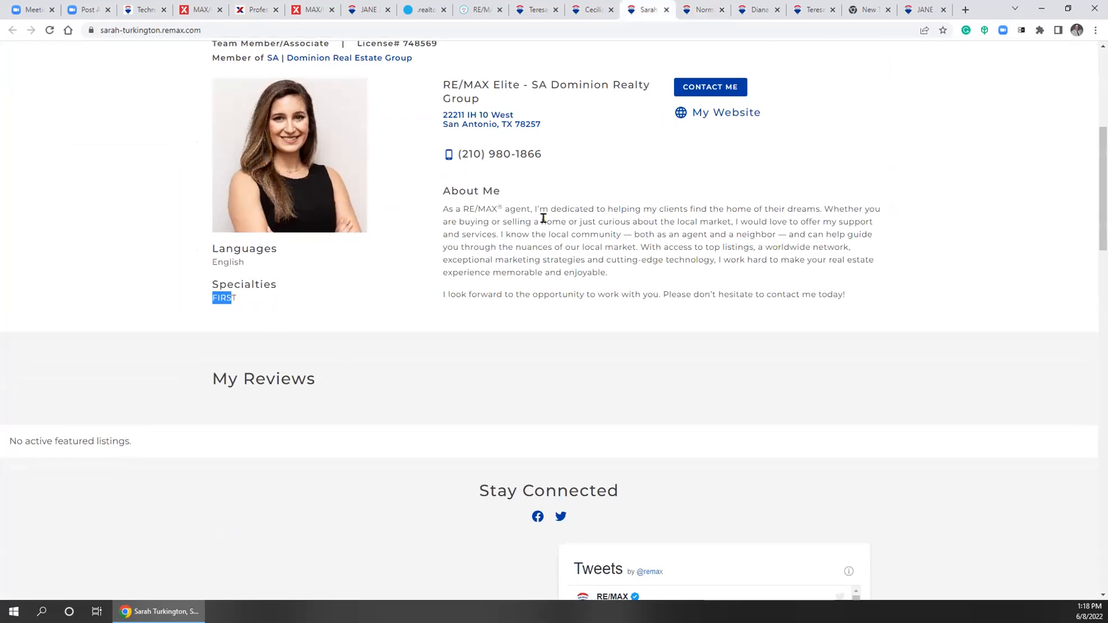
left_click(756, 10)
scroll(316, 430, "down", 5)
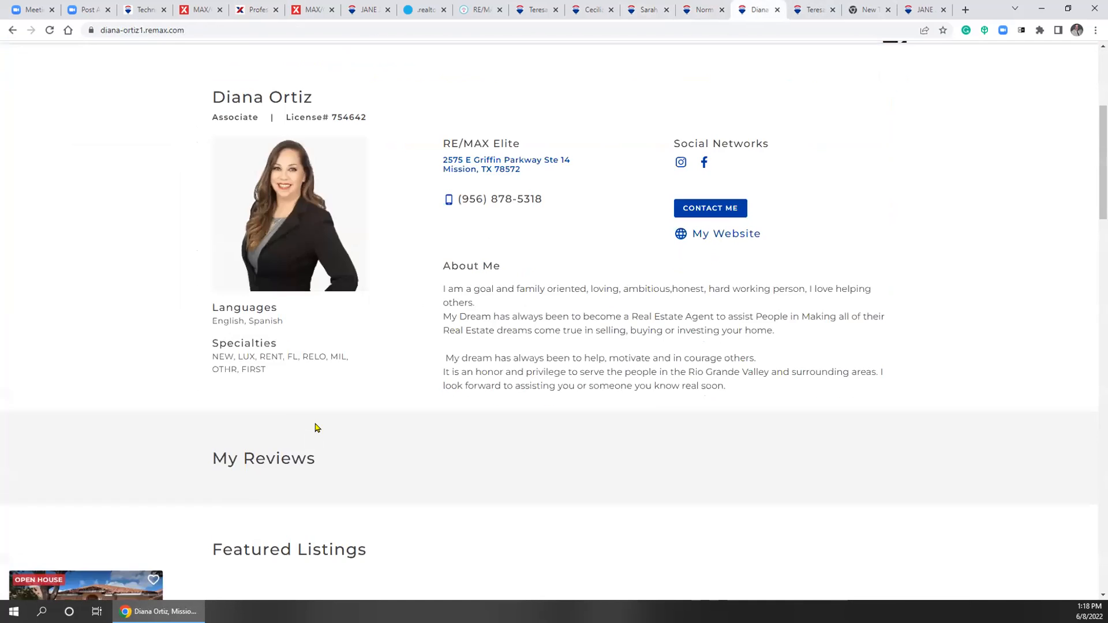
left_click_drag(210, 342, 370, 390)
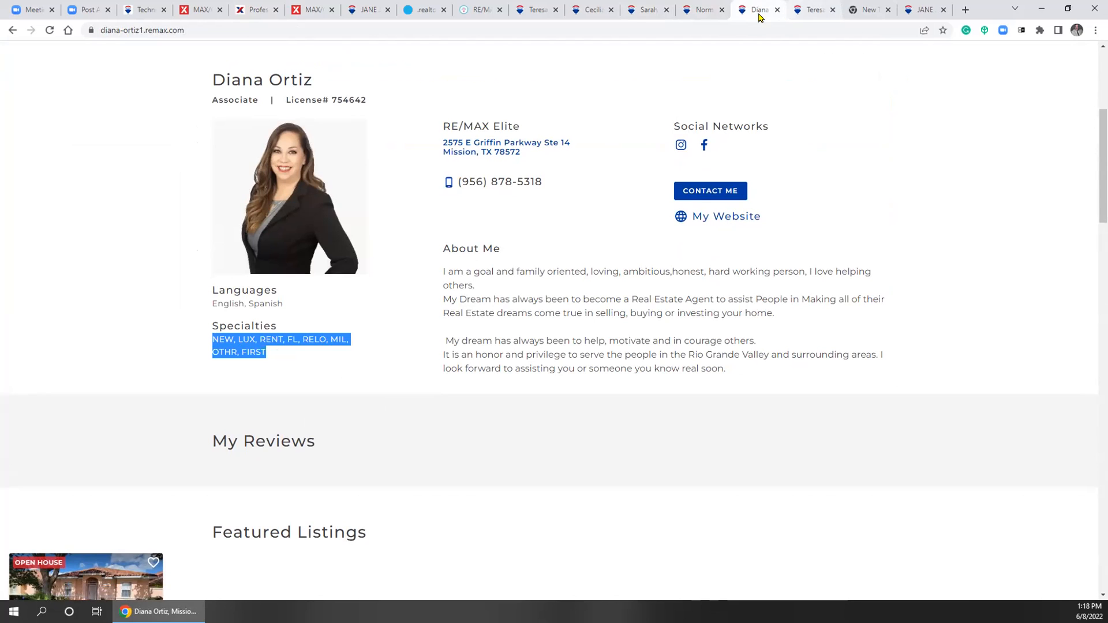
left_click(248, 12)
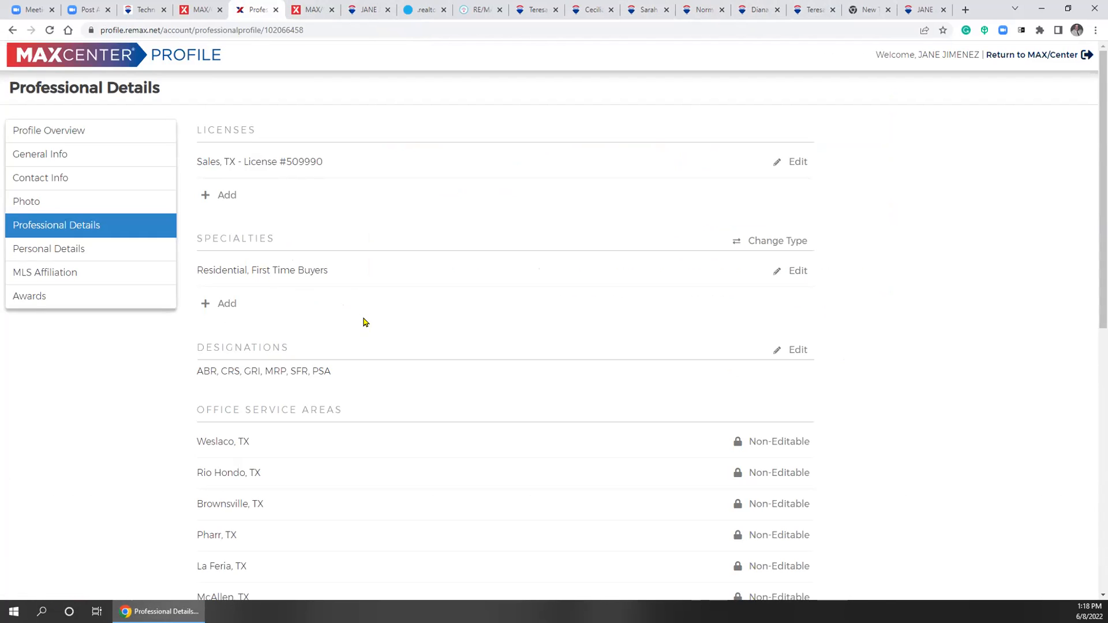
scroll(388, 342, "down", 1)
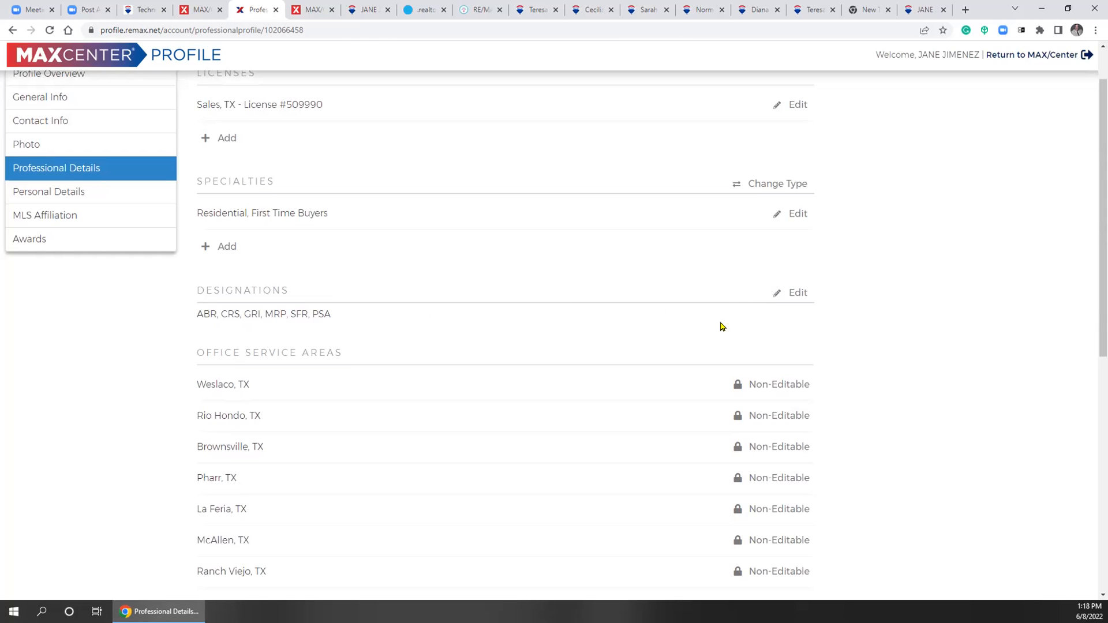
scroll(877, 337, "down", 2)
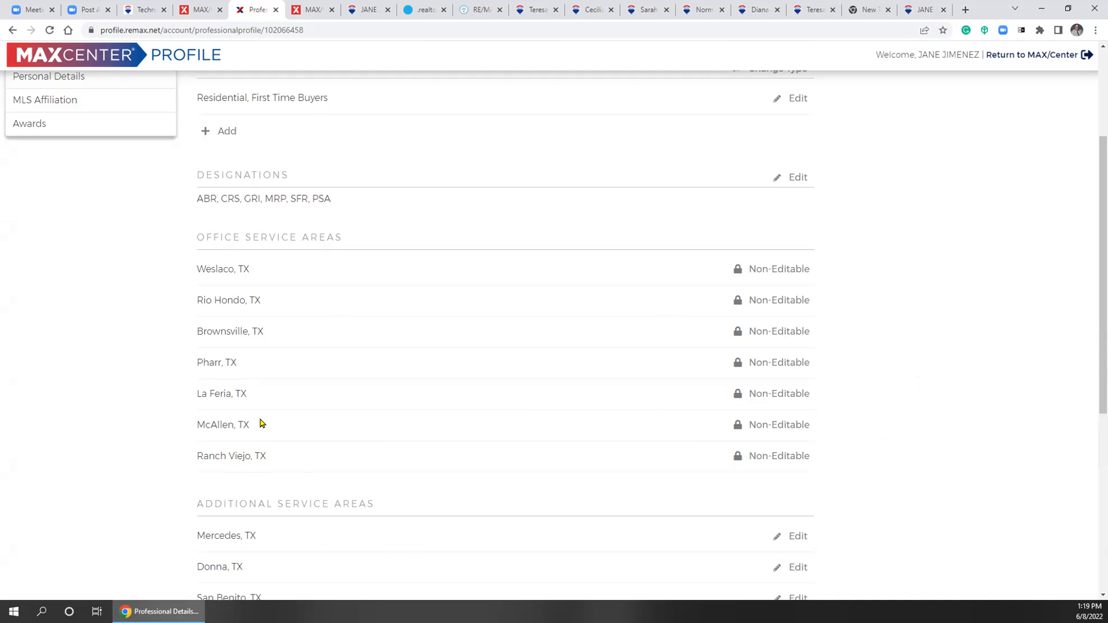
scroll(283, 421, "down", 2)
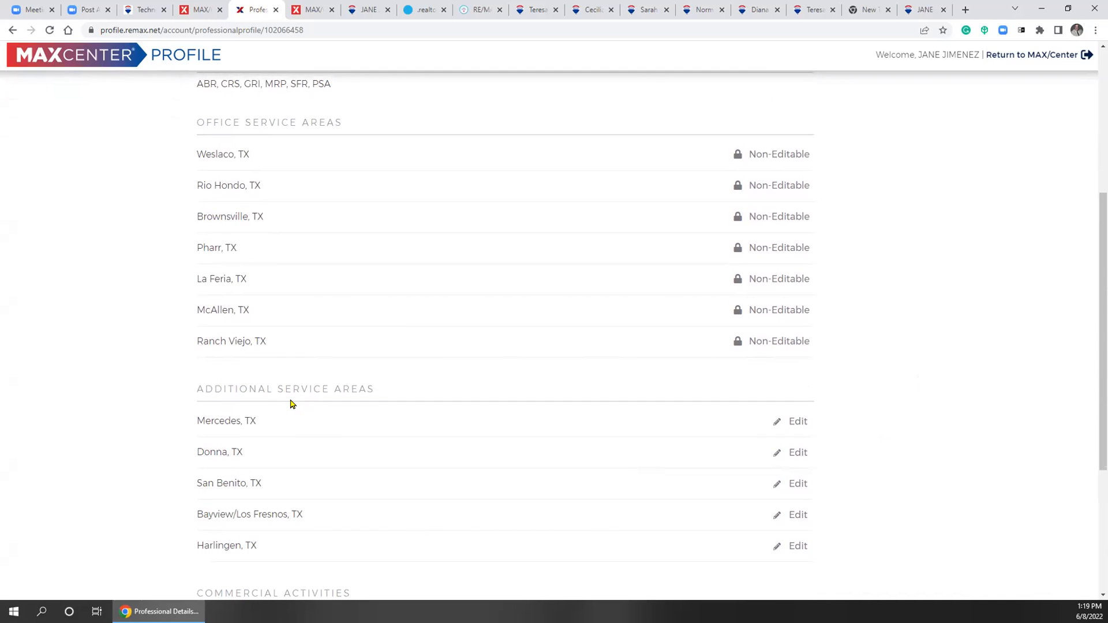
scroll(300, 404, "down", 1)
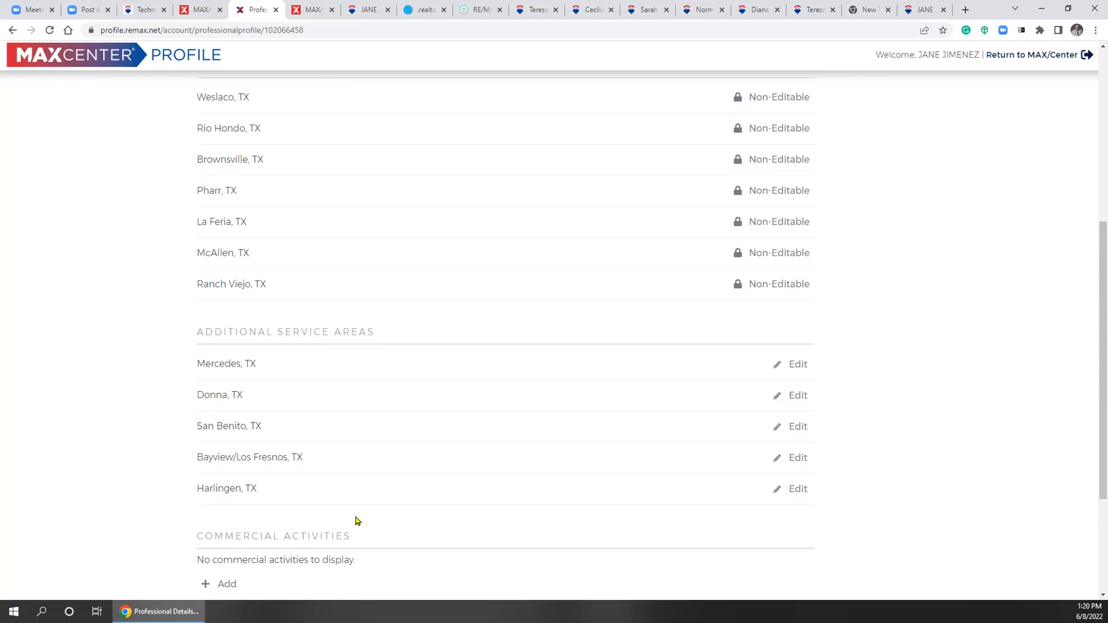
left_click_drag(194, 393, 247, 400)
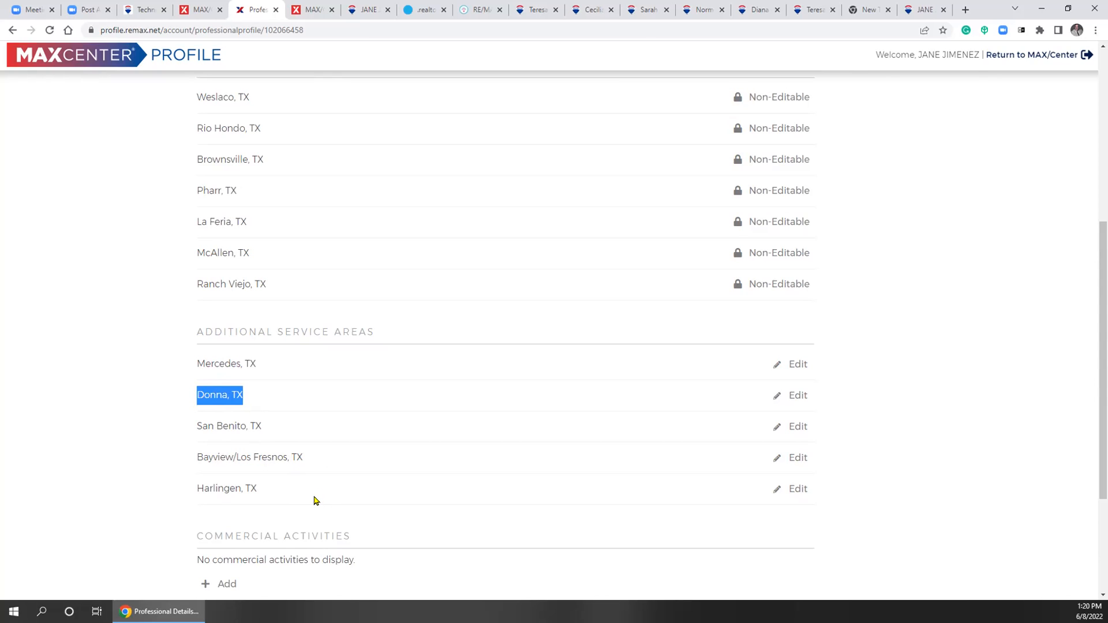
scroll(415, 435, "up", 6)
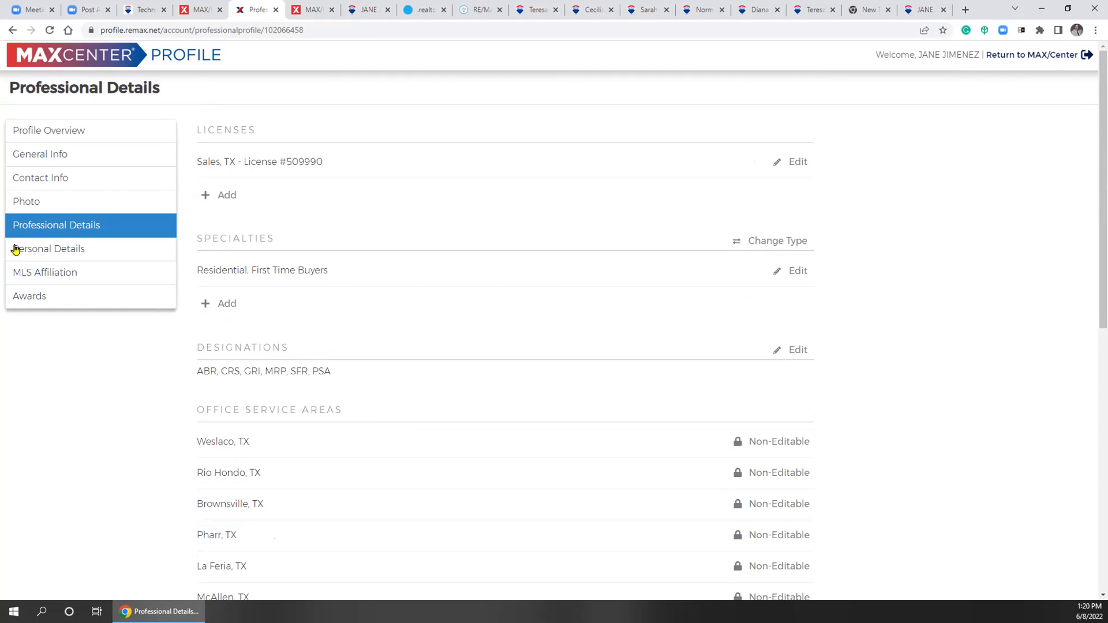
Scroll through Personal Details: bio, education, civic activities, hobbies, and English and Spanish languages
left_click(75, 254)
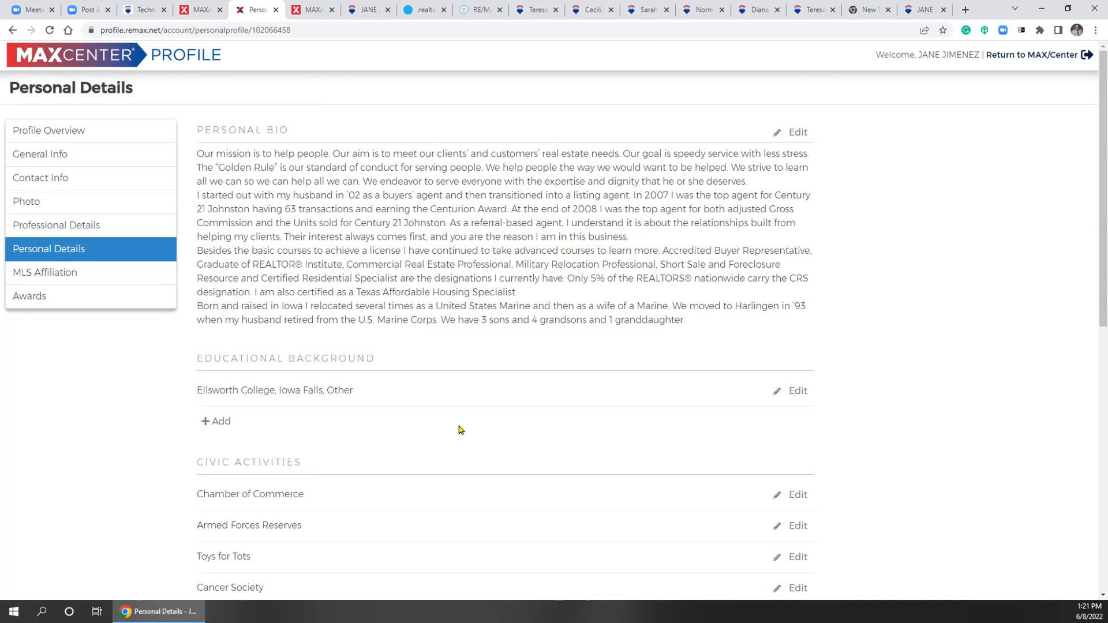
scroll(461, 430, "down", 2)
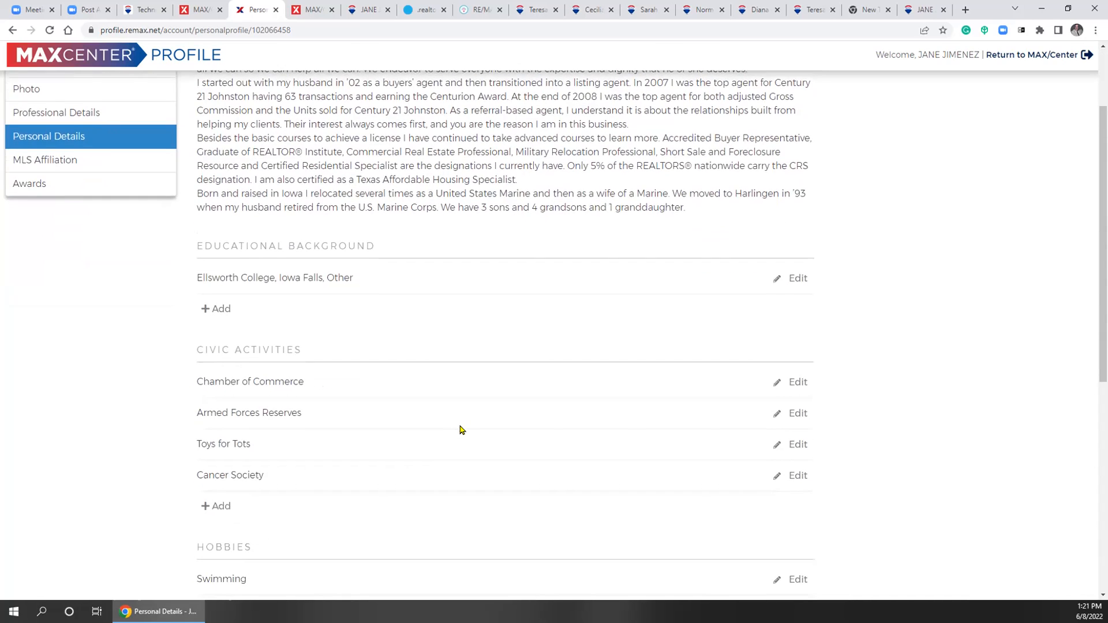
scroll(461, 430, "down", 4)
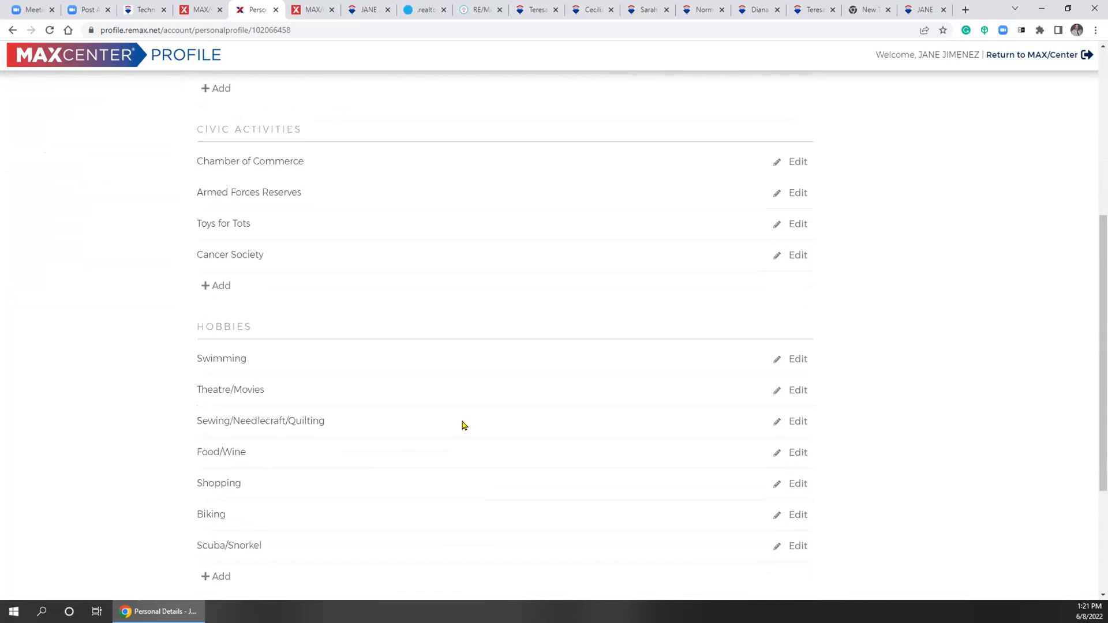
scroll(463, 425, "down", 2)
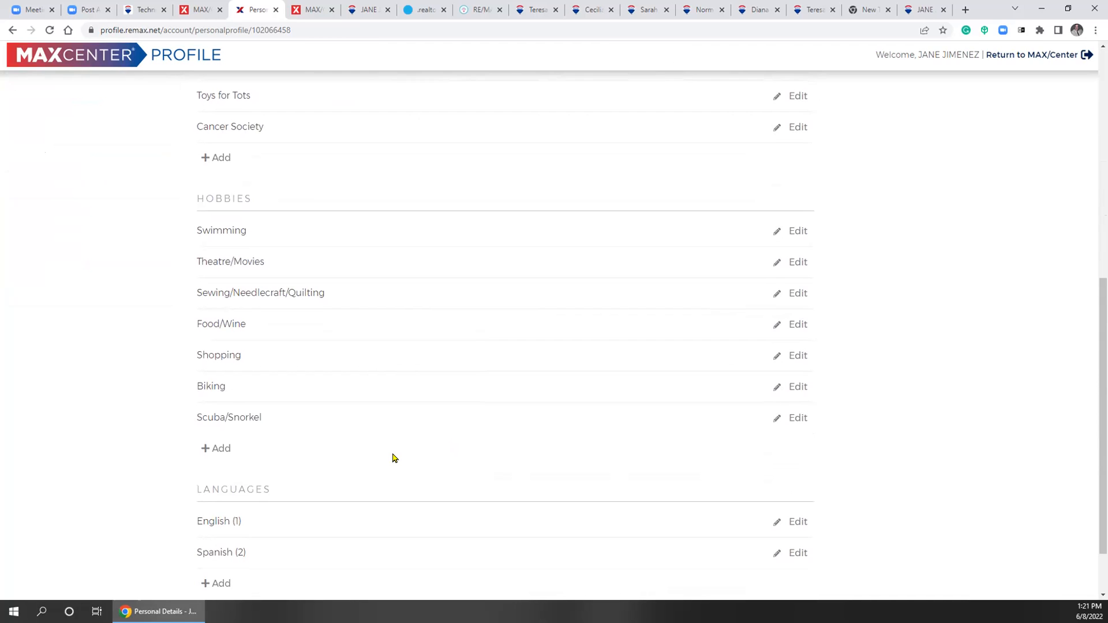
scroll(393, 458, "down", 2)
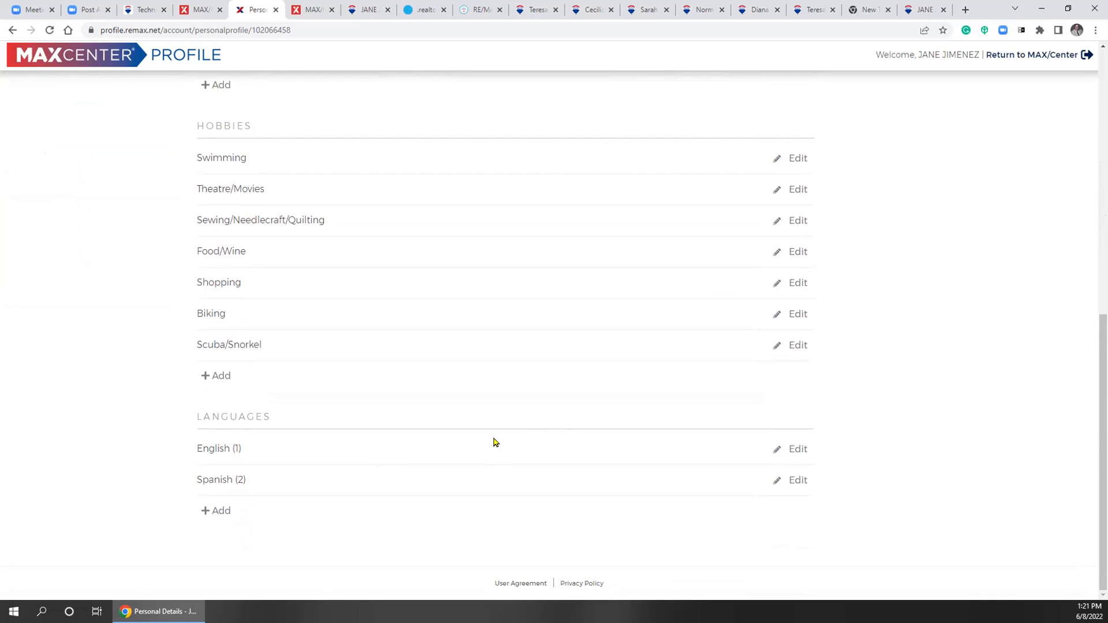
scroll(485, 444, "up", 4)
scroll(424, 527, "up", 5)
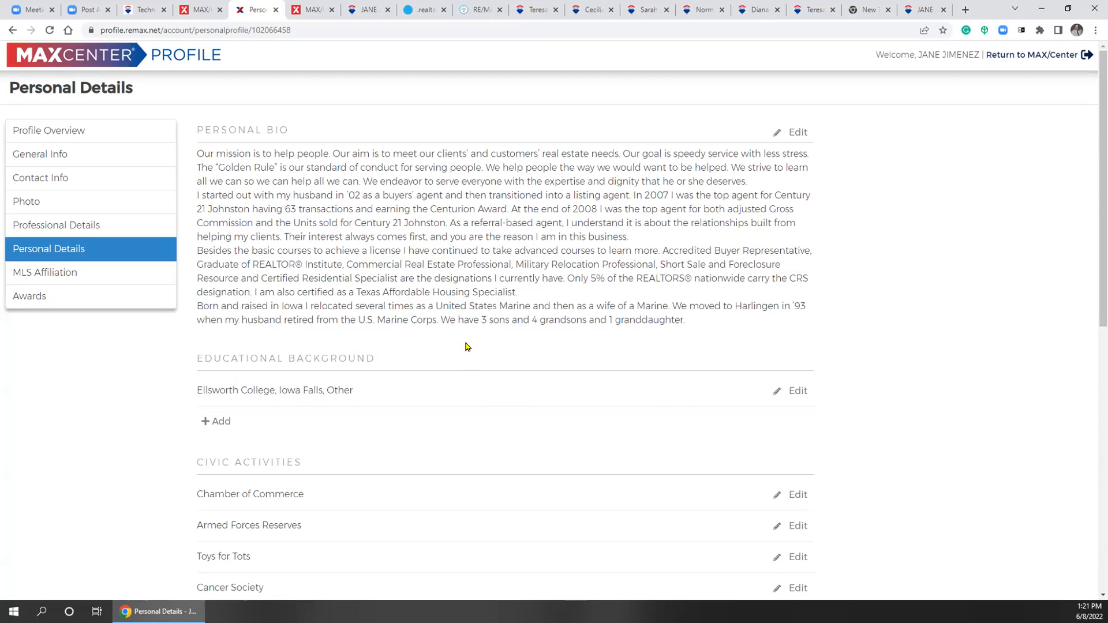
Exit the MAX/Center profile editor and switch to the MAX/Center home dashboard tab
left_click(1059, 61)
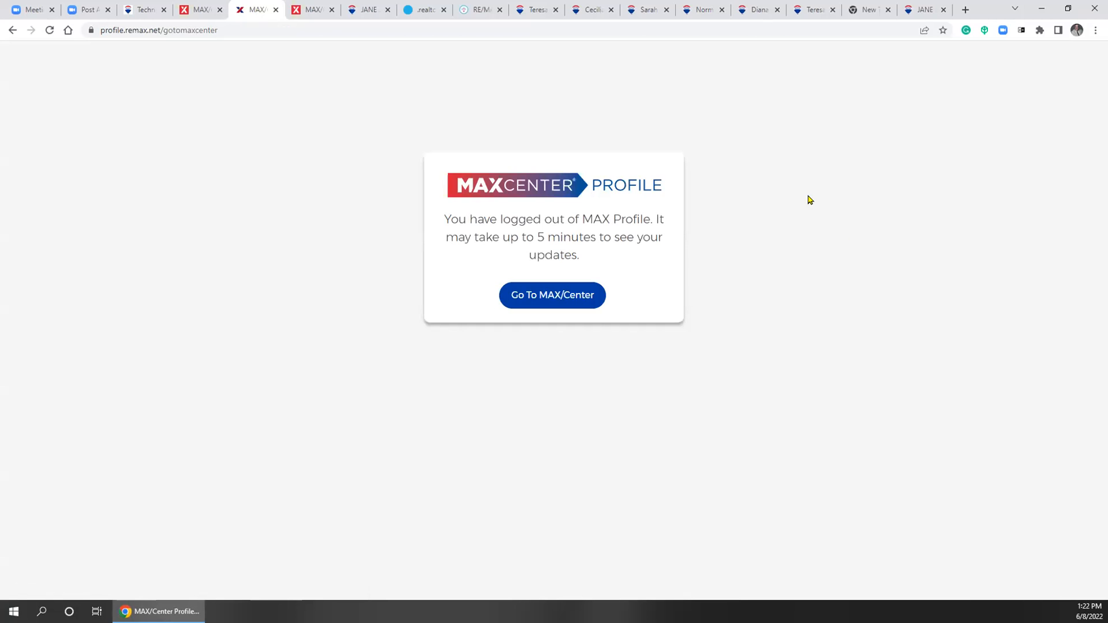
left_click(304, 10)
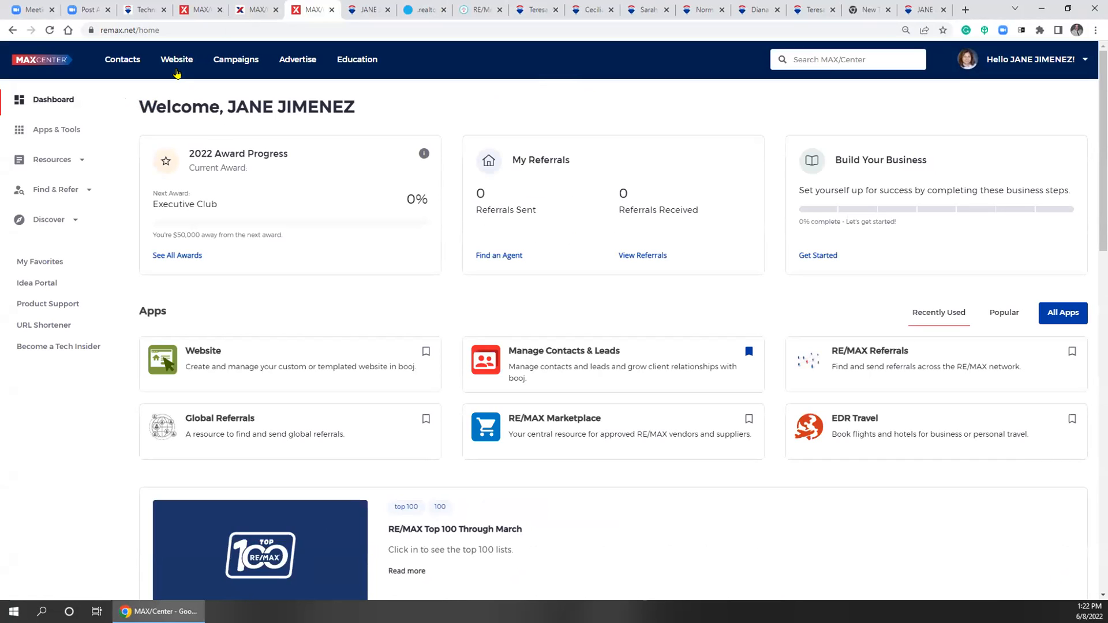
Open the agent's Website dashboard and select the Mobile App Branding phone number field
left_click(175, 63)
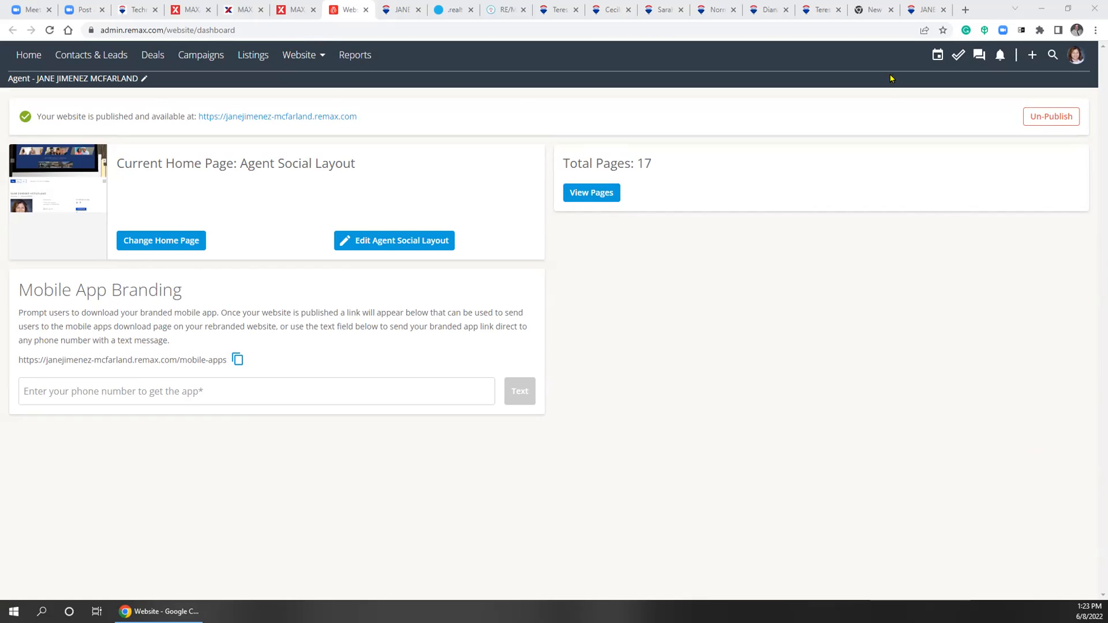
left_click(223, 386)
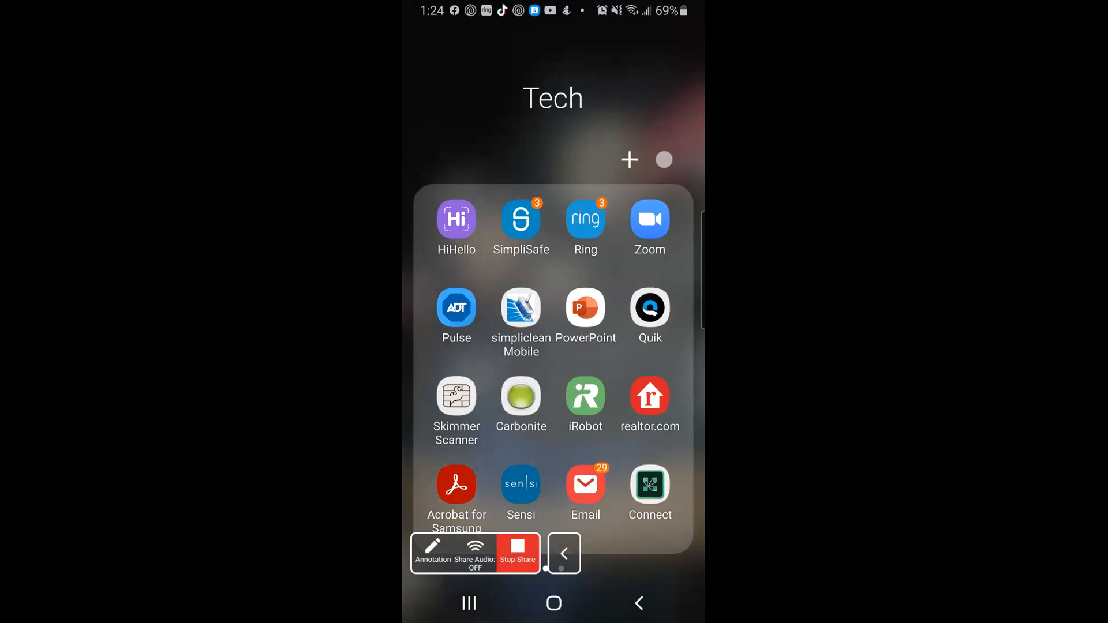
Close the Tech folder, move Zoom to Safe Driving Mode, then show recent apps
key("Escape")
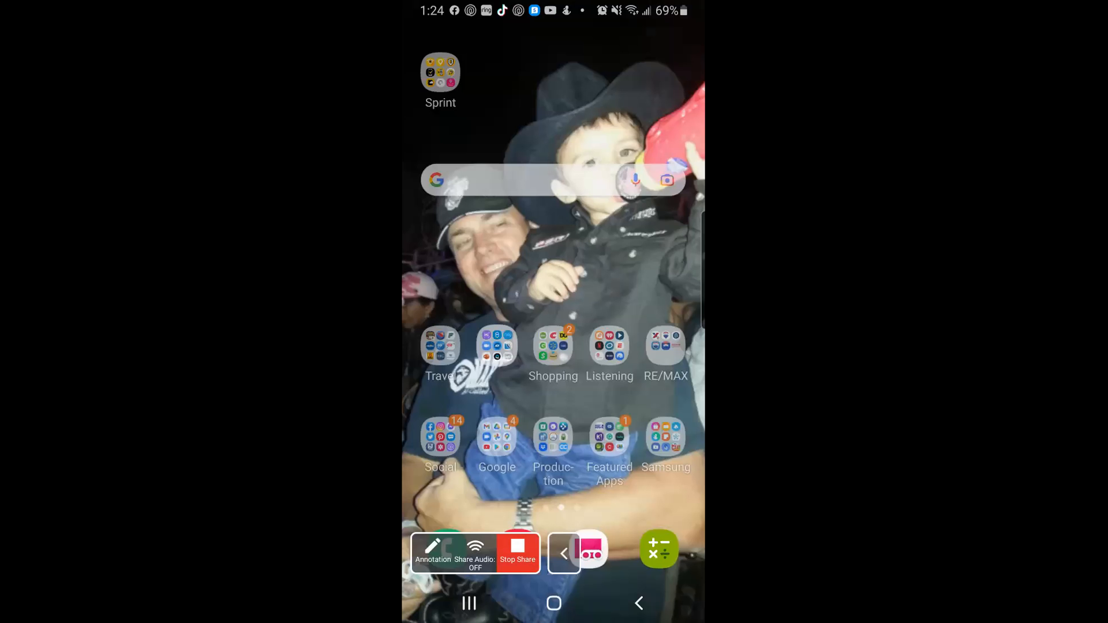
left_click(469, 603)
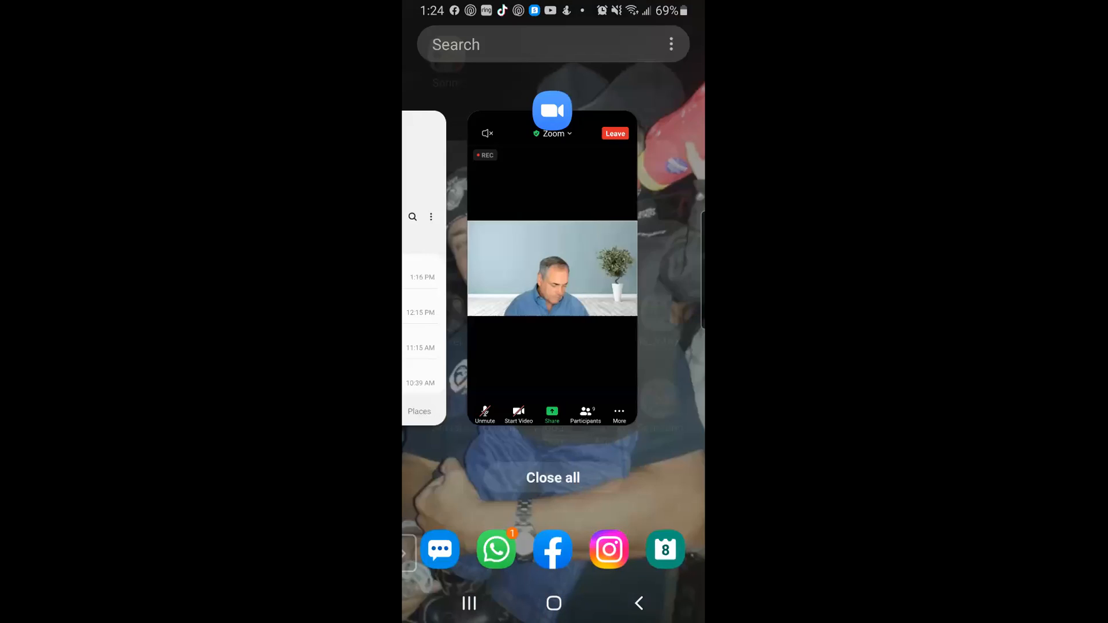
left_click(554, 268)
left_click_drag(473, 323, 638, 323)
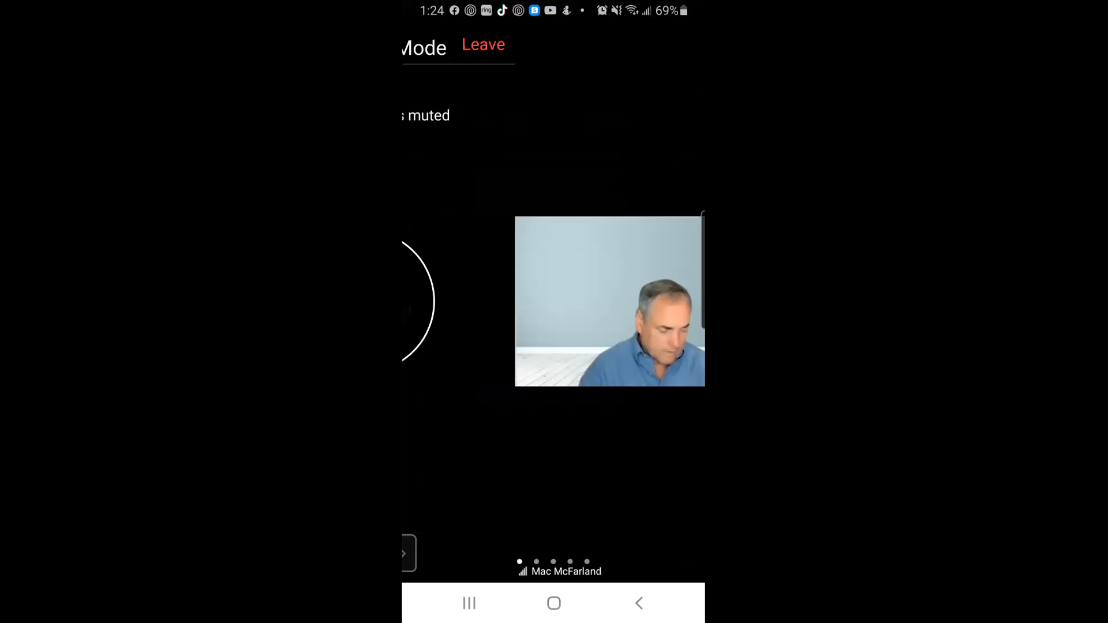
left_click(554, 603)
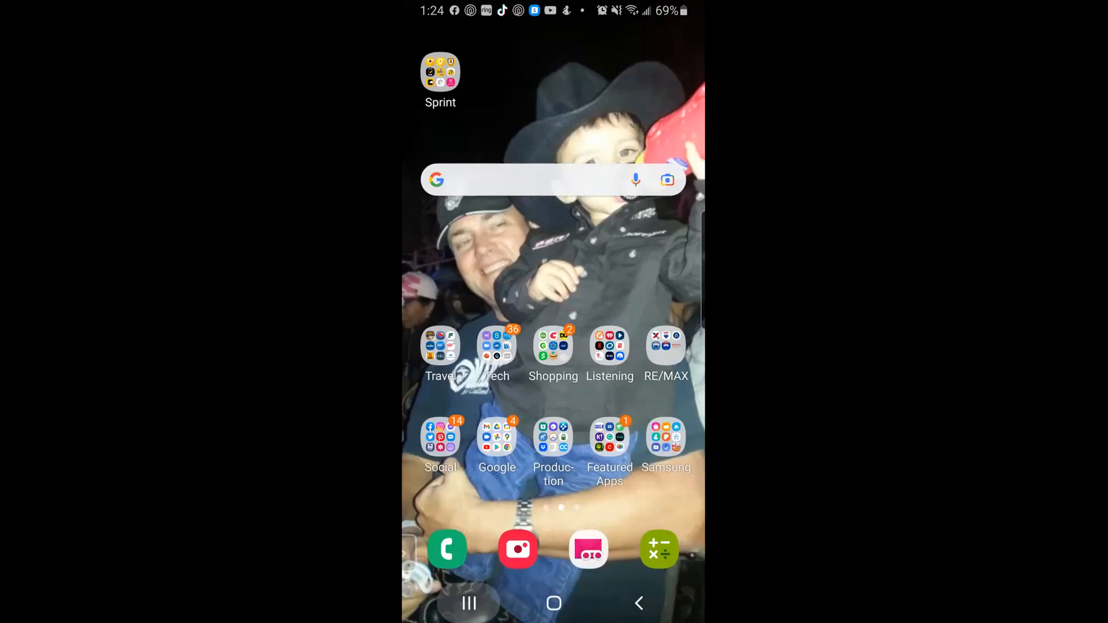
left_click(469, 603)
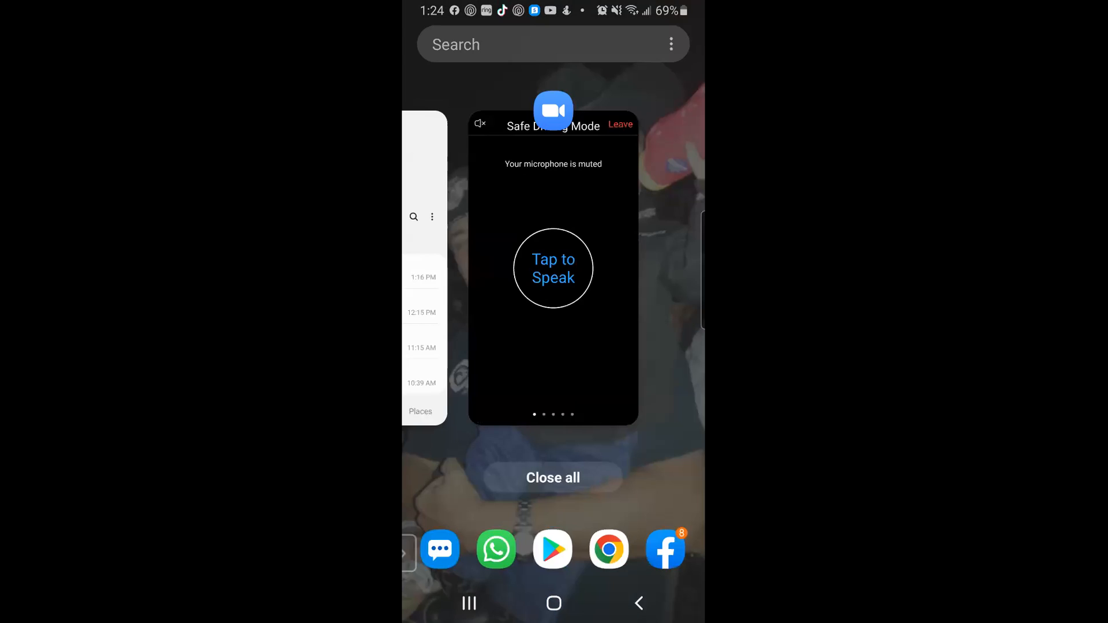
Open the home-search app conversation in Messages and follow its app.link URL to Google Play
left_click(439, 550)
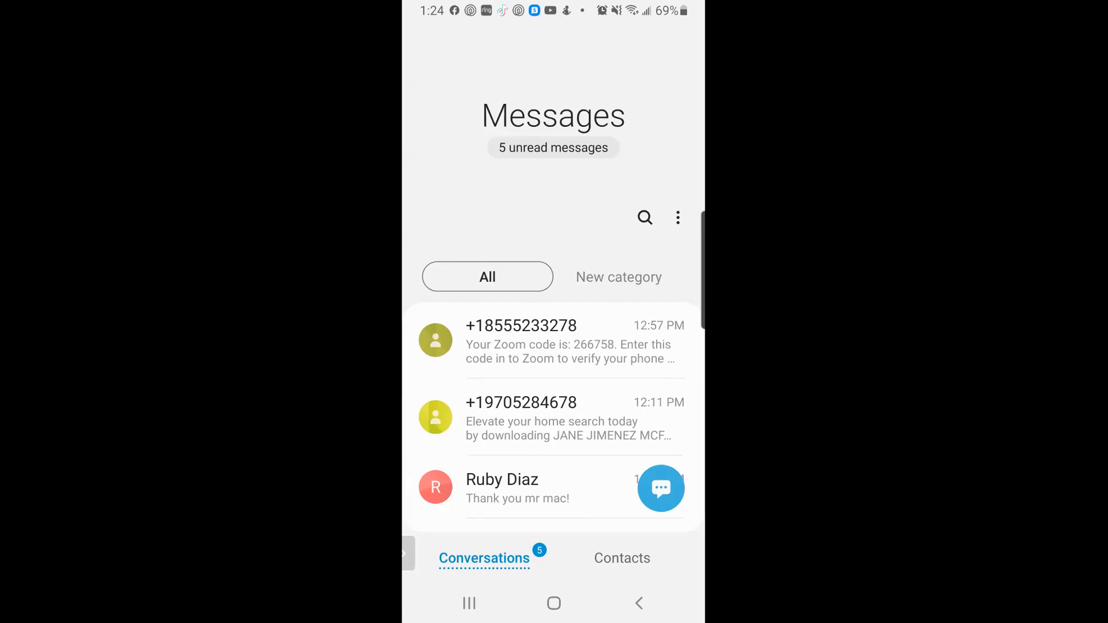
left_click(548, 418)
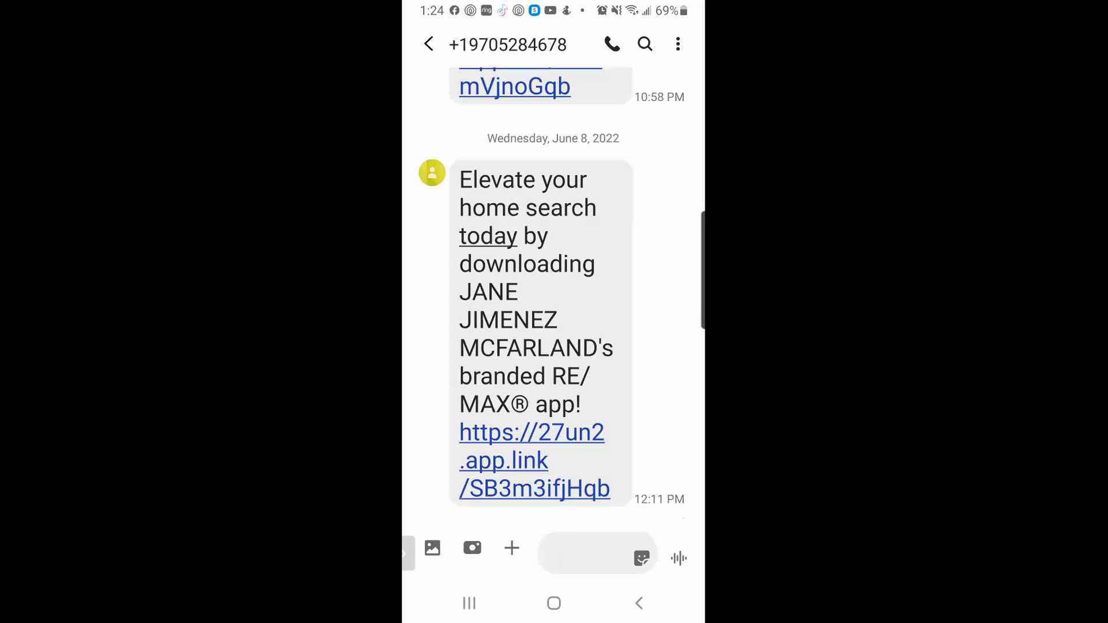
left_click(532, 461)
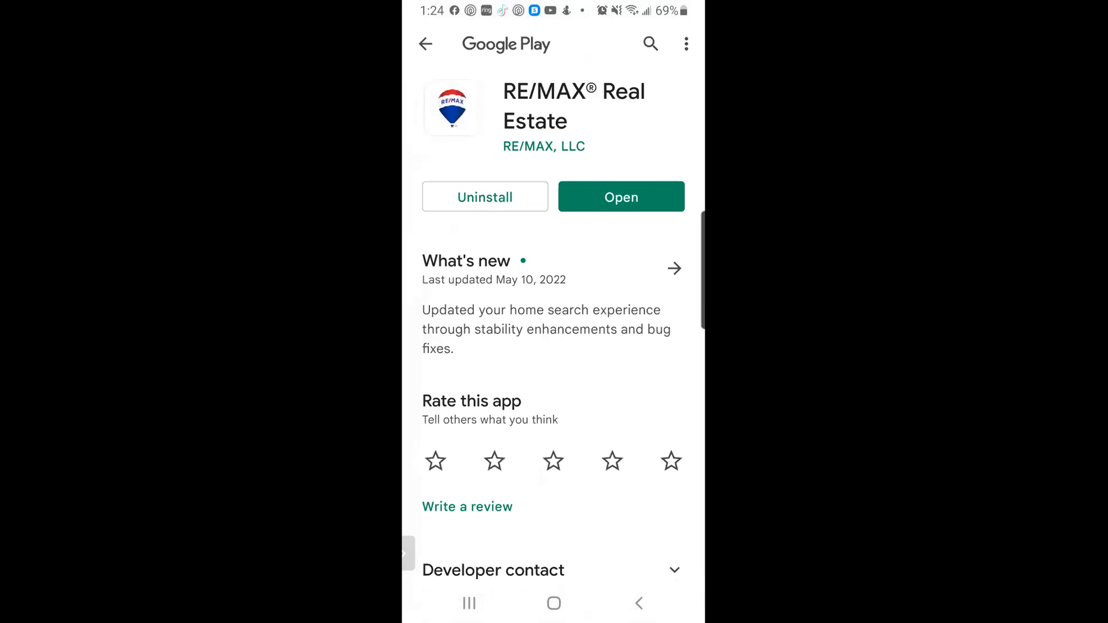
Open RE/MAX Real Estate from its Play Store listing to reach the listings map search
left_click(621, 197)
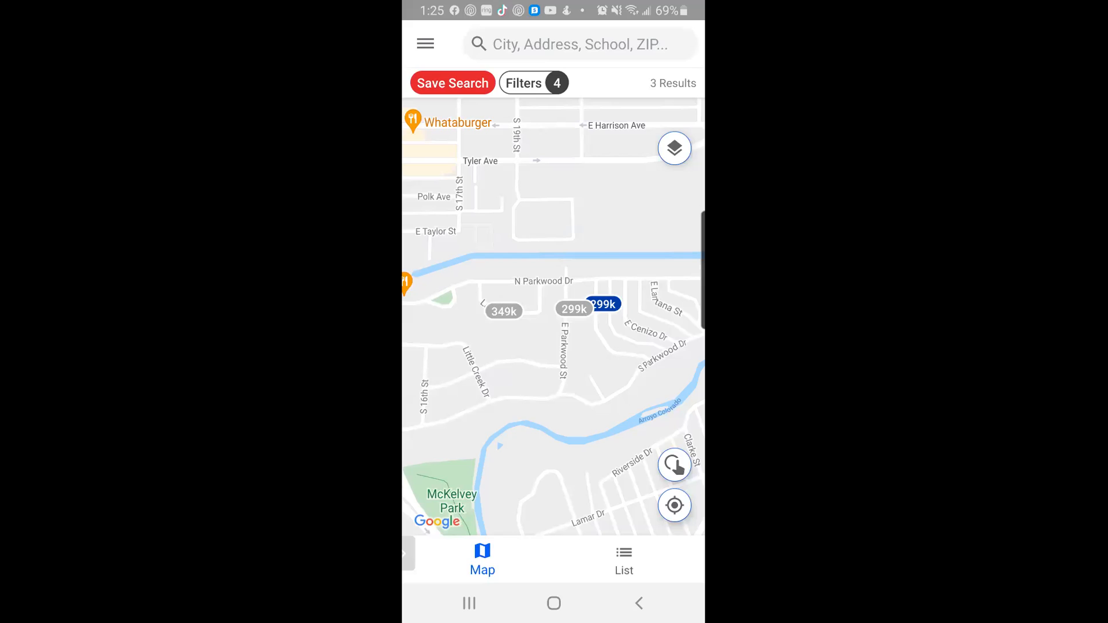
Browse the RE/MAX app's navigation menu, then close it back to the map
left_click(425, 43)
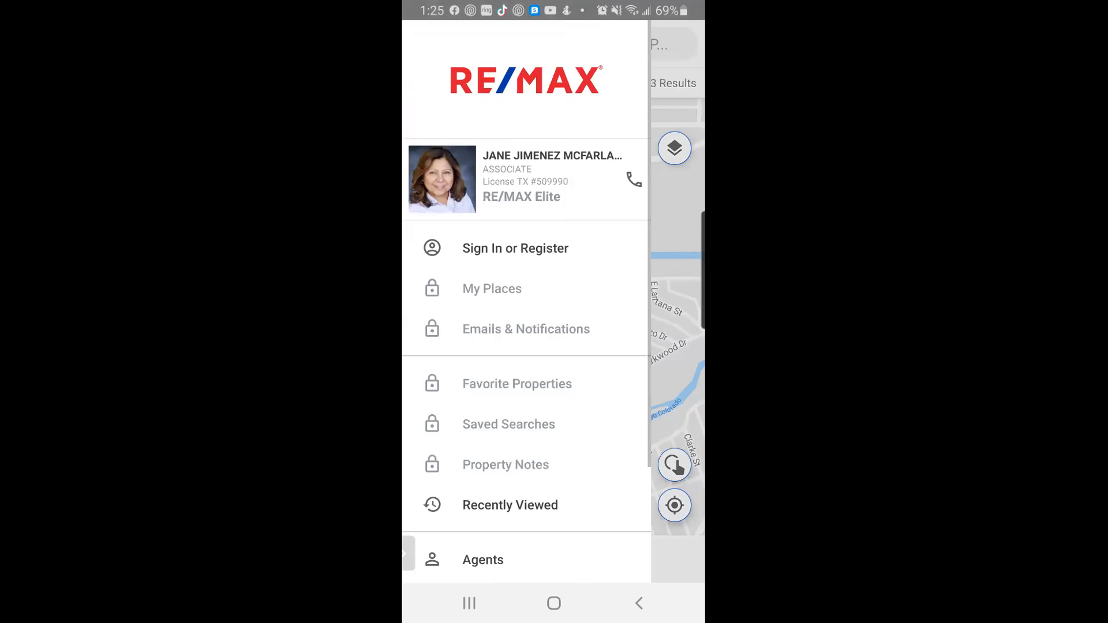
scroll(526, 346, "down", 3)
scroll(527, 346, "up", 3)
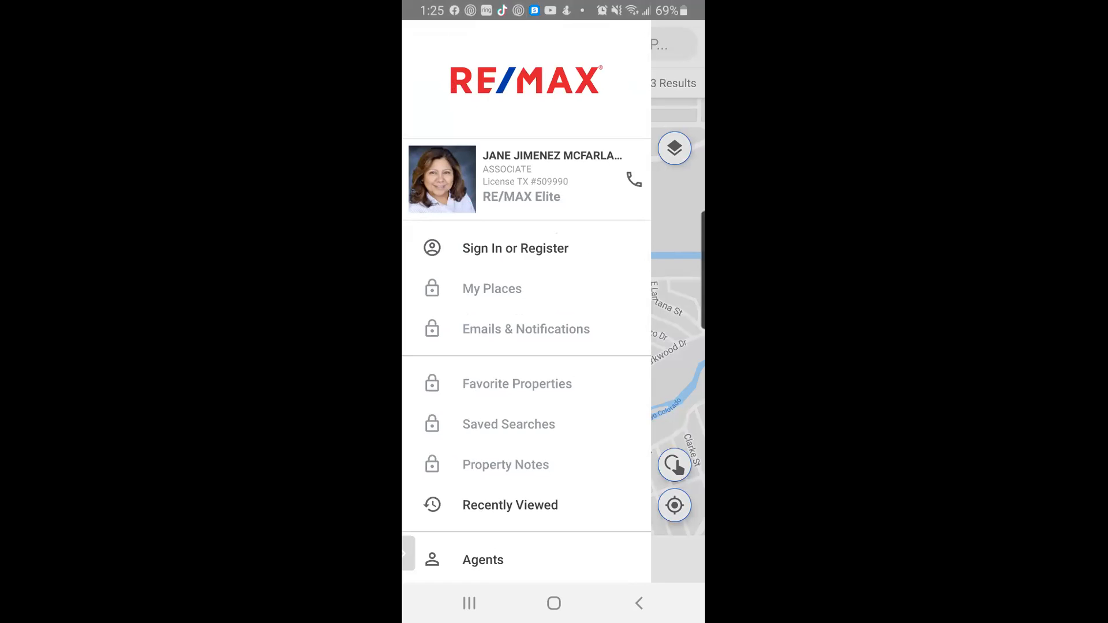
left_click(638, 603)
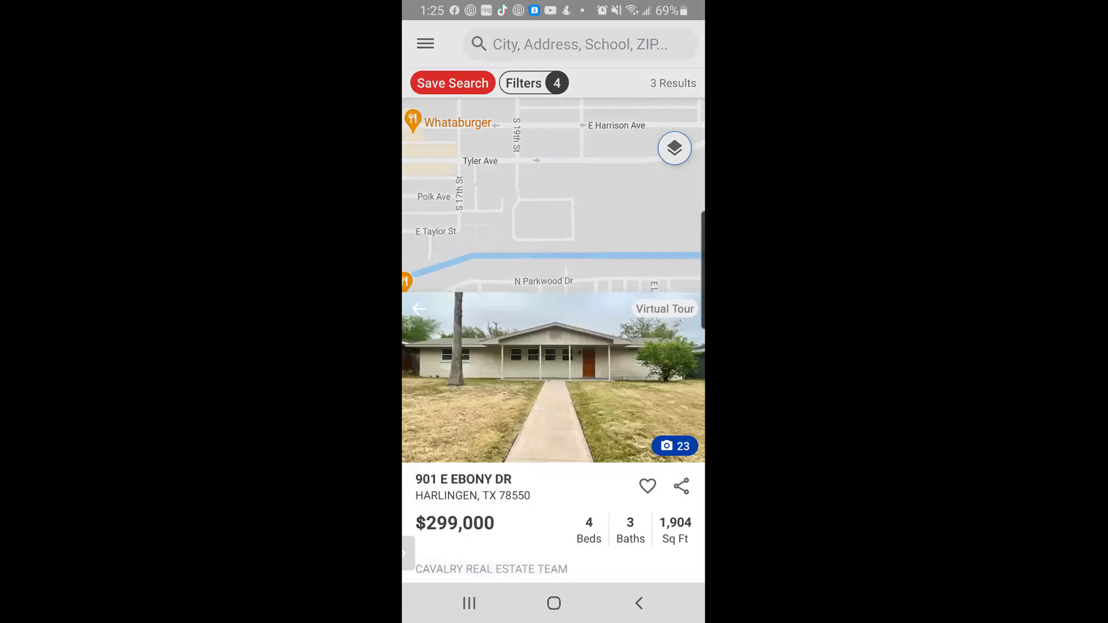
left_click(647, 486)
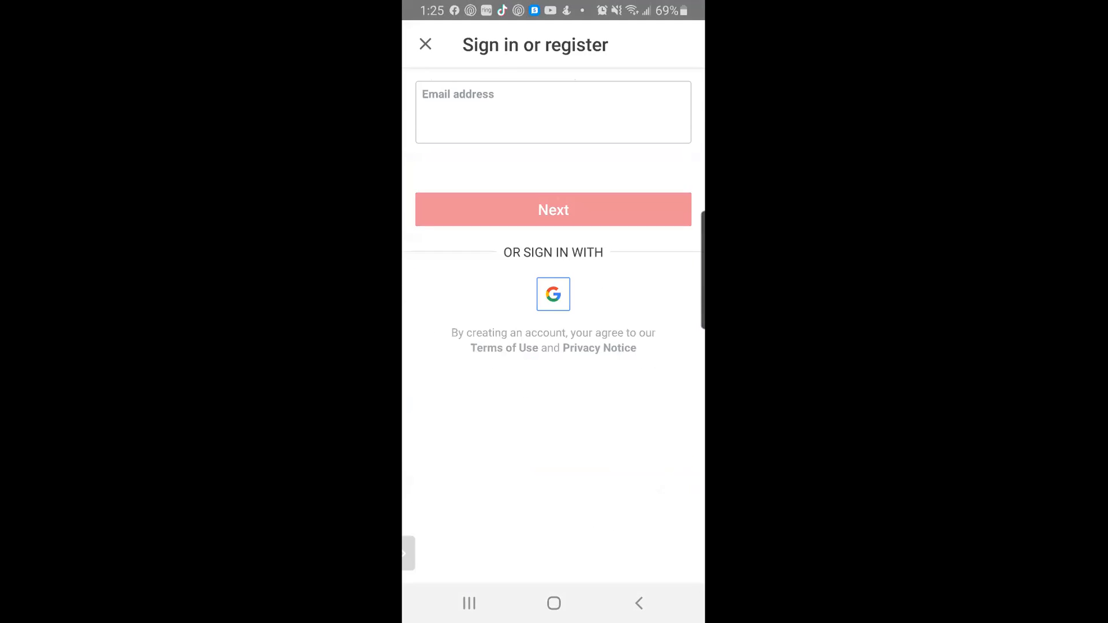
left_click(639, 603)
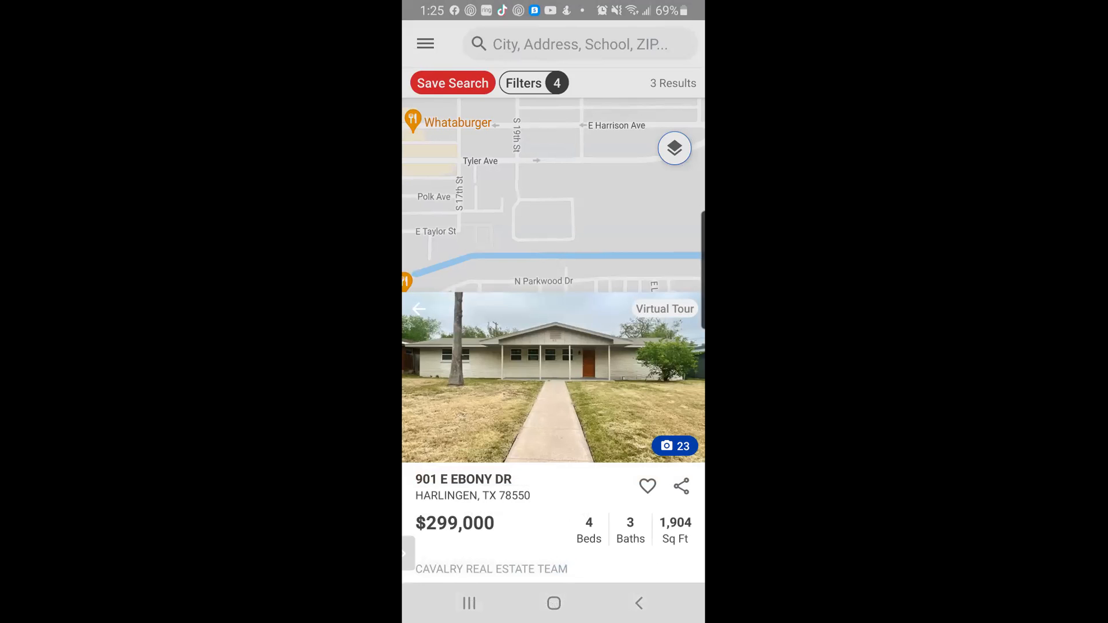
left_click(469, 603)
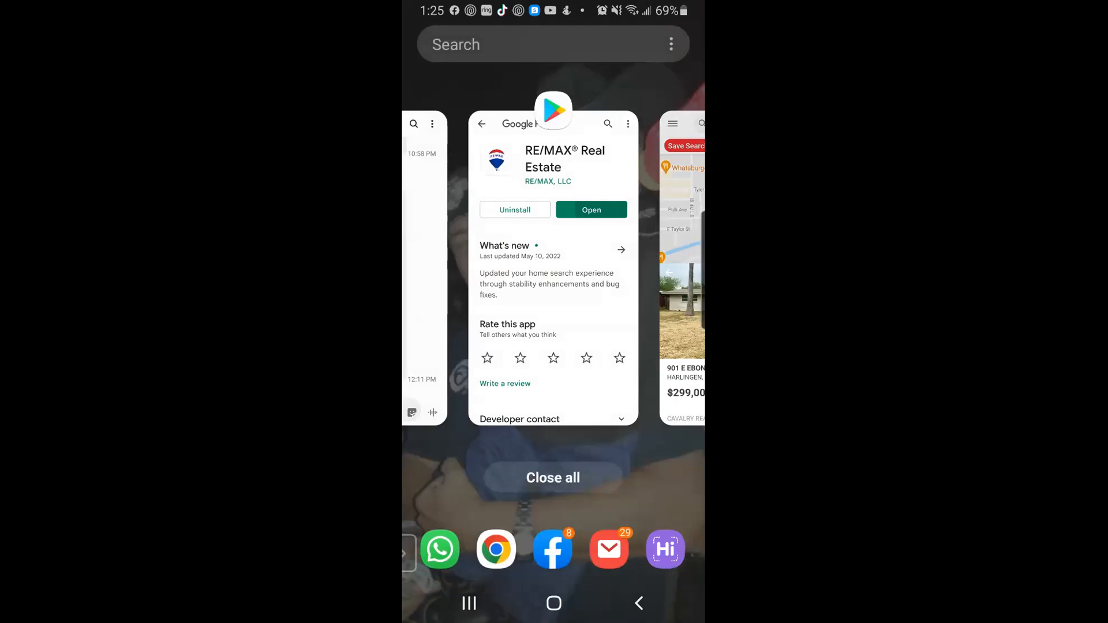
Bring the Zoom meeting back from recent apps, unmute the microphone, and start leaving
left_click(554, 603)
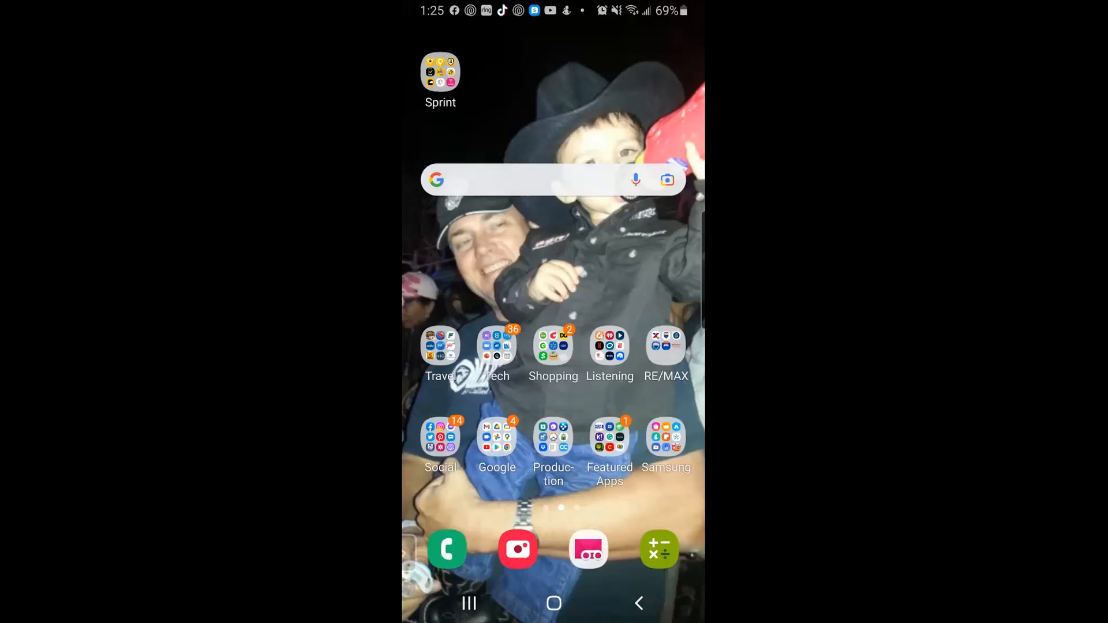
left_click(470, 604)
left_click_drag(461, 260, 646, 260)
left_click_drag(462, 260, 646, 260)
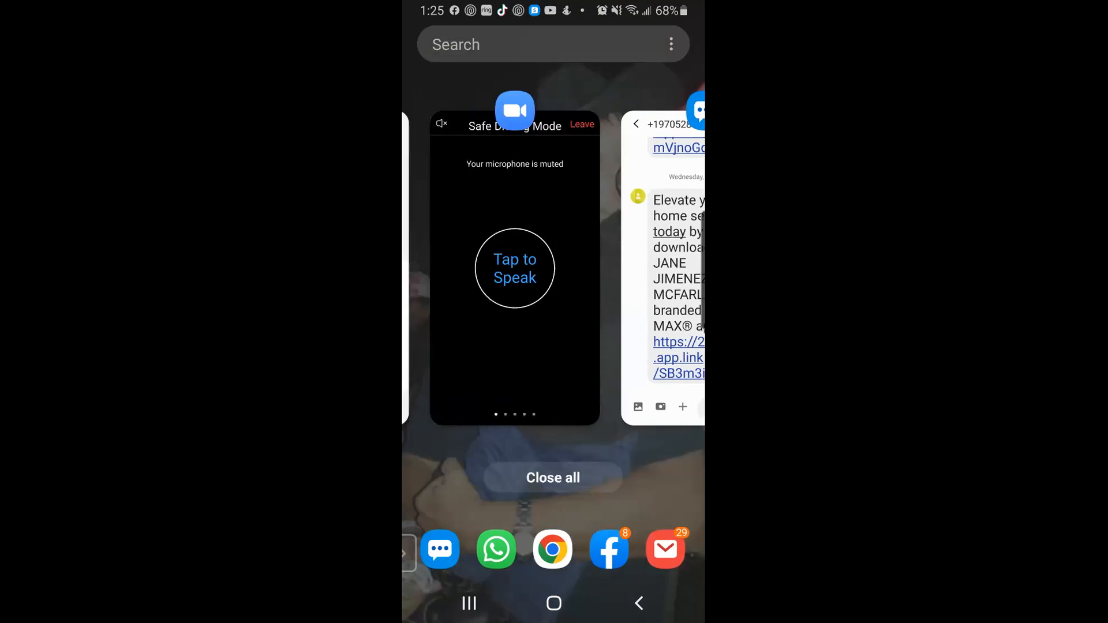
left_click(554, 346)
left_click(553, 301)
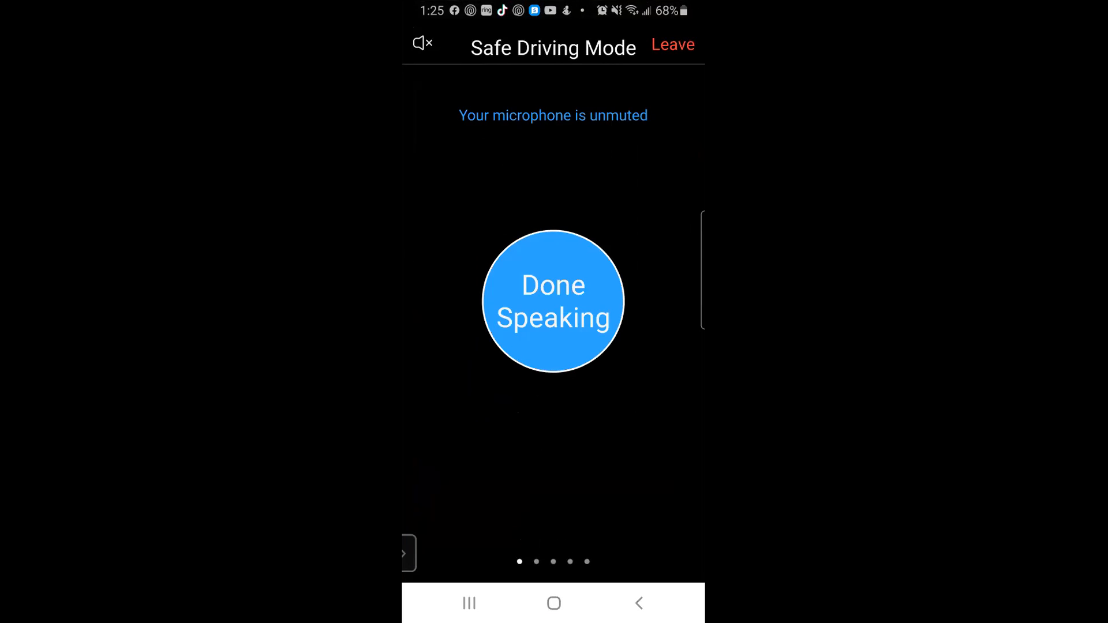
left_click(673, 44)
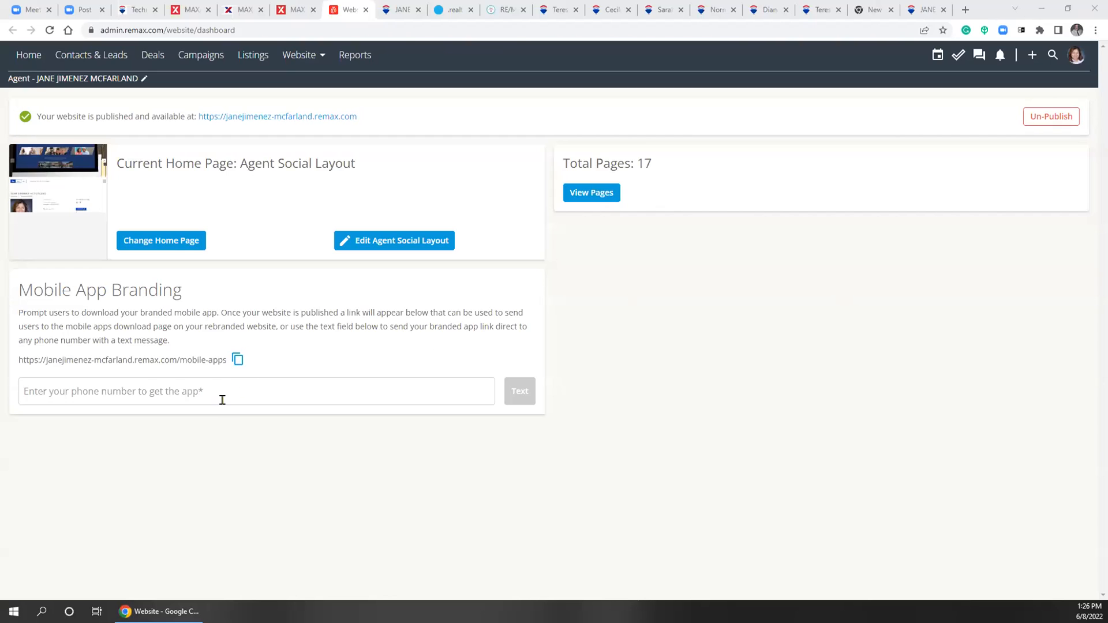
left_click(217, 394)
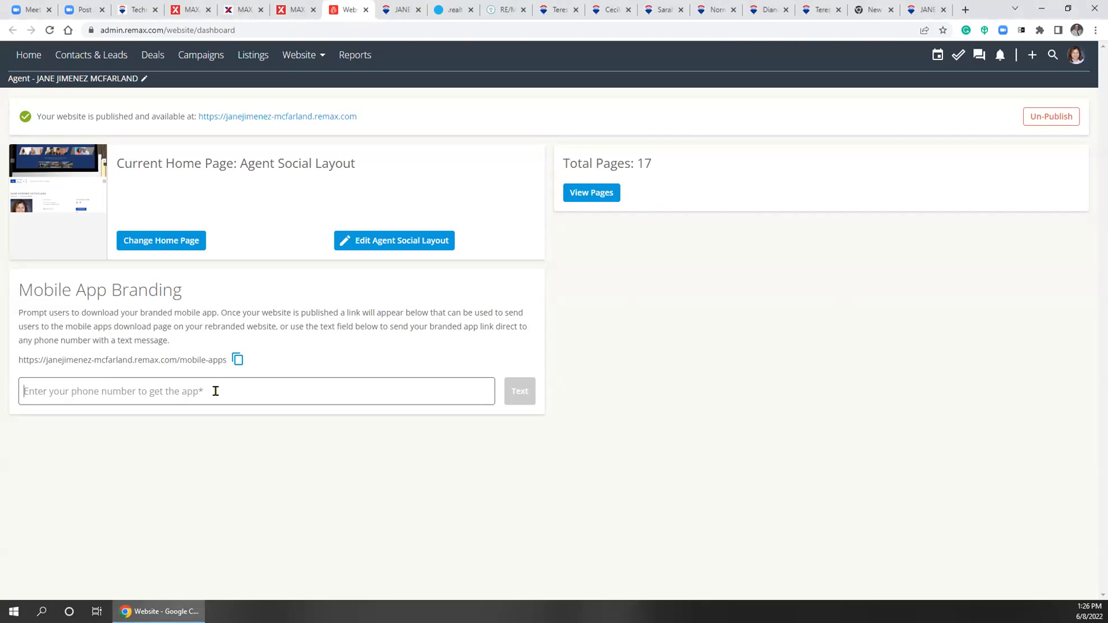
type("(")
key("BackSpace")
type("4")
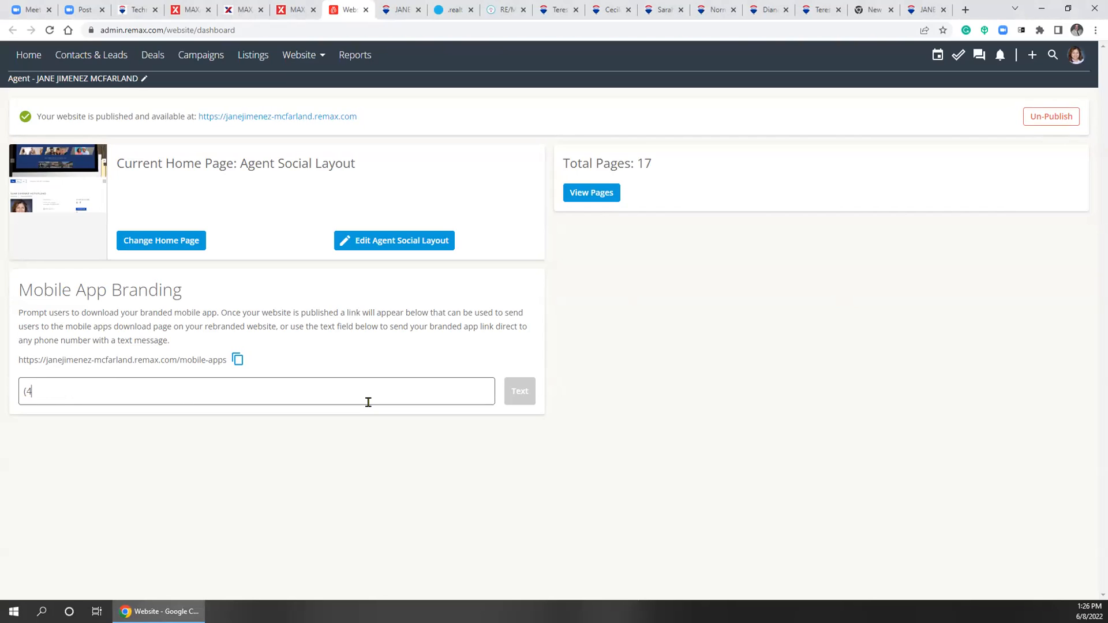
type("44) 555-5566")
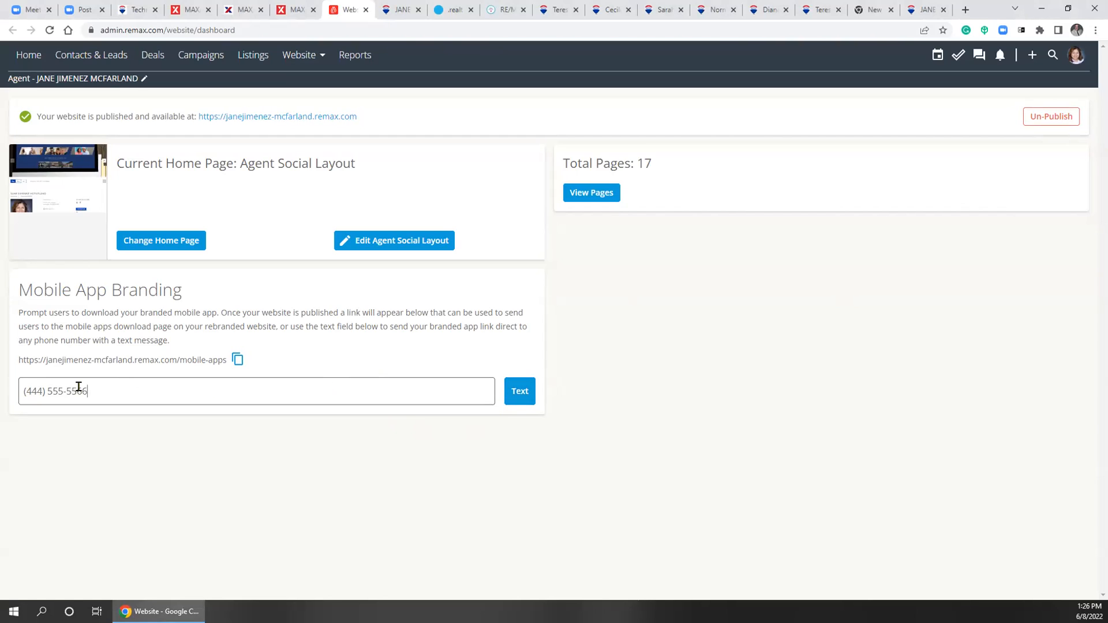
left_click_drag(88, 391, 23, 391)
key("BackSpace")
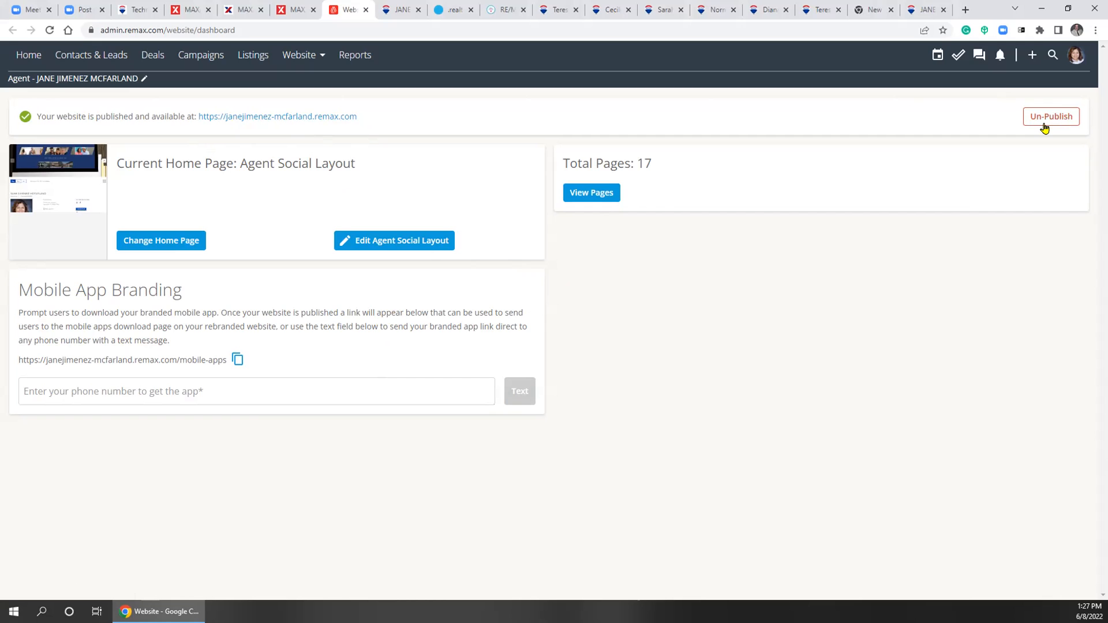
left_click(924, 15)
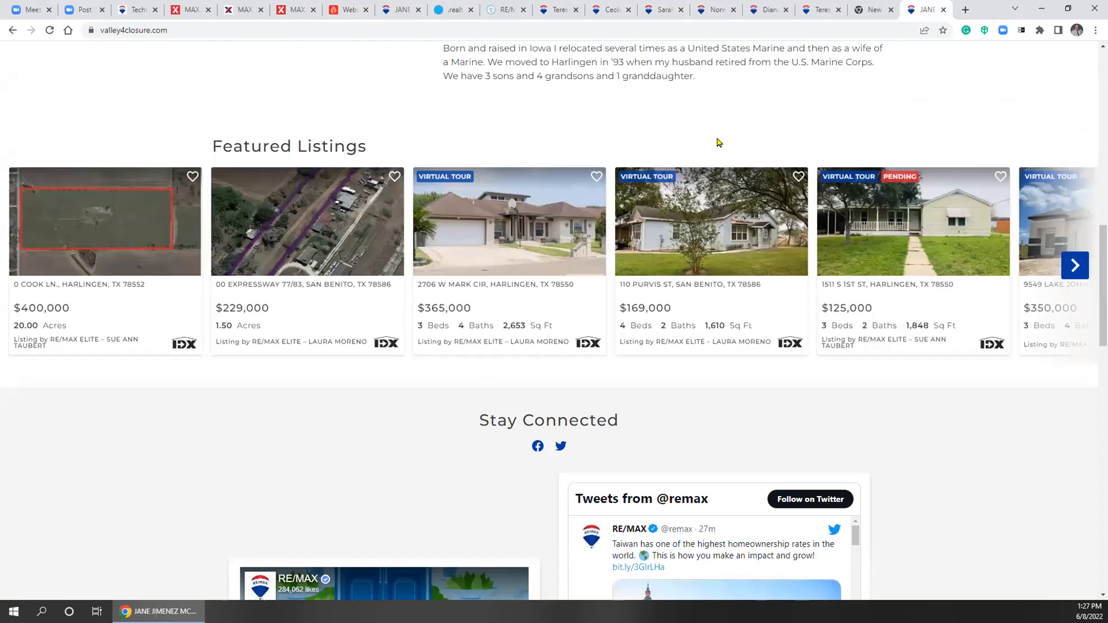
scroll(906, 423, "up", 15)
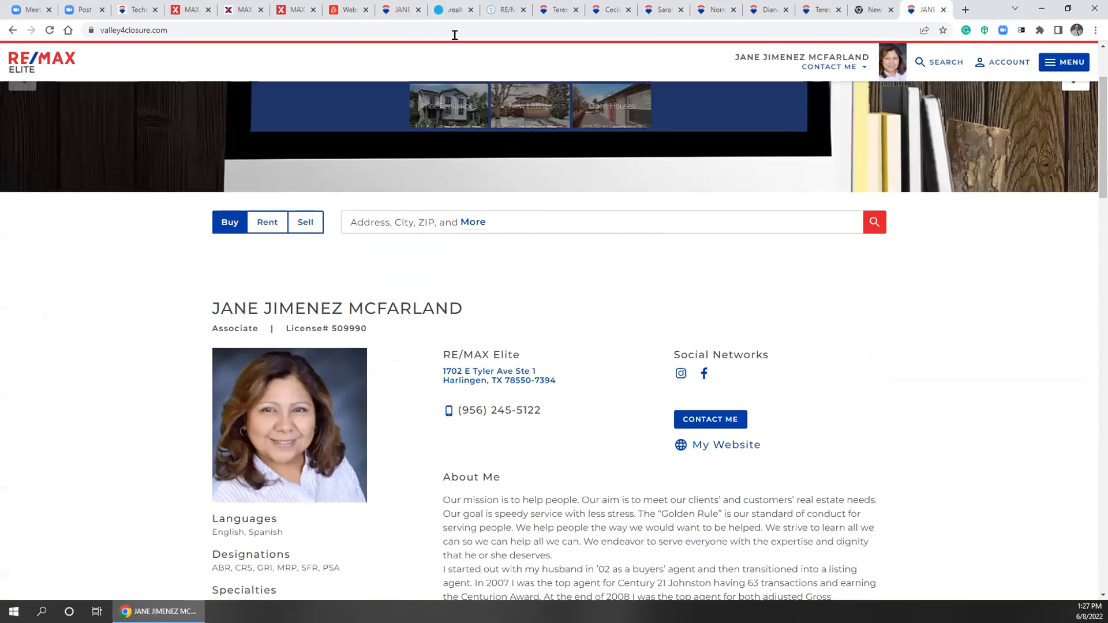
left_click(242, 10)
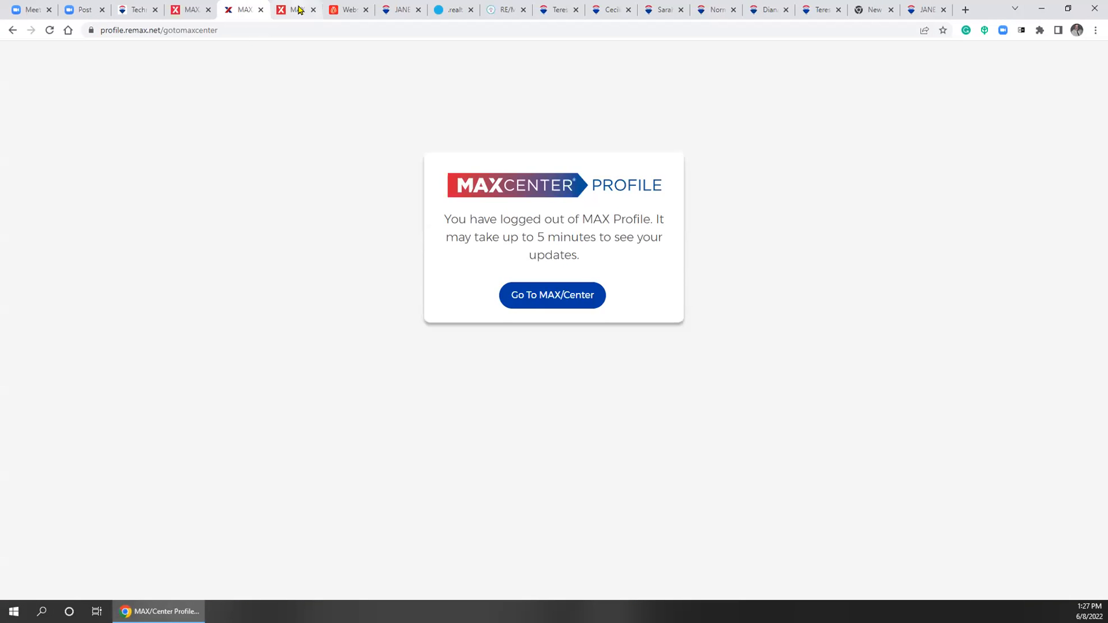
left_click(300, 10)
left_click(358, 13)
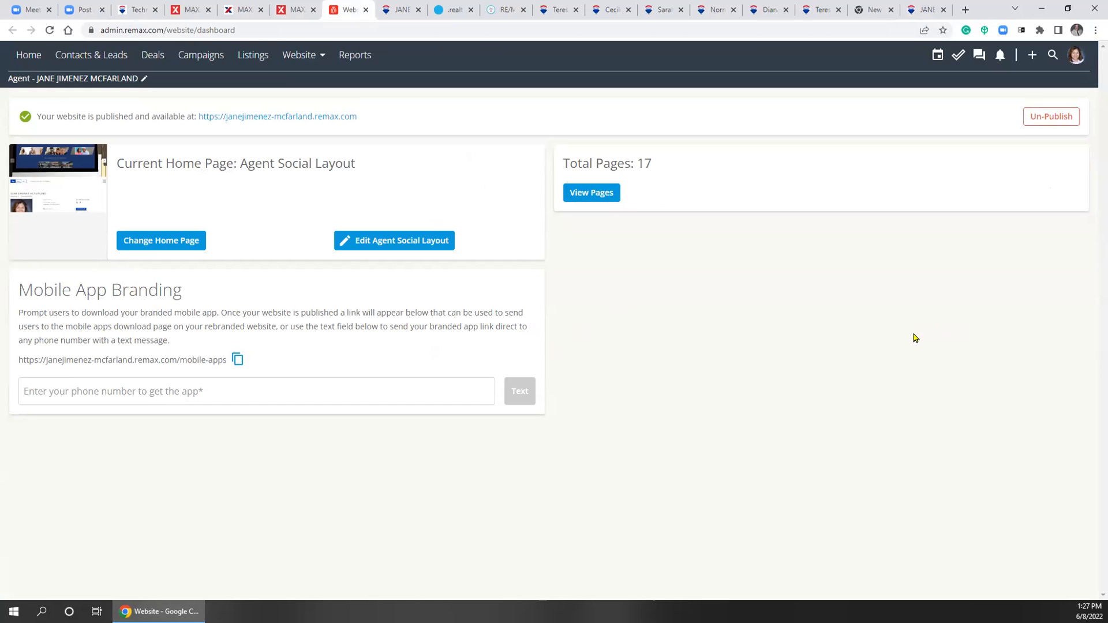
Open Settings from the avatar menu and expand the Settings Pages list on Calendar settings
left_click(1073, 58)
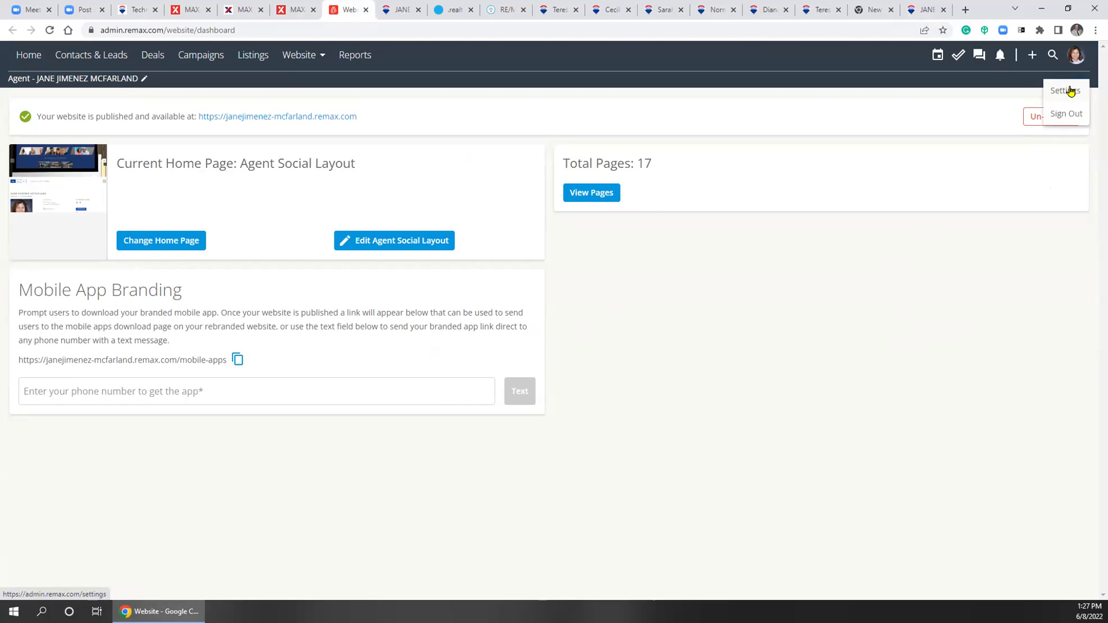
left_click(1070, 91)
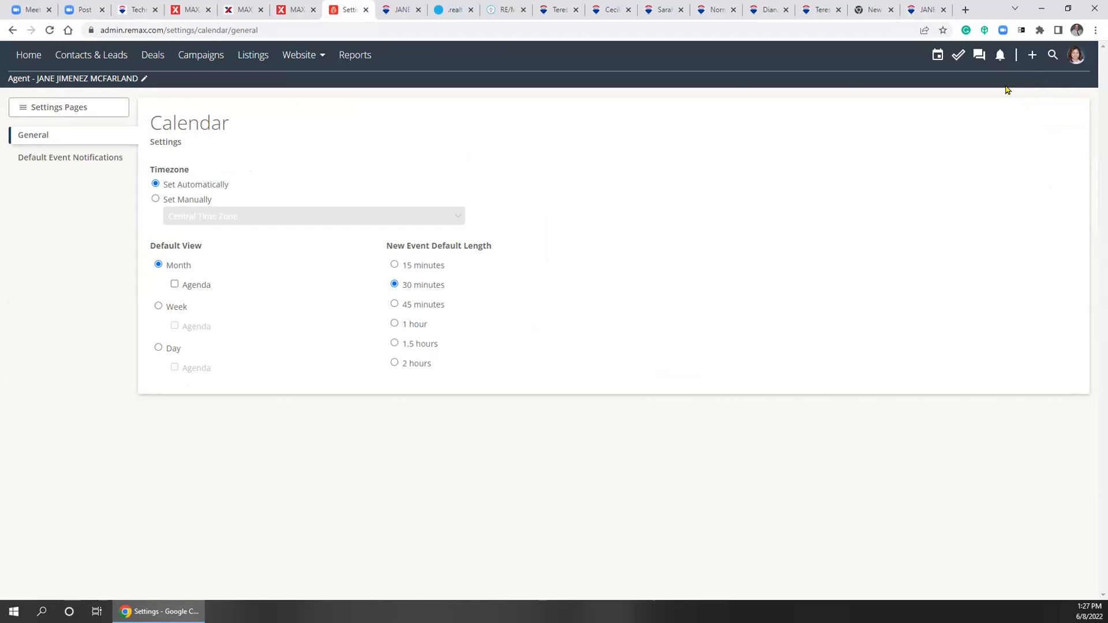
left_click(25, 109)
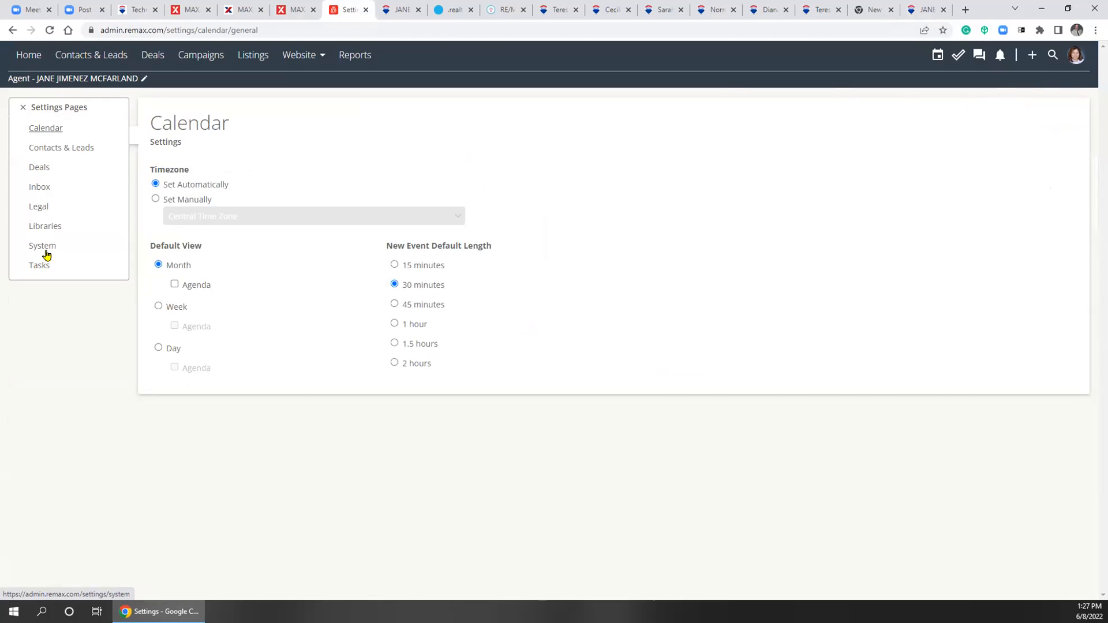
Switch to Contacts & Leads settings and view its Notifications page
left_click(58, 152)
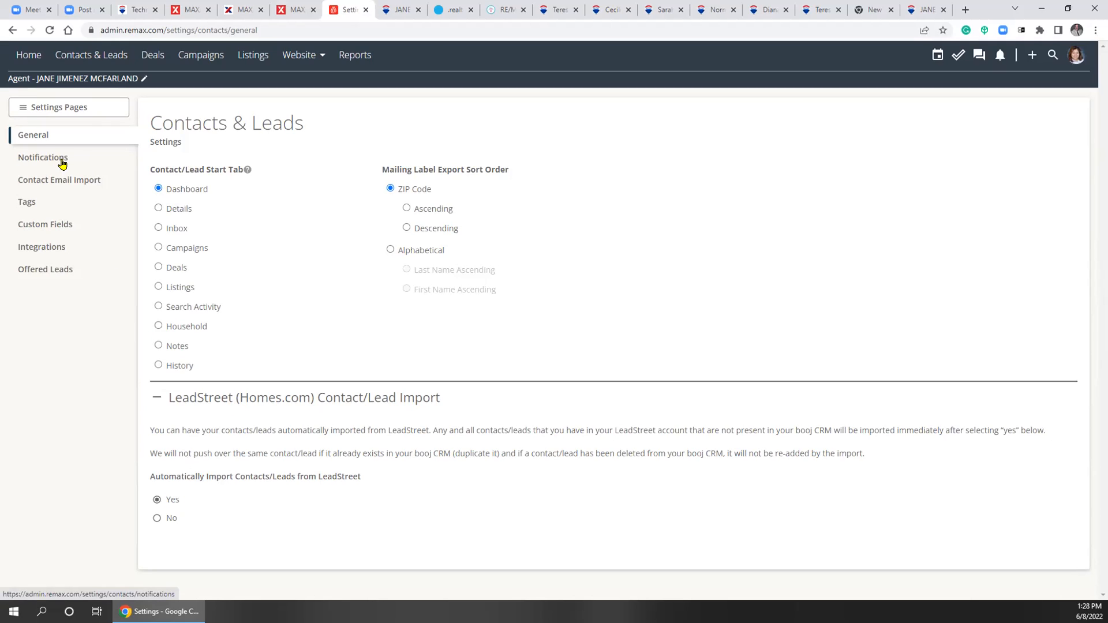
left_click(25, 108)
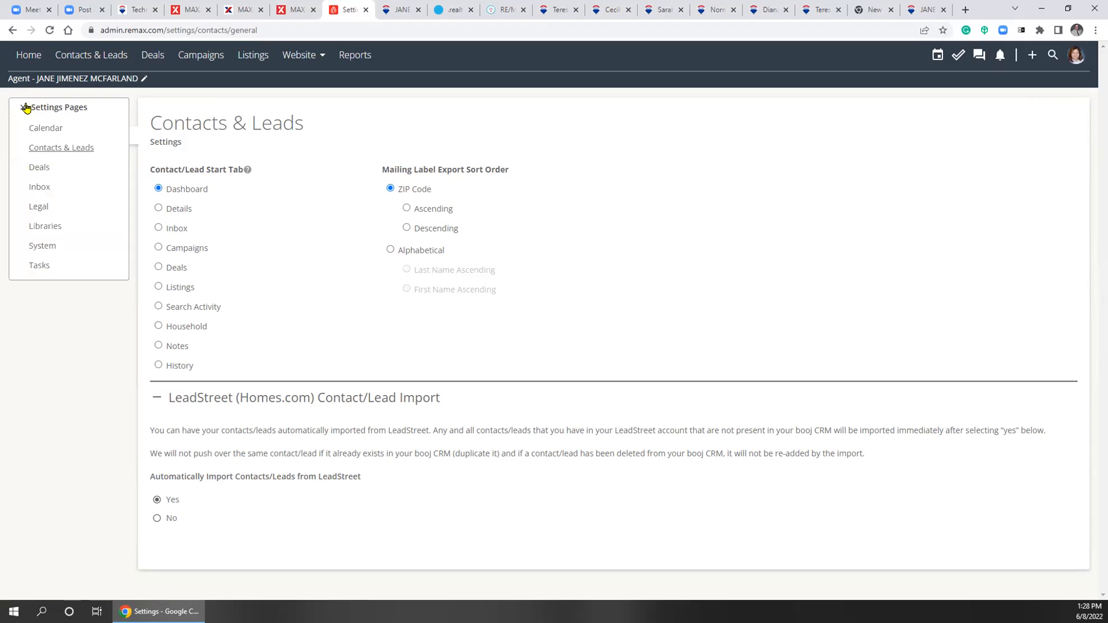
left_click(61, 149)
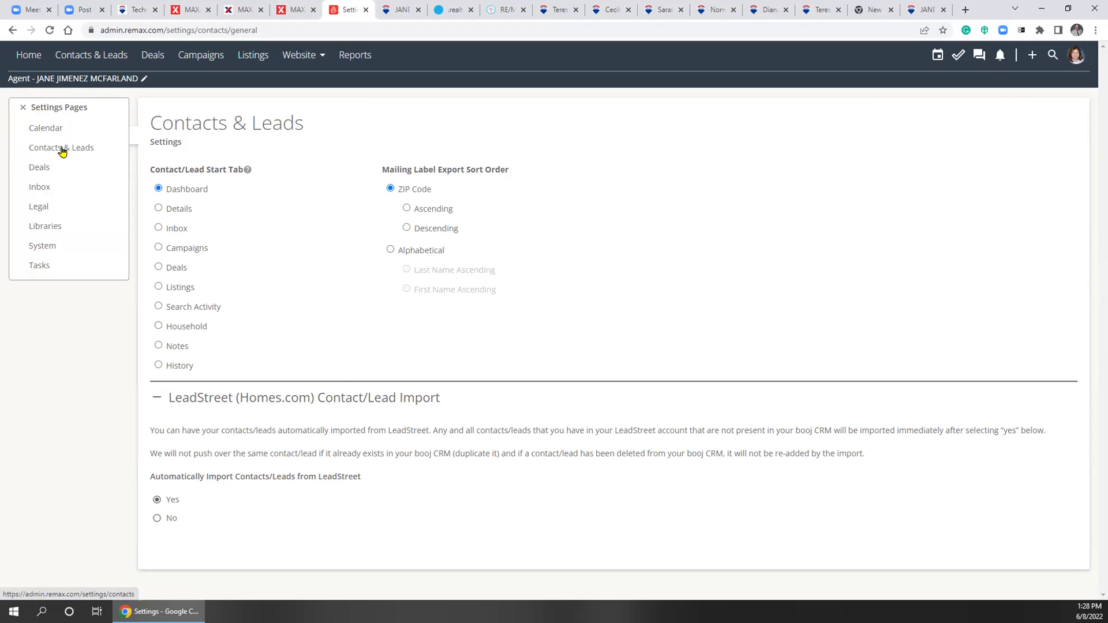
left_click(22, 107)
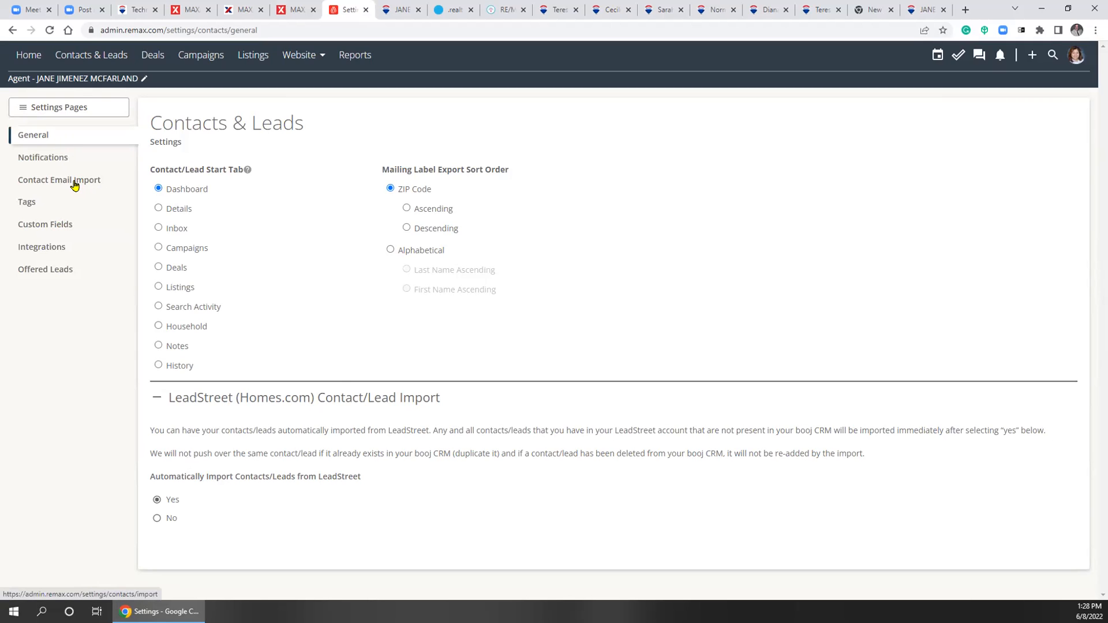
left_click(32, 160)
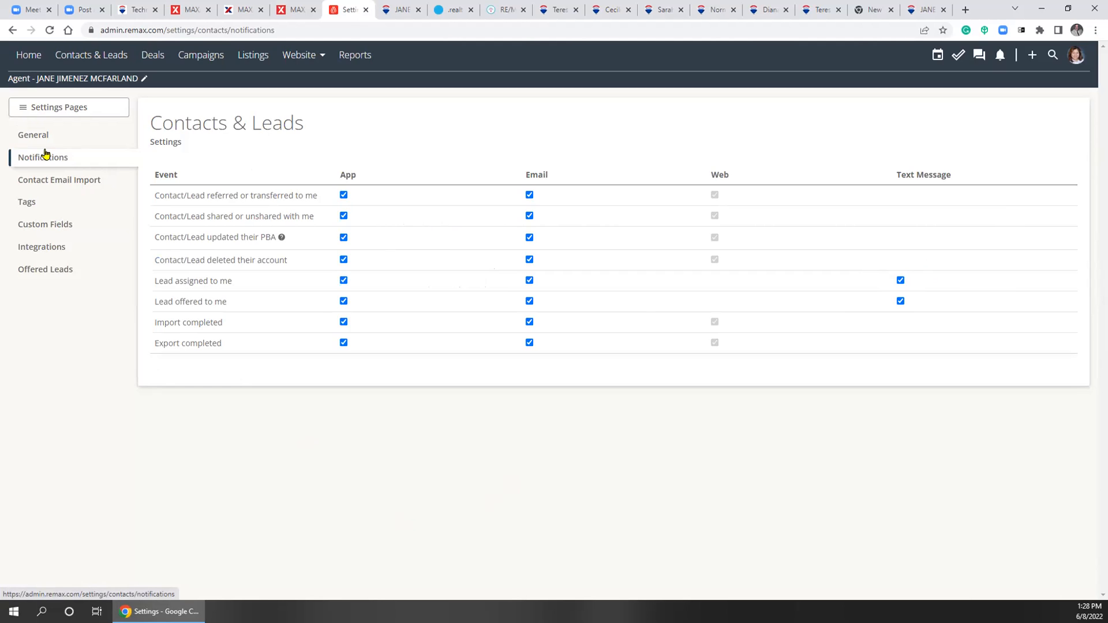
Return to Contacts & Leads settings and open the Contact Email Import page
left_click(1077, 59)
left_click(1068, 91)
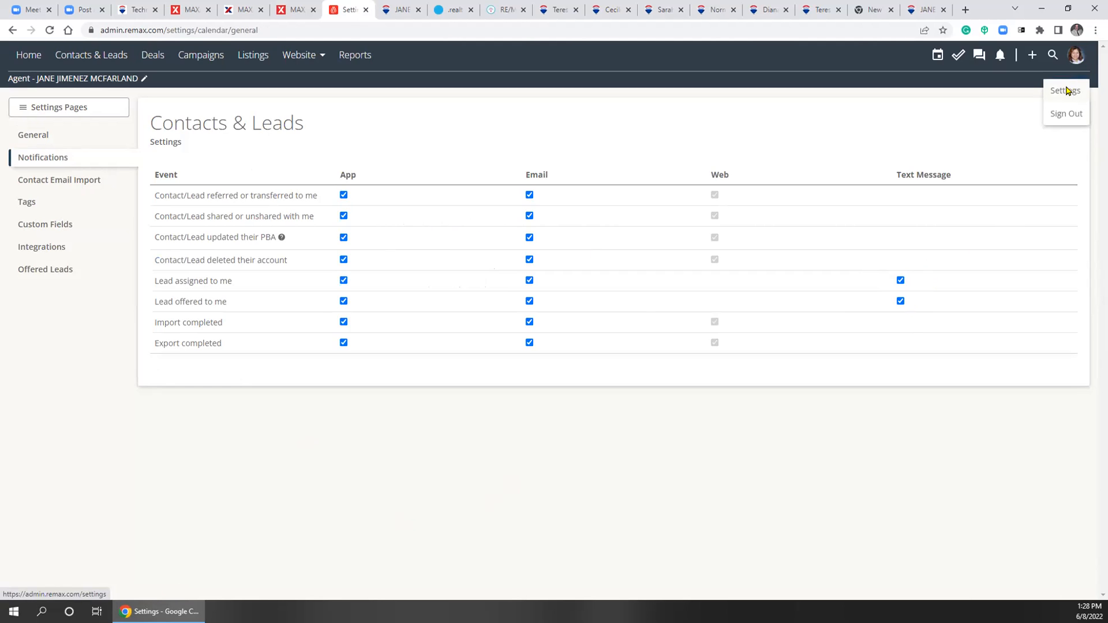
left_click(33, 107)
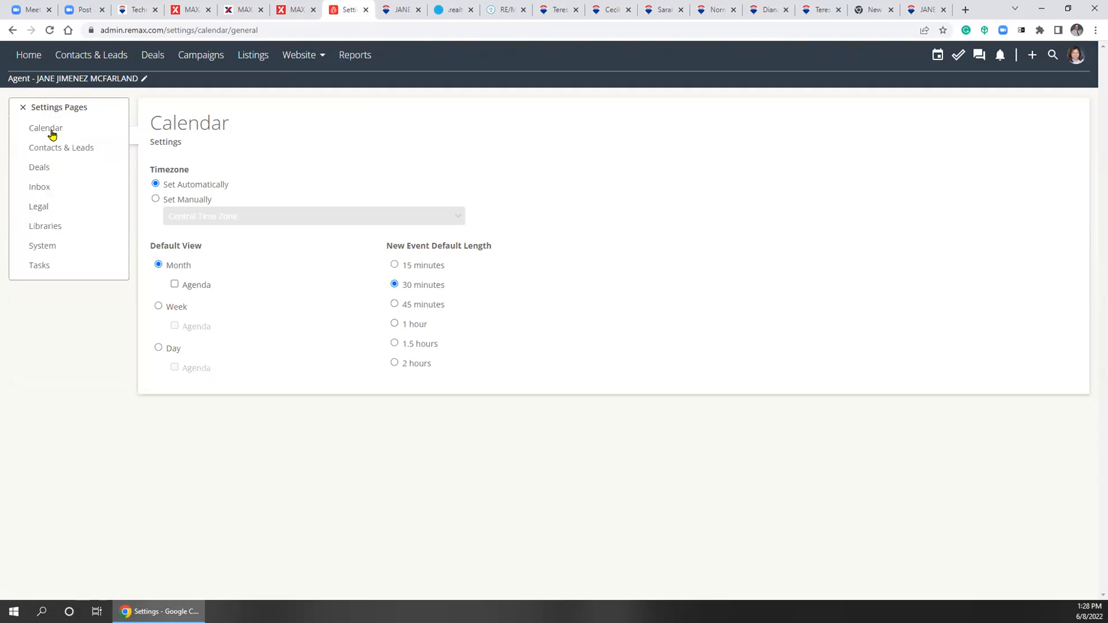
left_click(50, 150)
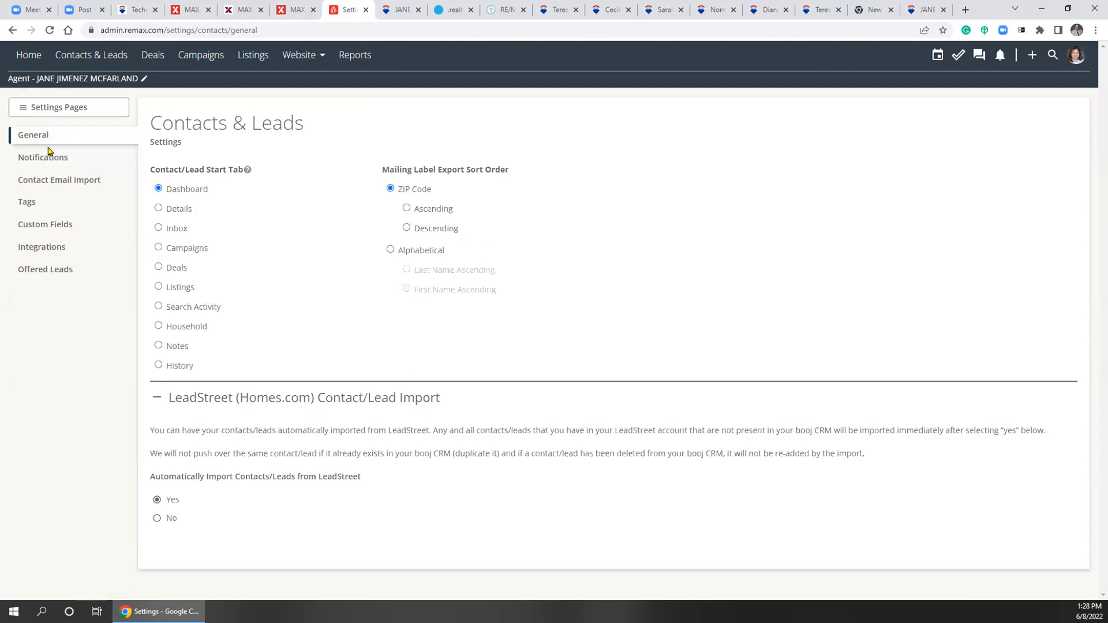
left_click(42, 163)
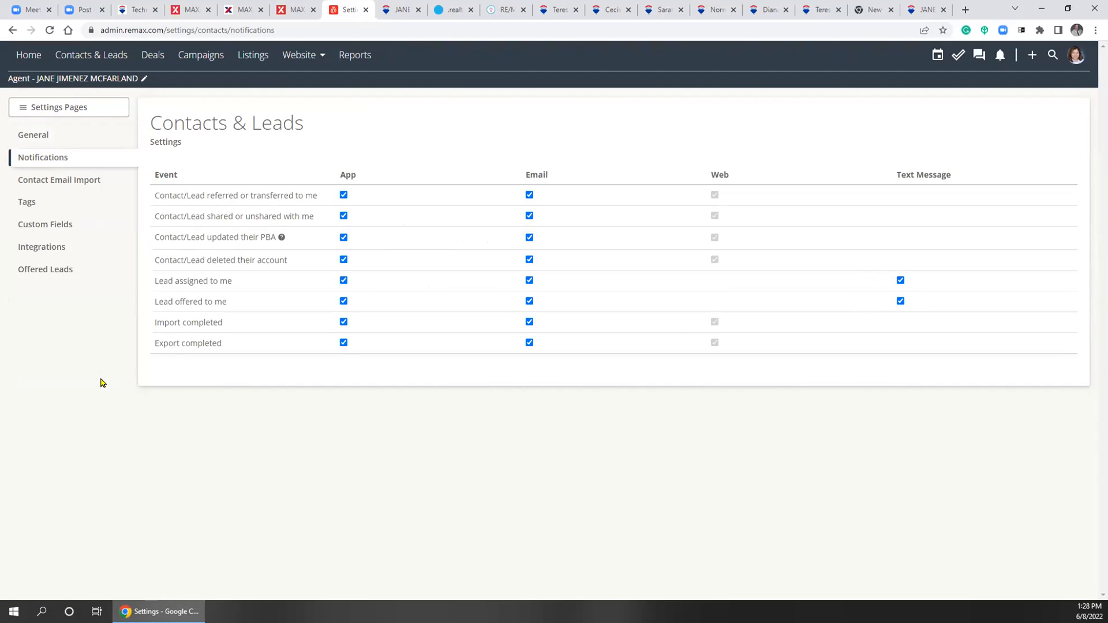
left_click(85, 182)
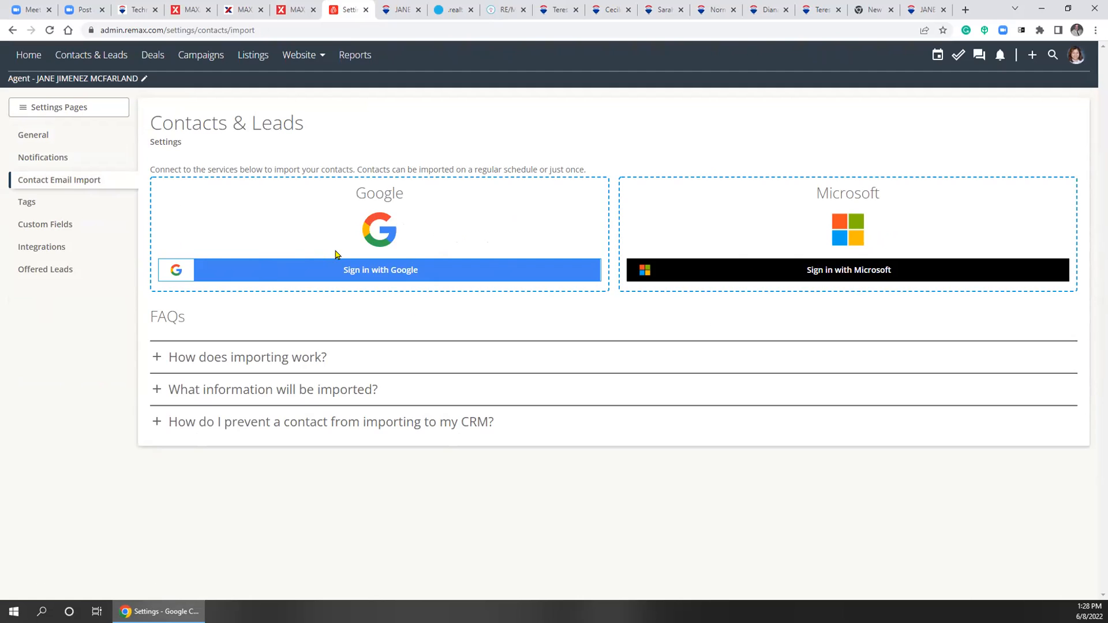
Check Integrations and Custom Fields, then open Offered Leads with its 10 ZIP codes
left_click(50, 255)
left_click(53, 229)
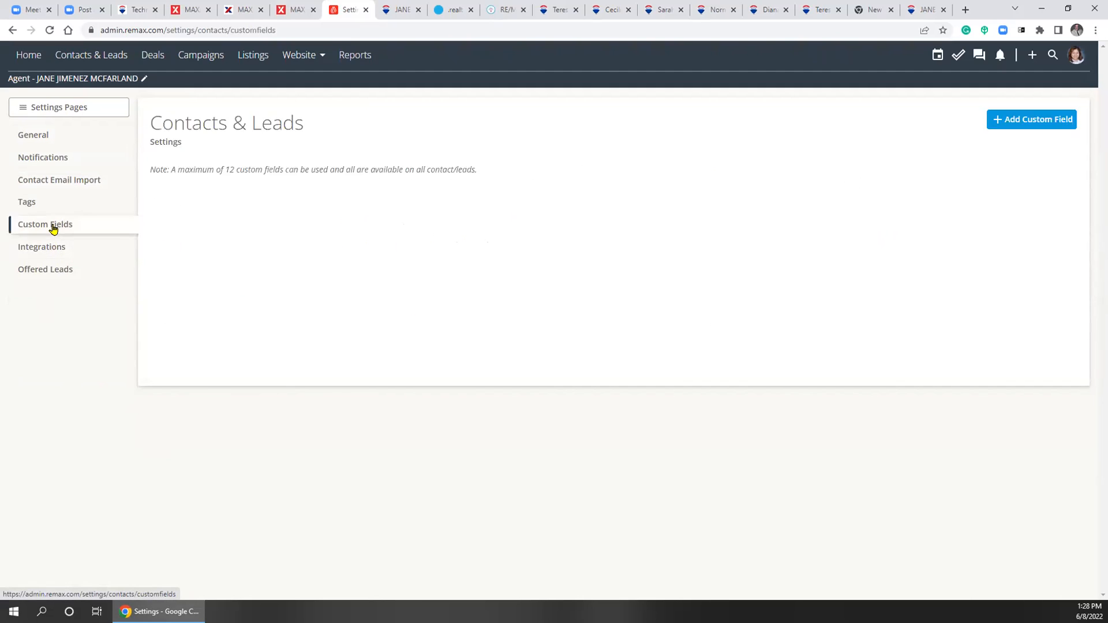
left_click(56, 274)
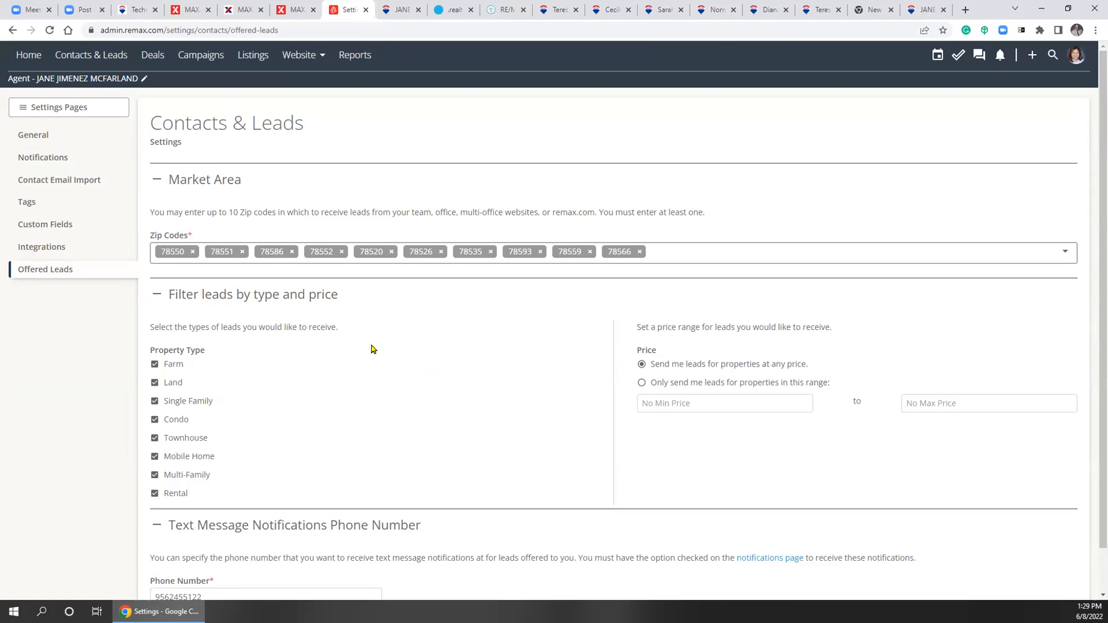
left_click_drag(440, 210, 594, 211)
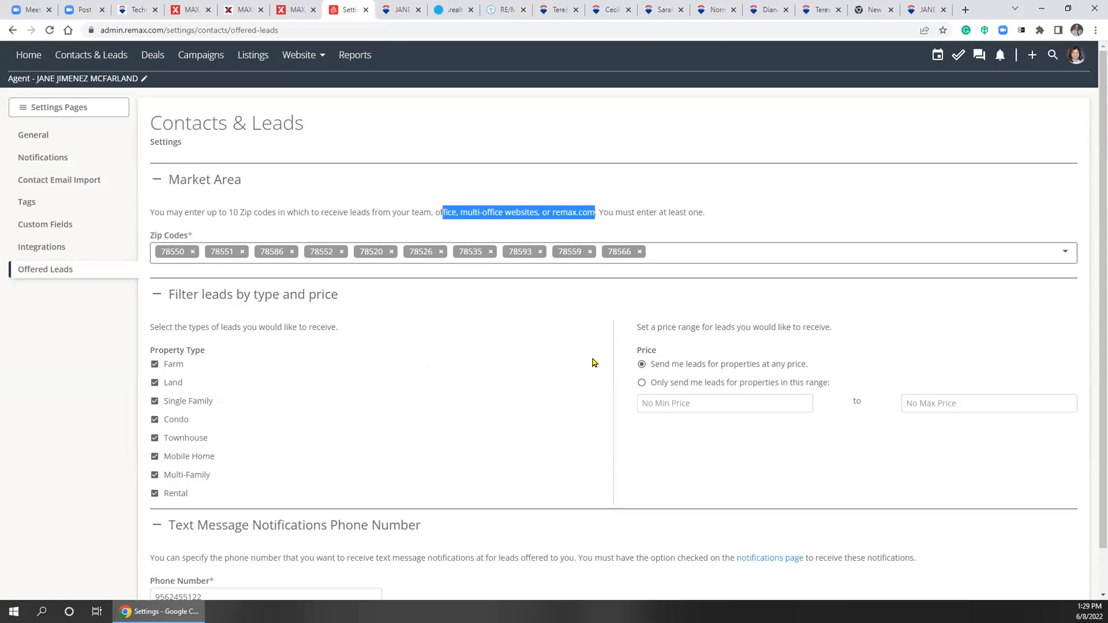
left_click(509, 382)
scroll(404, 346, "down", 1)
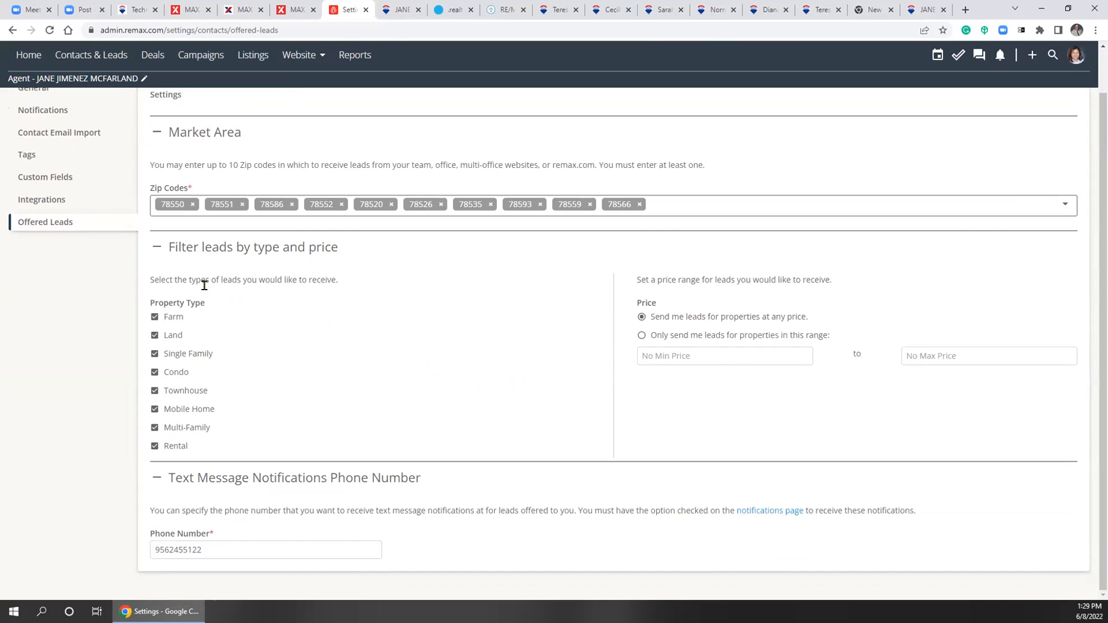
left_click_drag(194, 248, 297, 260)
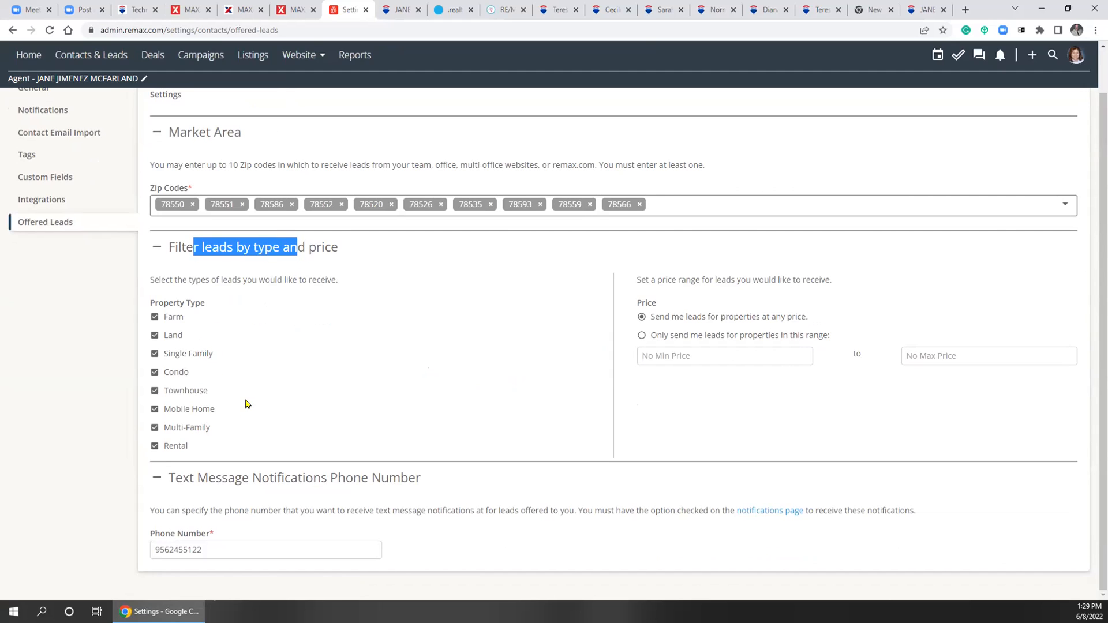
left_click(347, 380)
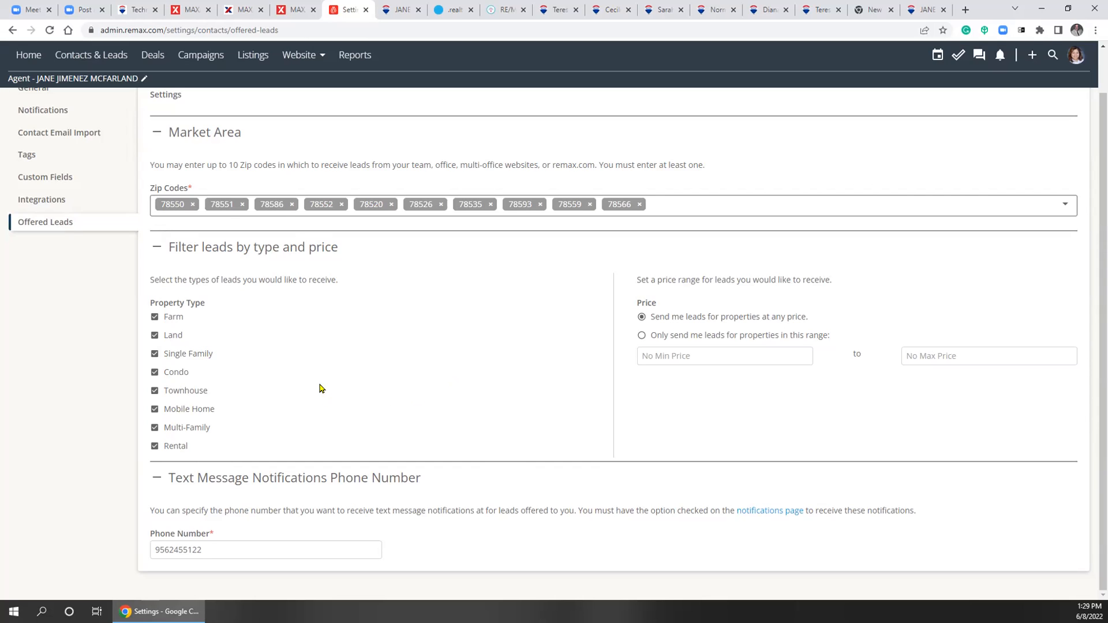
left_click(154, 447)
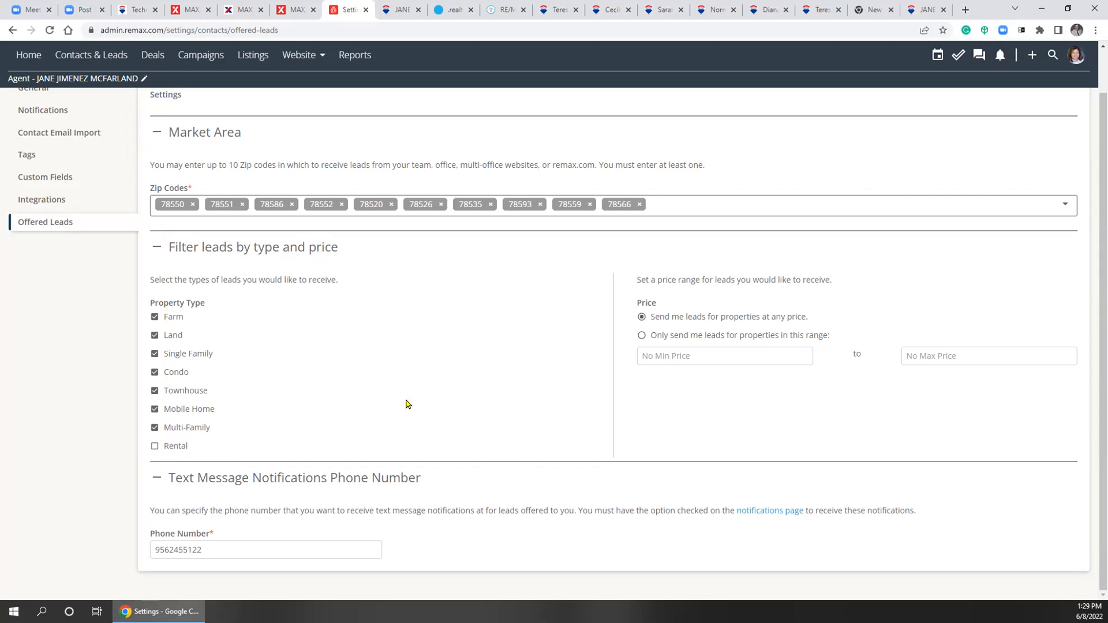
left_click(155, 447)
left_click_drag(189, 279, 349, 284)
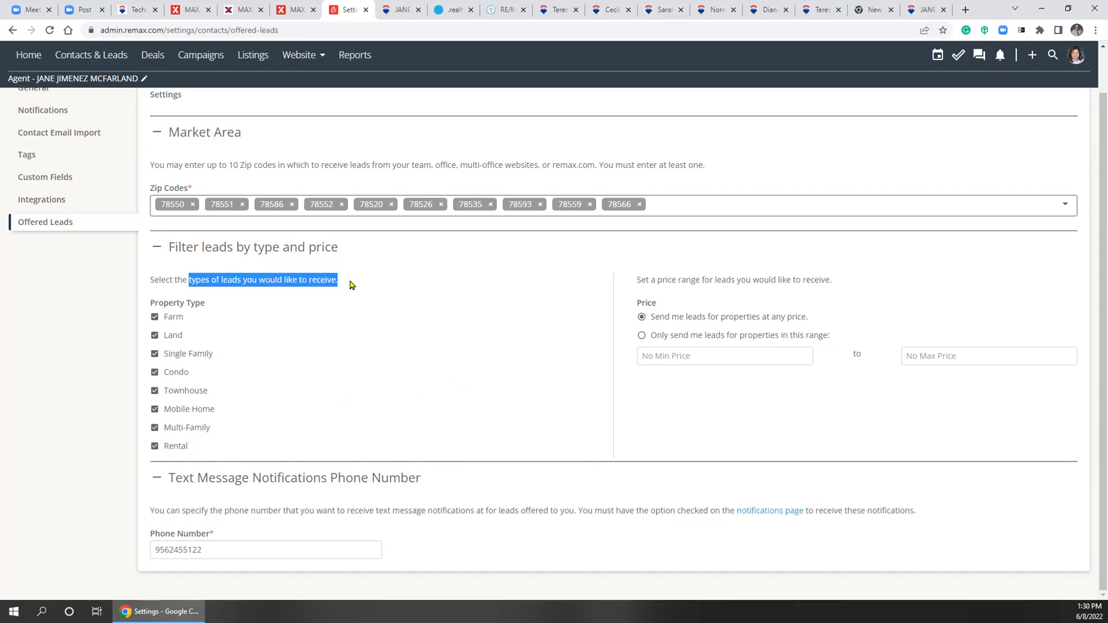
left_click(418, 384)
left_click_drag(636, 281, 842, 282)
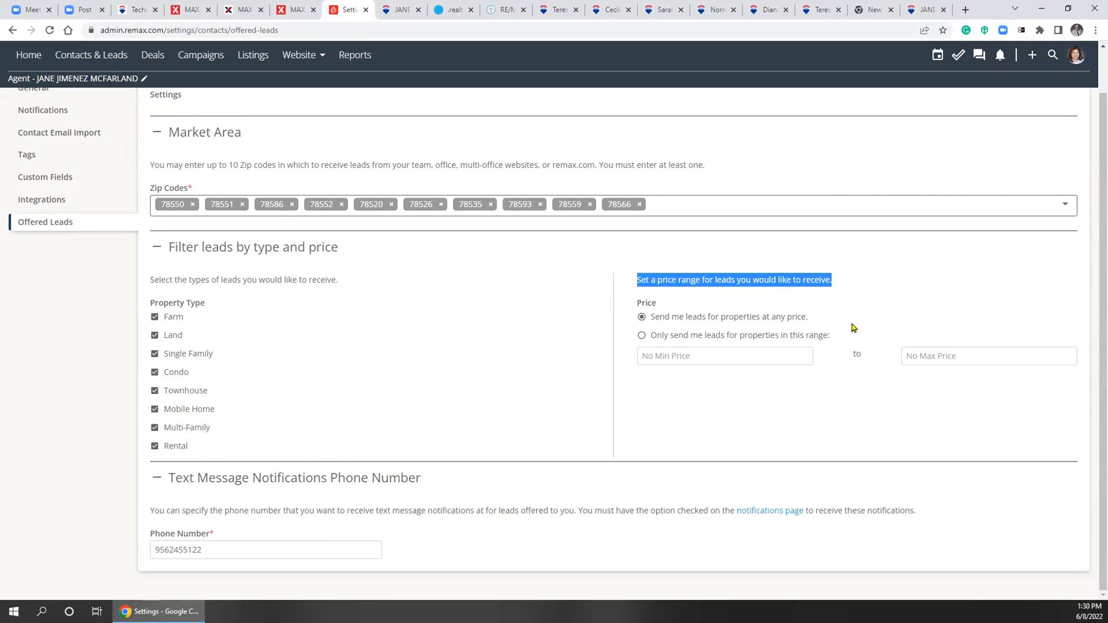
left_click(520, 418)
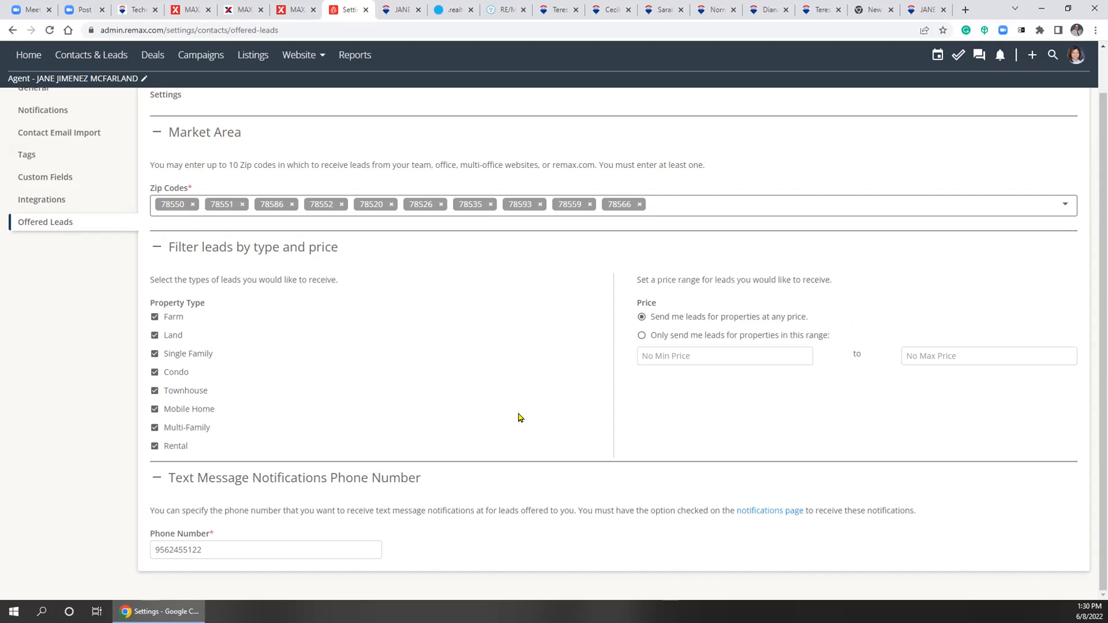
left_click(66, 136)
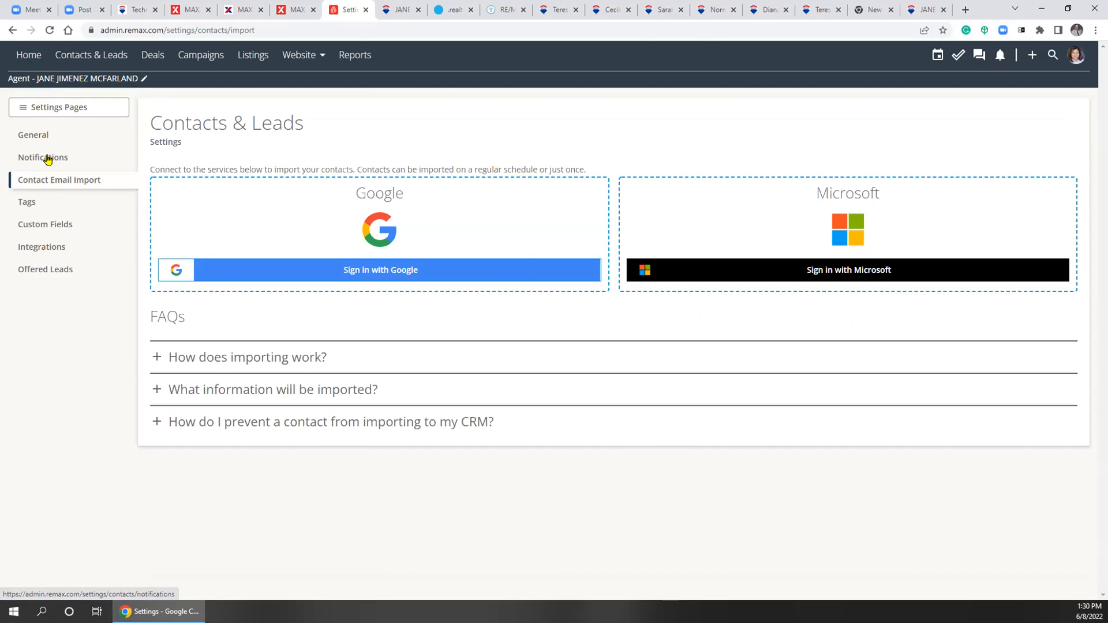
left_click(47, 159)
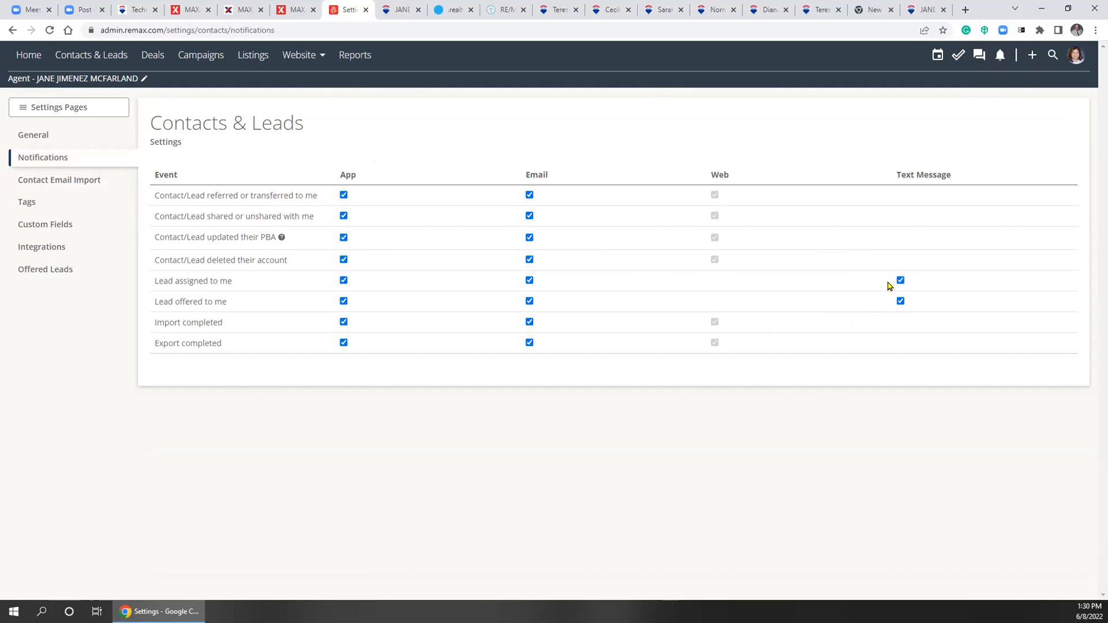
left_click(37, 274)
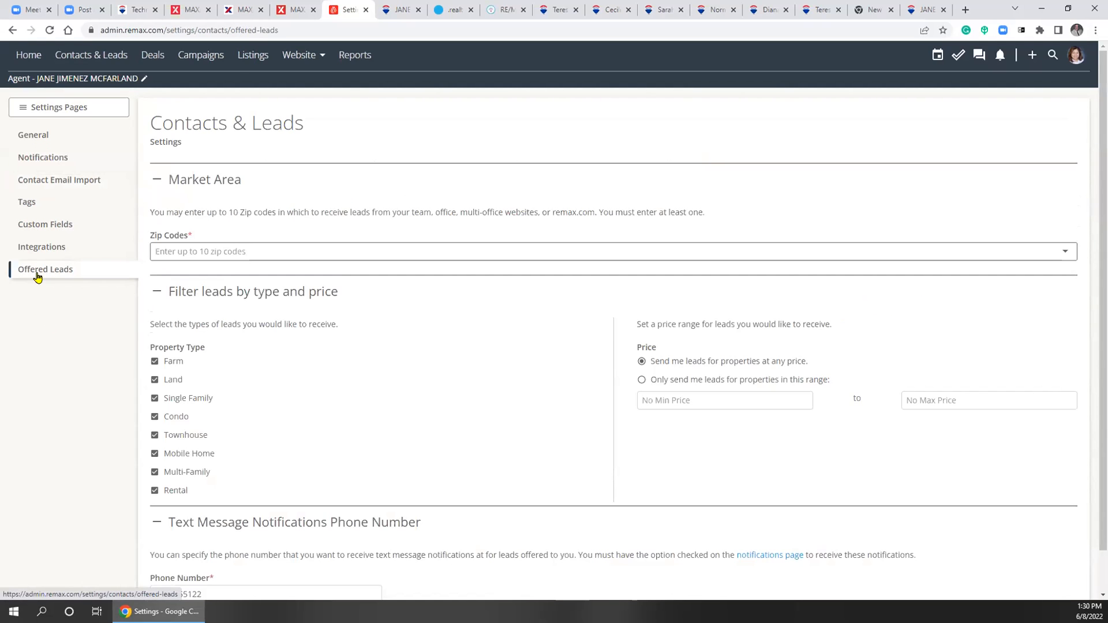
scroll(417, 403, "down", 1)
left_click(244, 549)
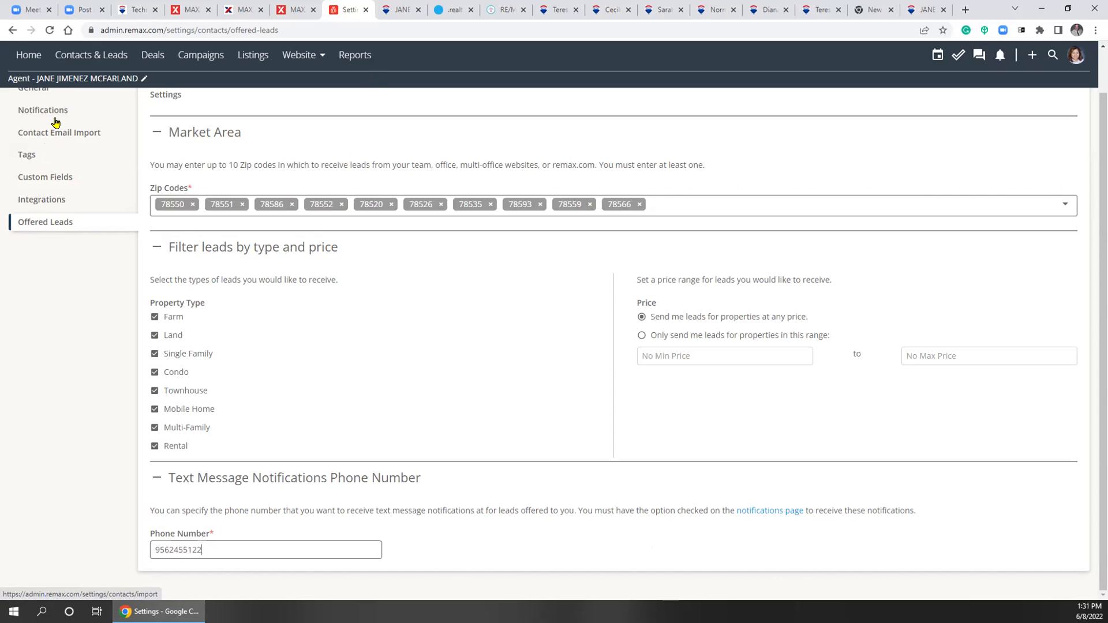
left_click(1085, 59)
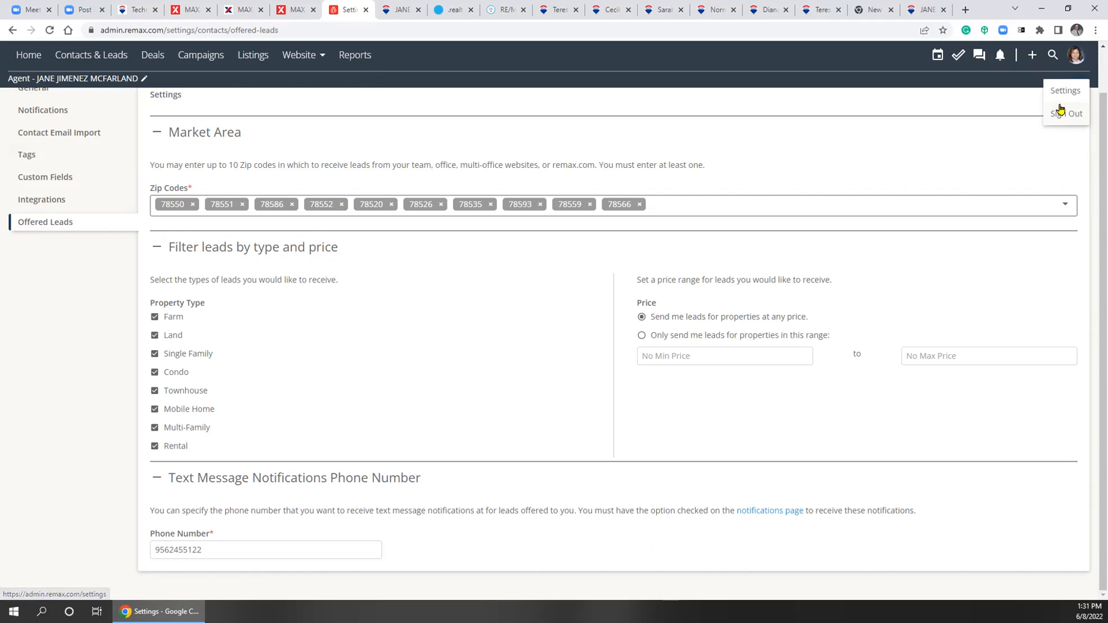
scroll(44, 160, "up", 1)
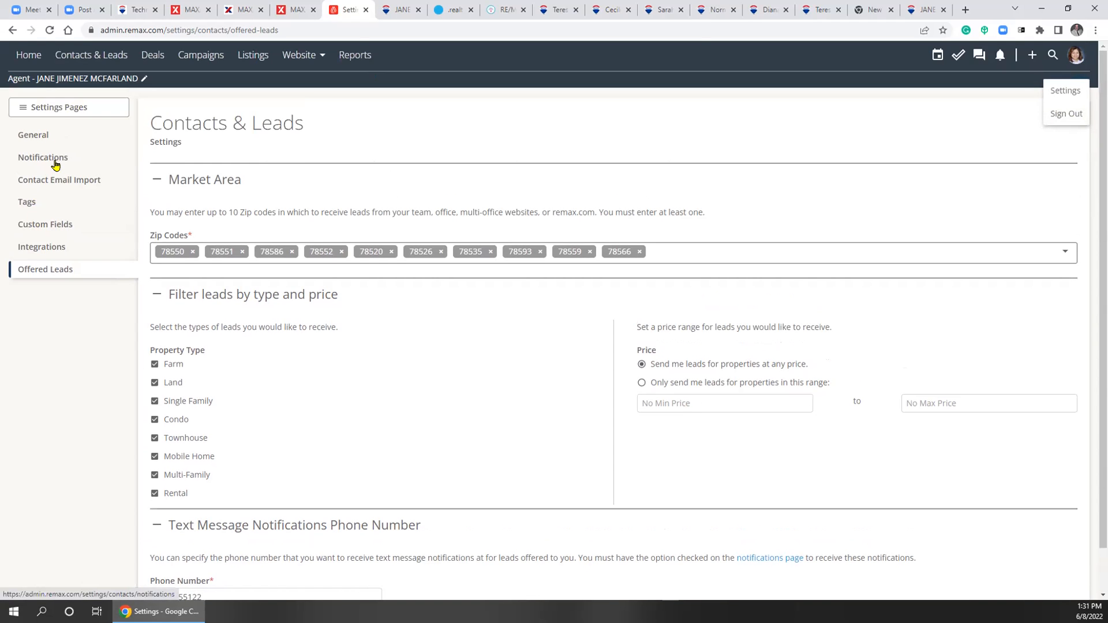
left_click(52, 157)
left_click(36, 271)
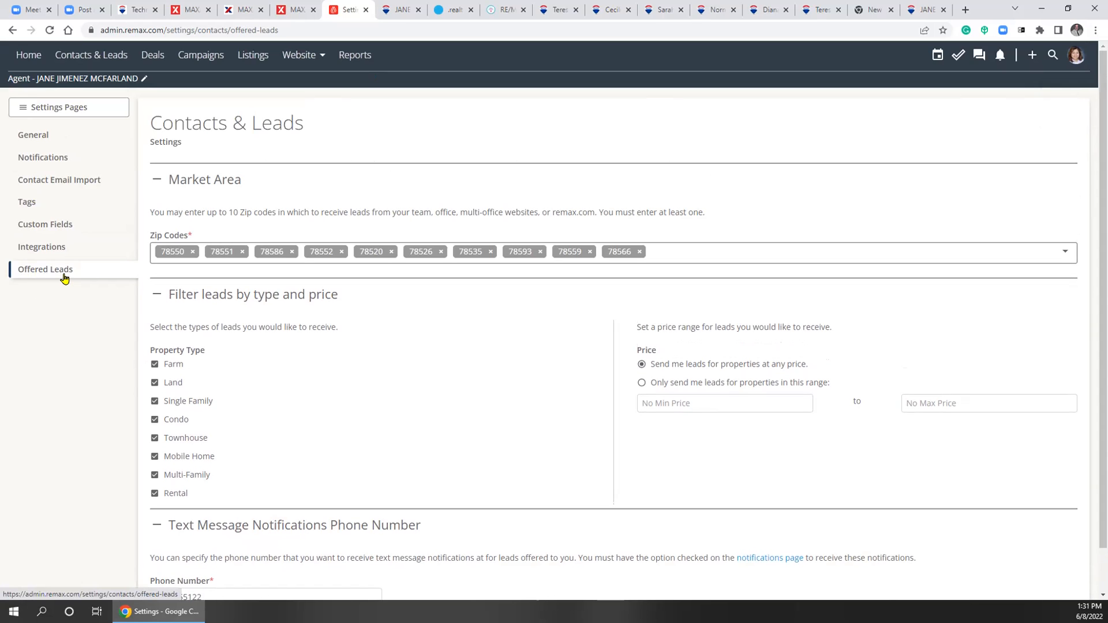
Go to the Website Dashboard, then to the Website Settings page
left_click(305, 57)
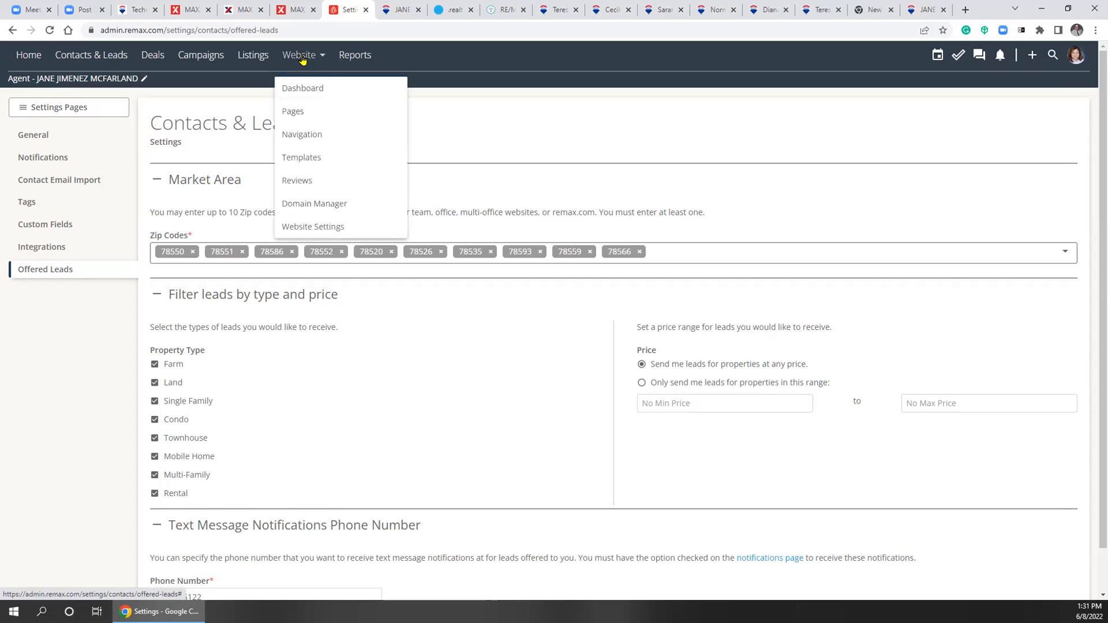
left_click(305, 88)
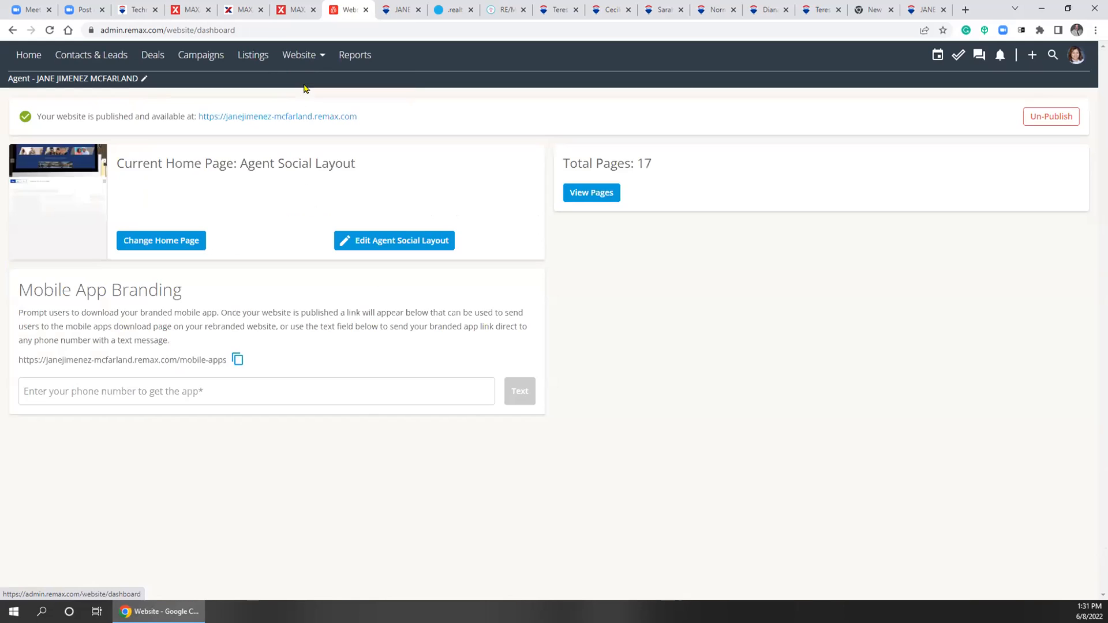
left_click(299, 55)
left_click(317, 228)
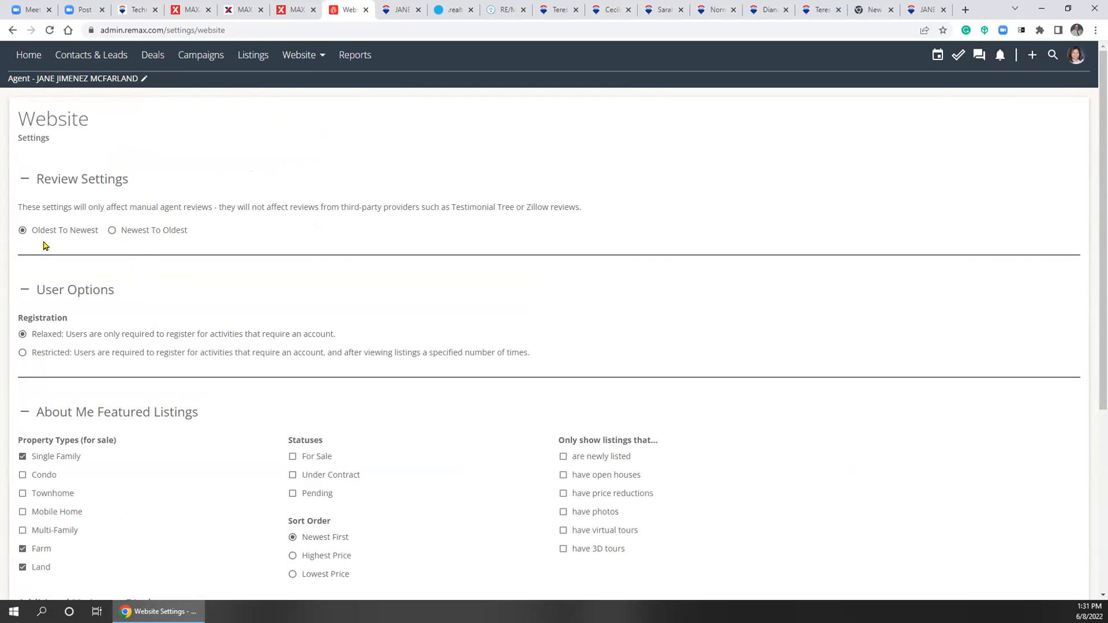
Review the agent reviews and third-party provider notes, then collapse About Me Featured Listings
left_click_drag(41, 209, 137, 209)
left_click(194, 210)
left_click_drag(163, 208, 210, 207)
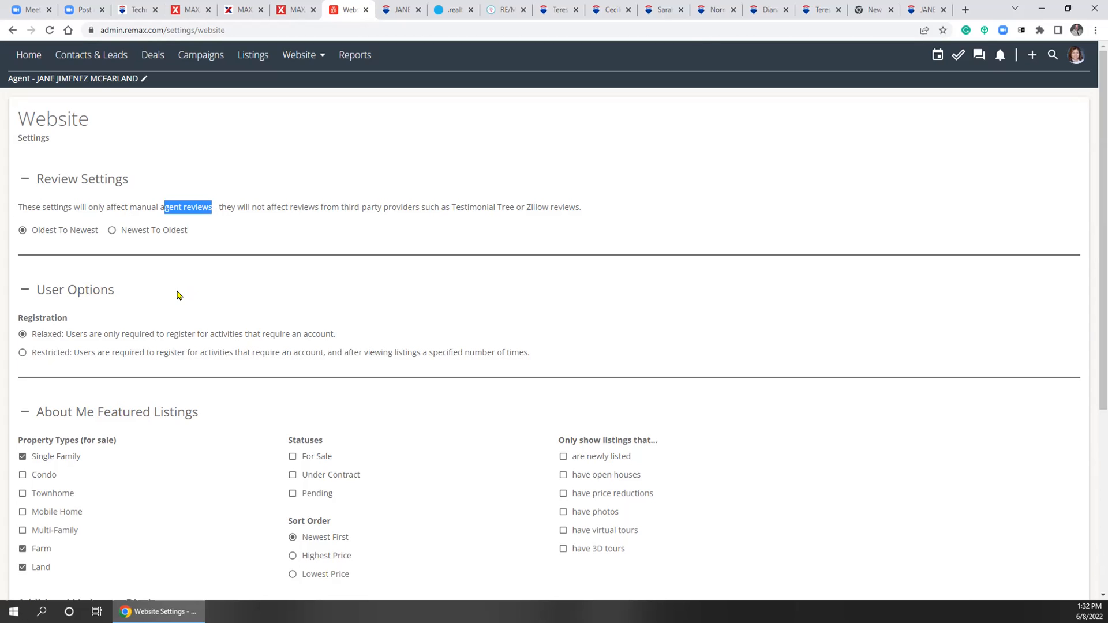
left_click_drag(319, 207, 574, 208)
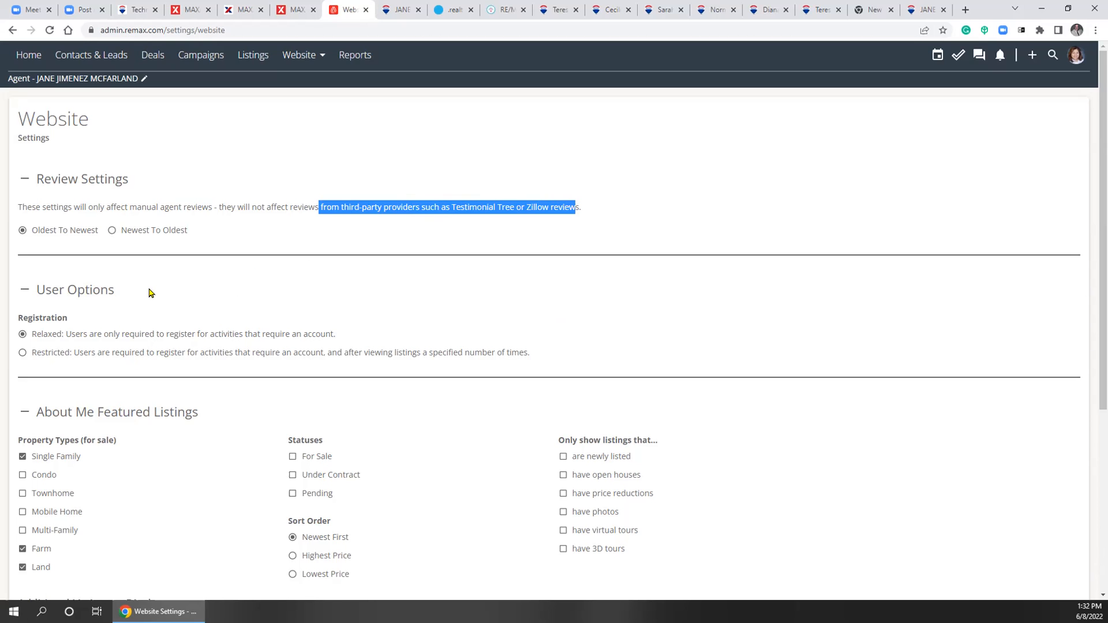
scroll(173, 277, "down", 3)
left_click(257, 245)
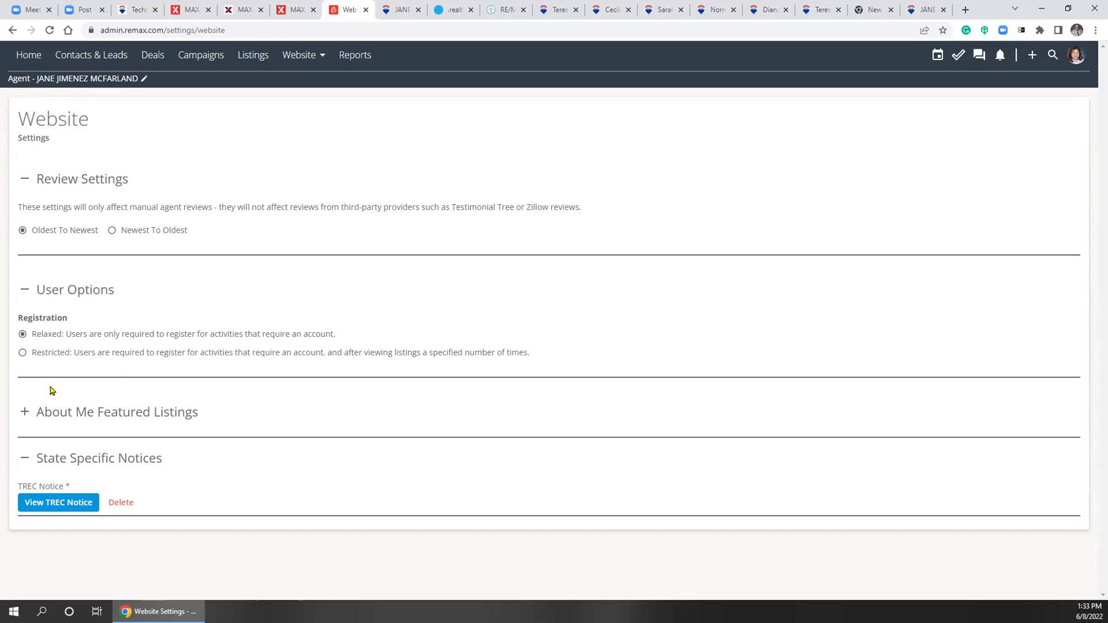
Expand About Me Featured Listings and uncheck Land, keeping Single Family and Farm selected
left_click(23, 413)
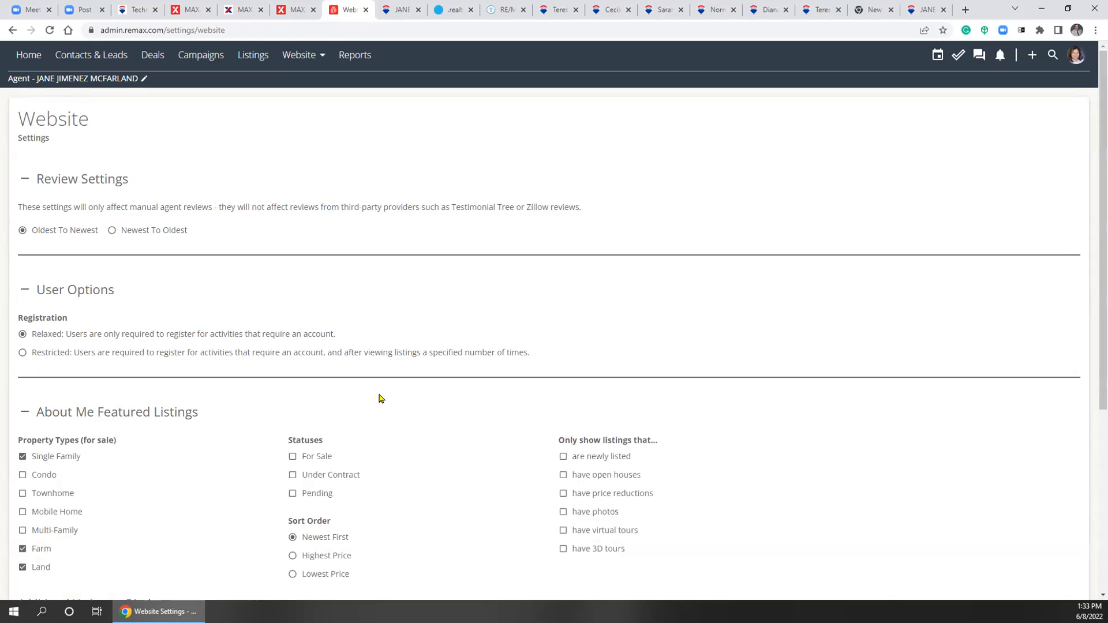
scroll(381, 399, "down", 3)
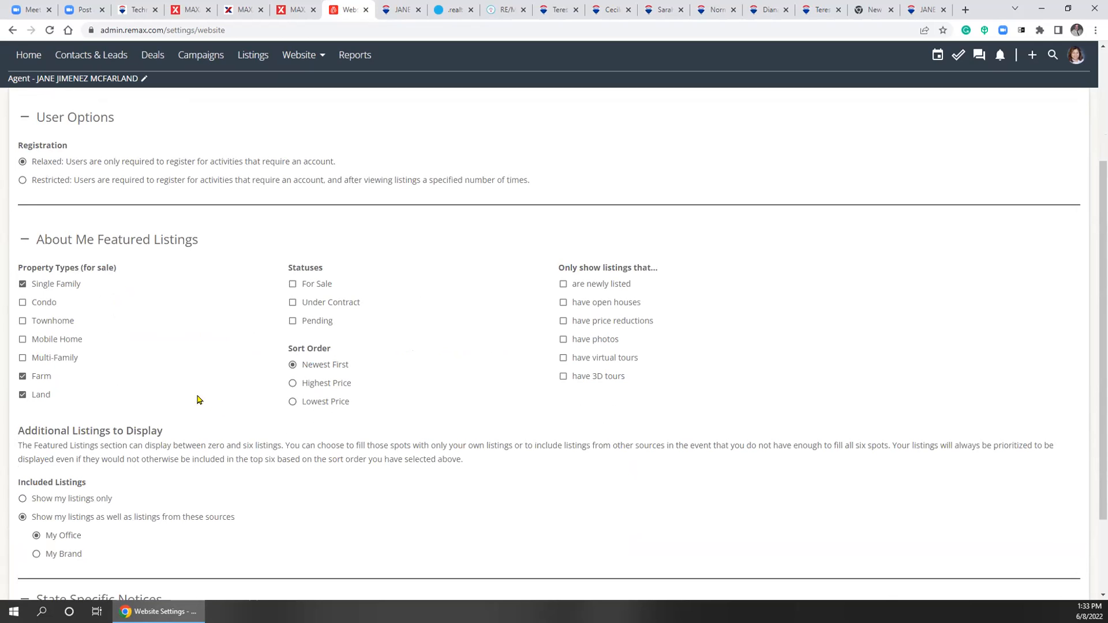
left_click_drag(58, 241, 154, 245)
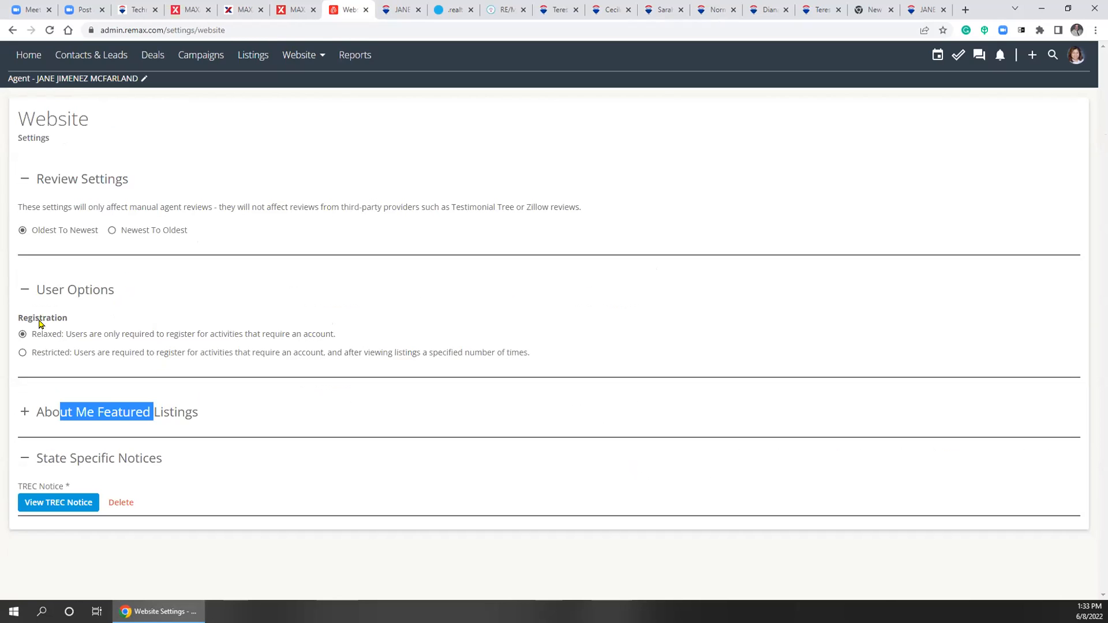
left_click(24, 411)
scroll(201, 407, "down", 1)
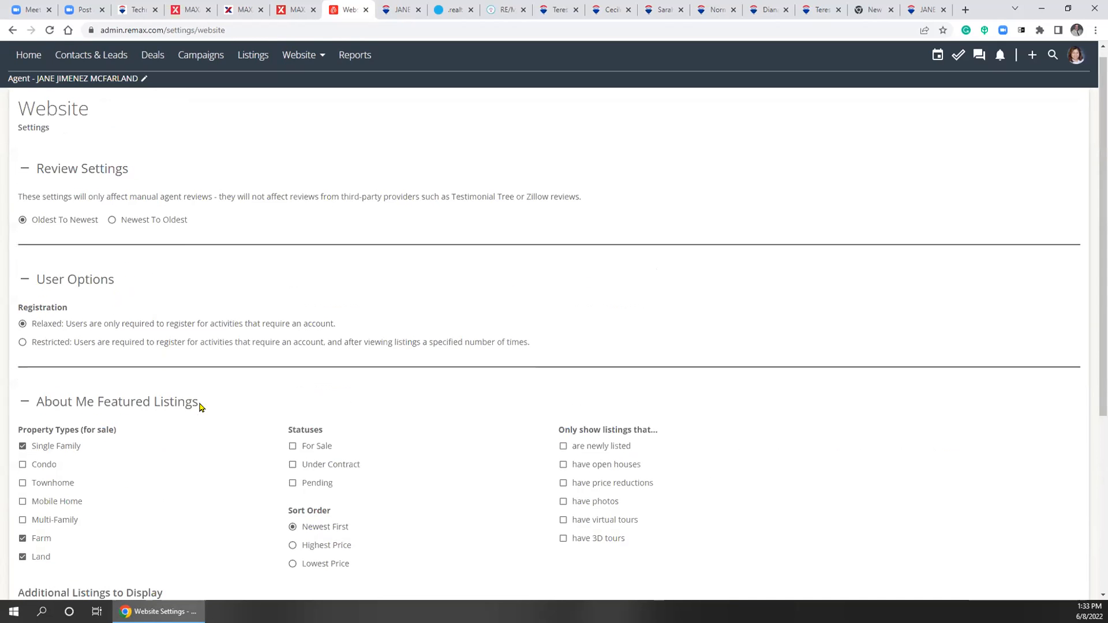
scroll(202, 404, "down", 4)
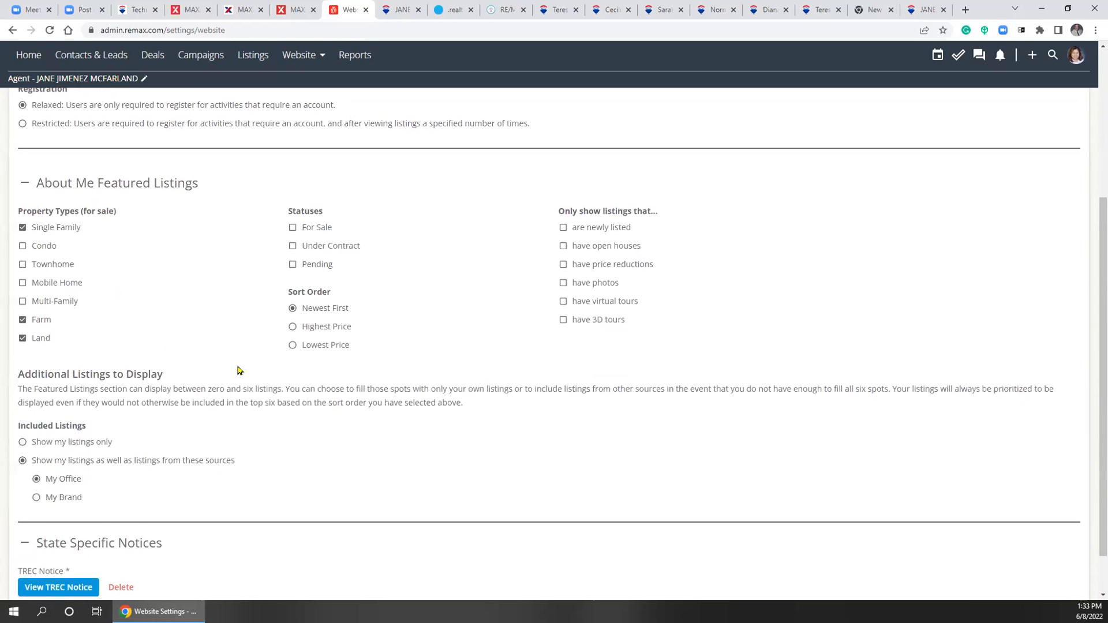
left_click(22, 339)
Check For Sale under Statuses, then highlight the 'Only show listings that...' and 'Additional Listings to Display' headings
left_click(293, 228)
left_click_drag(556, 212, 664, 215)
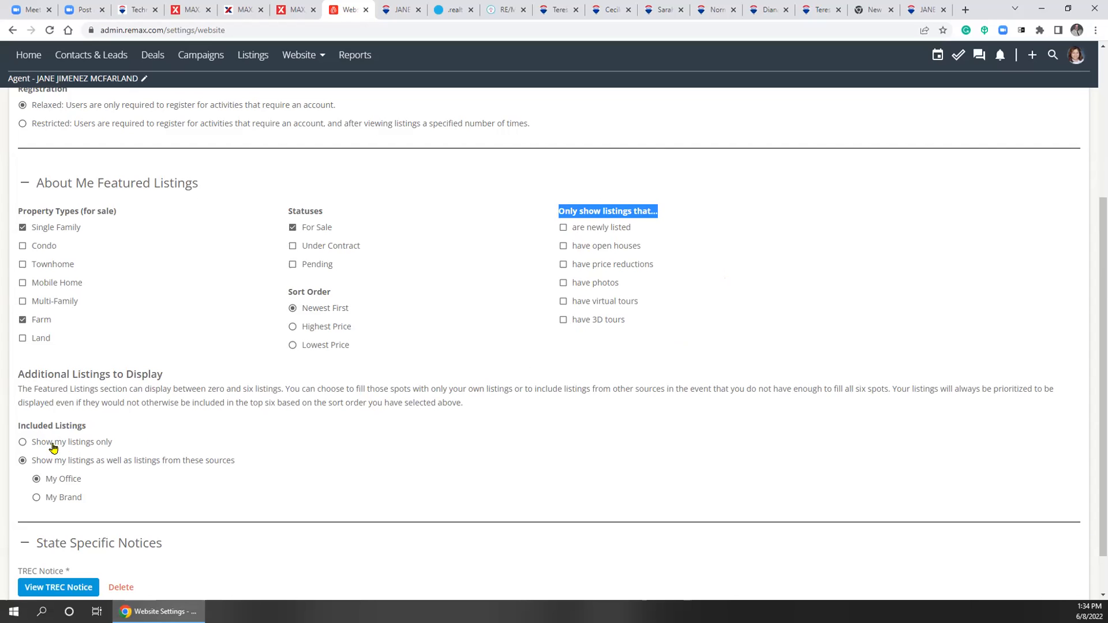
left_click_drag(60, 374, 149, 375)
scroll(254, 464, "down", 1)
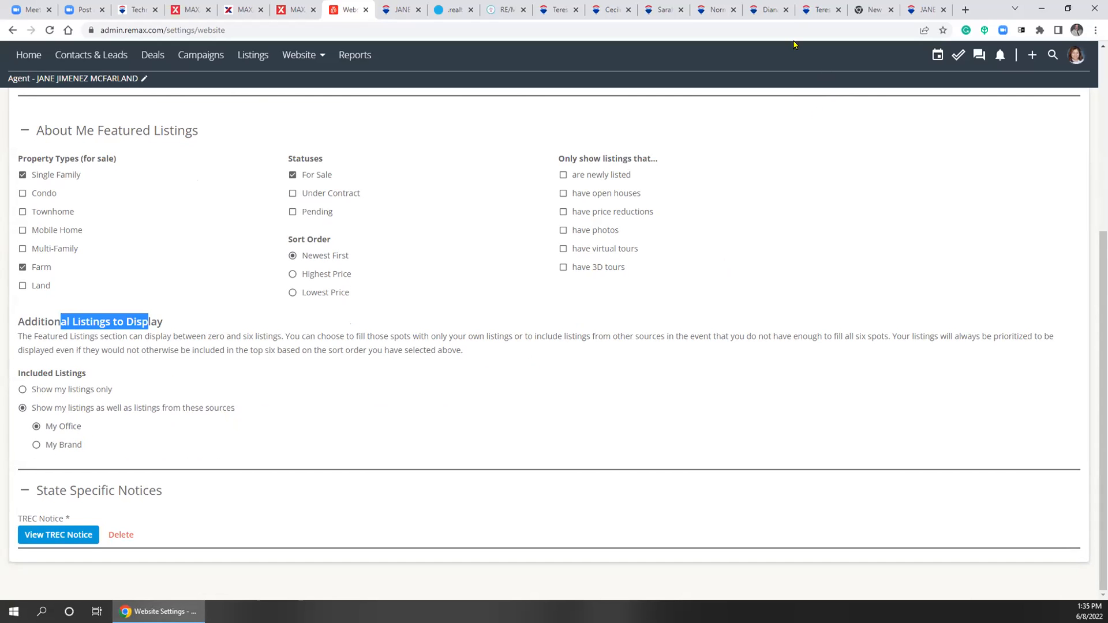
Scroll through a fellow agent's site, then glance at the dashboard and return to Website Settings
left_click(762, 8)
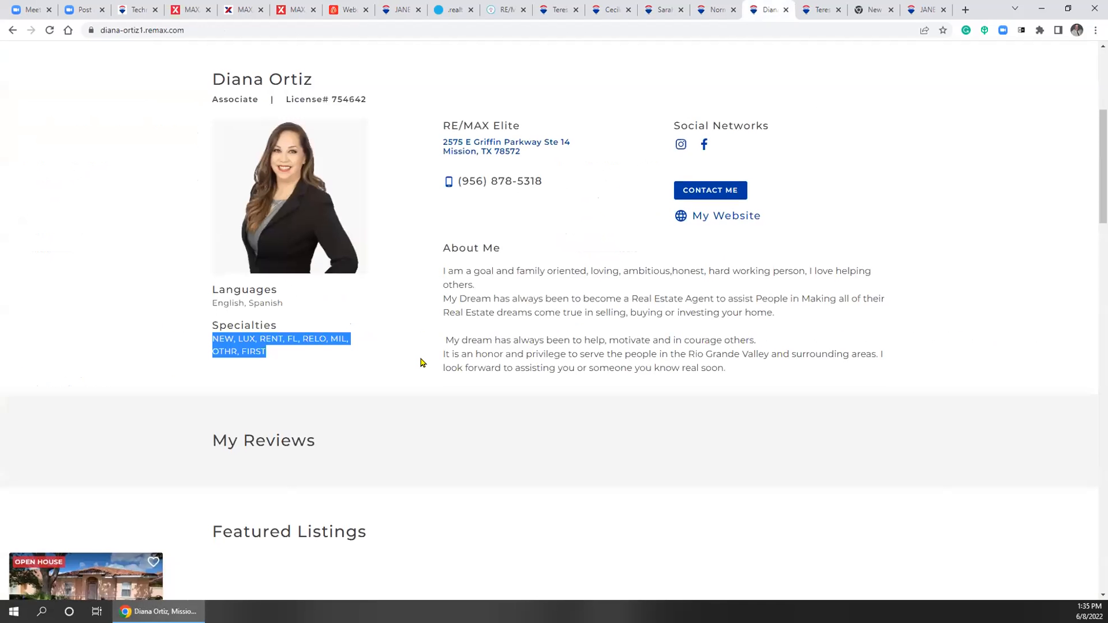
scroll(422, 359, "down", 3)
scroll(422, 360, "down", 2)
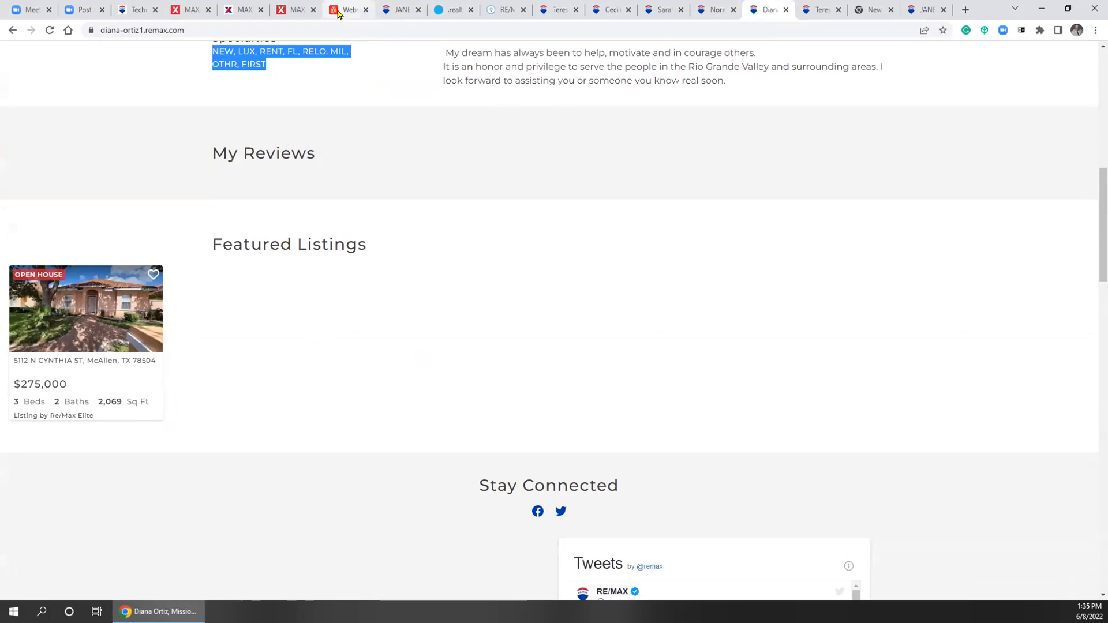
left_click(294, 11)
left_click(346, 9)
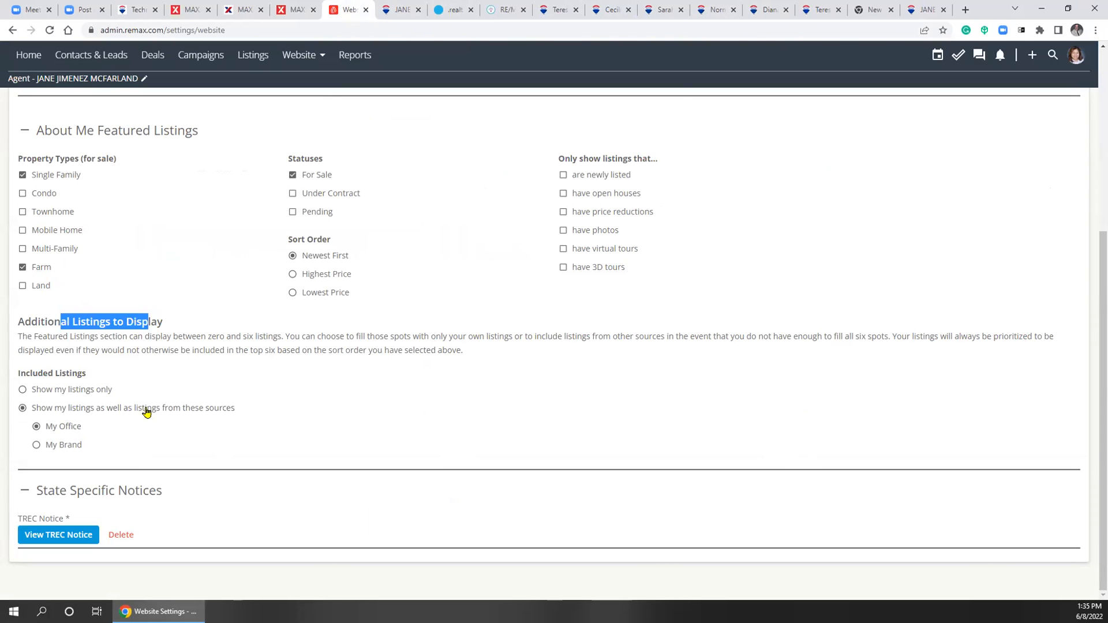
View another agent's site, close the empty New Tab, and return to the colleague's profile page
left_click(812, 11)
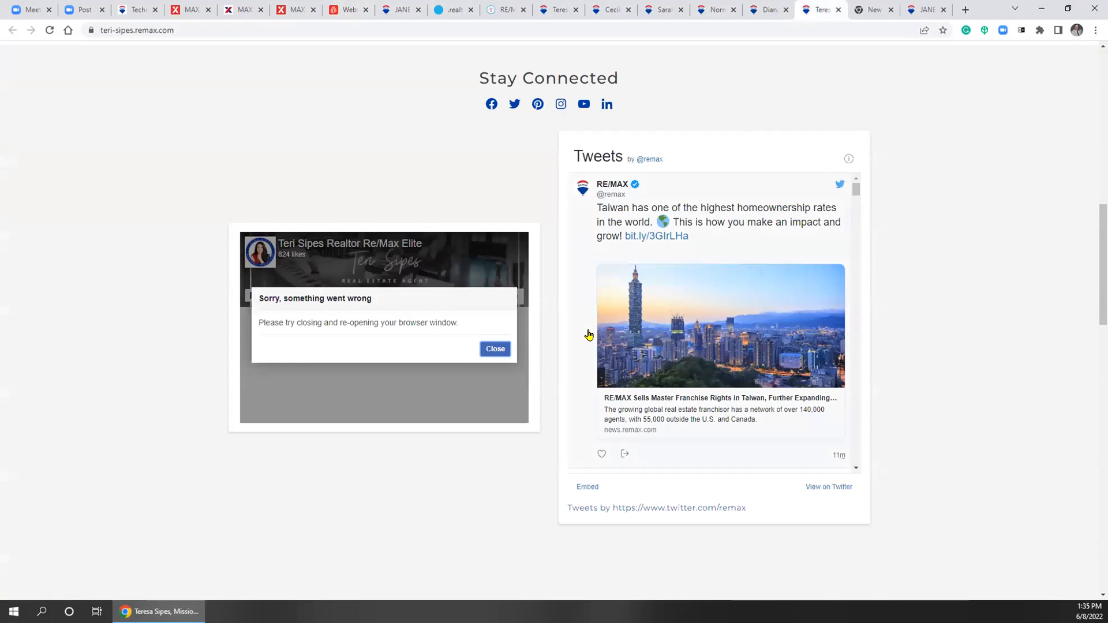
scroll(751, 155, "up", 9)
scroll(868, 243, "down", 11)
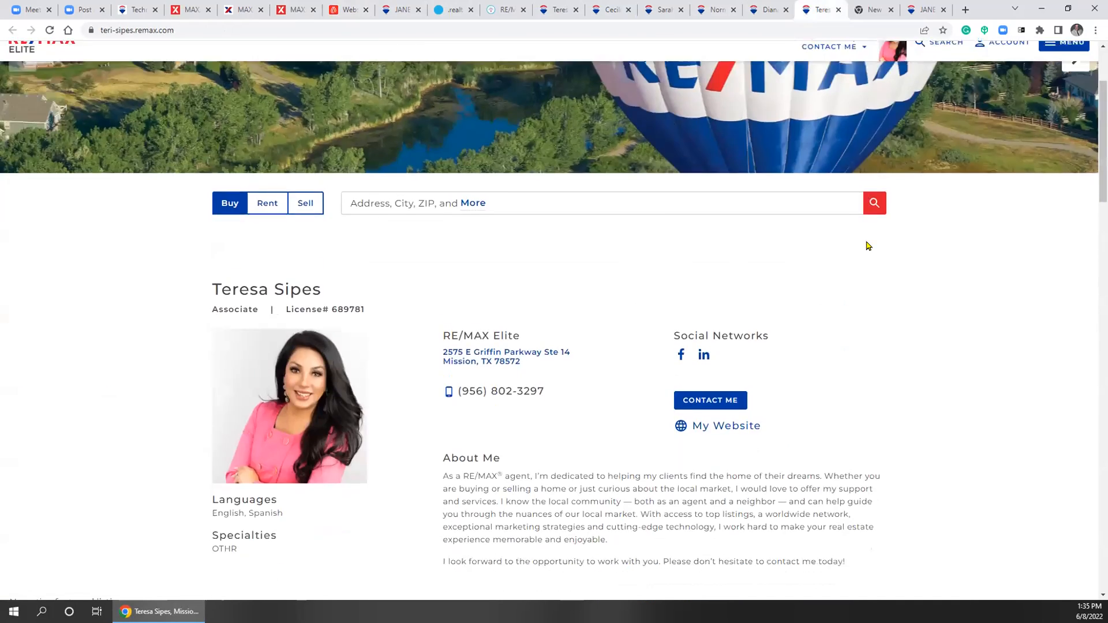
scroll(904, 240, "down", 15)
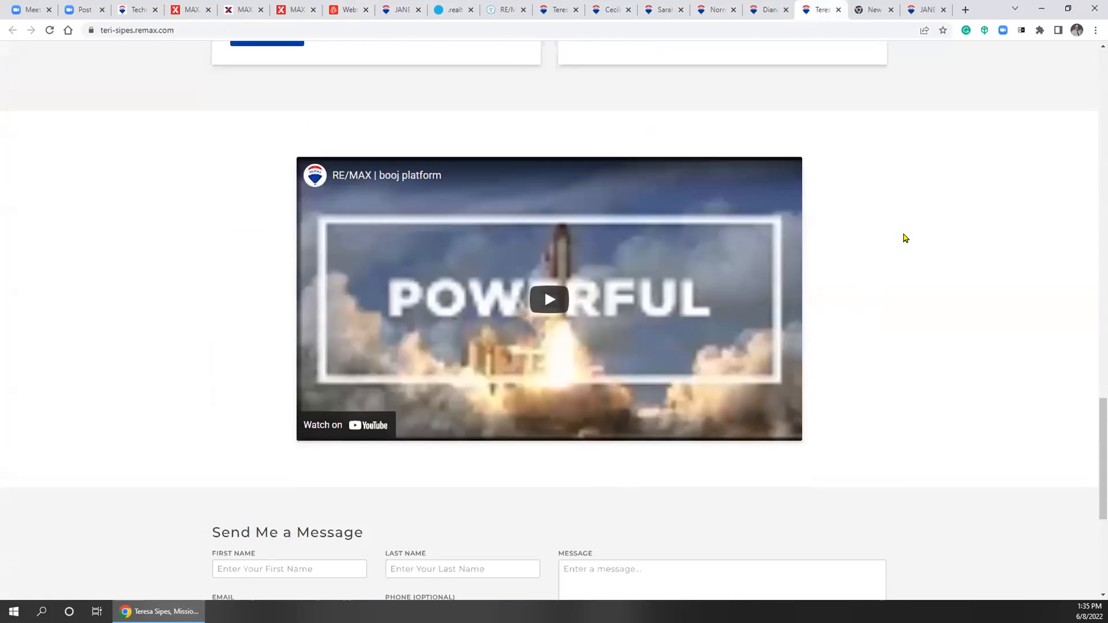
scroll(905, 234, "up", 15)
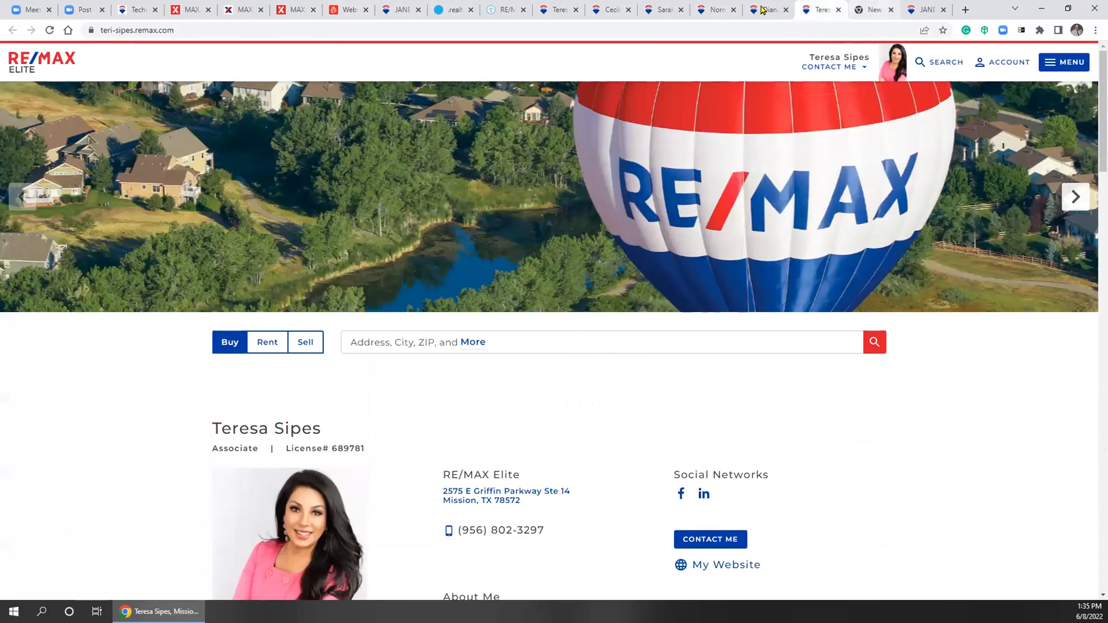
left_click(871, 10)
left_click(890, 11)
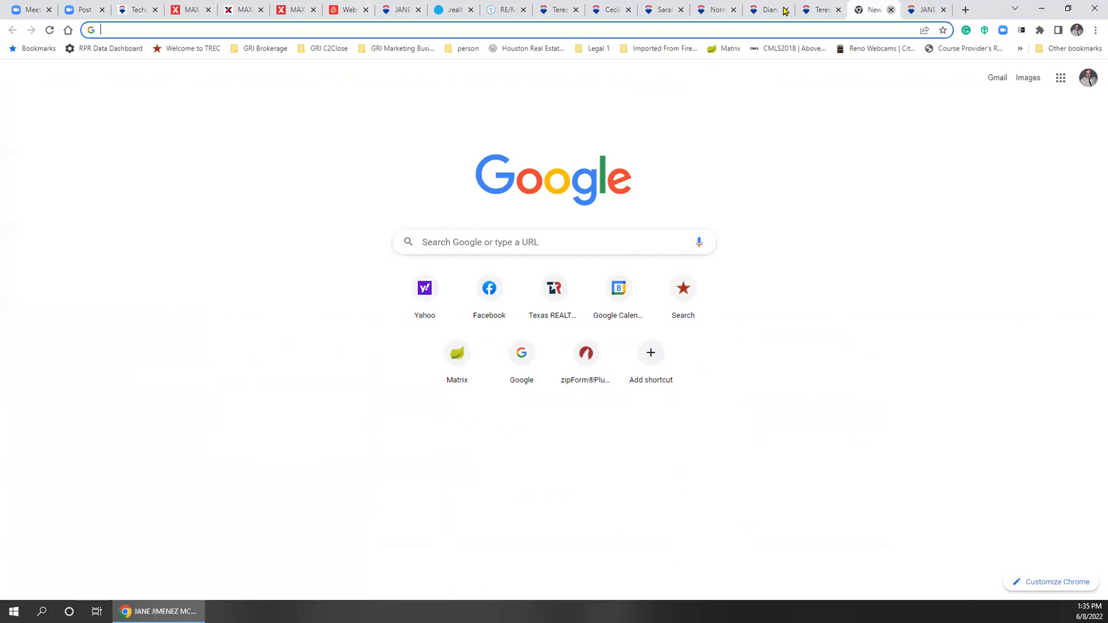
left_click(774, 11)
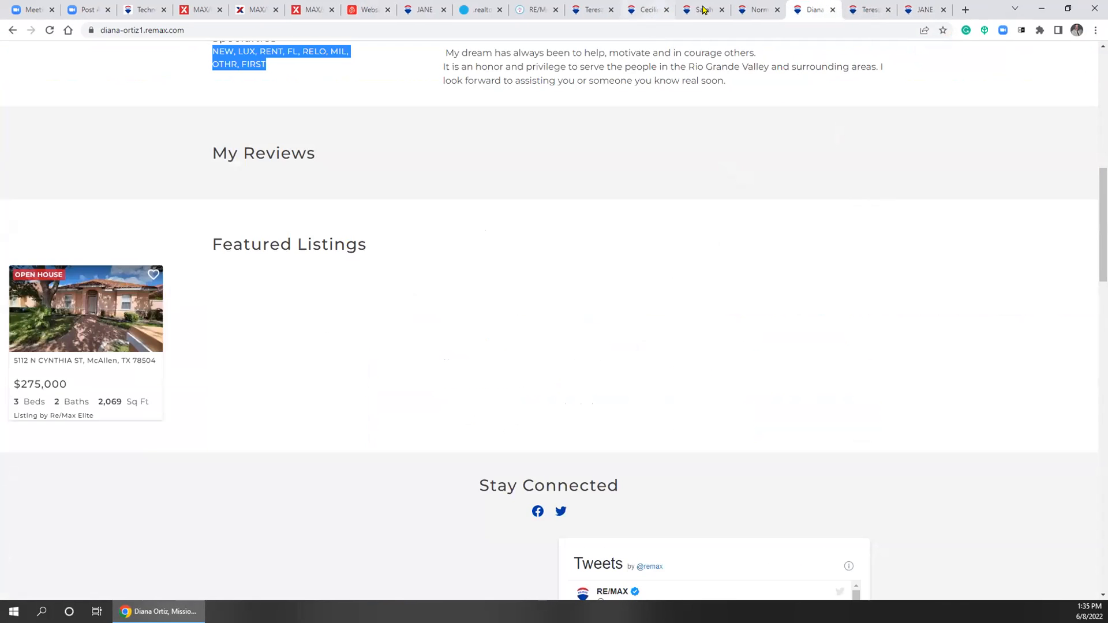
Scroll through two more colleagues' RE/MAX profile pages
left_click(747, 10)
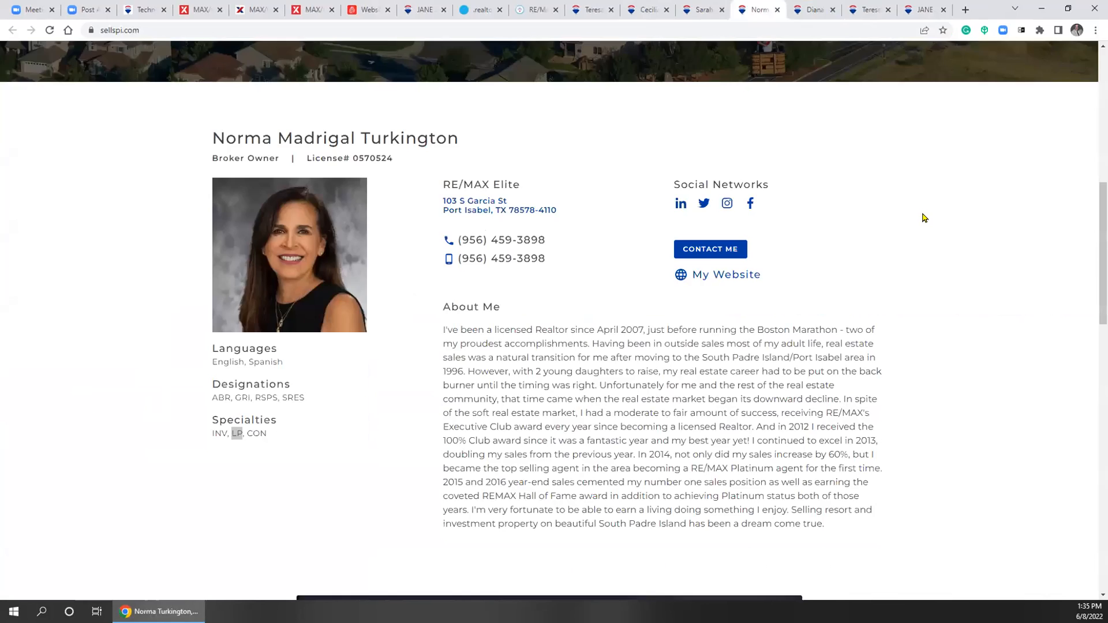
scroll(938, 215, "down", 4)
scroll(940, 215, "down", 12)
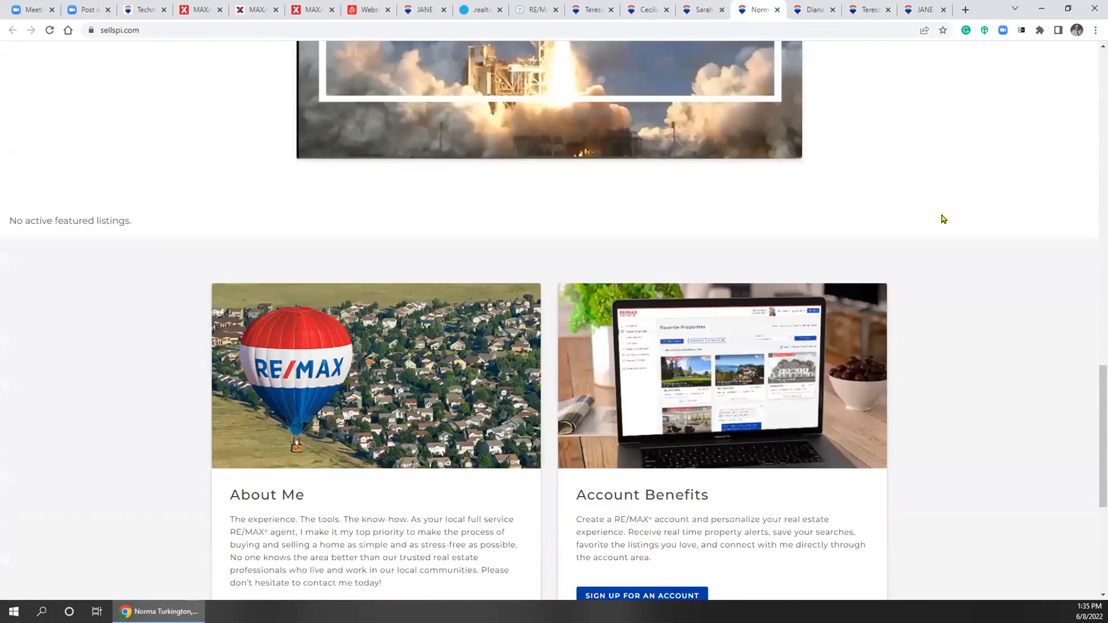
scroll(945, 254, "up", 16)
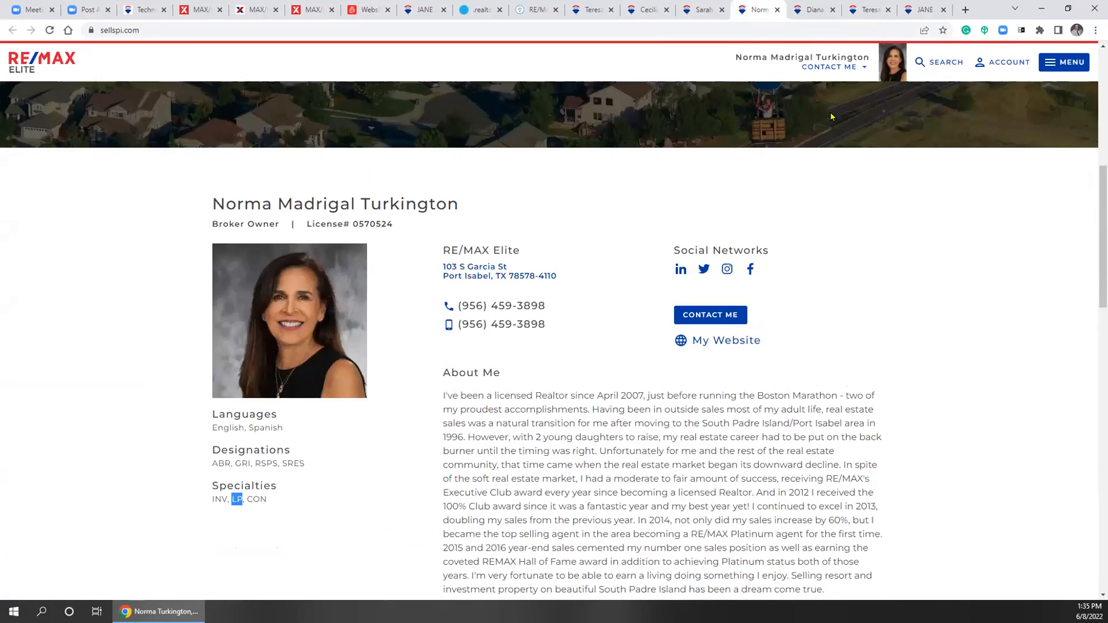
left_click(700, 10)
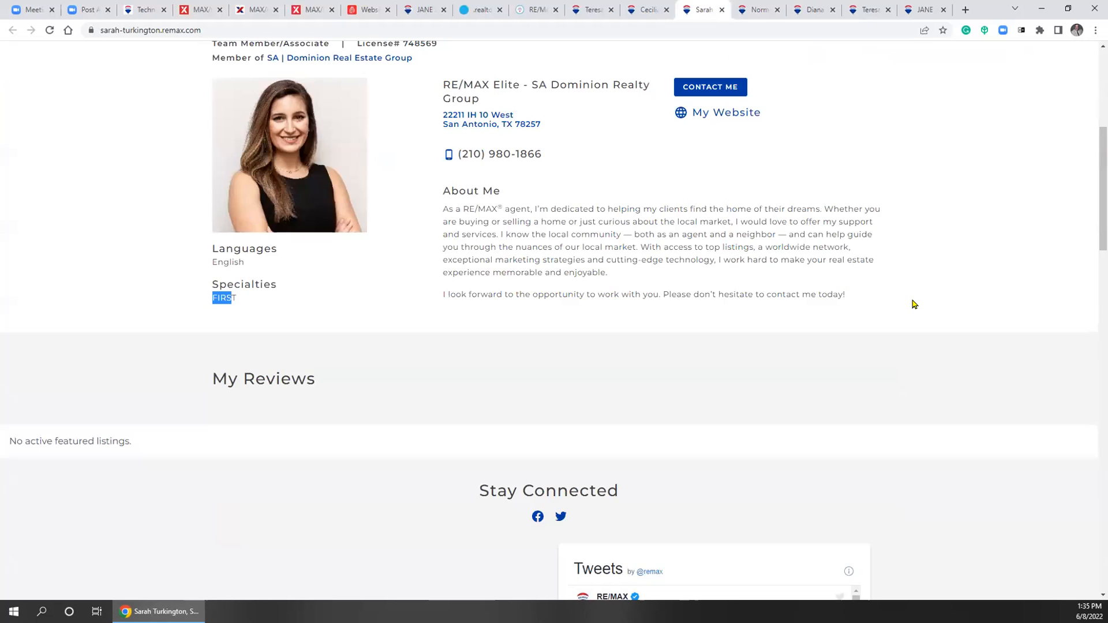
scroll(924, 303, "down", 3)
scroll(930, 303, "down", 6)
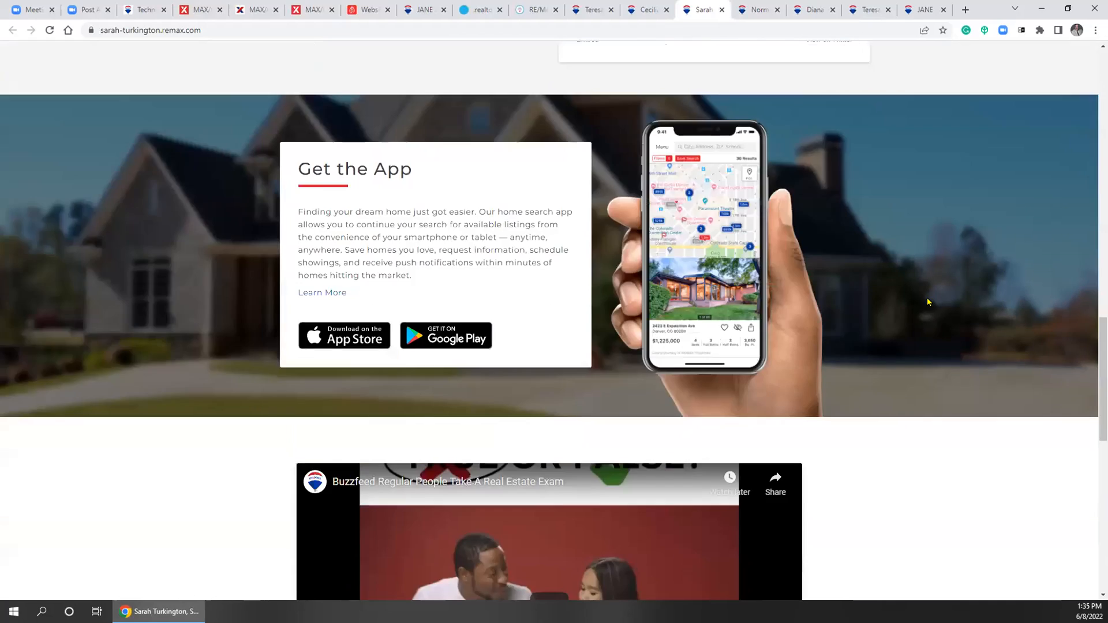
scroll(905, 274, "up", 15)
Compare further agent sites, including the one with many featured listings, then return to Website Settings
left_click(646, 8)
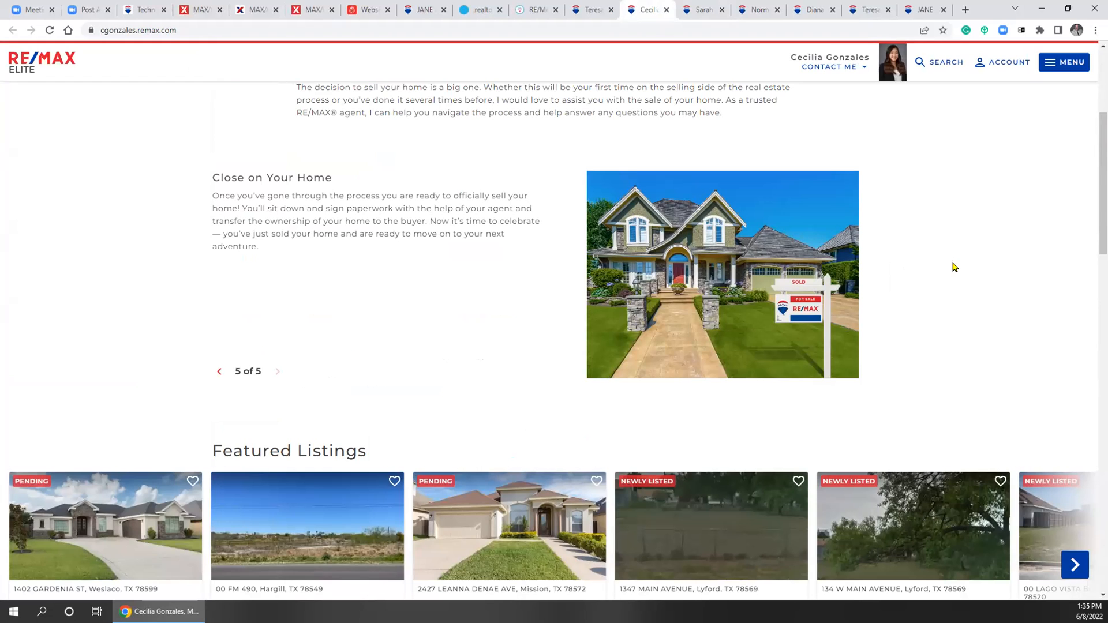
scroll(955, 266, "down", 2)
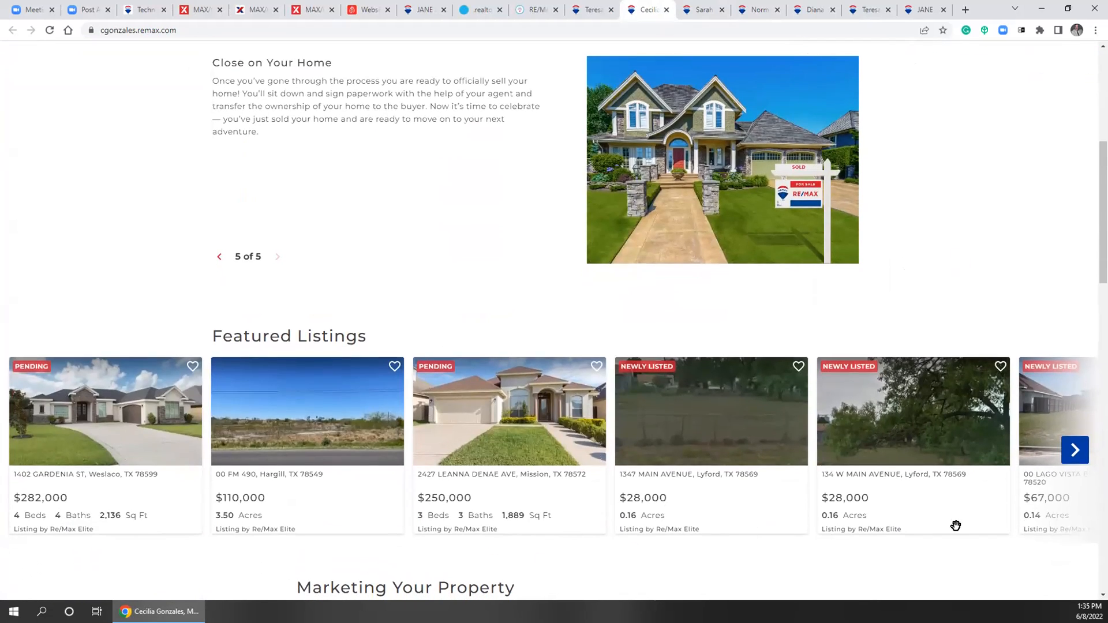
left_click(590, 8)
left_click(646, 13)
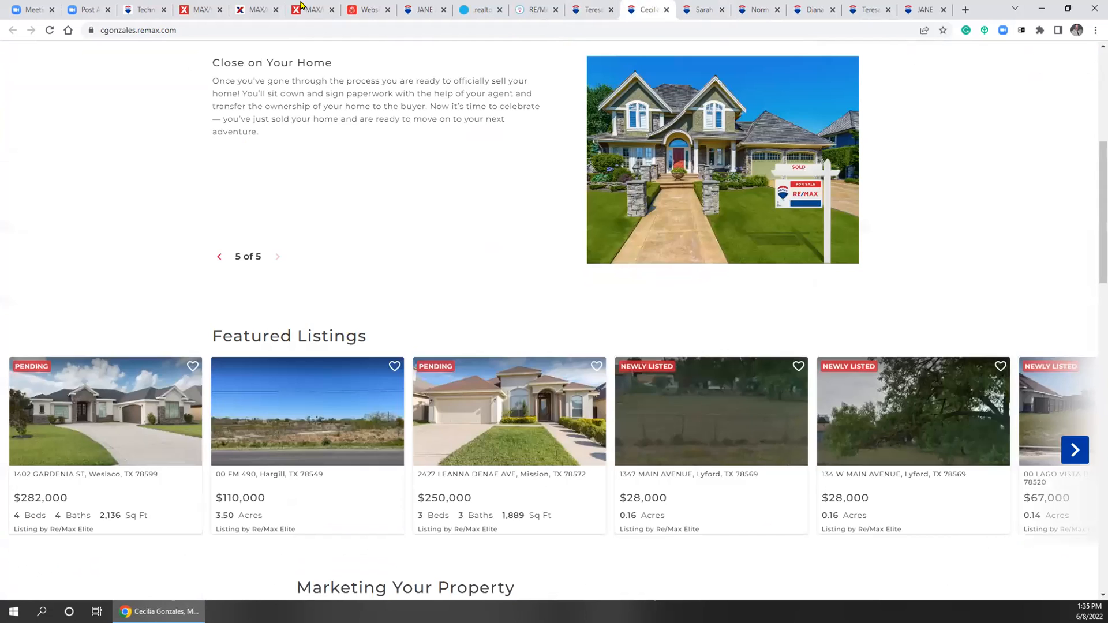
left_click(311, 10)
left_click(355, 10)
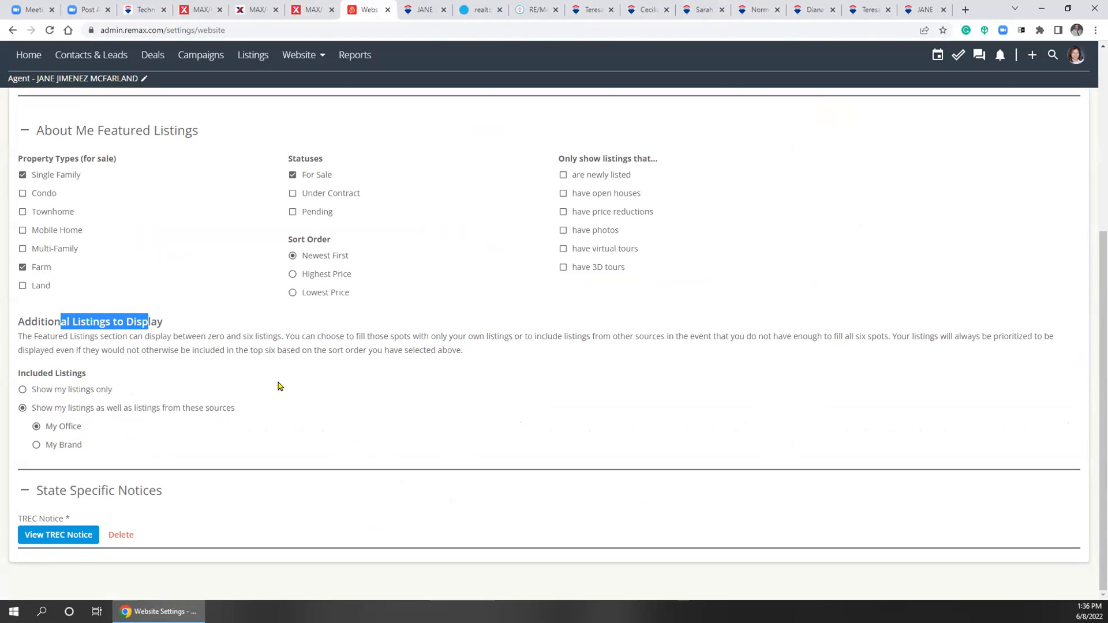
Read the TREC brokerage notice PDF, close it, and return to the top of Website Settings
left_click(60, 534)
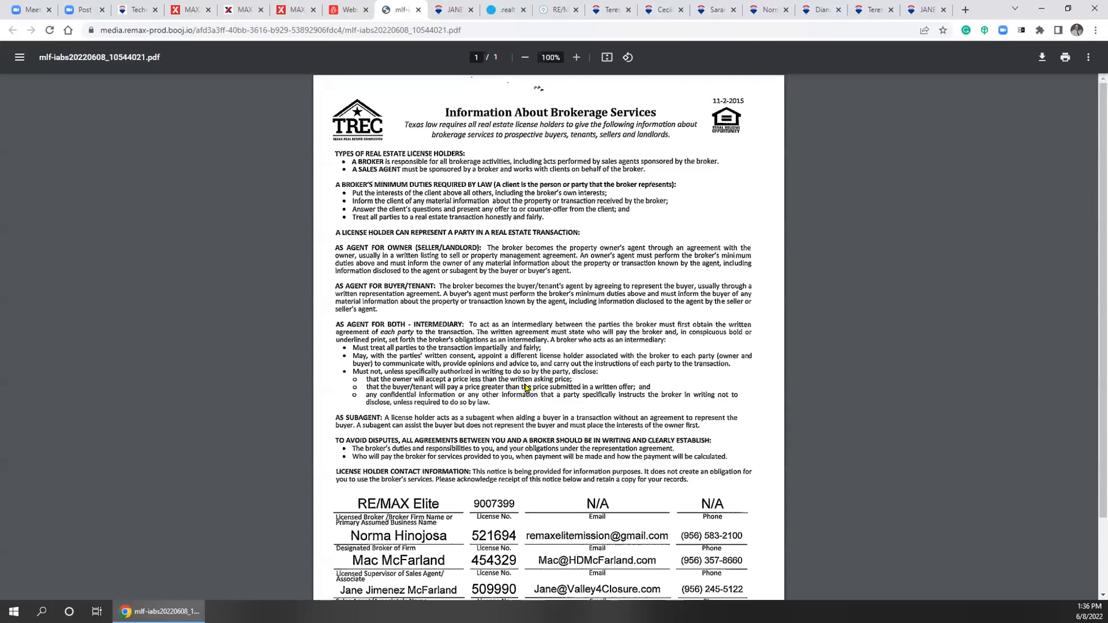
scroll(582, 391, "down", 2)
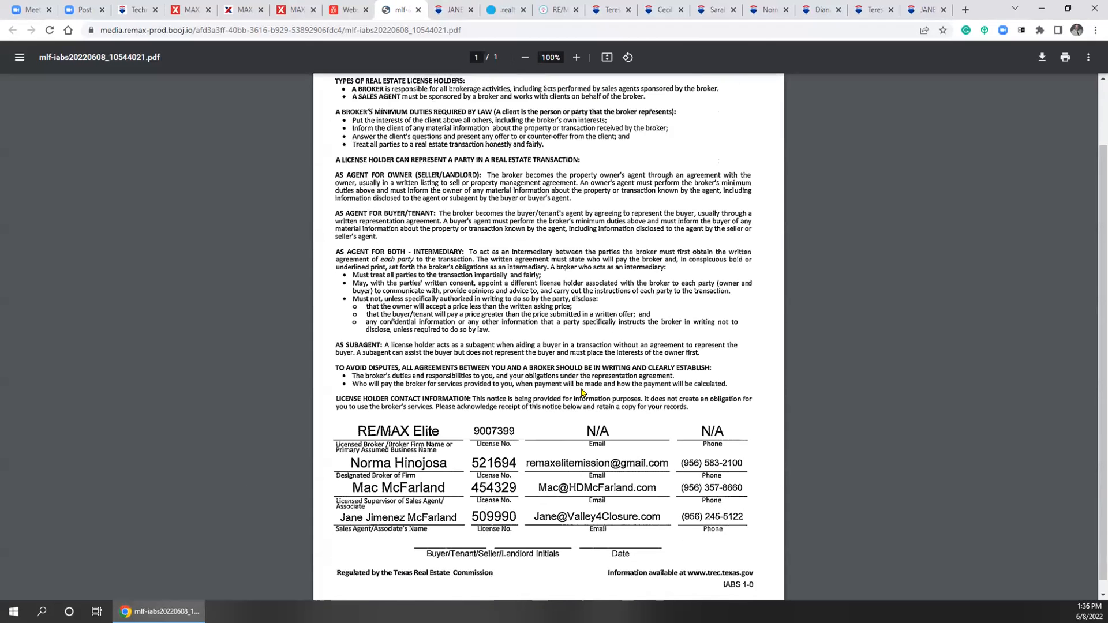
scroll(582, 392, "down", 1)
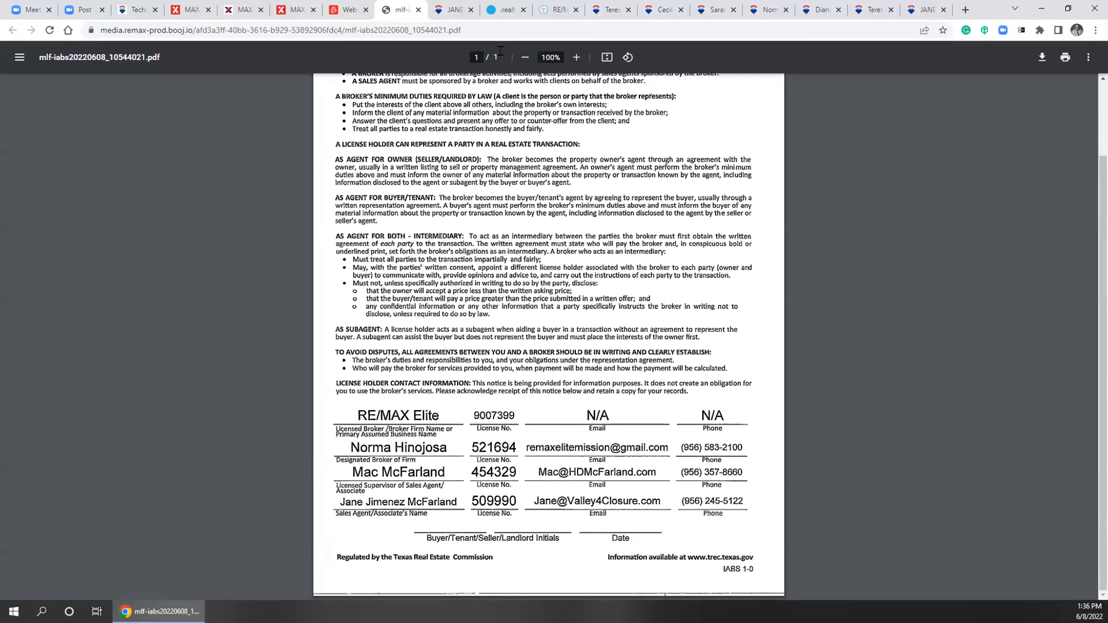
left_click(419, 10)
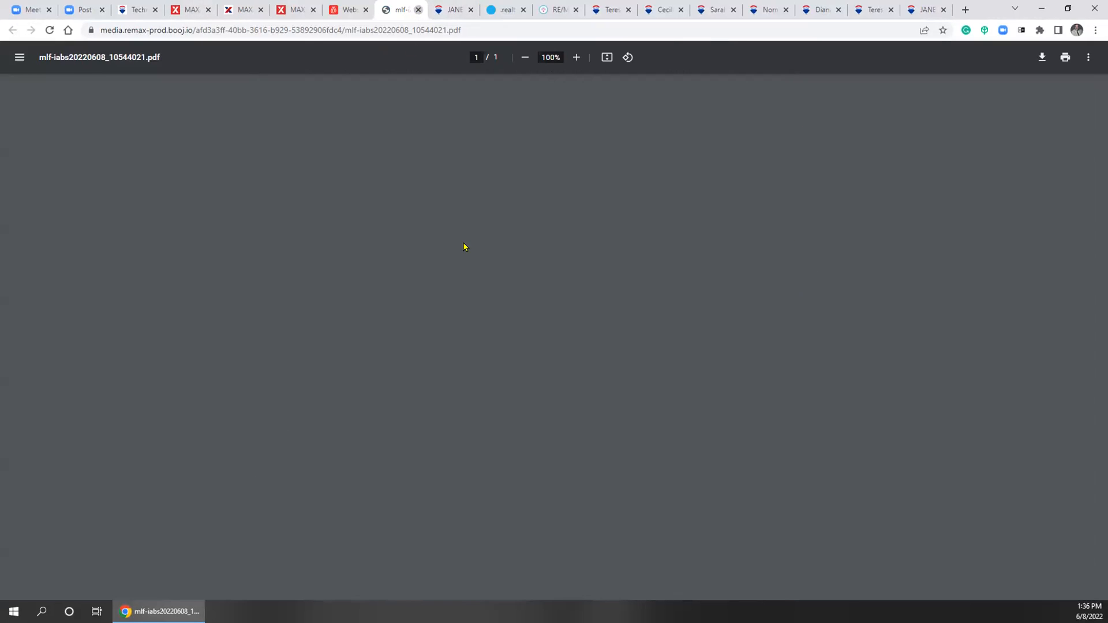
scroll(507, 309, "up", 5)
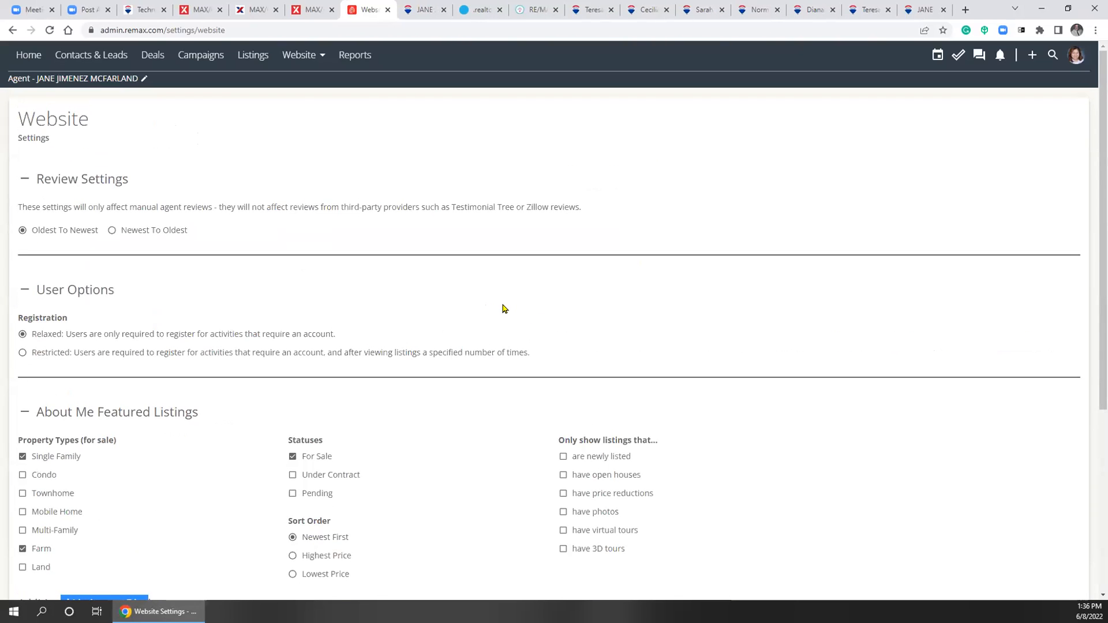
left_click(298, 55)
Visit the Website Dashboard, scroll through Website Settings, then go to the Domain Manager
left_click(313, 89)
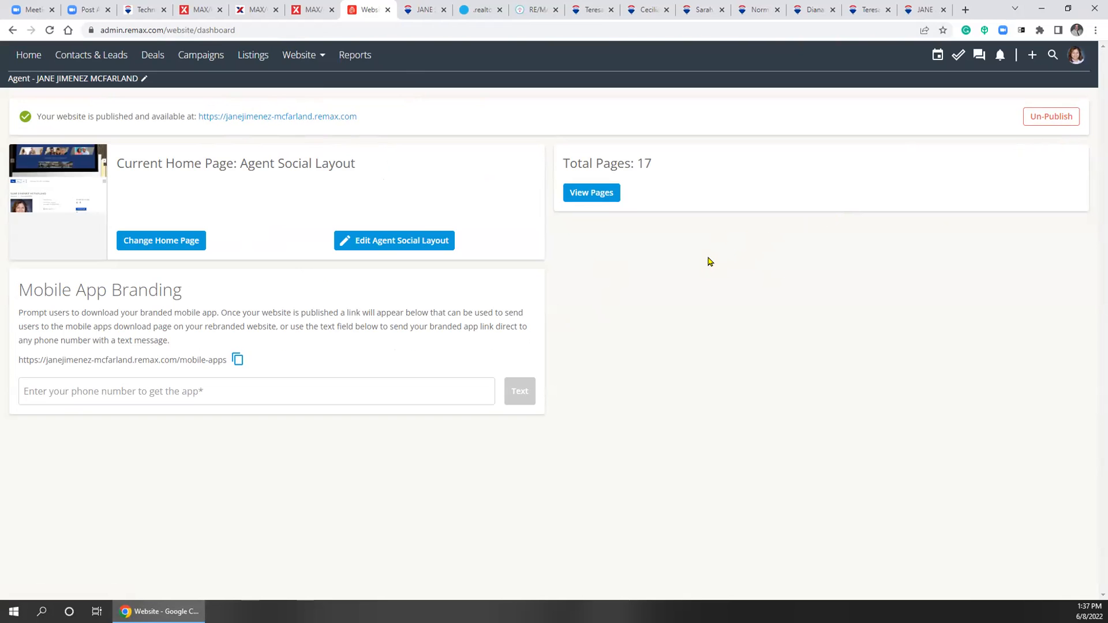
left_click(293, 55)
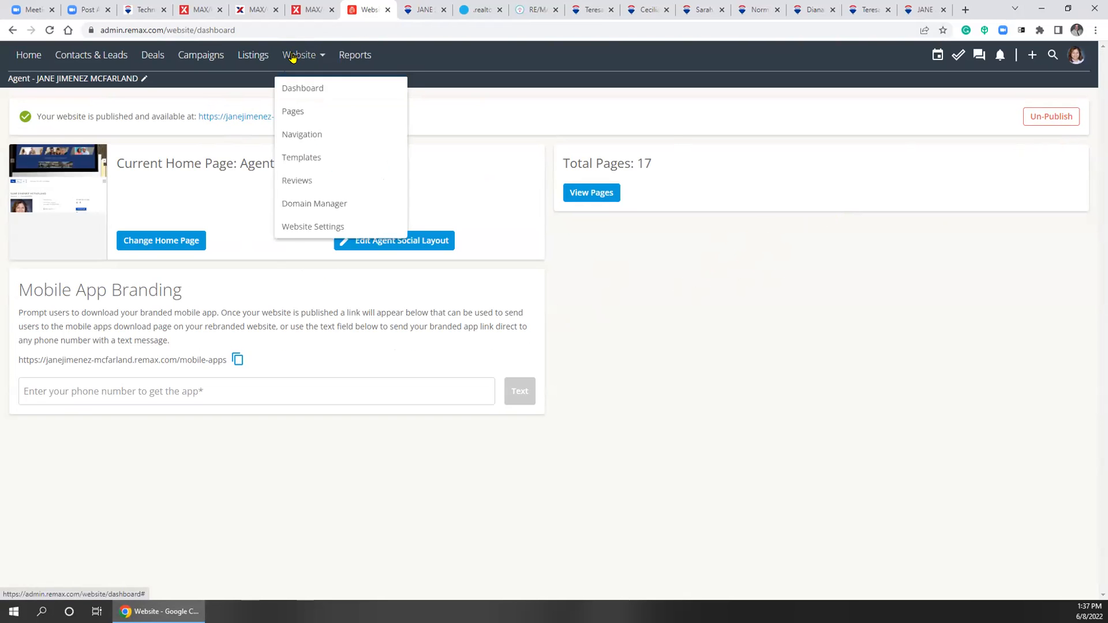
left_click(294, 227)
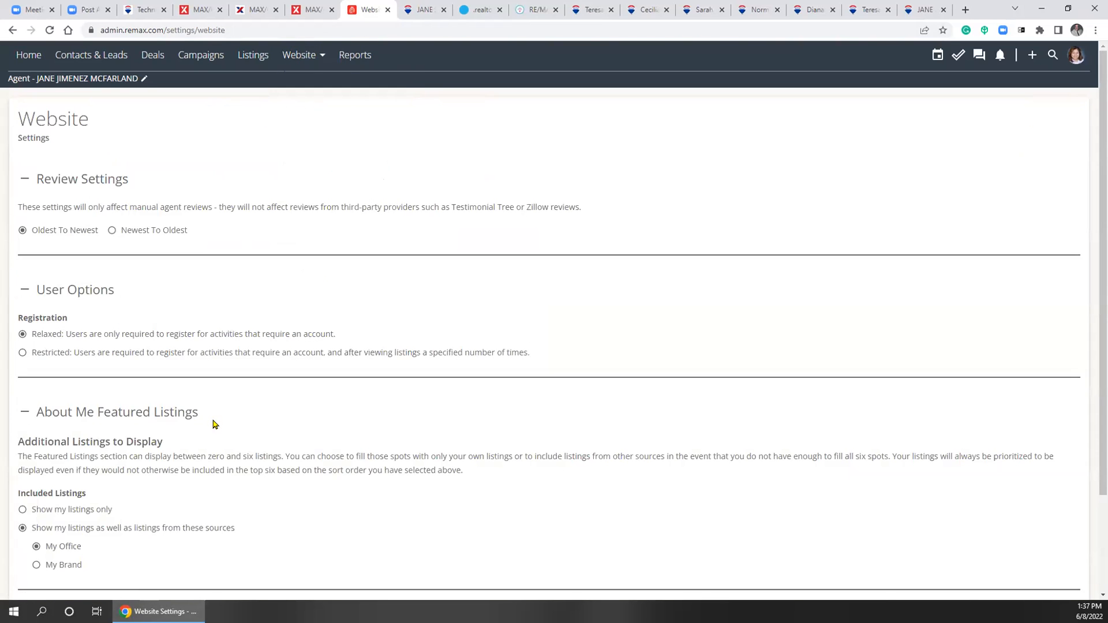
scroll(115, 520, "down", 3)
scroll(54, 557, "down", 3)
scroll(257, 384, "up", 5)
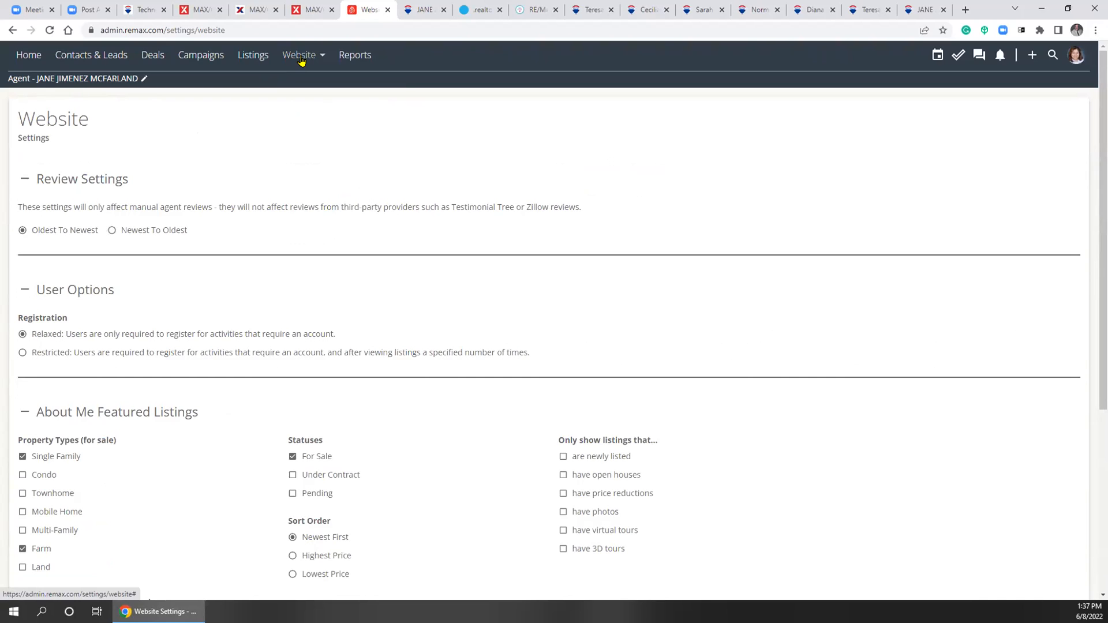
left_click(301, 58)
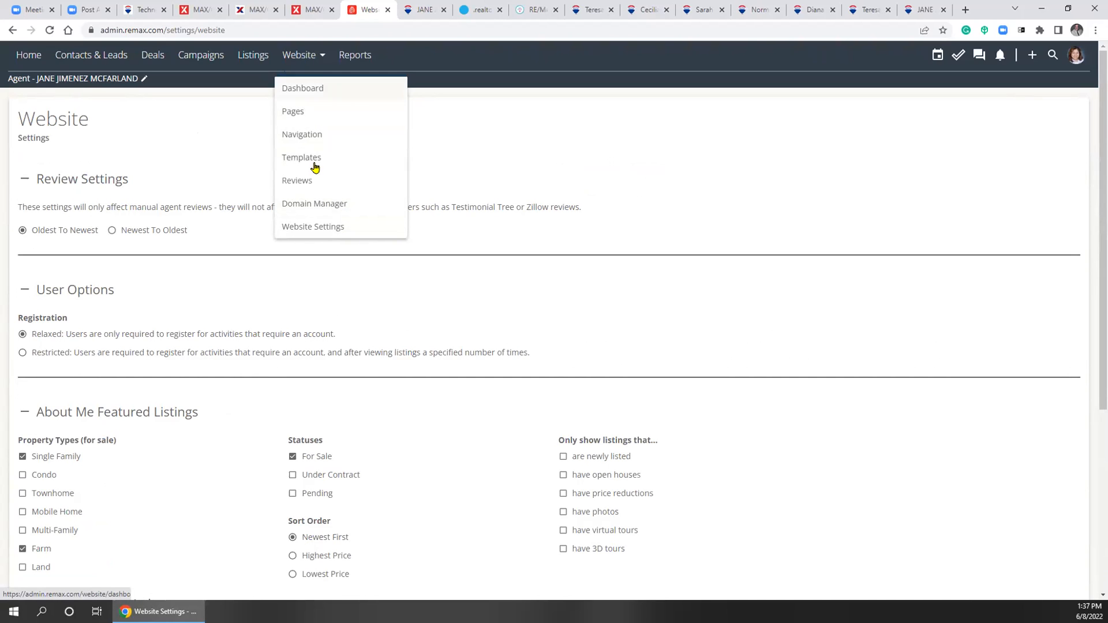
left_click(308, 207)
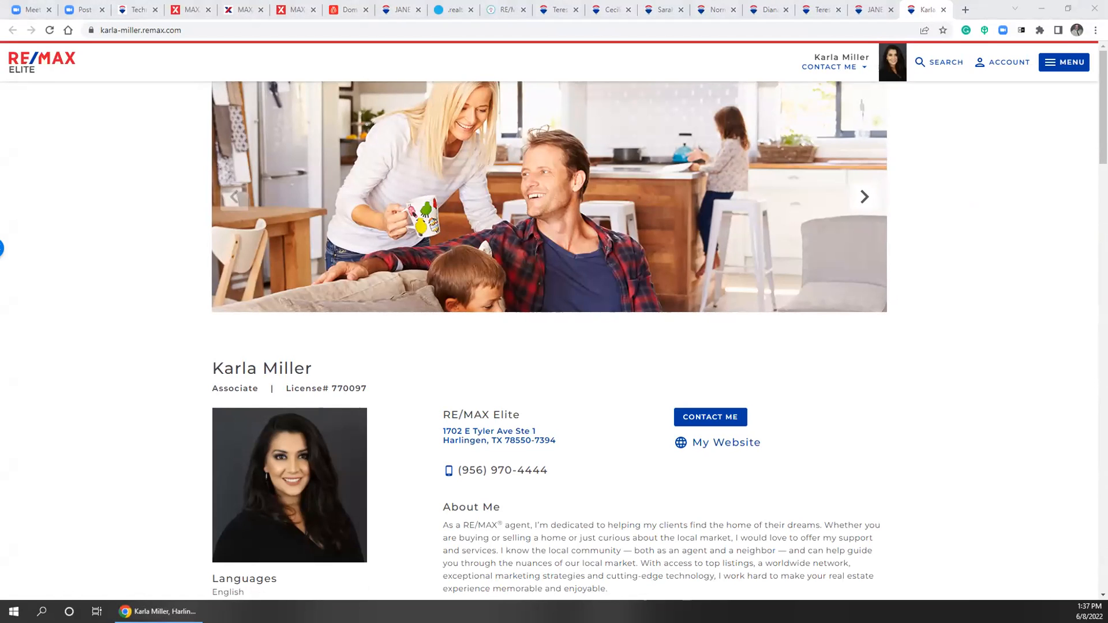
Paste the valley4closure.com address into a new tab, then close that tab and the other agent's tab
left_click(965, 9)
left_click(824, 29)
right_click(828, 30)
left_click(857, 107)
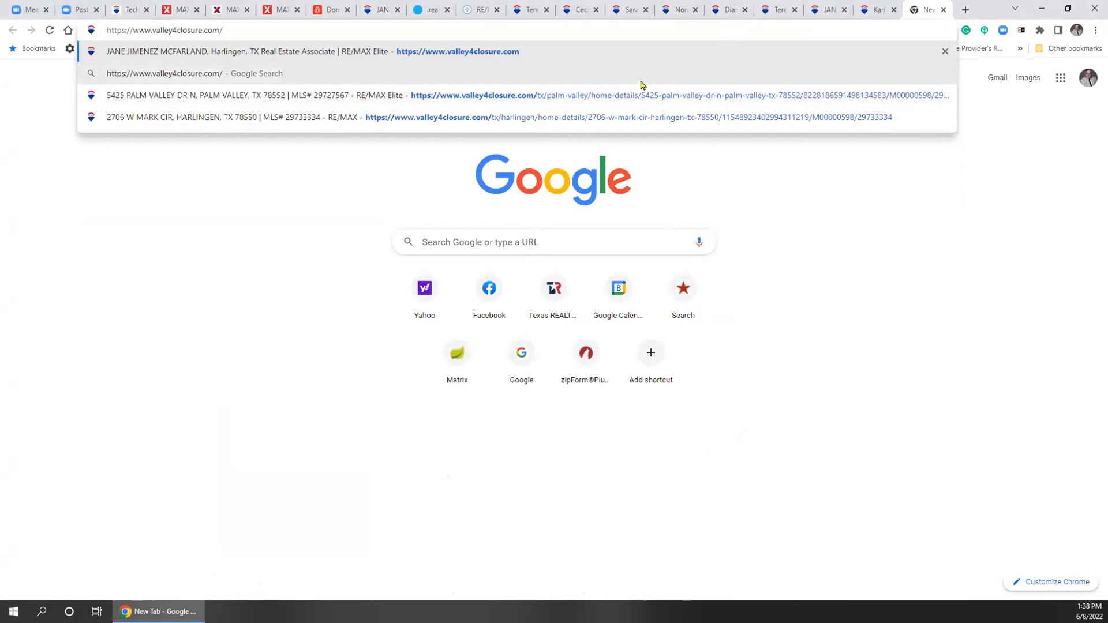
left_click(132, 215)
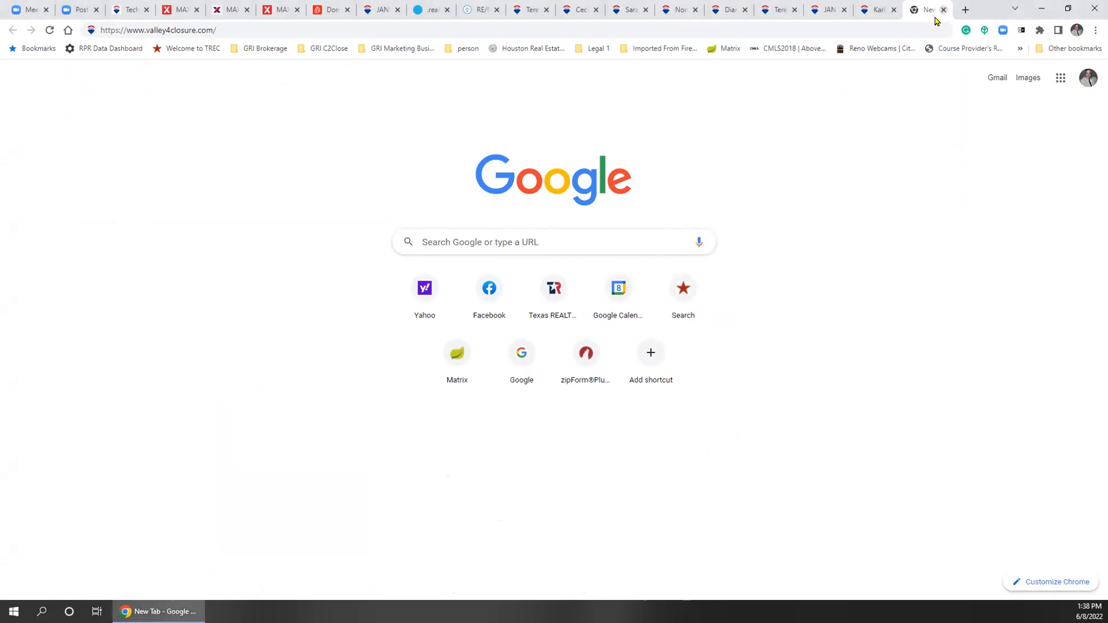
left_click(944, 10)
left_click(944, 11)
Load the copied example agent's remax.com site in a new tab and close the extra site tab
left_click(965, 10)
right_click(829, 26)
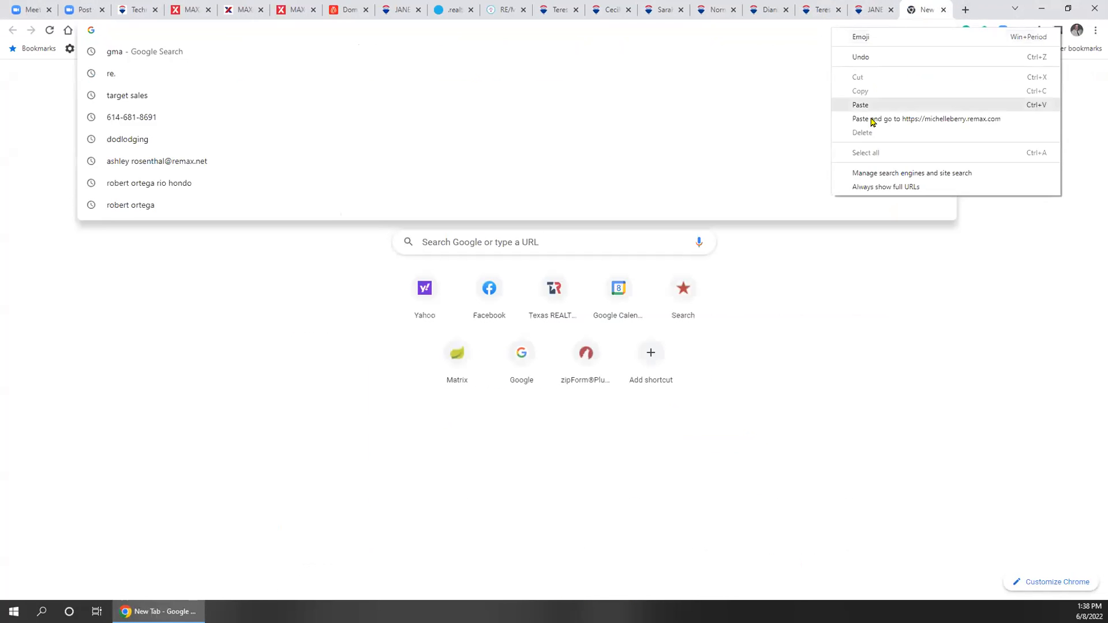
left_click(876, 104)
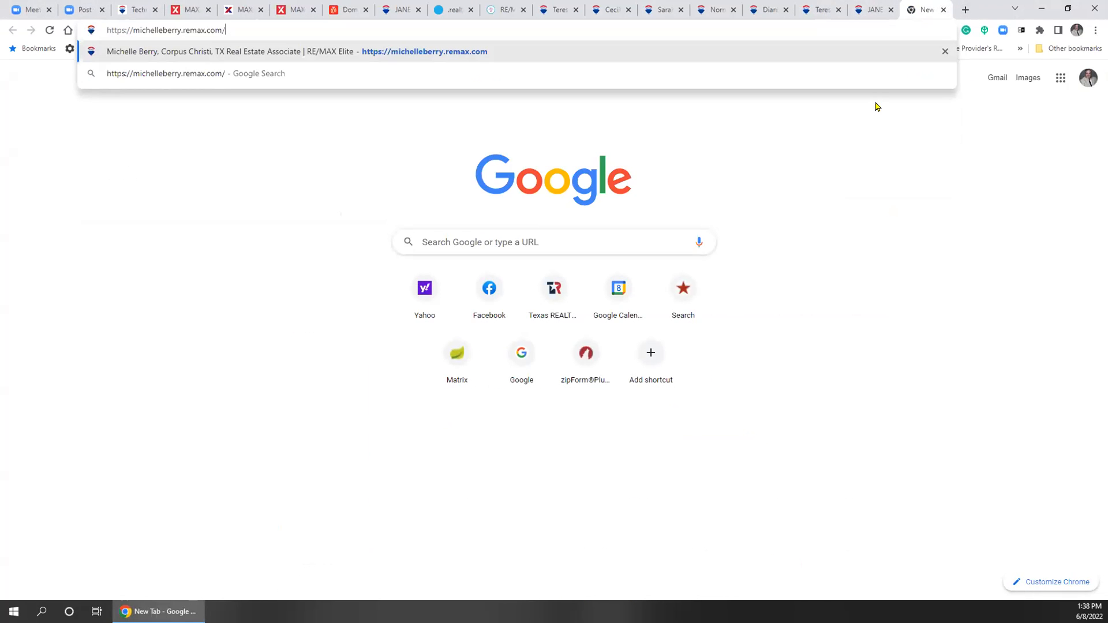
key("Return")
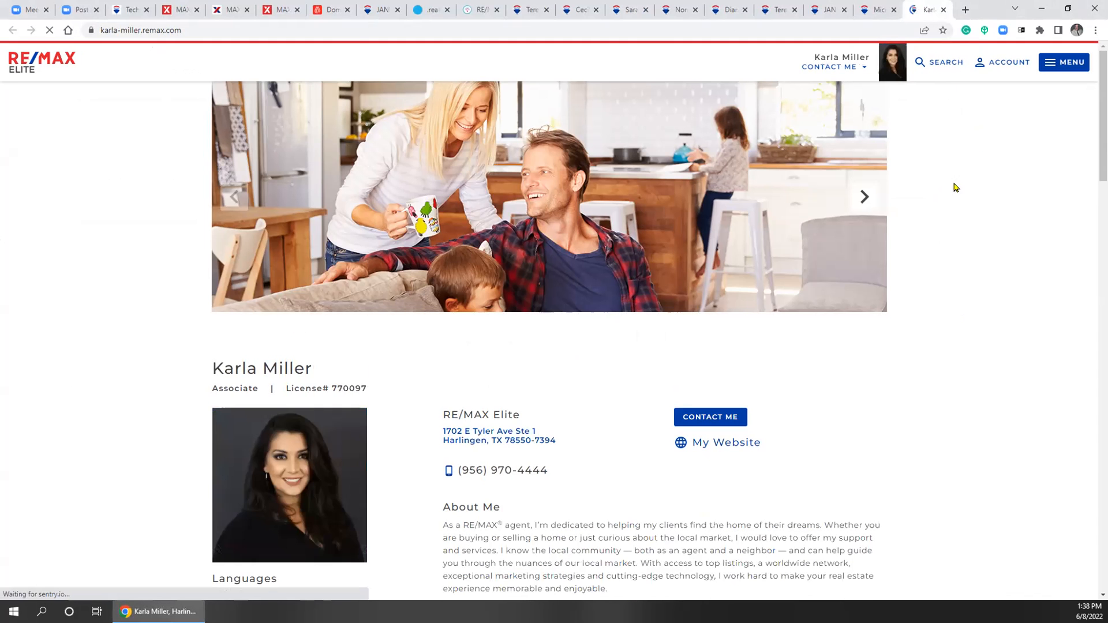
scroll(947, 183, "down", 1)
scroll(947, 183, "down", 15)
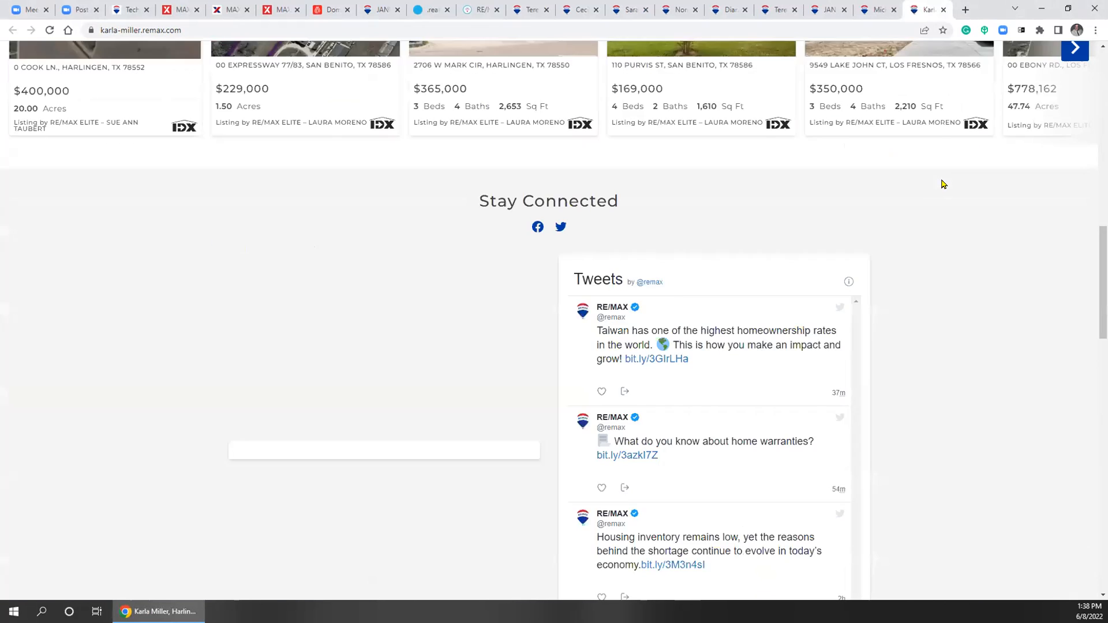
scroll(938, 170, "up", 15)
left_click(943, 9)
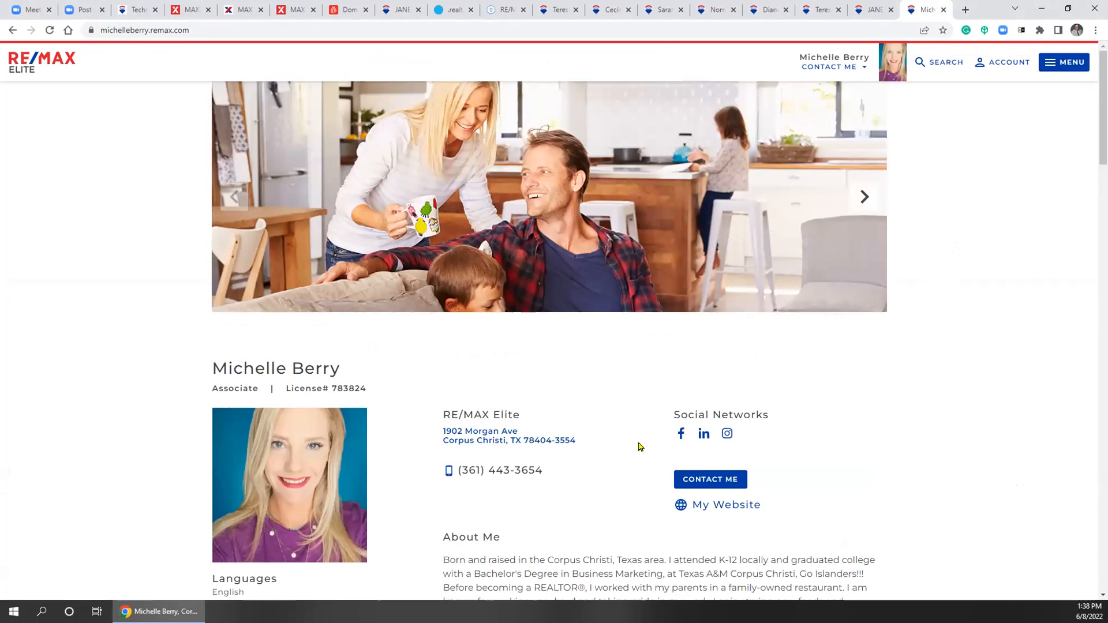
Scroll the agent's site to the footer, then view and close the TREC brokerage services PDF
scroll(923, 343, "down", 4)
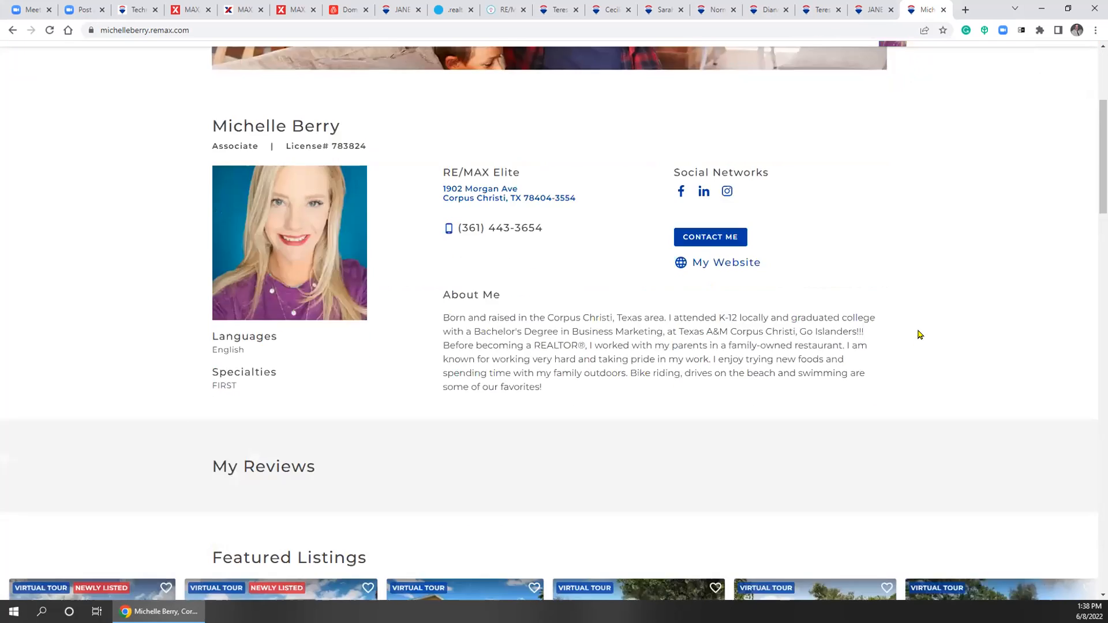
scroll(909, 329, "down", 3)
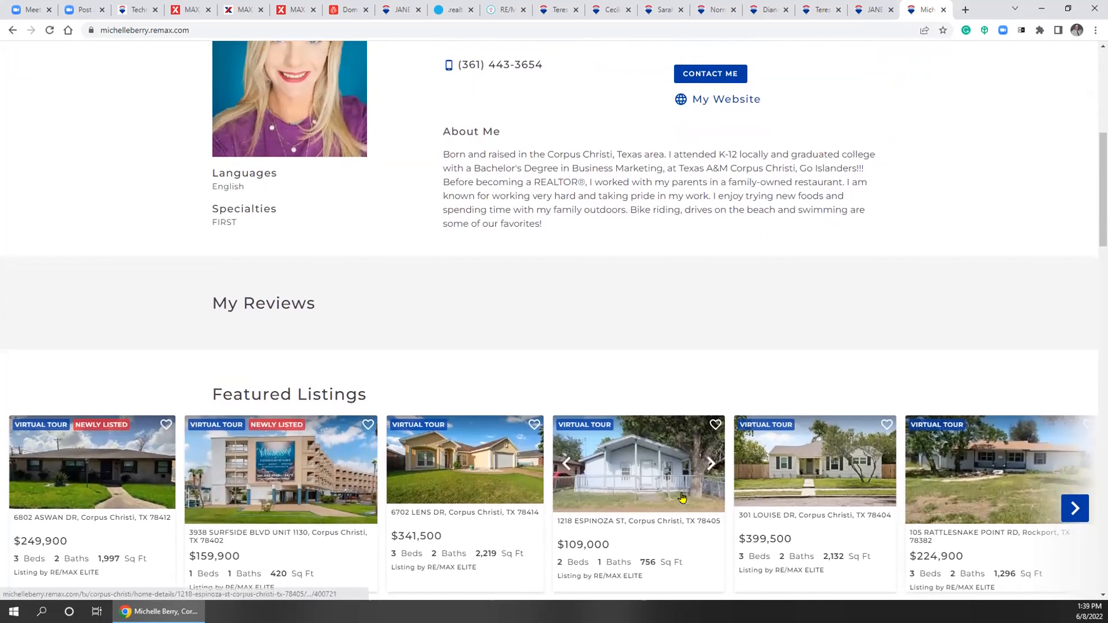
scroll(544, 522, "down", 2)
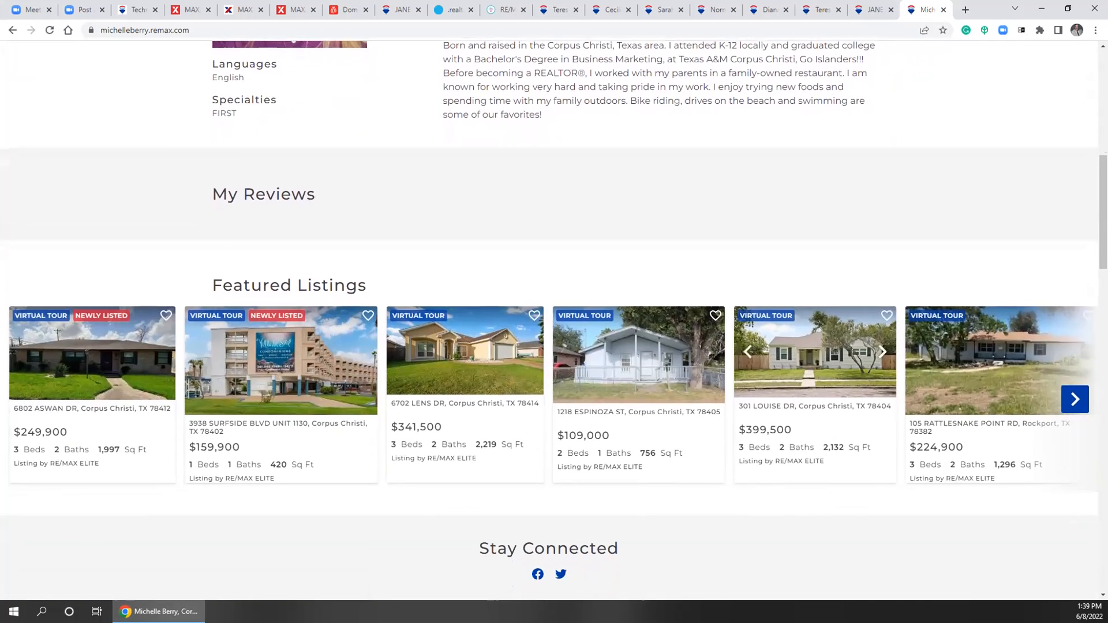
scroll(773, 506, "down", 1)
scroll(947, 415, "down", 7)
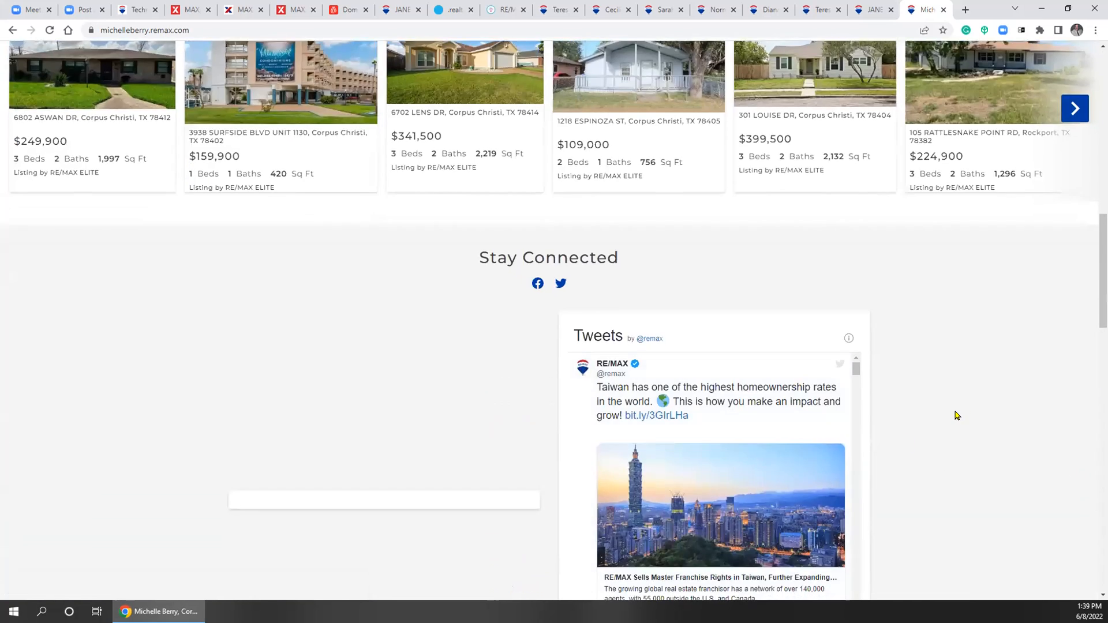
scroll(943, 415, "down", 7)
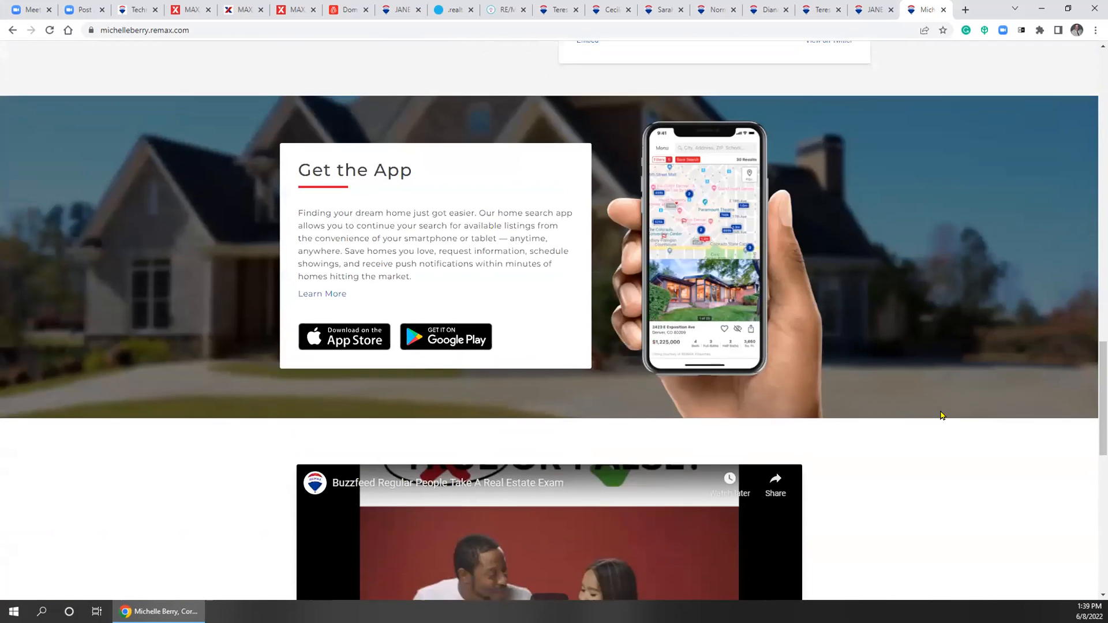
scroll(937, 415, "up", 1)
scroll(808, 509, "up", 1)
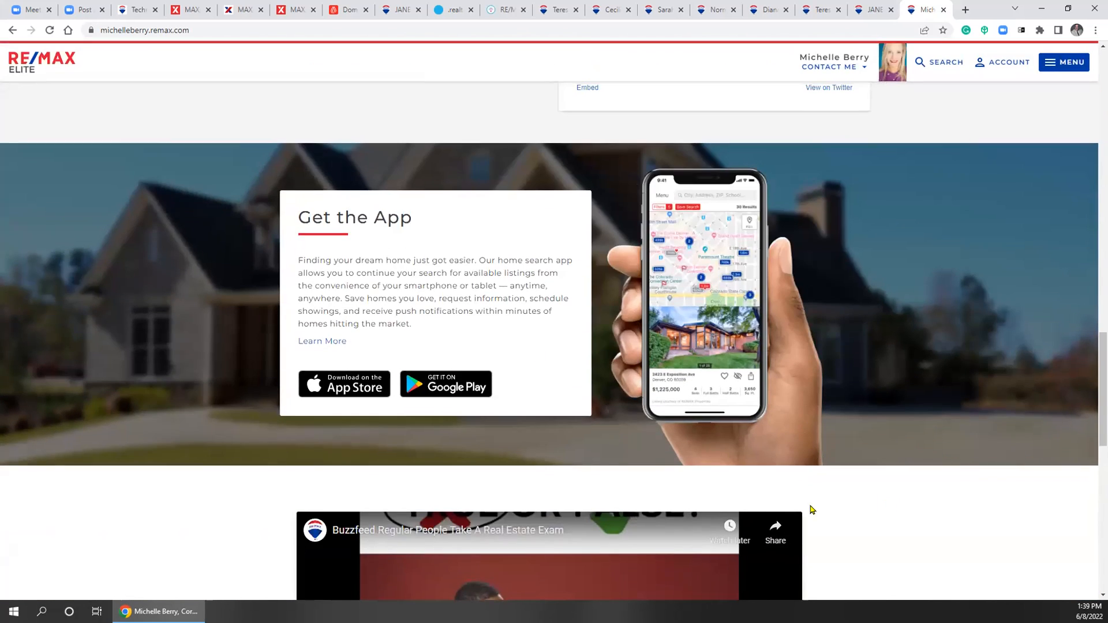
scroll(917, 479, "down", 6)
scroll(917, 455, "down", 6)
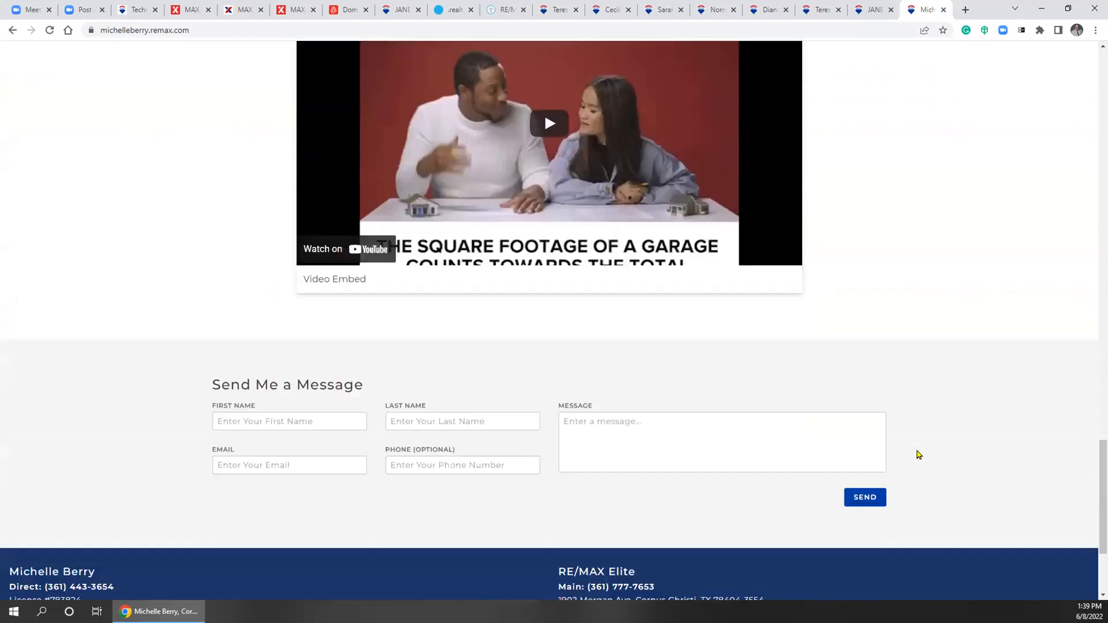
scroll(684, 464, "up", 6)
scroll(903, 557, "down", 6)
left_click(915, 544)
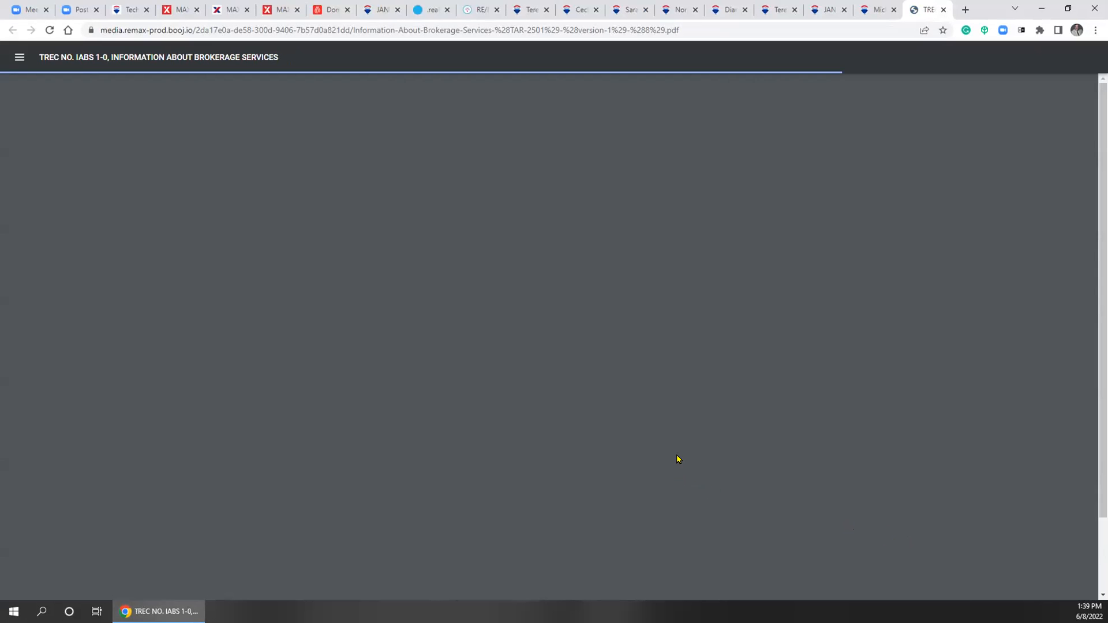
scroll(669, 453, "down", 3)
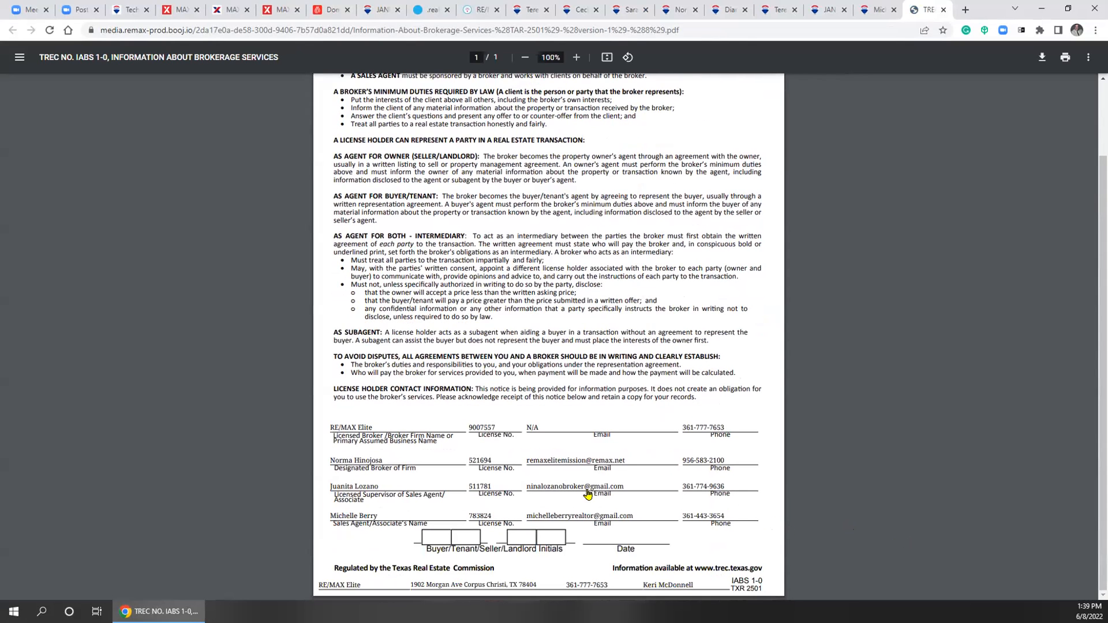
scroll(625, 474, "up", 3)
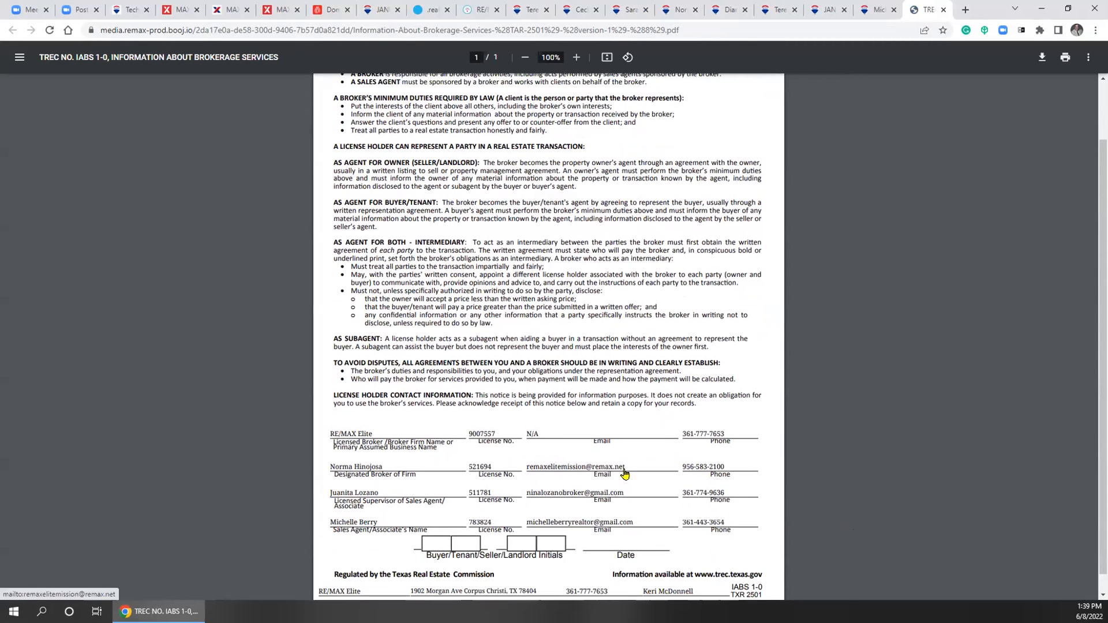
left_click(944, 10)
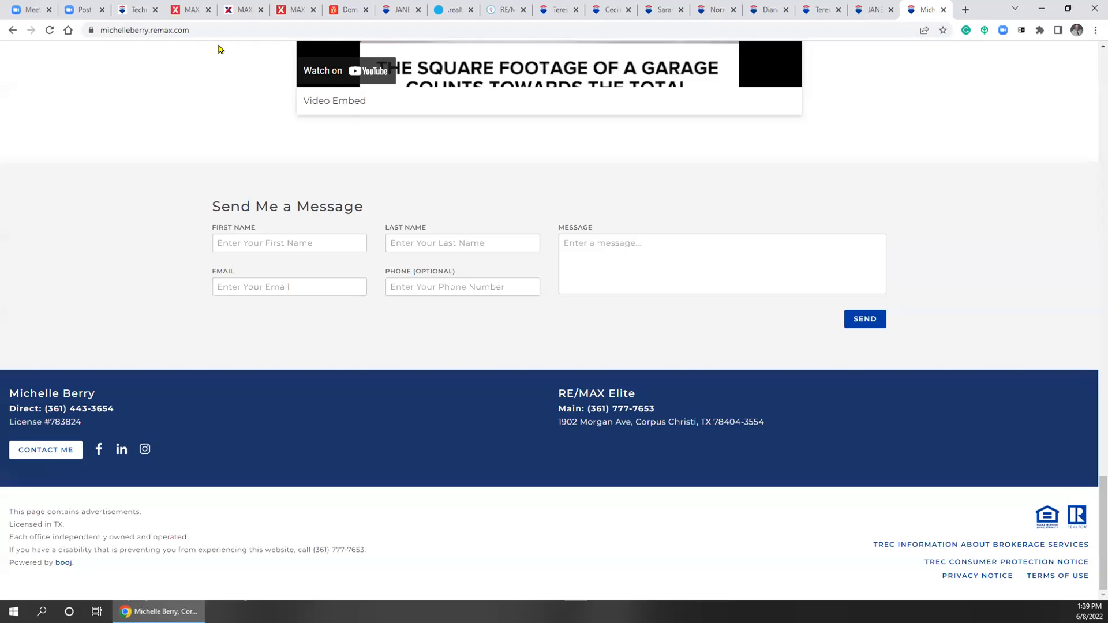
Back on the Domain Manager, highlight the notes on update delays and the required A and CNAME records
left_click(297, 10)
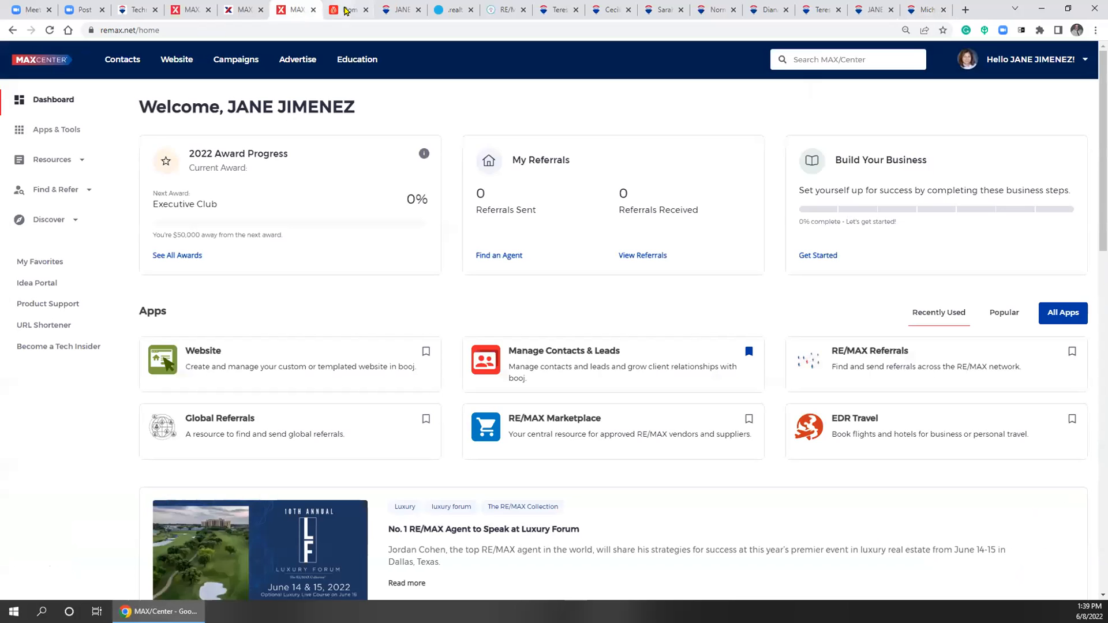
left_click(347, 10)
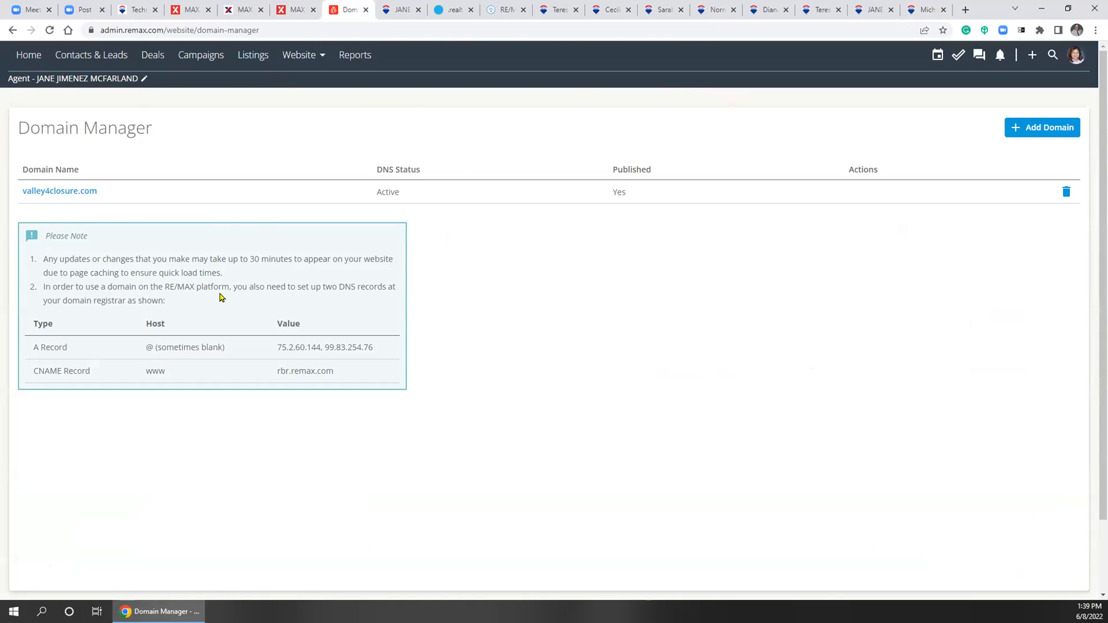
left_click(300, 55)
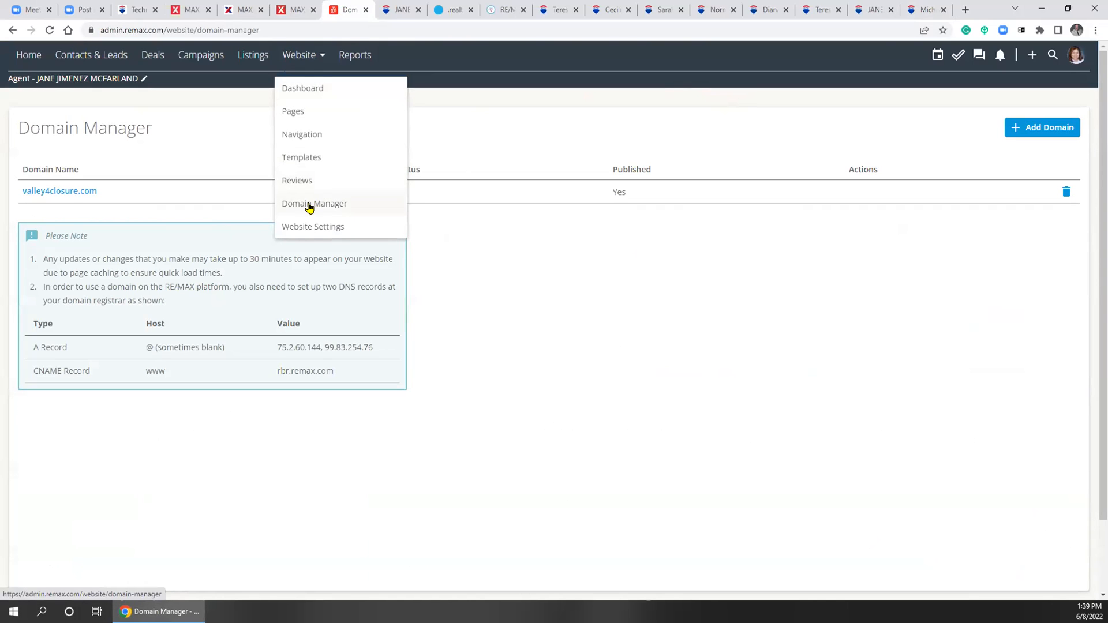
left_click(514, 278)
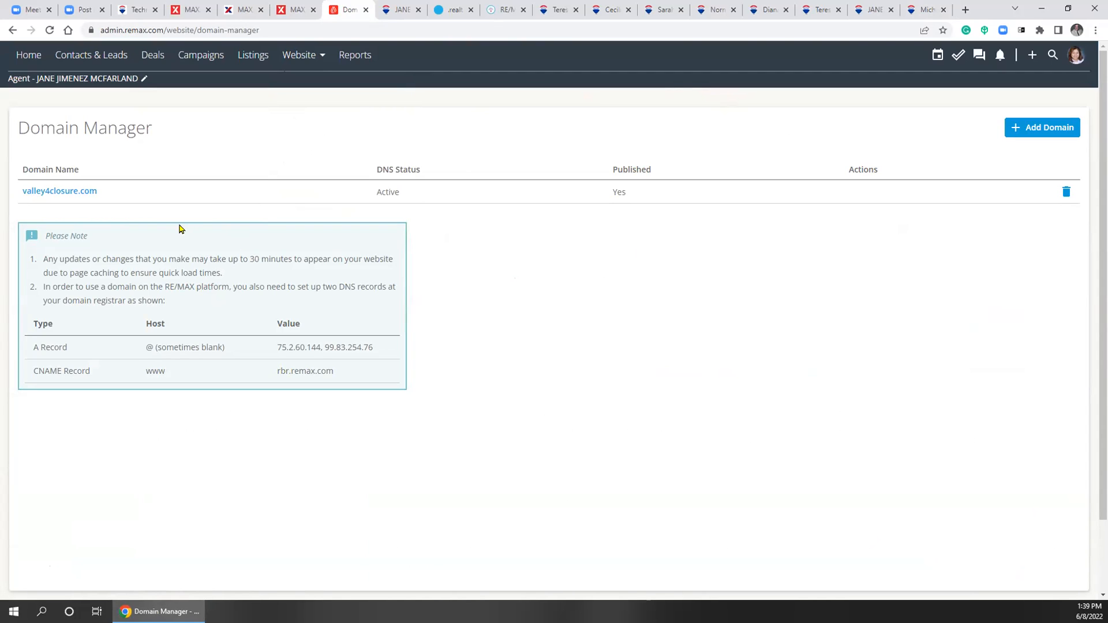
left_click_drag(144, 256, 206, 317)
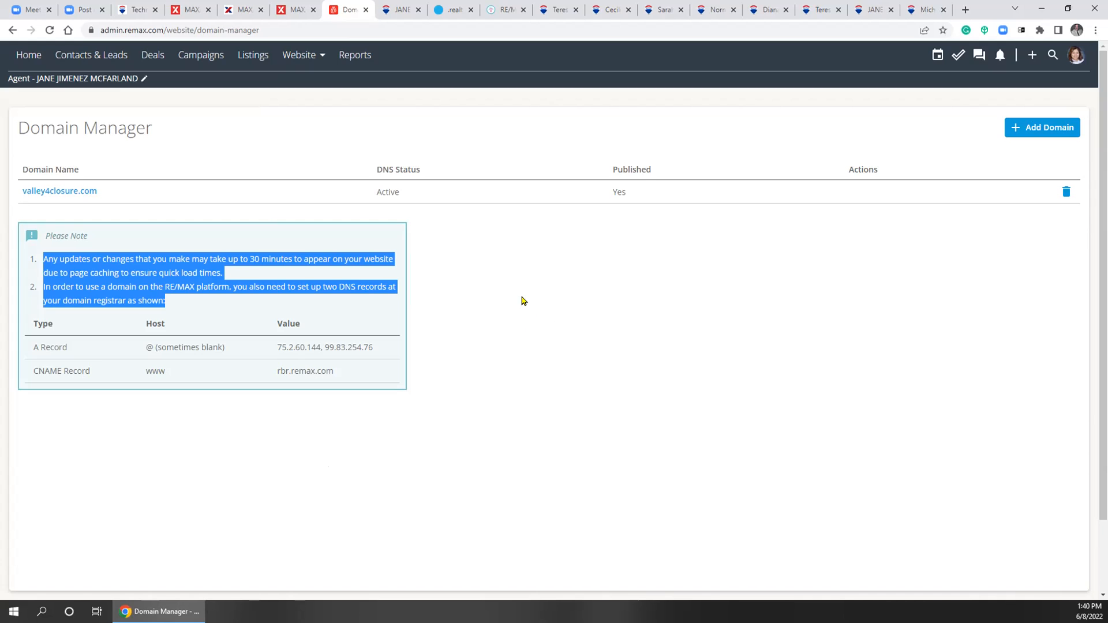
Open the Add Domain form, cancel it with nothing entered, then switch to the get.realtor tab
left_click(1029, 133)
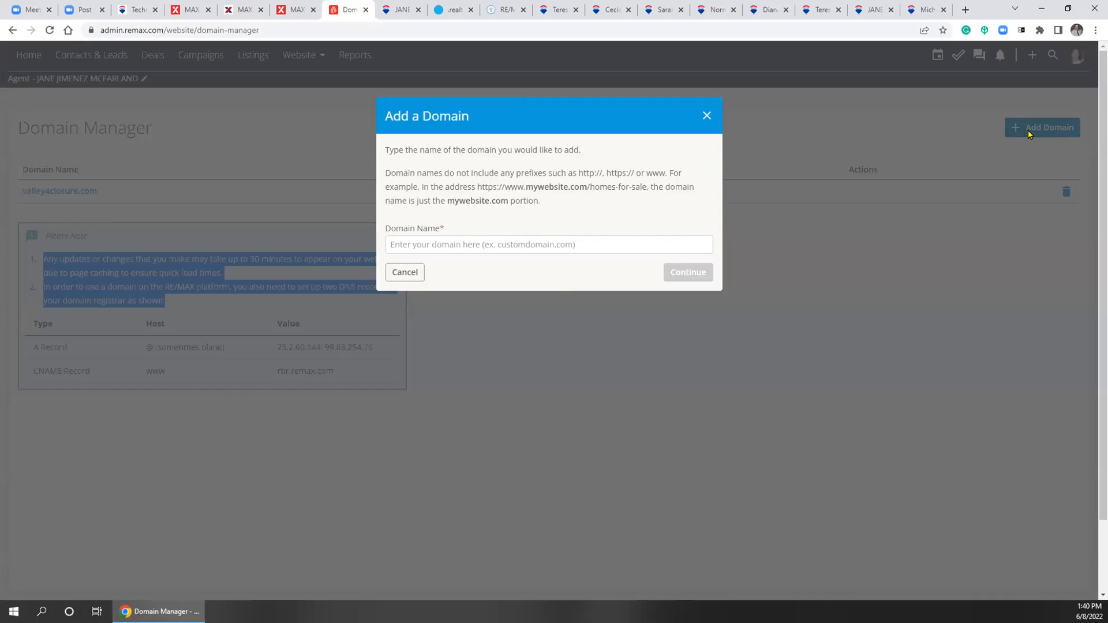
left_click(563, 247)
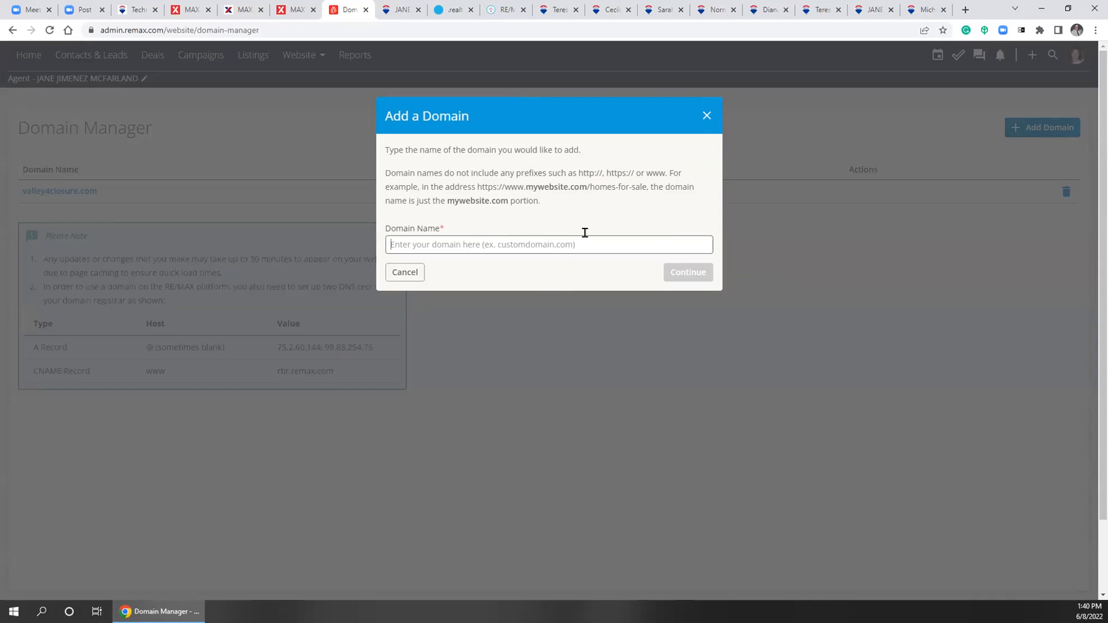
left_click(705, 117)
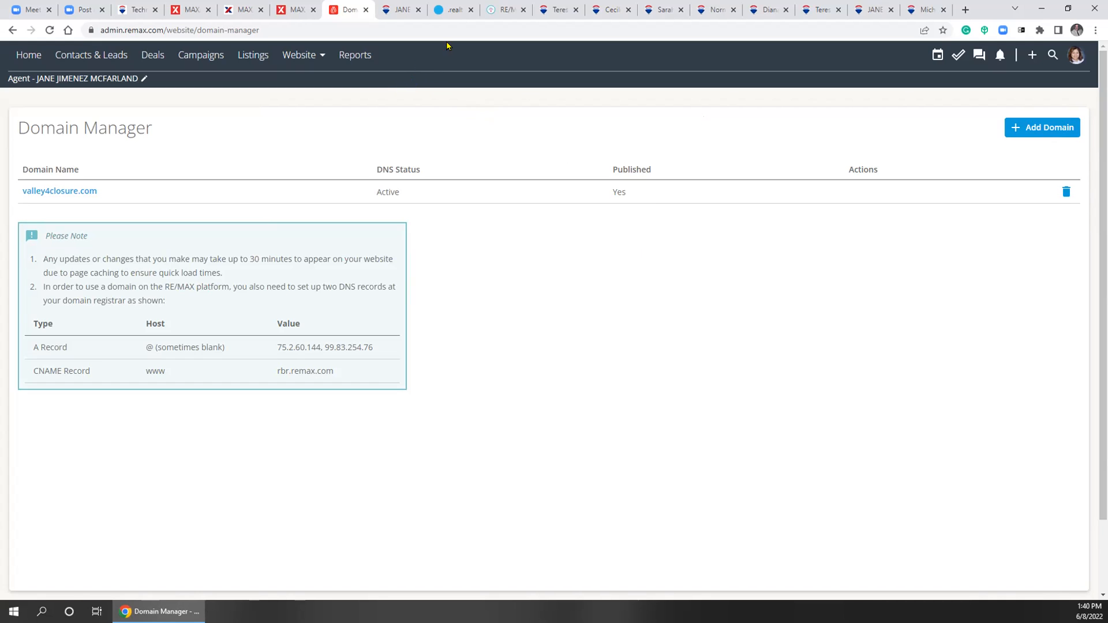
left_click(445, 11)
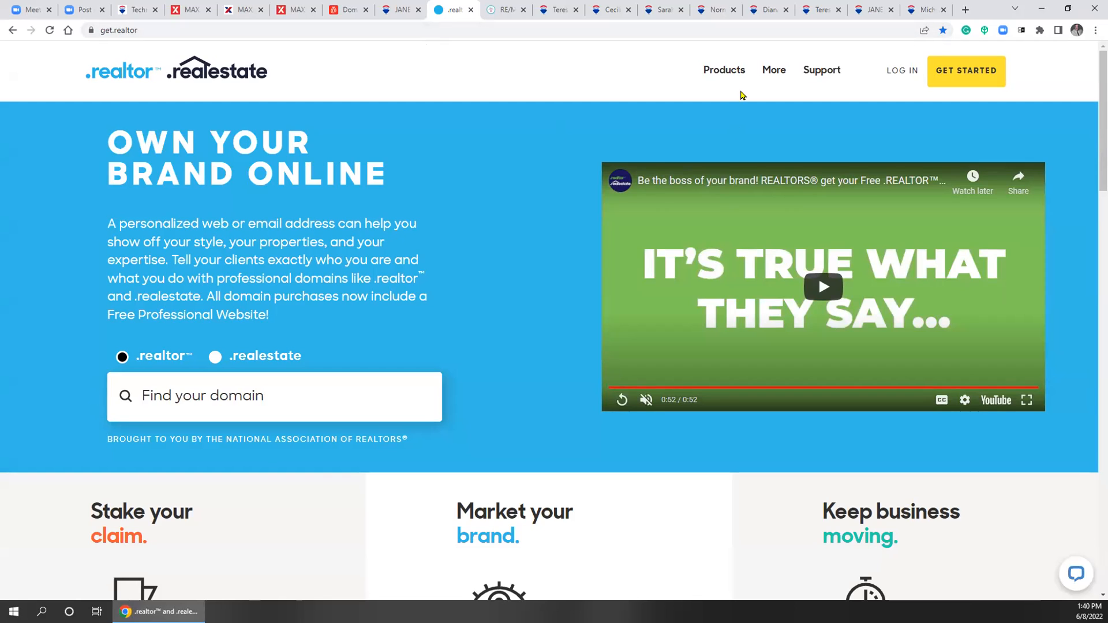
mouse_move(728, 70)
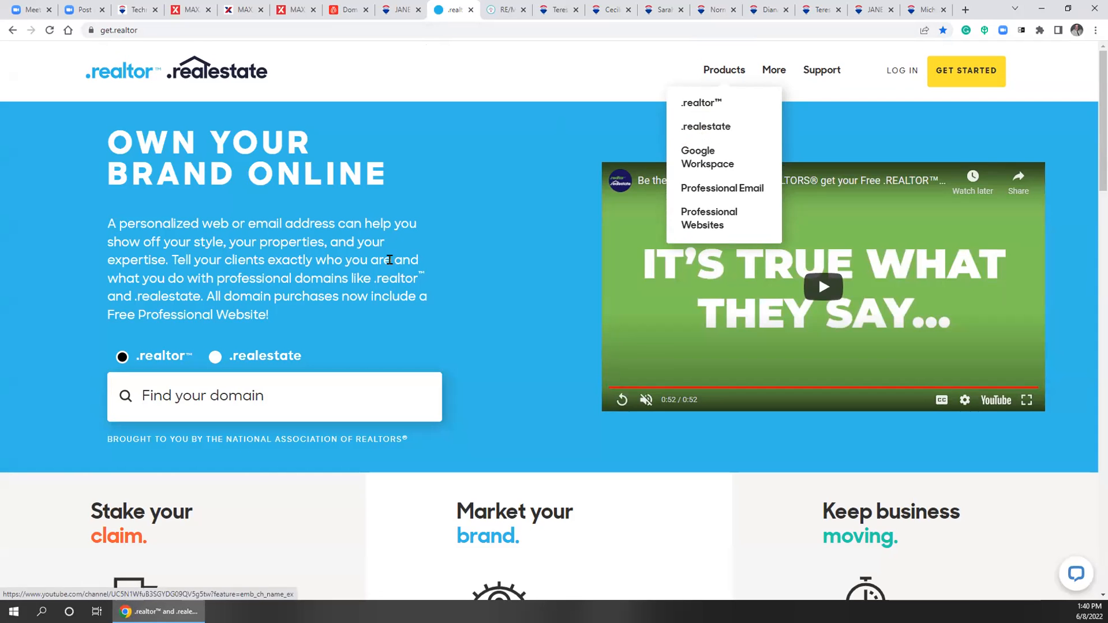
scroll(389, 260, "down", 10)
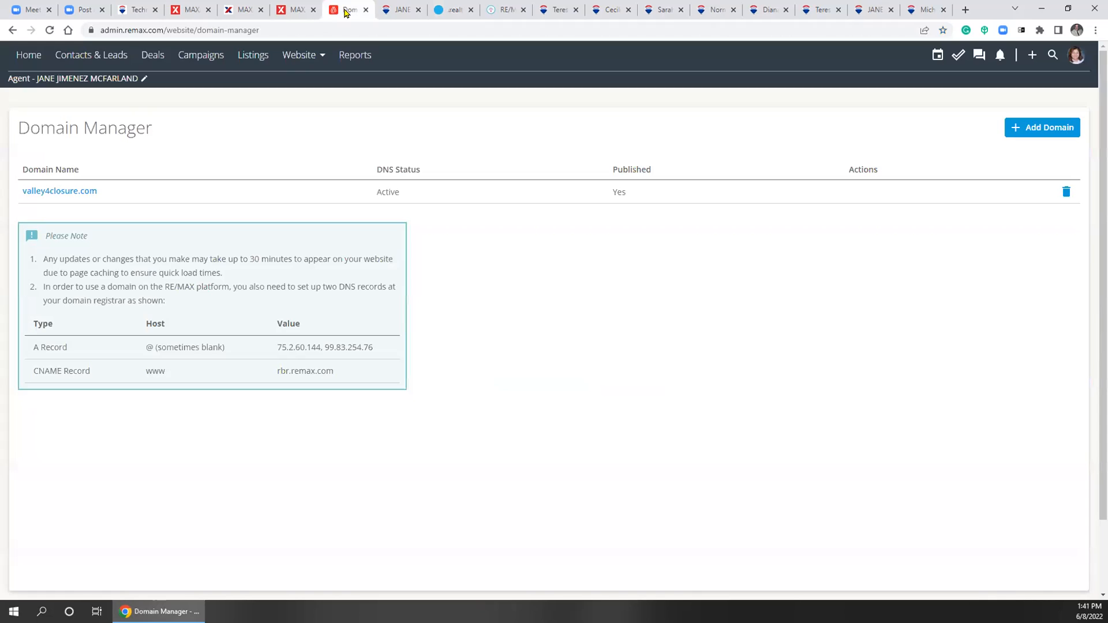
left_click(361, 15)
left_click(445, 10)
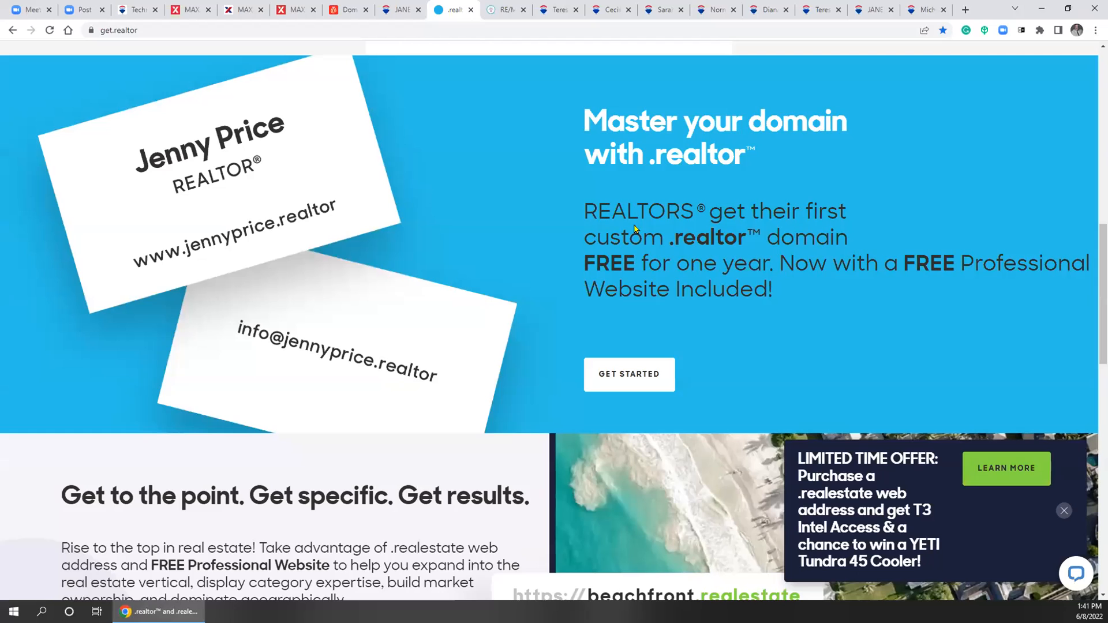
scroll(715, 236, "up", 10)
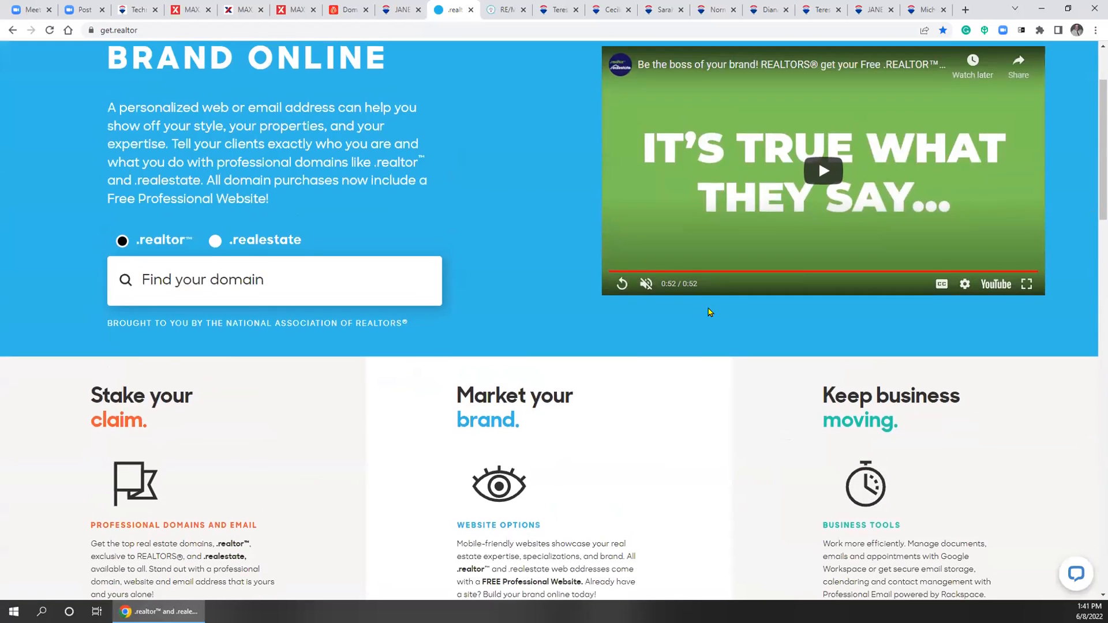
scroll(710, 312, "up", 2)
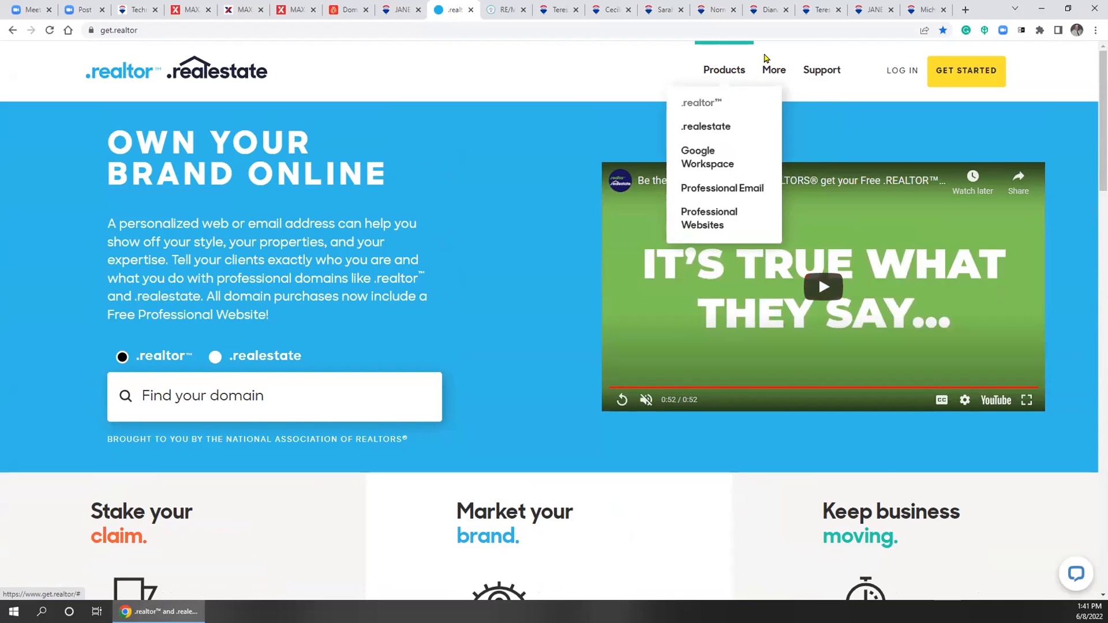
Open get.realtor's Pricing page and scroll through the .realtor and .realestate web address cards
mouse_move(774, 69)
left_click(746, 152)
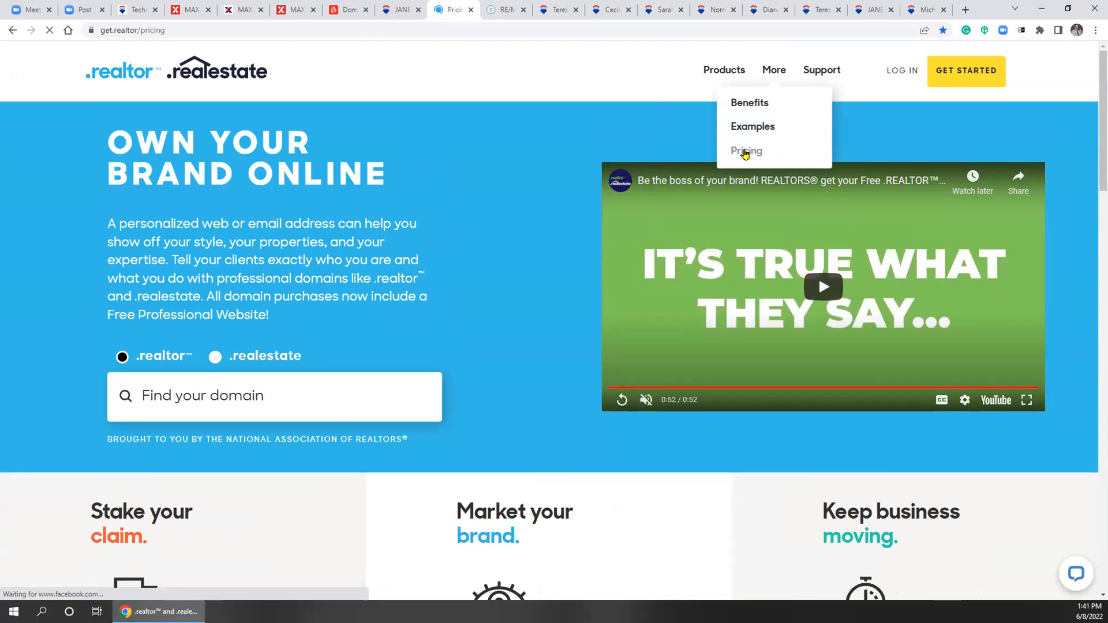
scroll(583, 295, "down", 4)
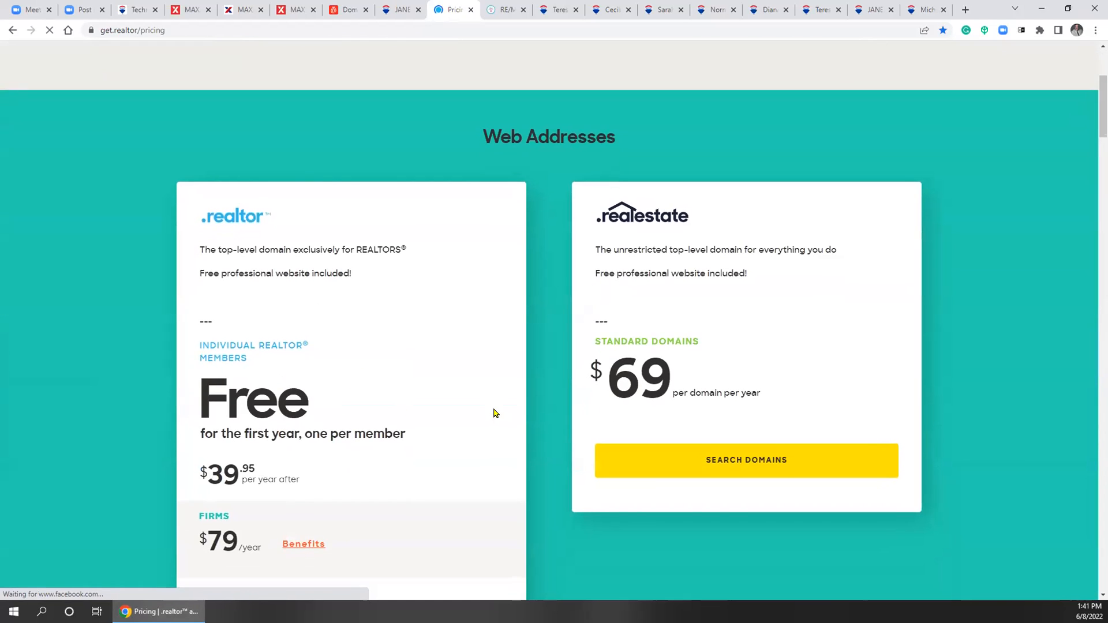
scroll(515, 388, "down", 2)
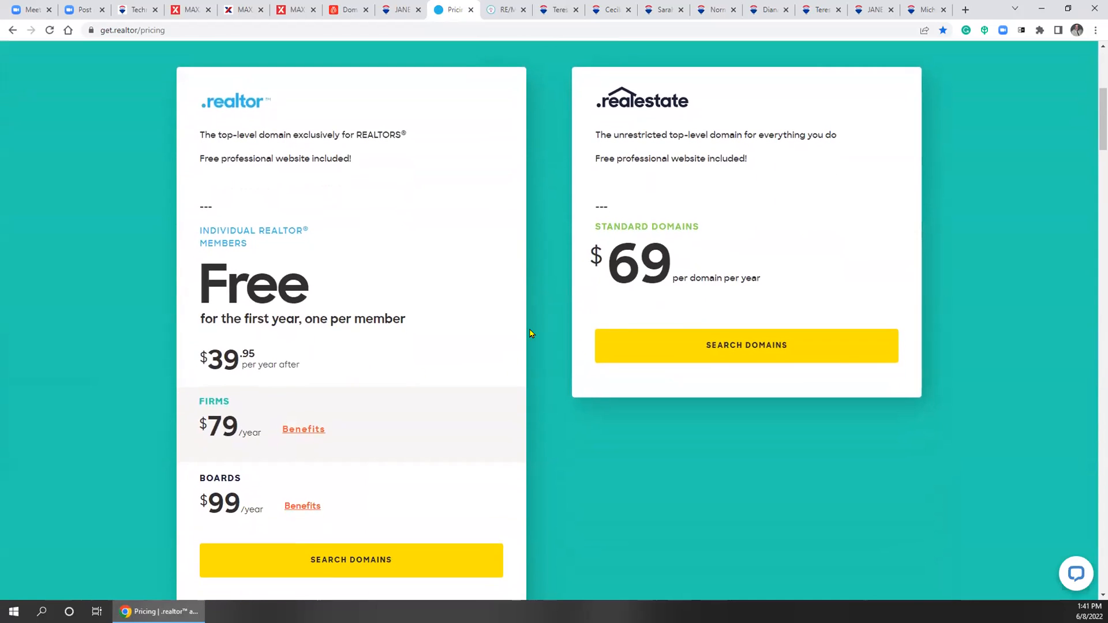
scroll(516, 335, "up", 2)
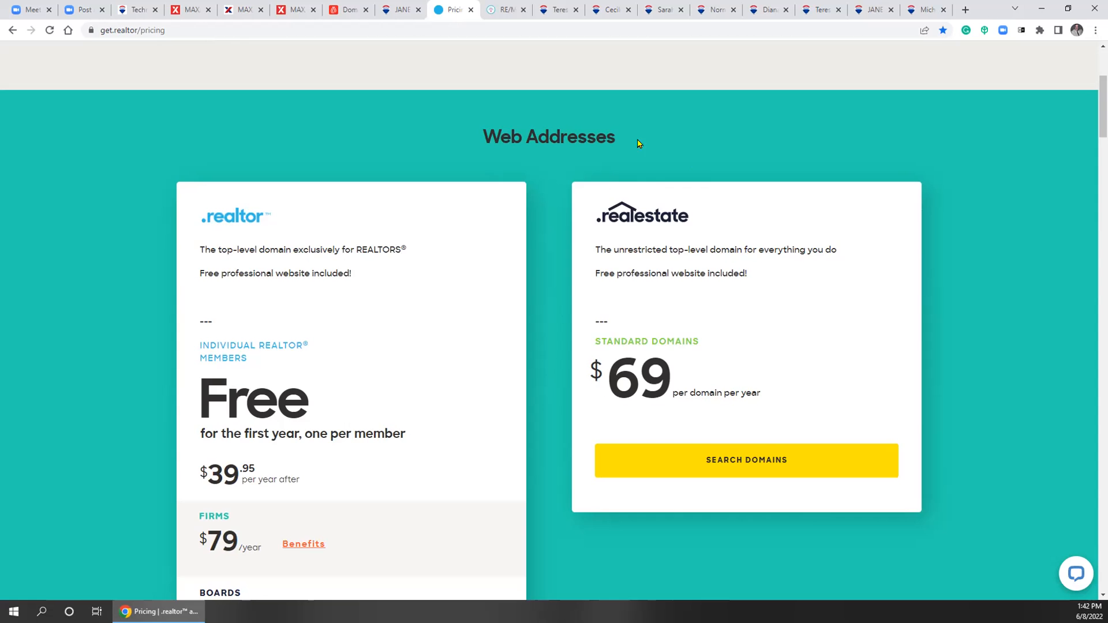
scroll(582, 191, "up", 4)
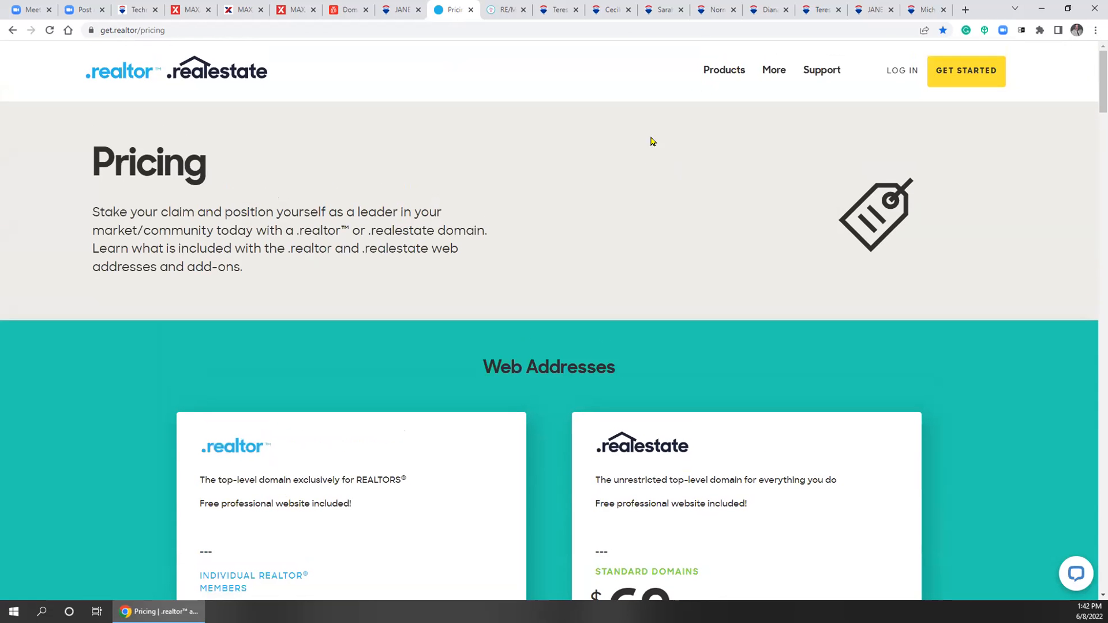
Highlight 'Free' and the free professional website line on the .realtor pricing card
left_click(712, 81)
scroll(366, 421, "down", 3)
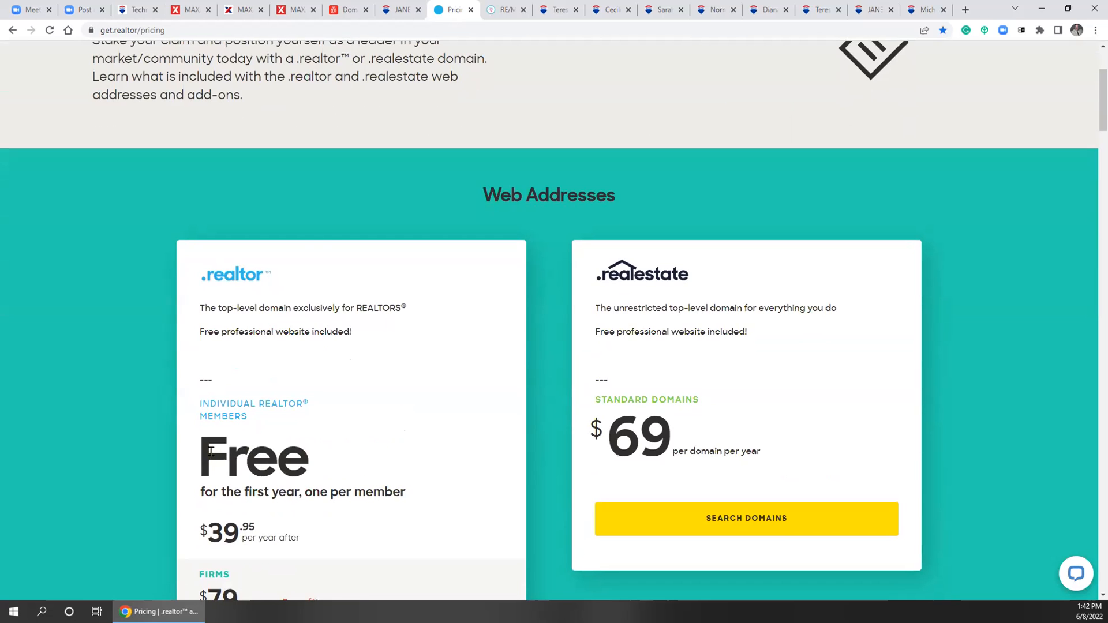
left_click_drag(206, 452, 350, 483)
left_click_drag(200, 330, 353, 347)
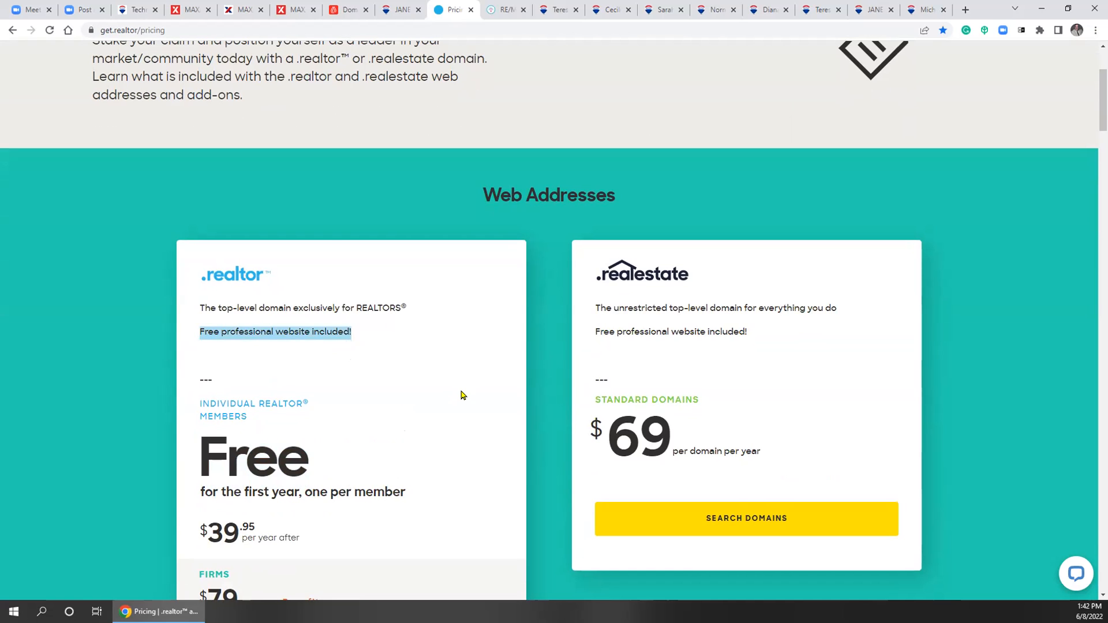
left_click(227, 463)
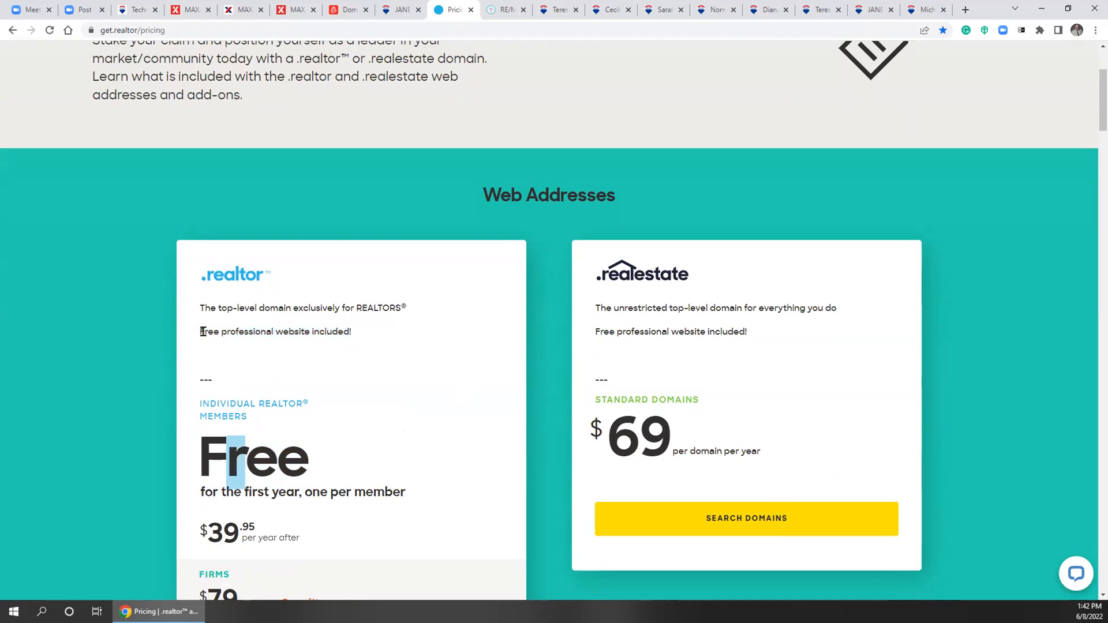
left_click_drag(205, 333, 340, 354)
scroll(465, 369, "up", 3)
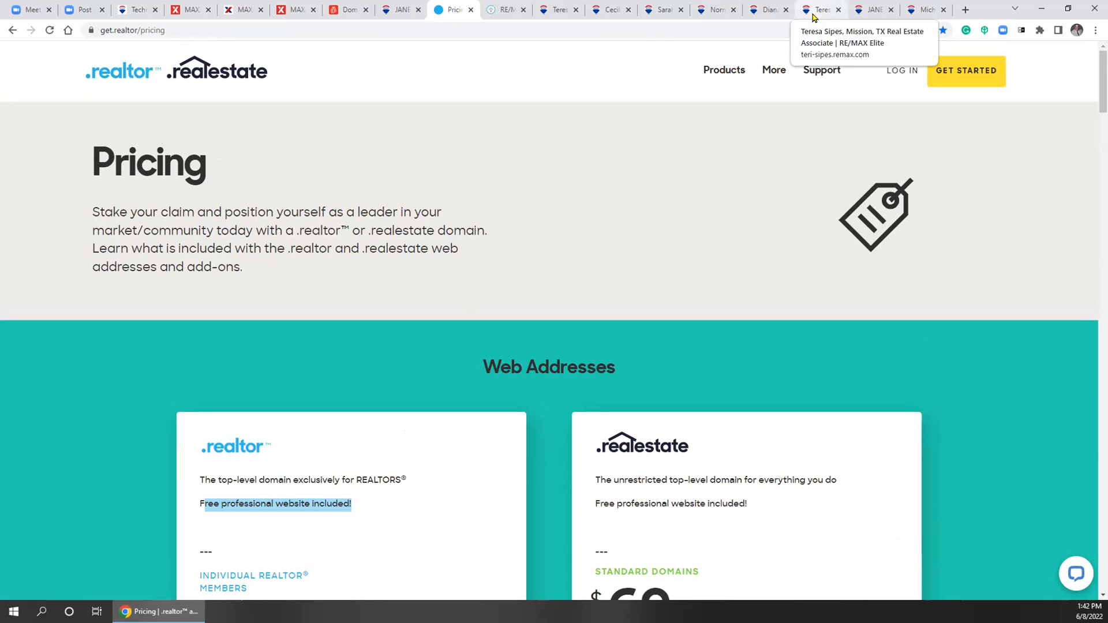
Go to Website > Reviews in Domain Manager, which reports 0 reviews found
left_click(424, 14)
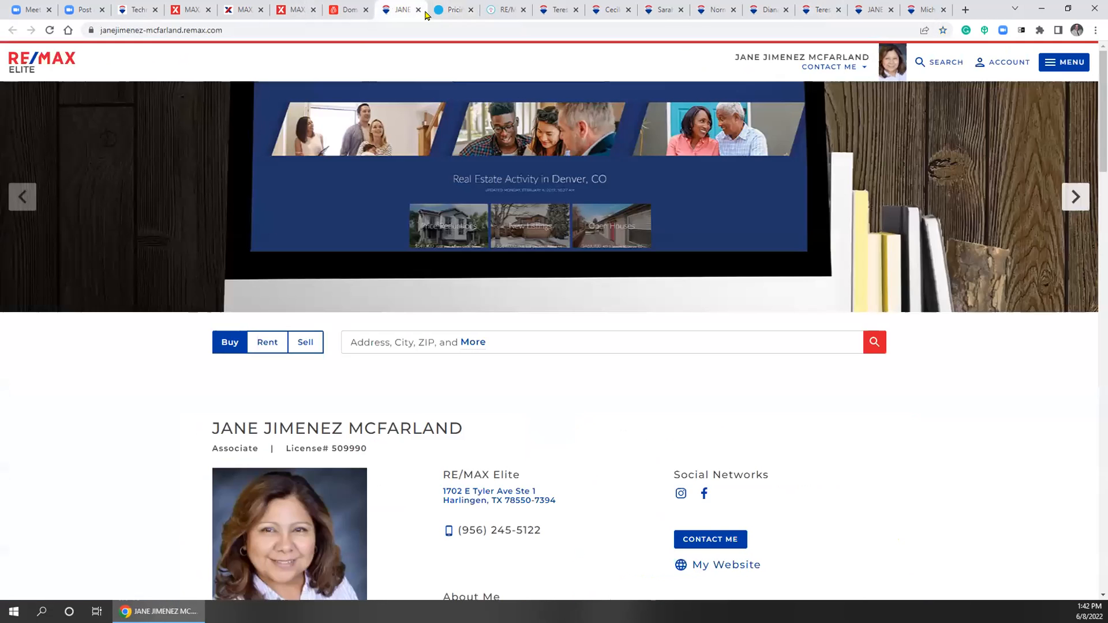
left_click(442, 10)
left_click(349, 9)
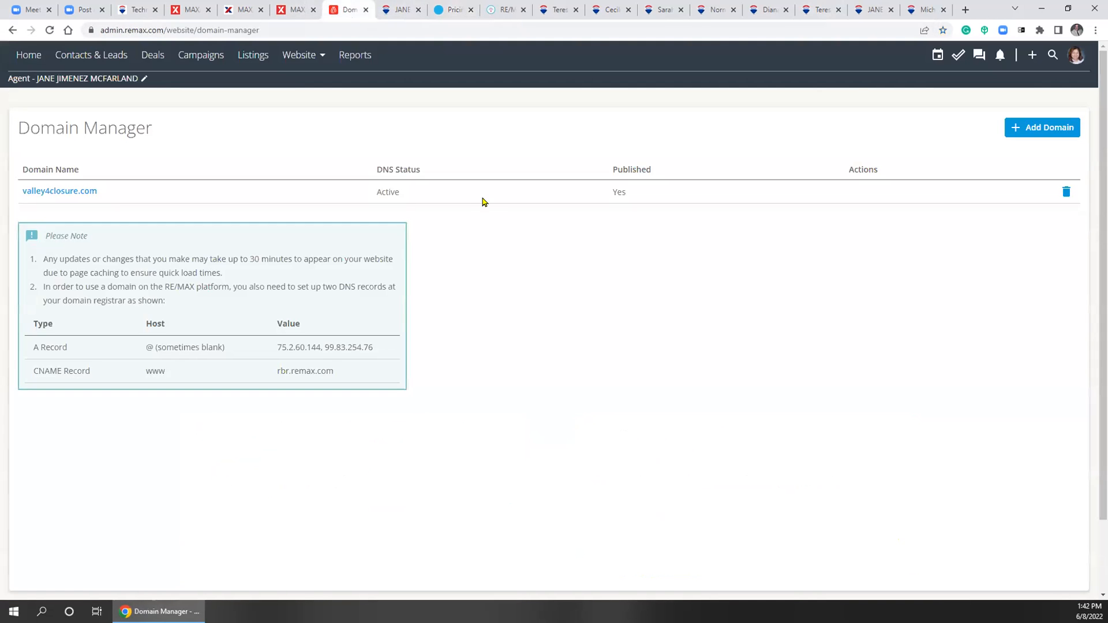
left_click(298, 56)
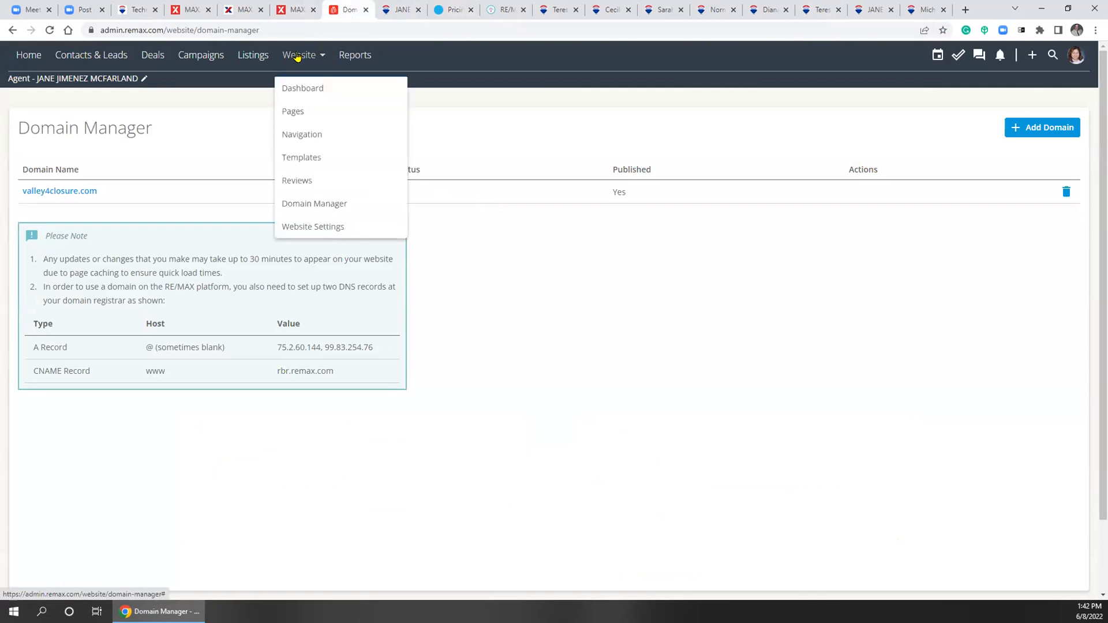
left_click(292, 181)
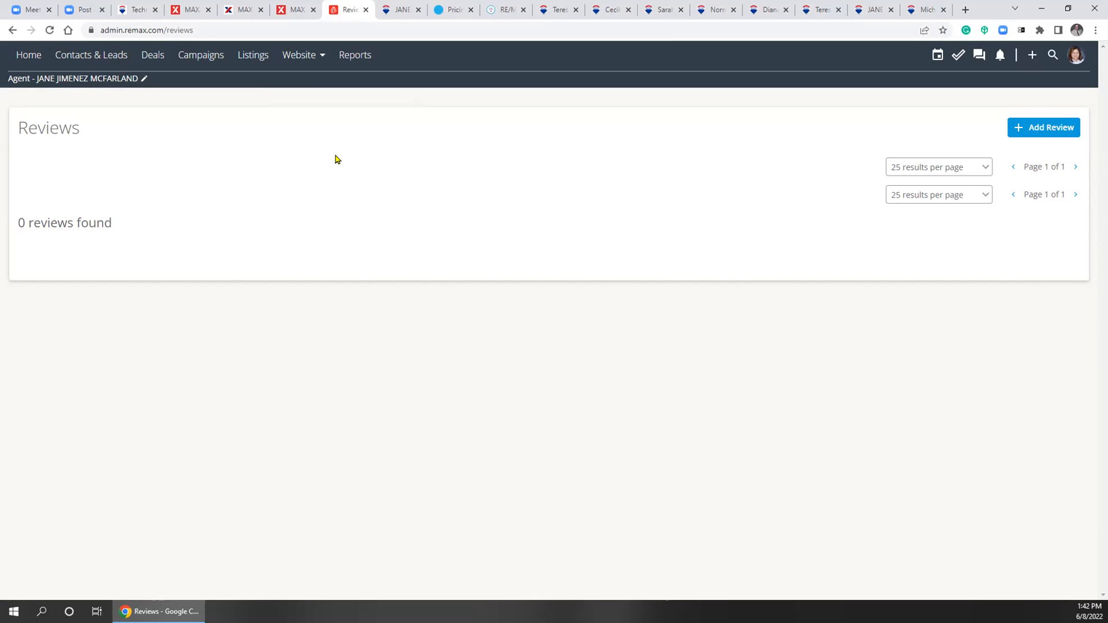
Look over another agent's RE/MAX site for comparison, then return to the Reviews list
left_click(919, 10)
scroll(575, 355, "up", 15)
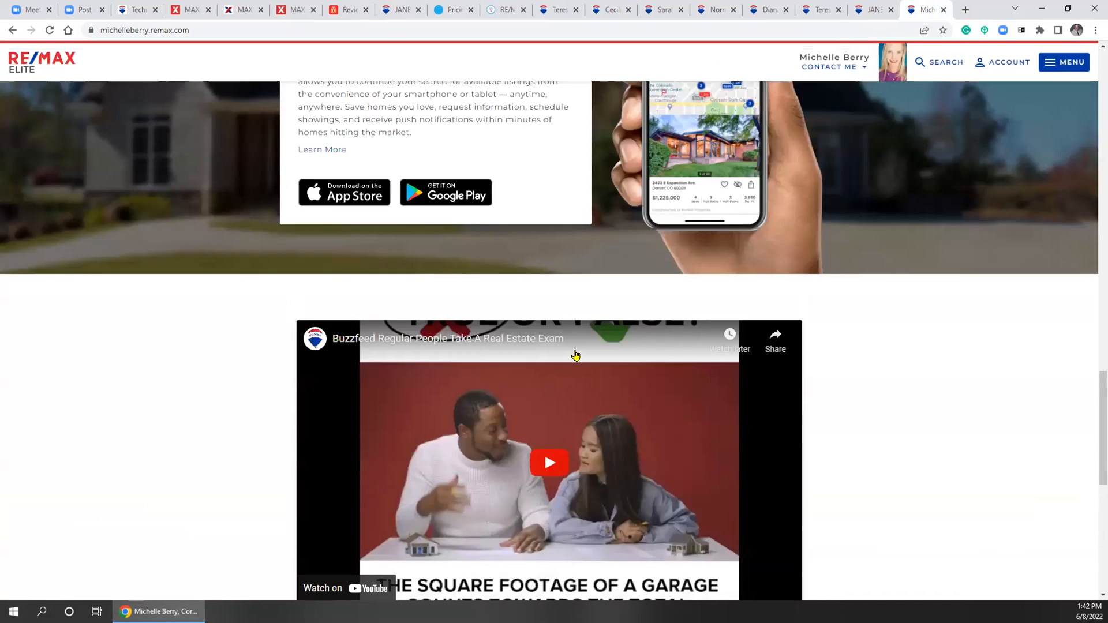
scroll(575, 355, "up", 12)
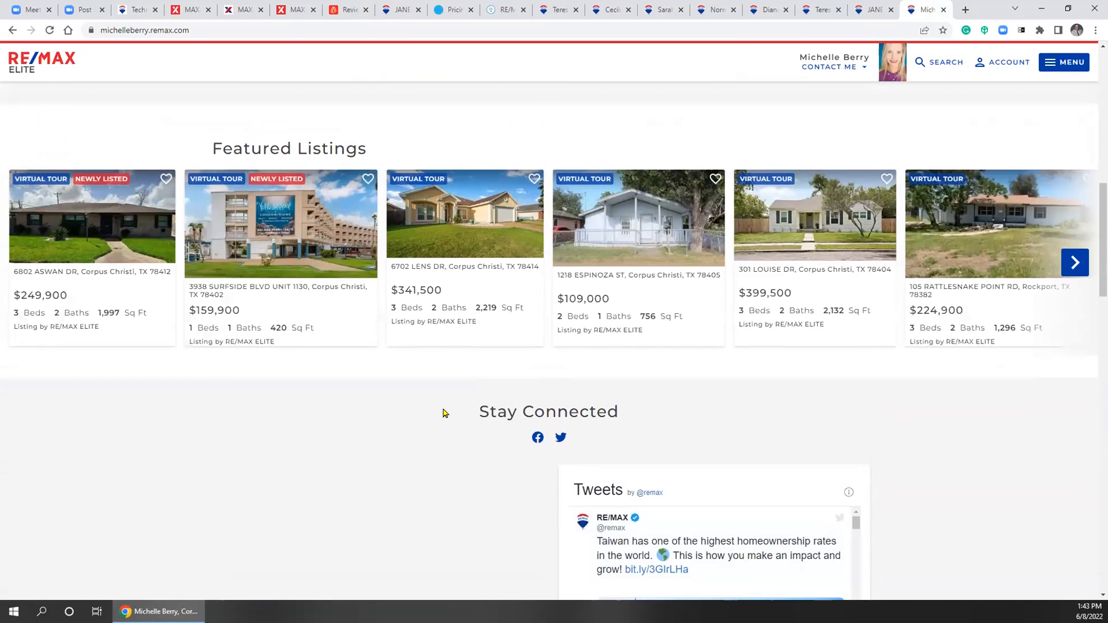
scroll(198, 485, "up", 7)
scroll(279, 335, "down", 3)
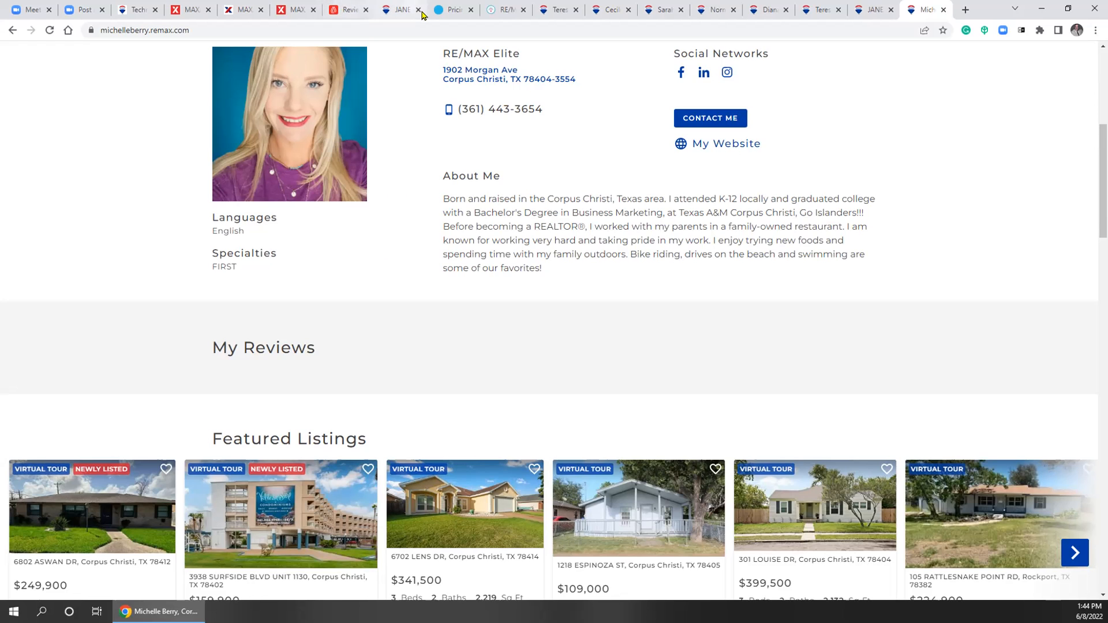
left_click(346, 9)
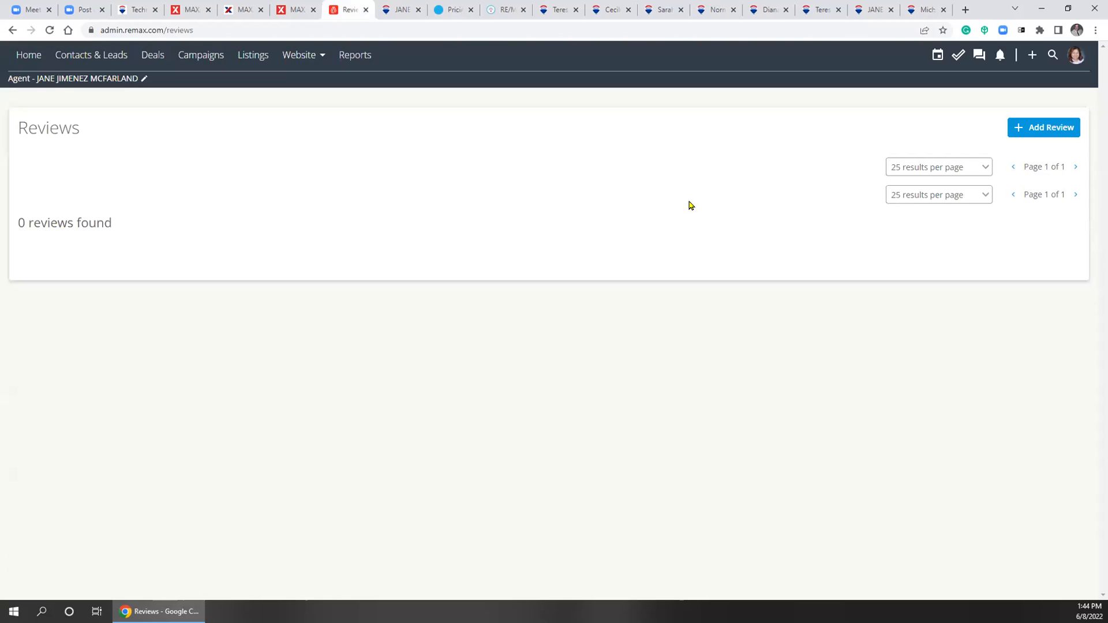
left_click(1039, 127)
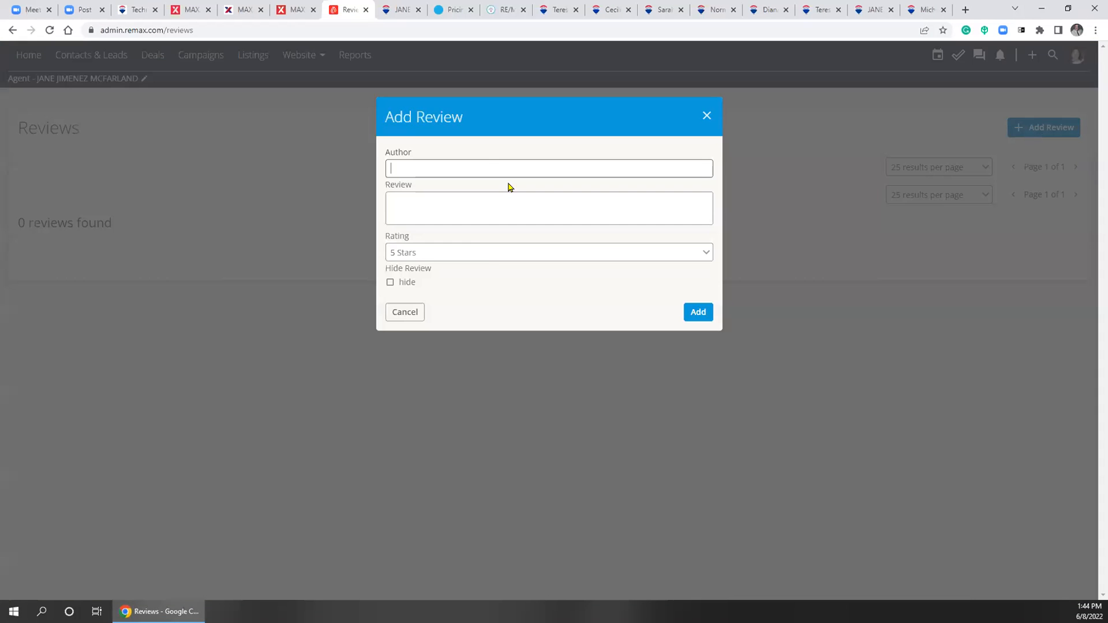
left_click(484, 254)
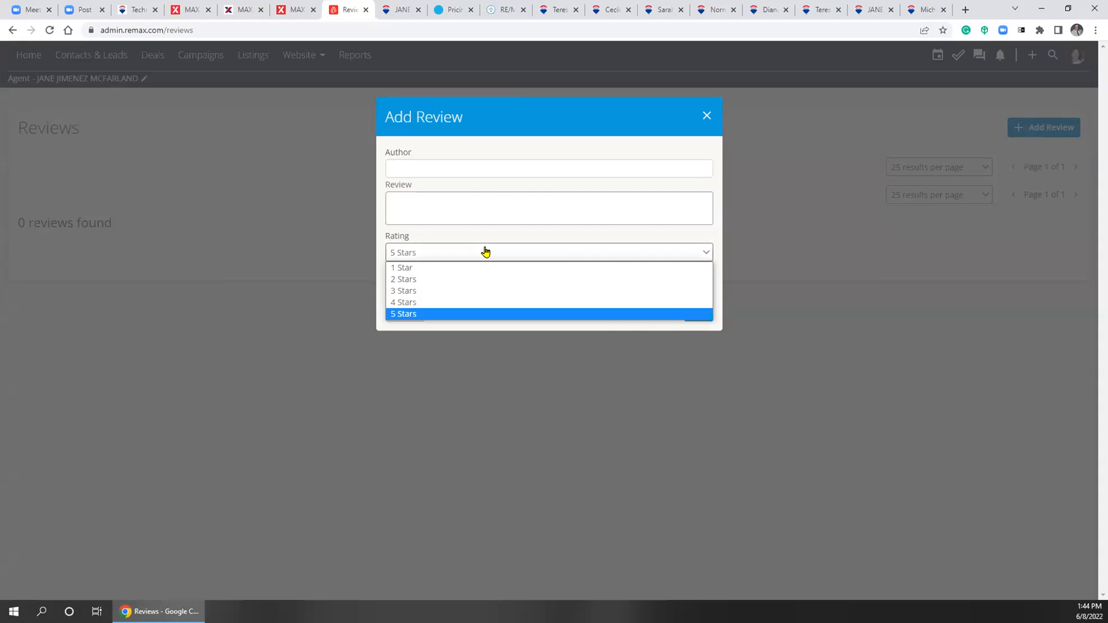
left_click(479, 200)
left_click(480, 168)
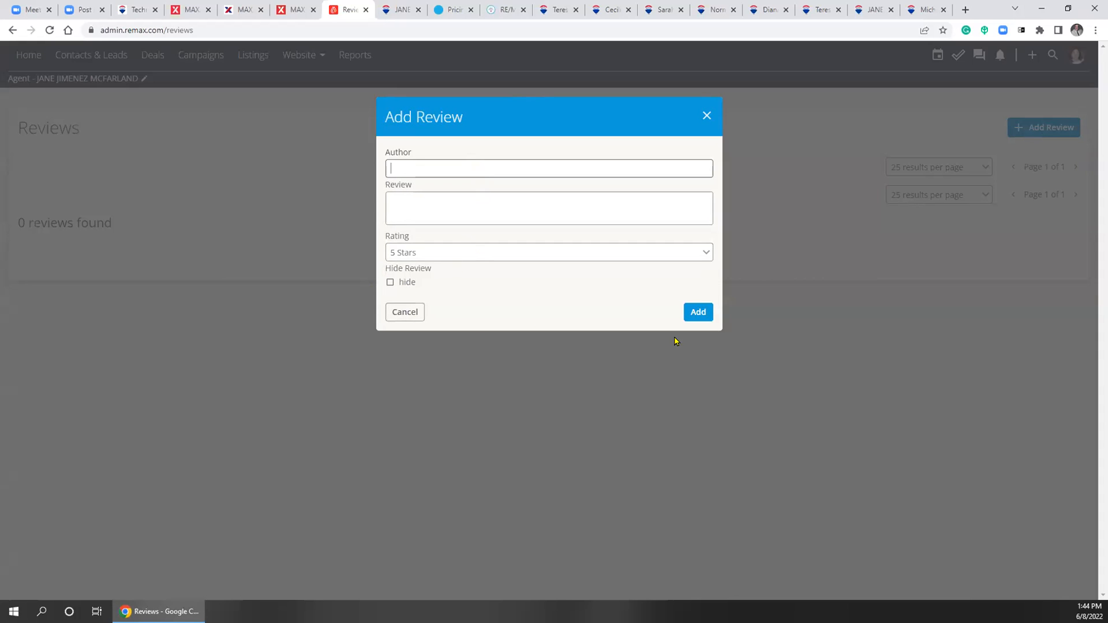
left_click(705, 116)
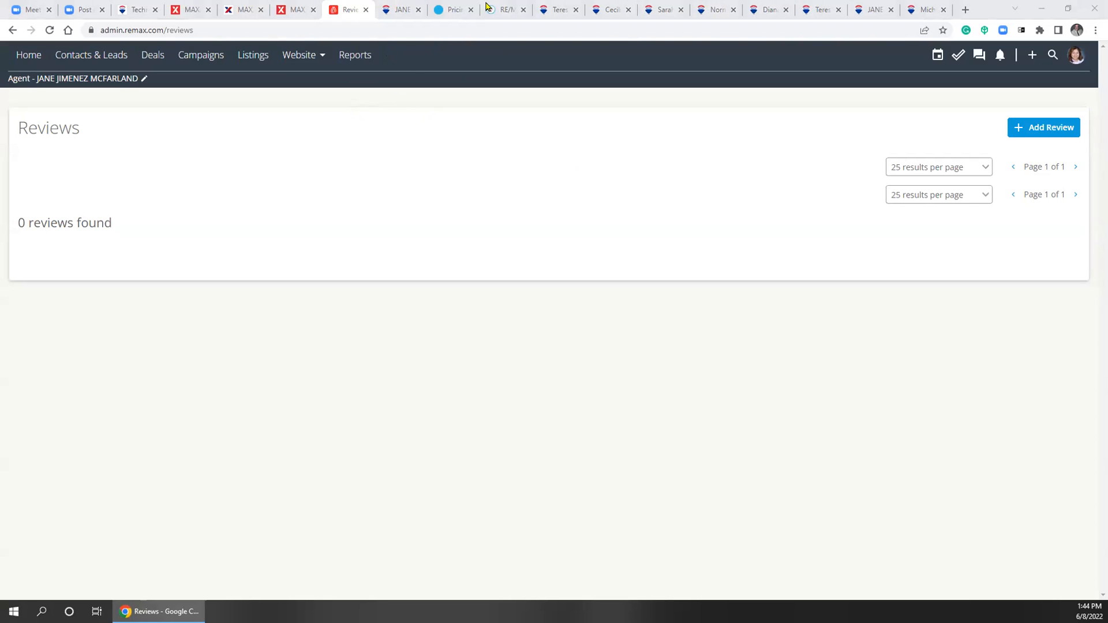
Browse the Templates page's 13 published templates, such as Buyer's Guide and Seller's Guide
left_click(294, 57)
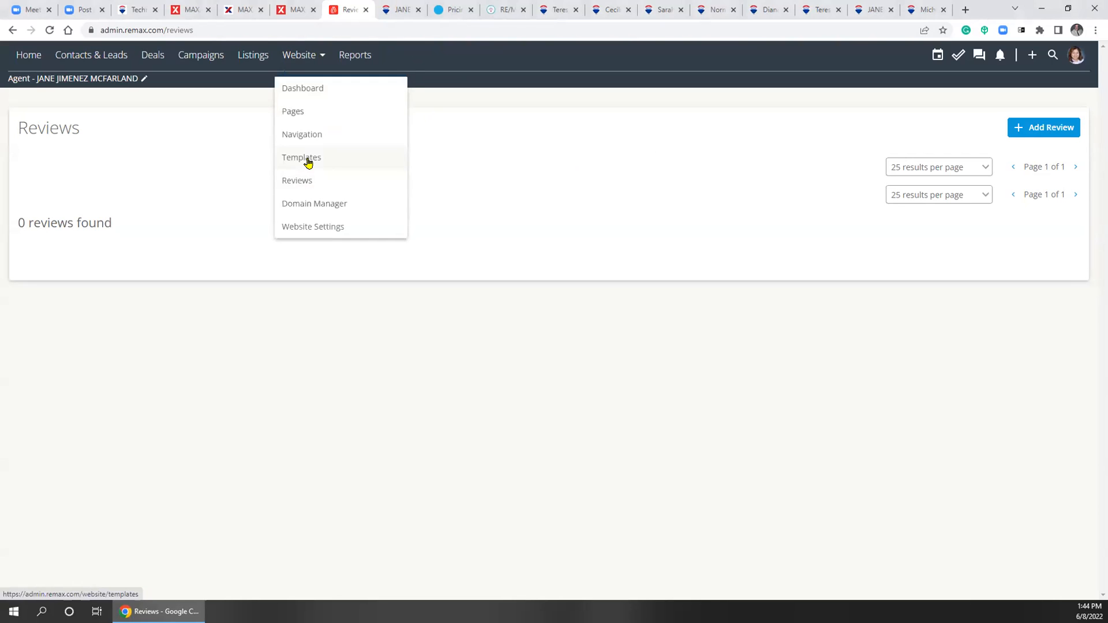
left_click(308, 162)
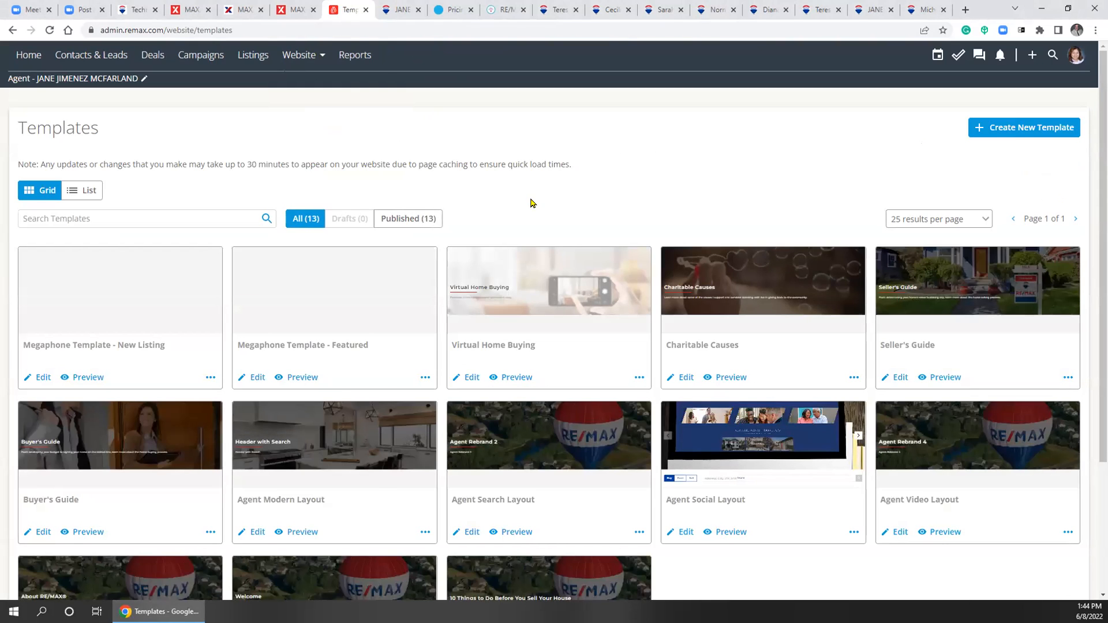
scroll(525, 288, "down", 3)
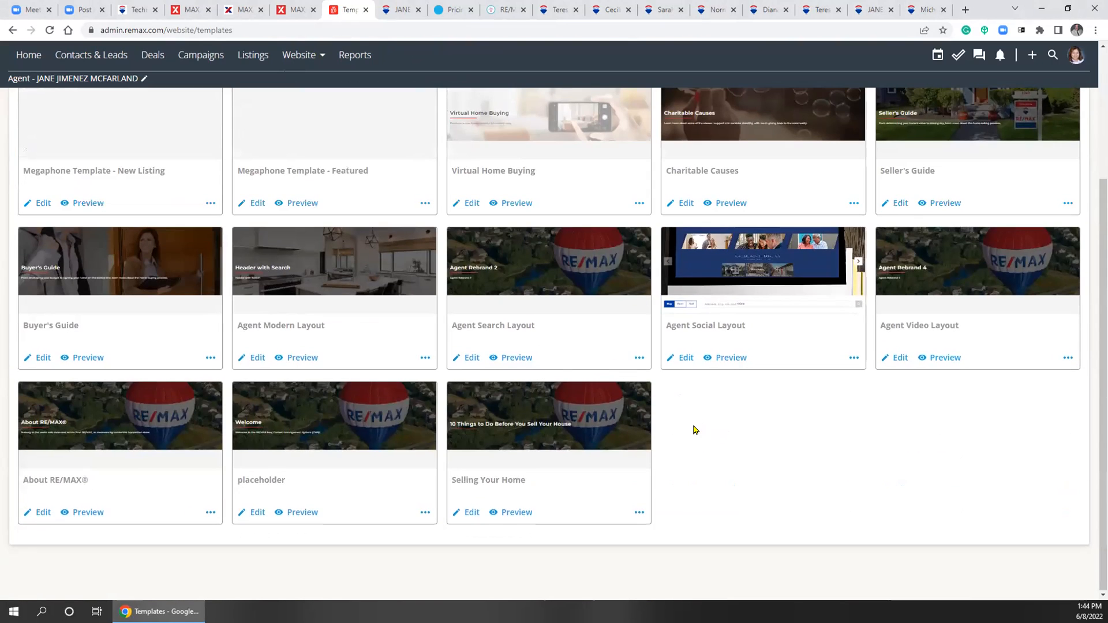
scroll(381, 386, "up", 3)
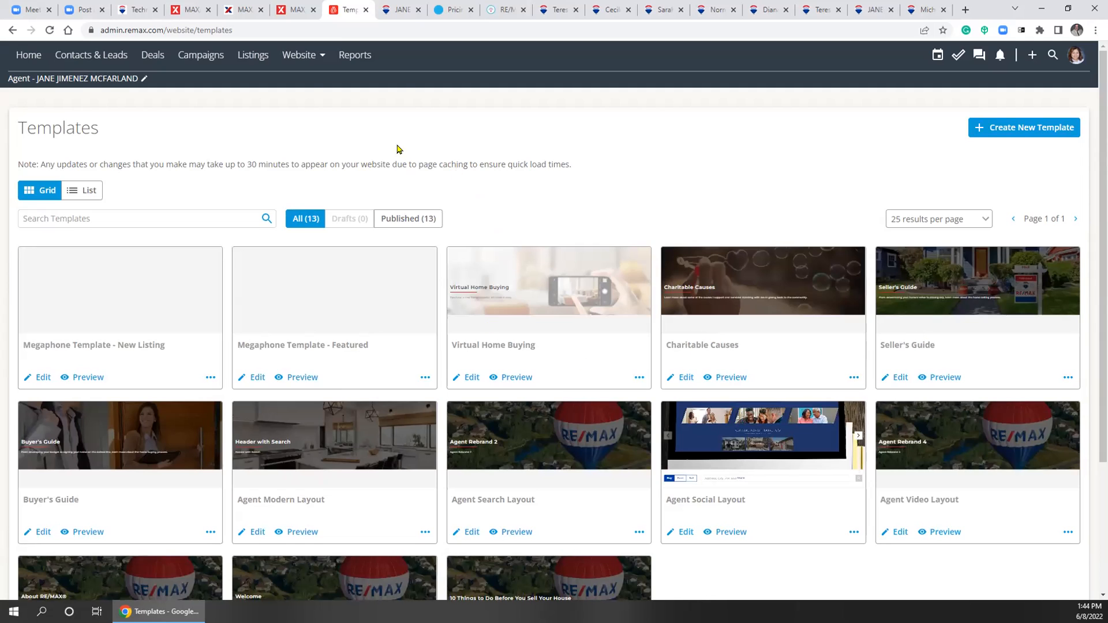
left_click(302, 55)
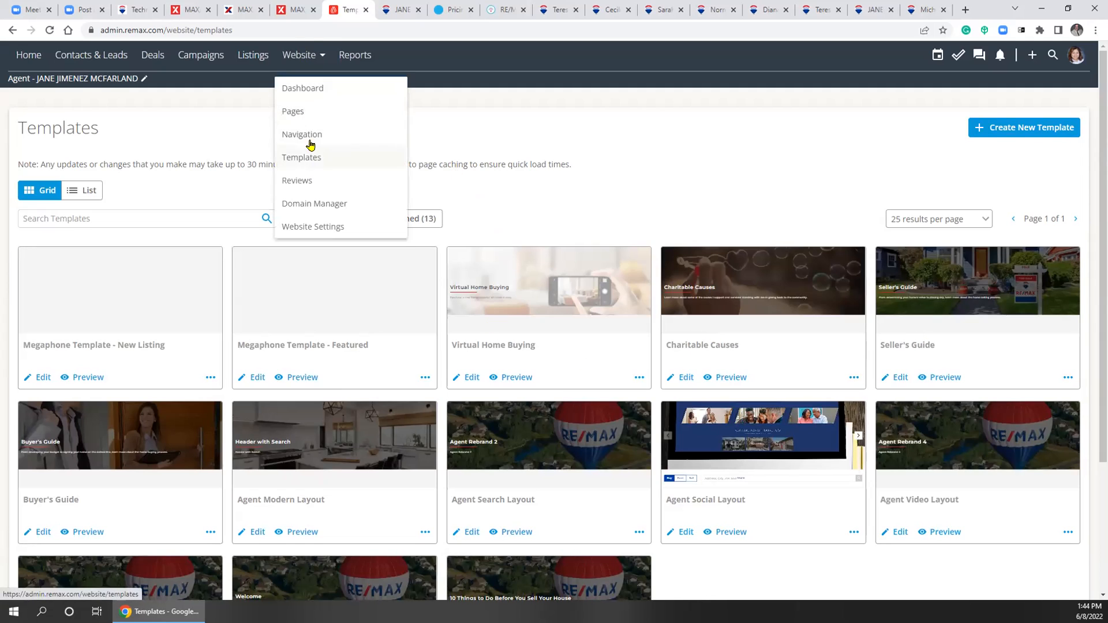
On the Navigation page, move About Me under Buy, then back under My Info
left_click(310, 139)
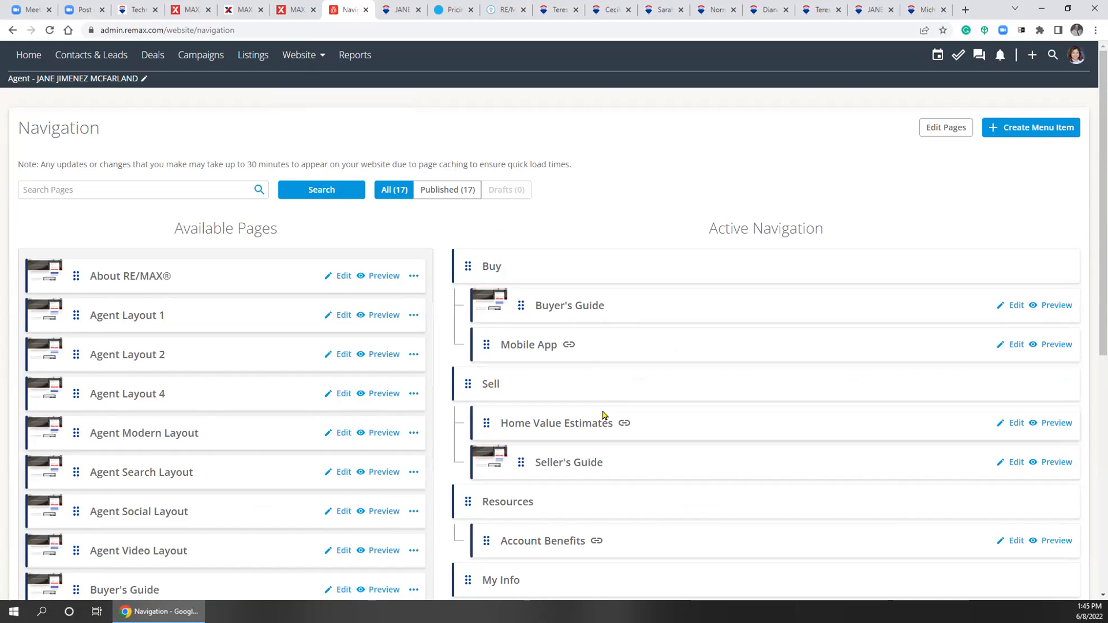
scroll(615, 396, "down", 2)
scroll(614, 401, "up", 1)
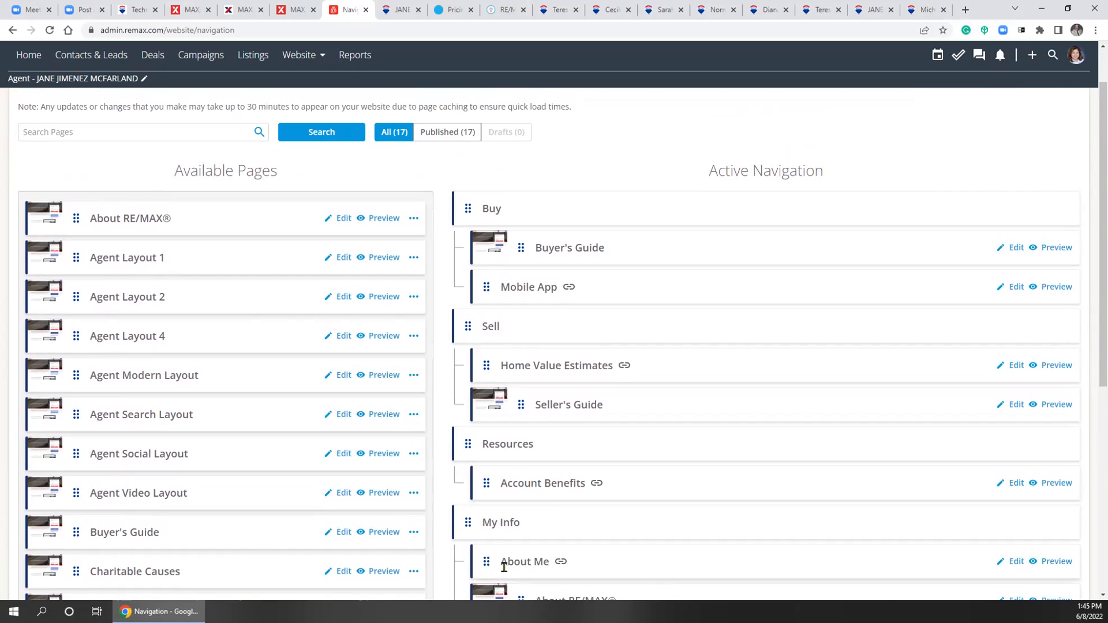
scroll(594, 532, "down", 1)
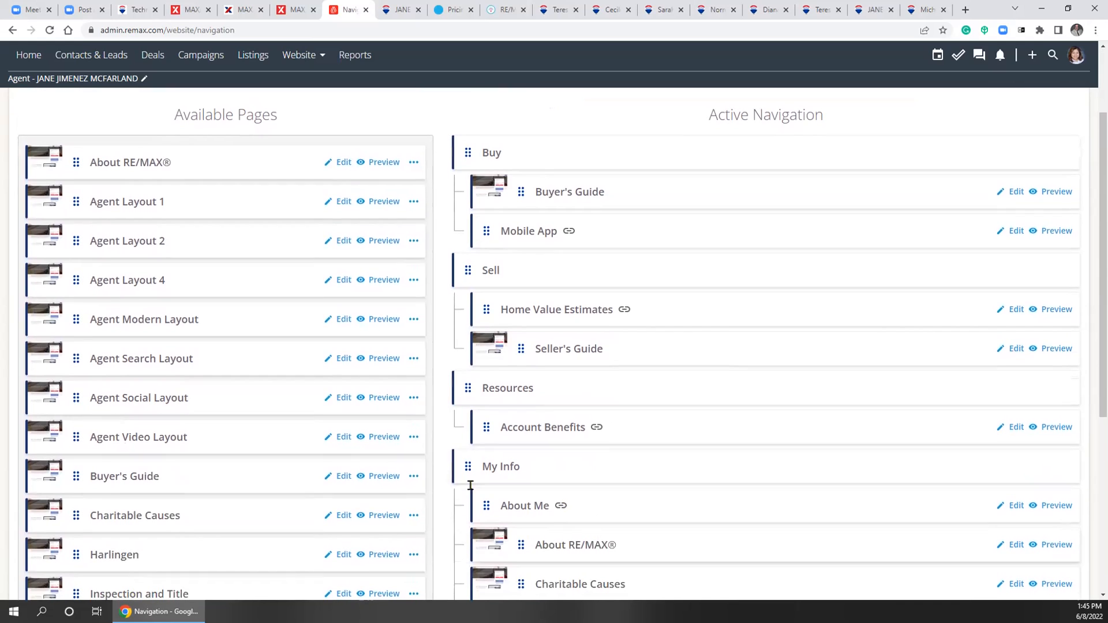
left_click_drag(478, 506, 477, 185)
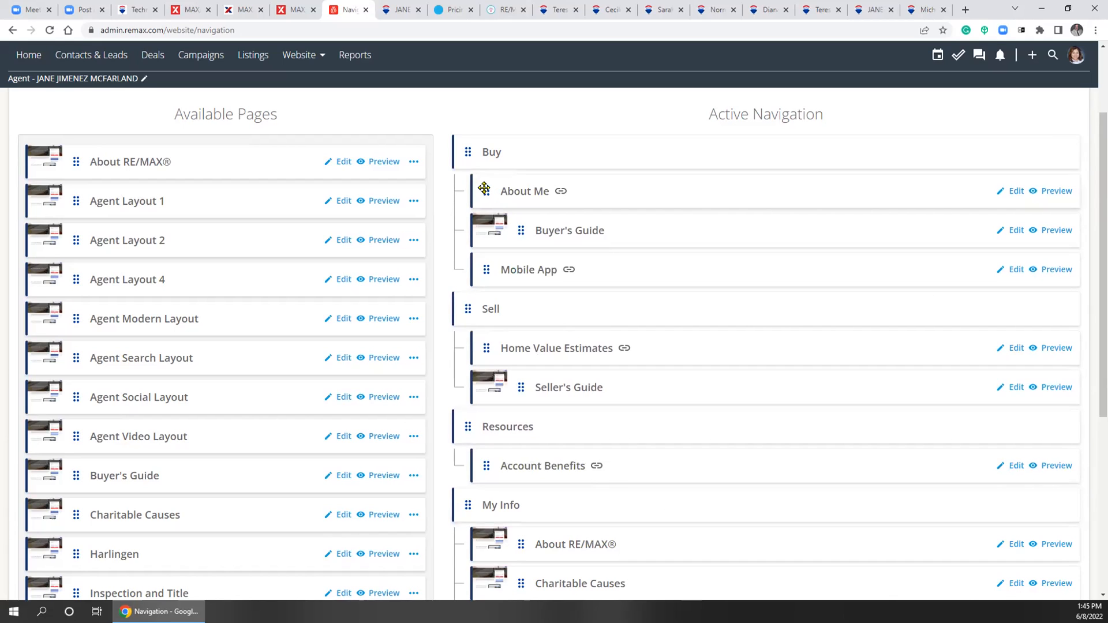
left_click_drag(486, 191, 486, 496)
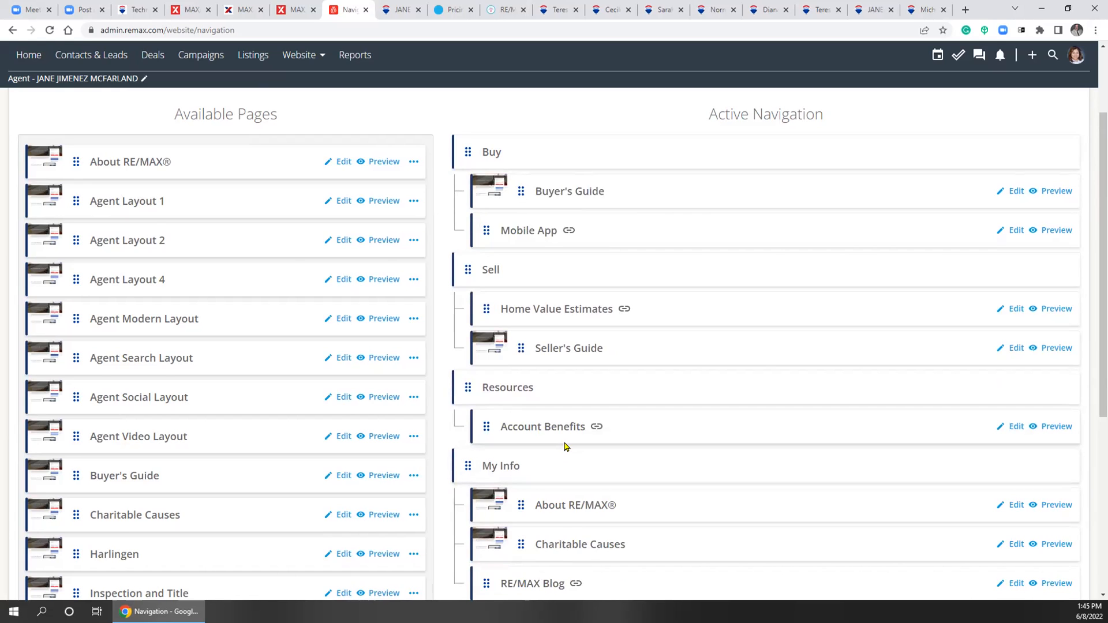
Try dragging About RE/MAX® from the available pages into the active navigation
scroll(564, 444, "down", 1)
scroll(564, 437, "down", 4)
scroll(435, 455, "up", 7)
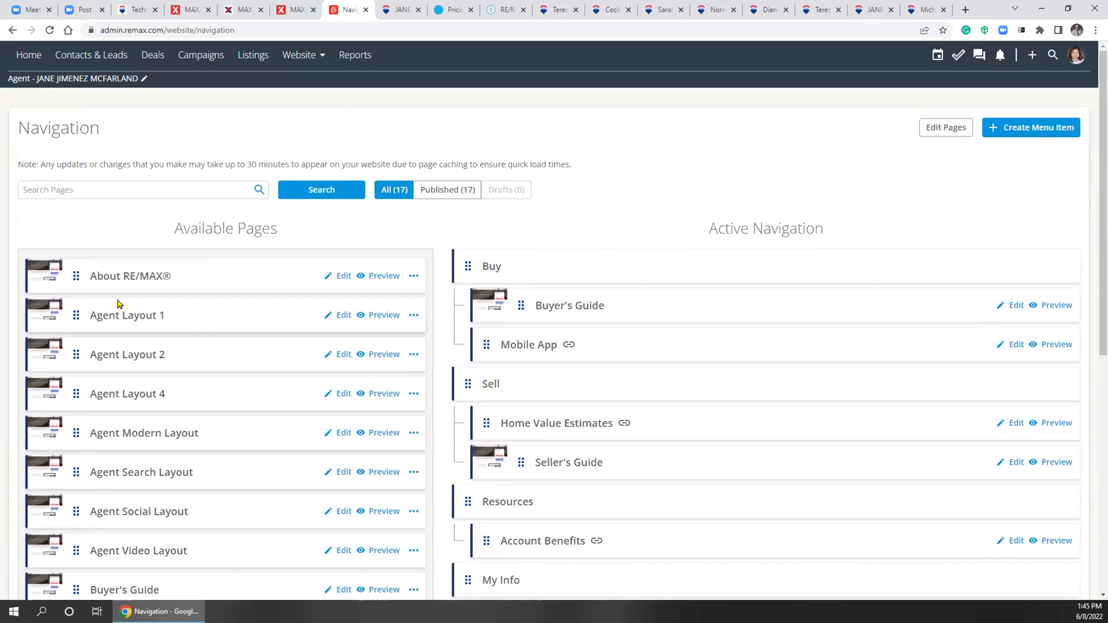
left_click_drag(64, 274, 151, 271)
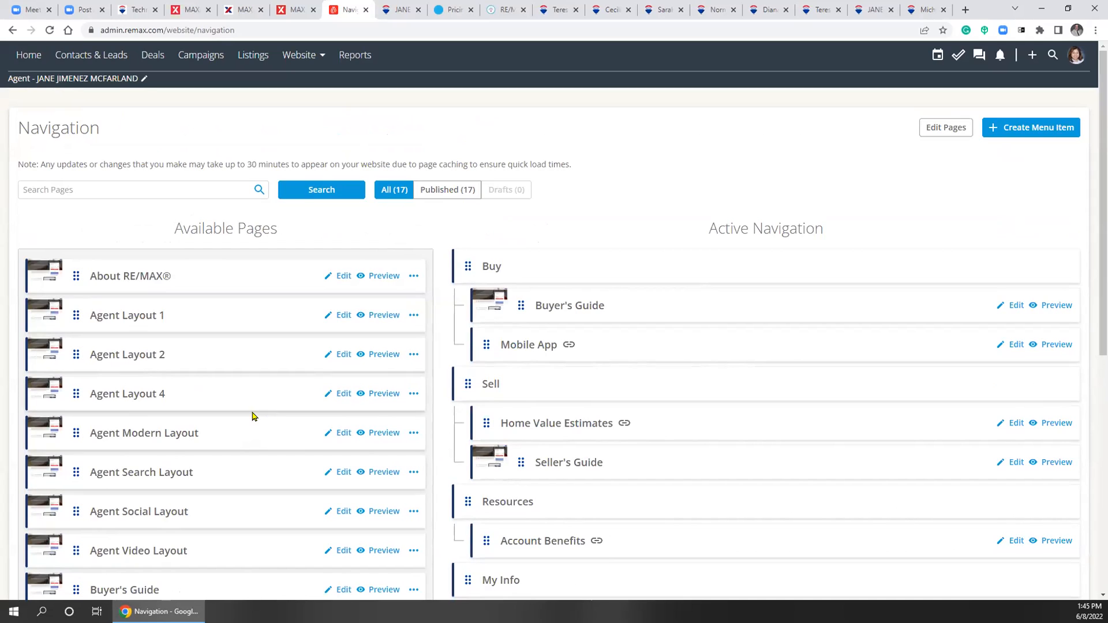
left_click(292, 55)
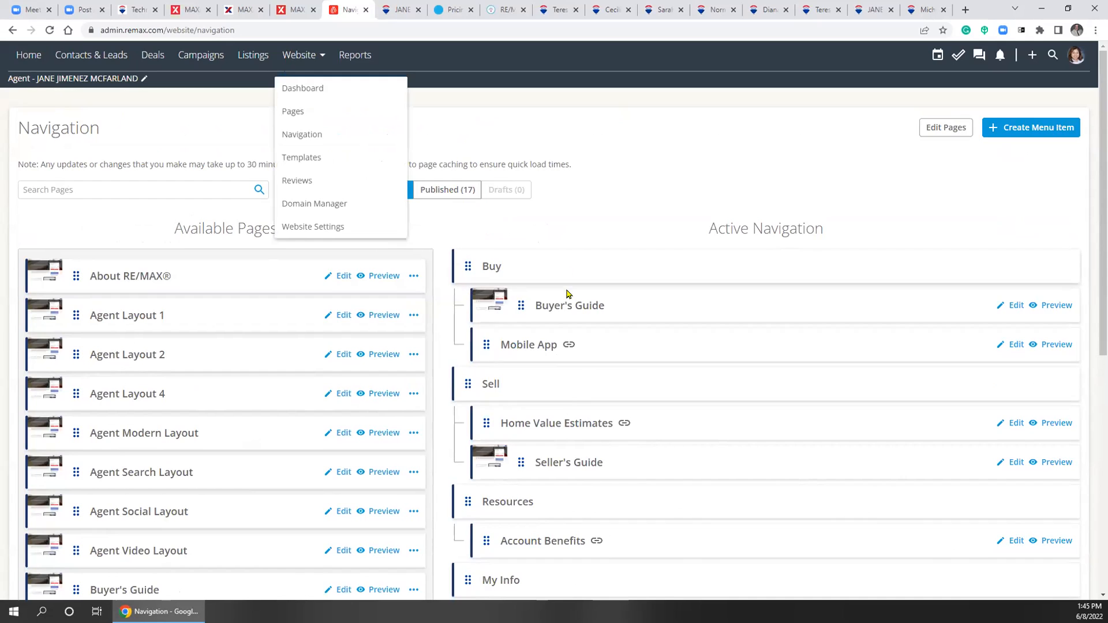
Open Agent Social Layout for editing and view the live site on valley4closure.com and remax.com
left_click(307, 88)
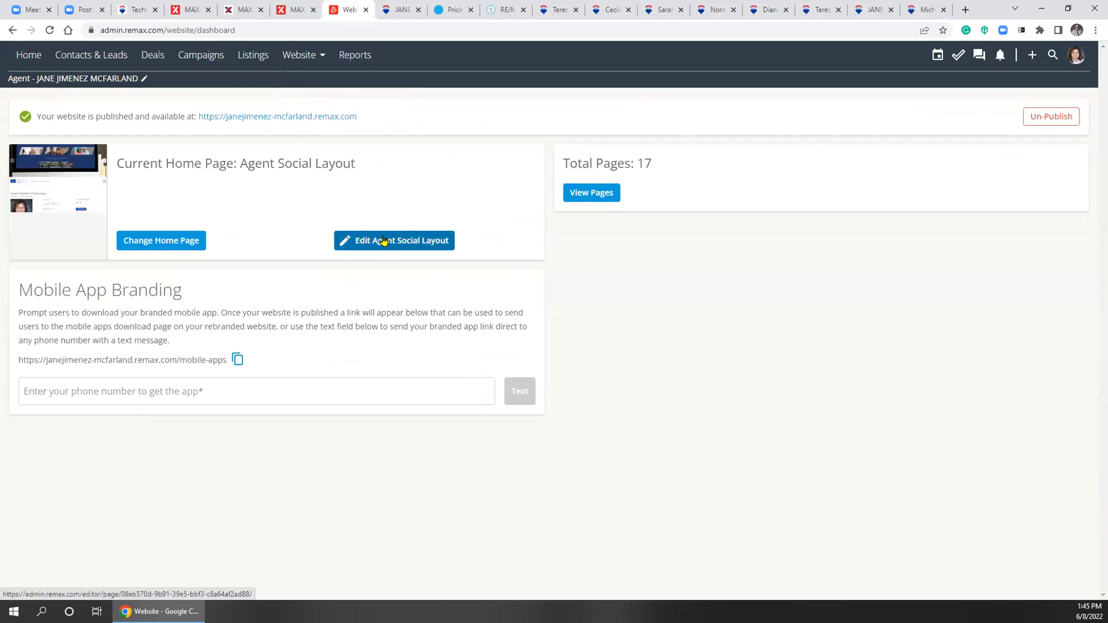
left_click(411, 247)
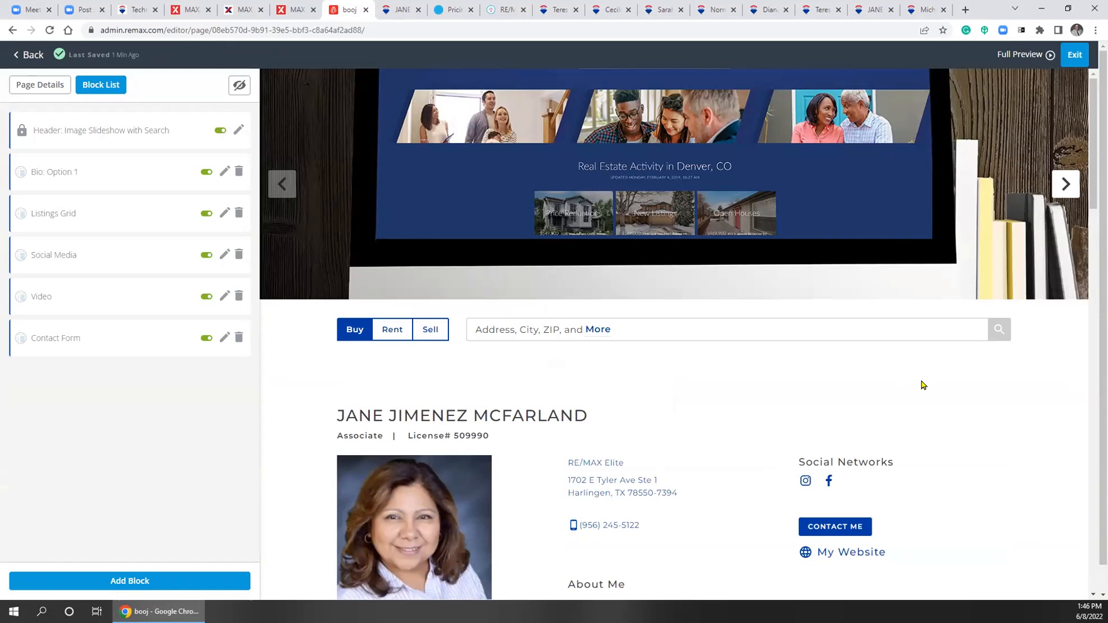
left_click(871, 8)
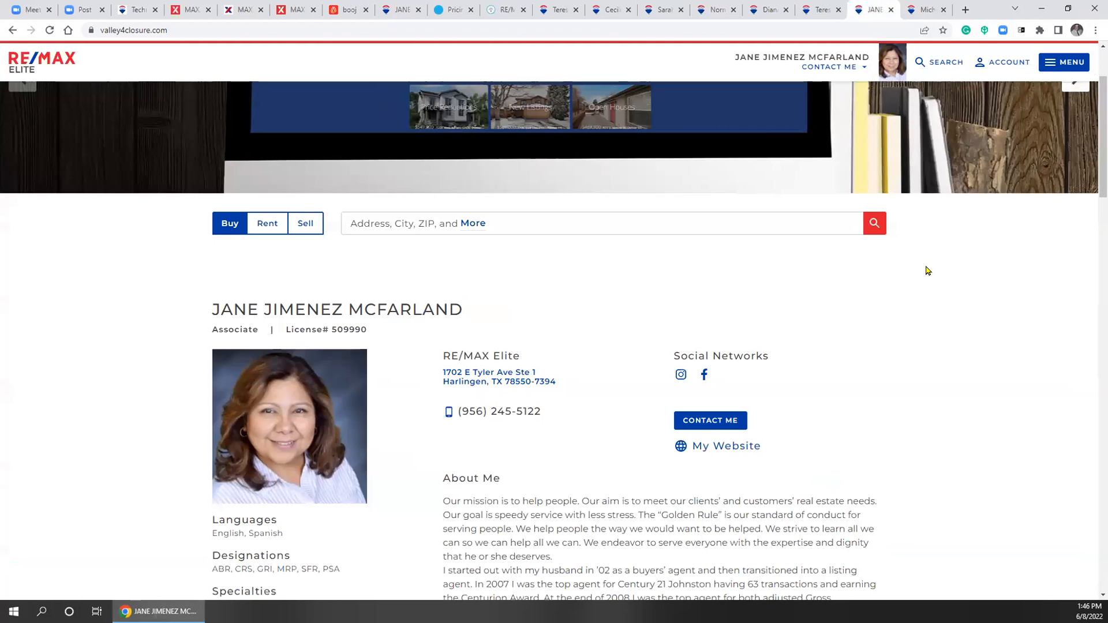
scroll(927, 268, "up", 2)
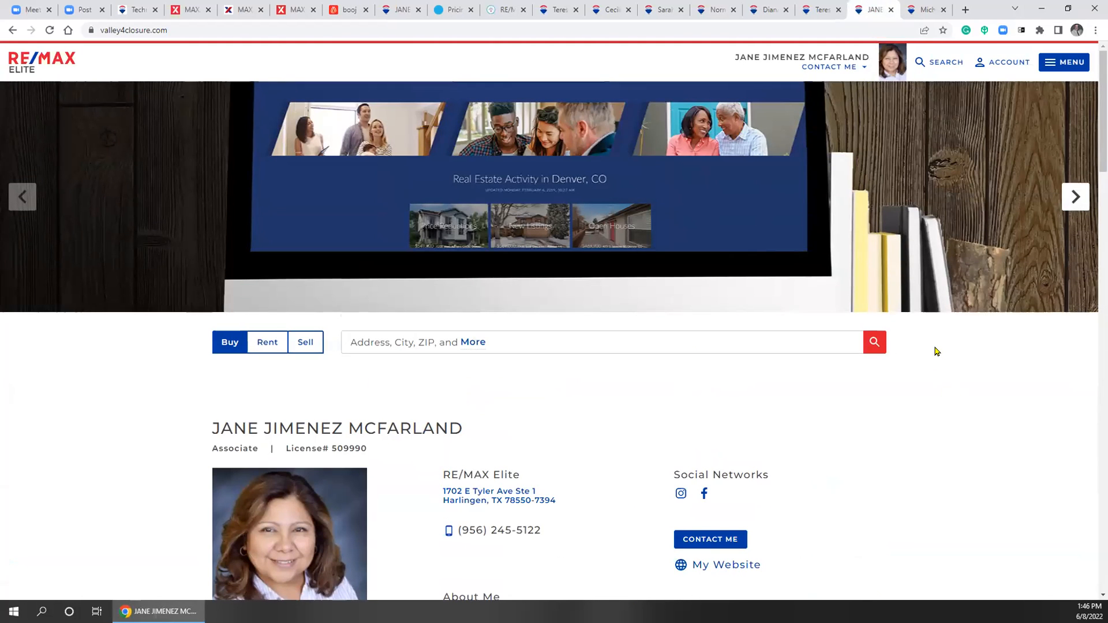
left_click(398, 9)
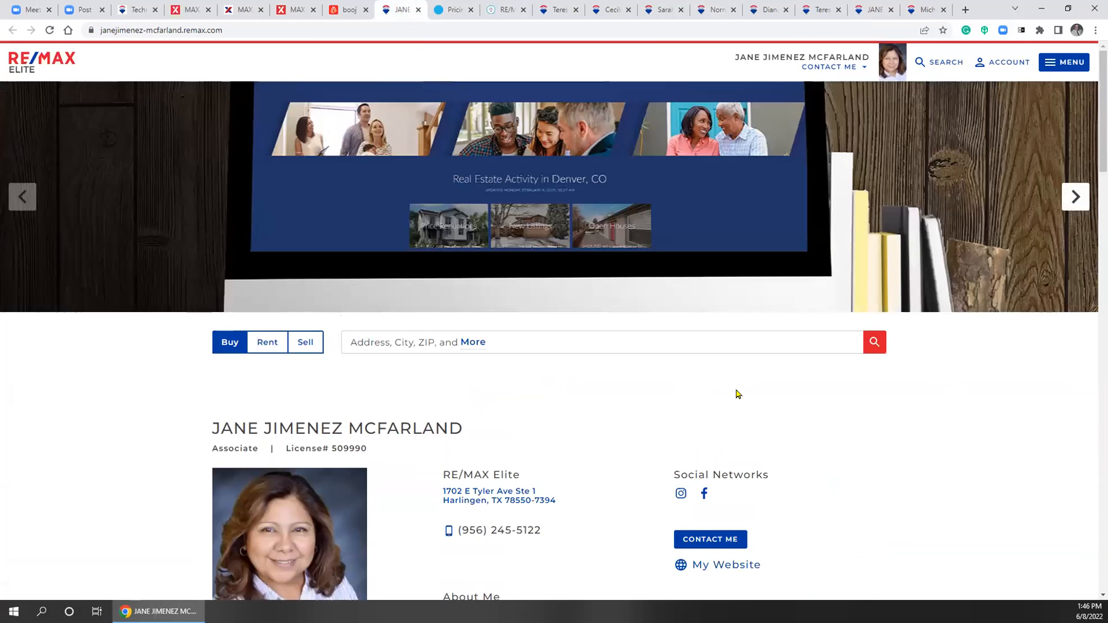
Close the extra live-site tab and scroll the editor's six blocks down to Contact Form
left_click(348, 11)
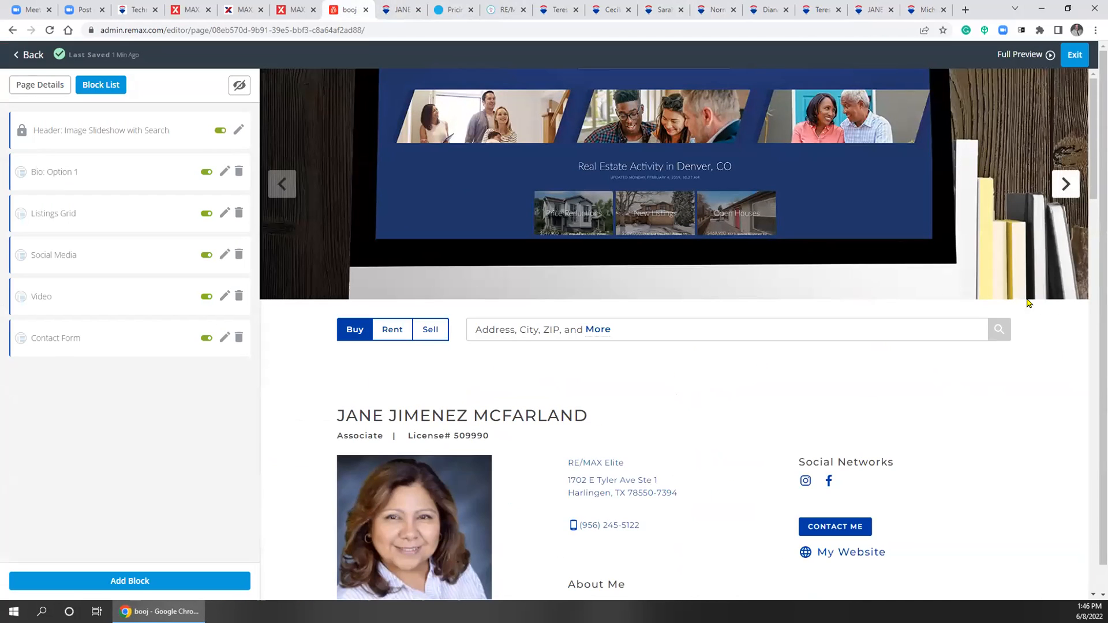
left_click(419, 10)
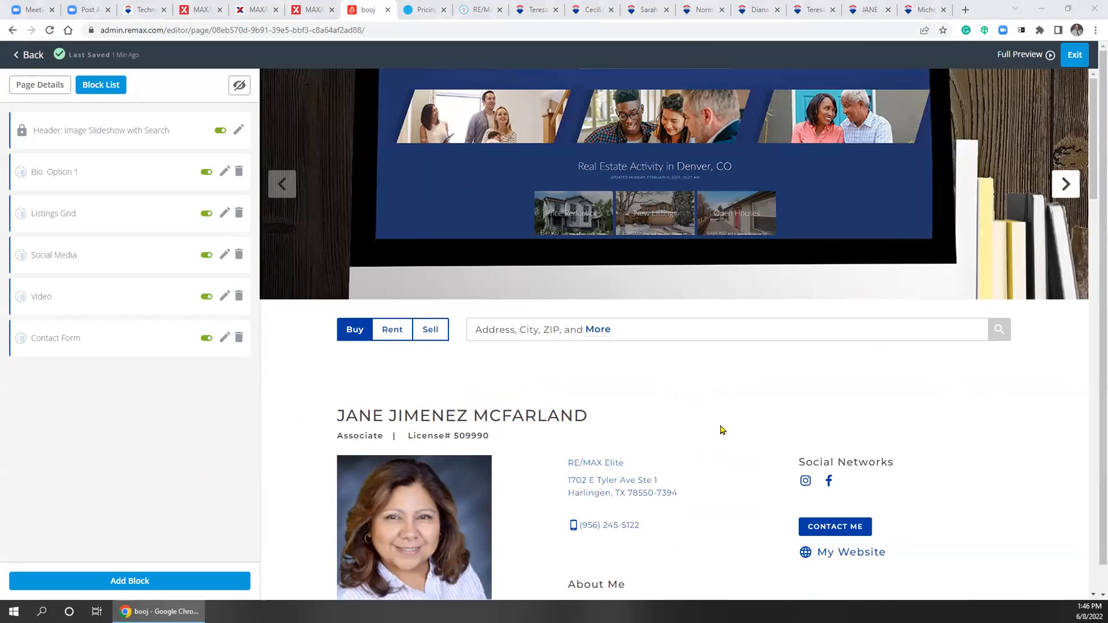
scroll(720, 424, "down", 4)
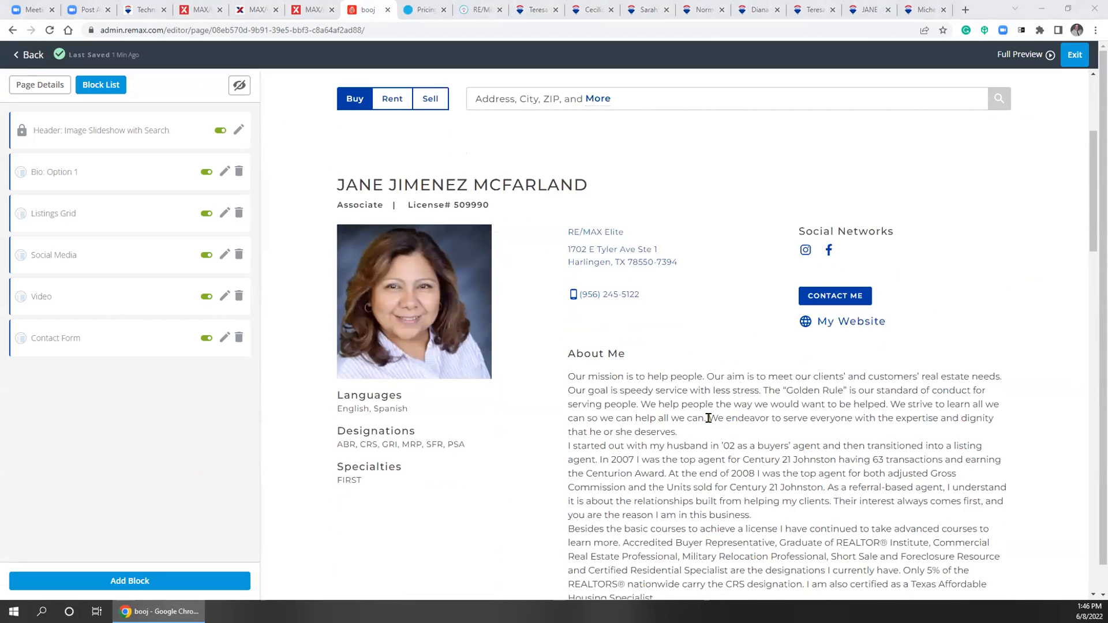
scroll(704, 418, "down", 4)
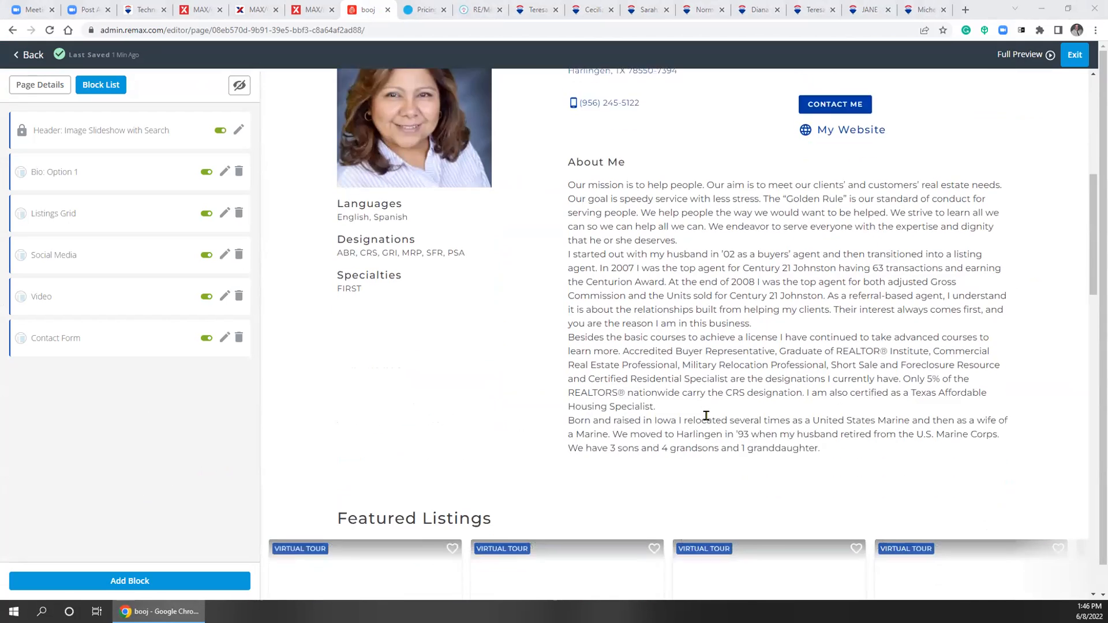
scroll(703, 423, "up", 8)
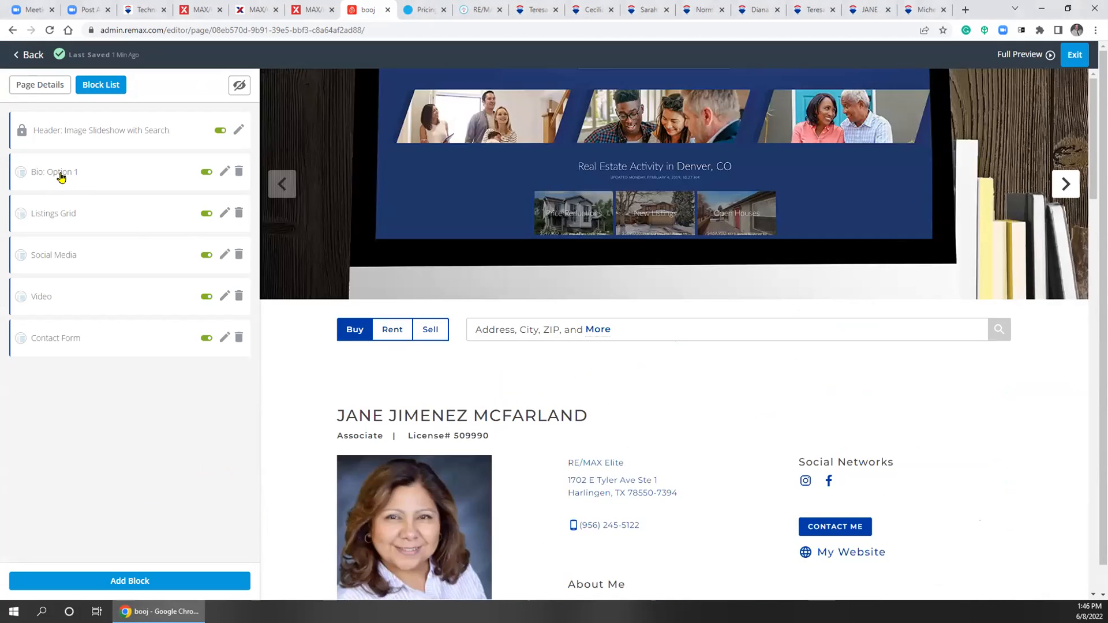
Open the Bio: Option 1 block, note its data is edited in MAX/Center, and return to Pages
left_click(60, 174)
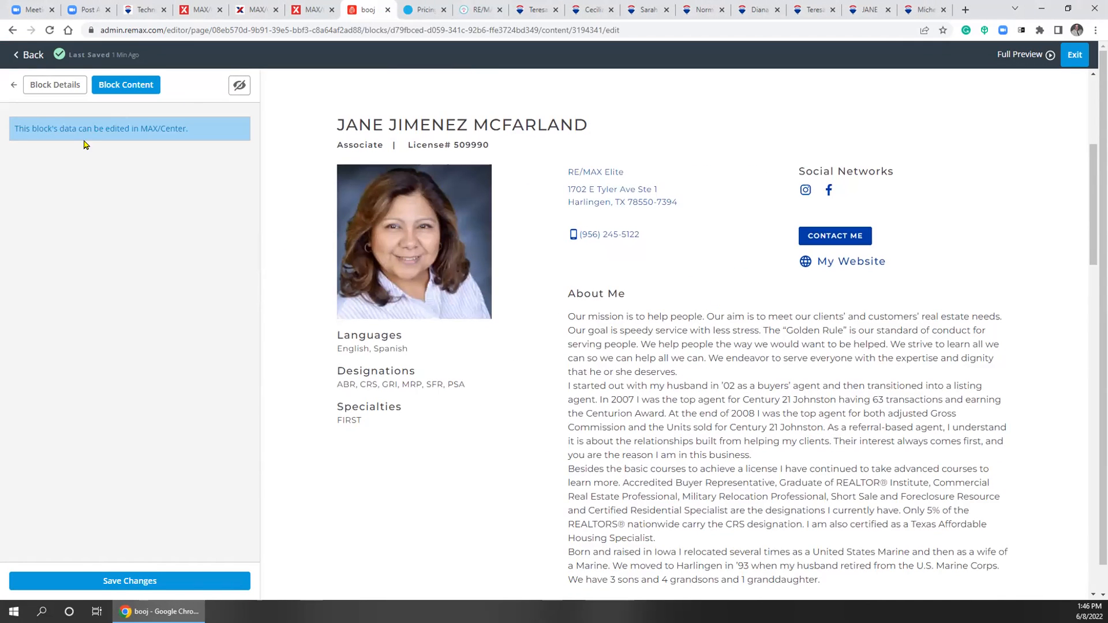
left_click_drag(58, 127, 181, 128)
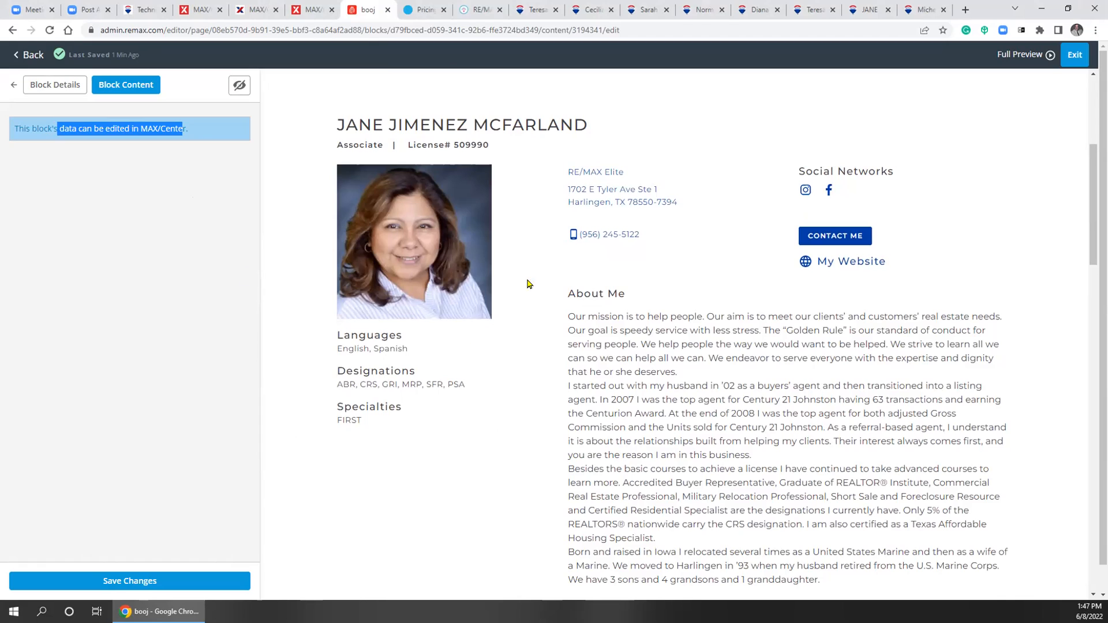
left_click(29, 54)
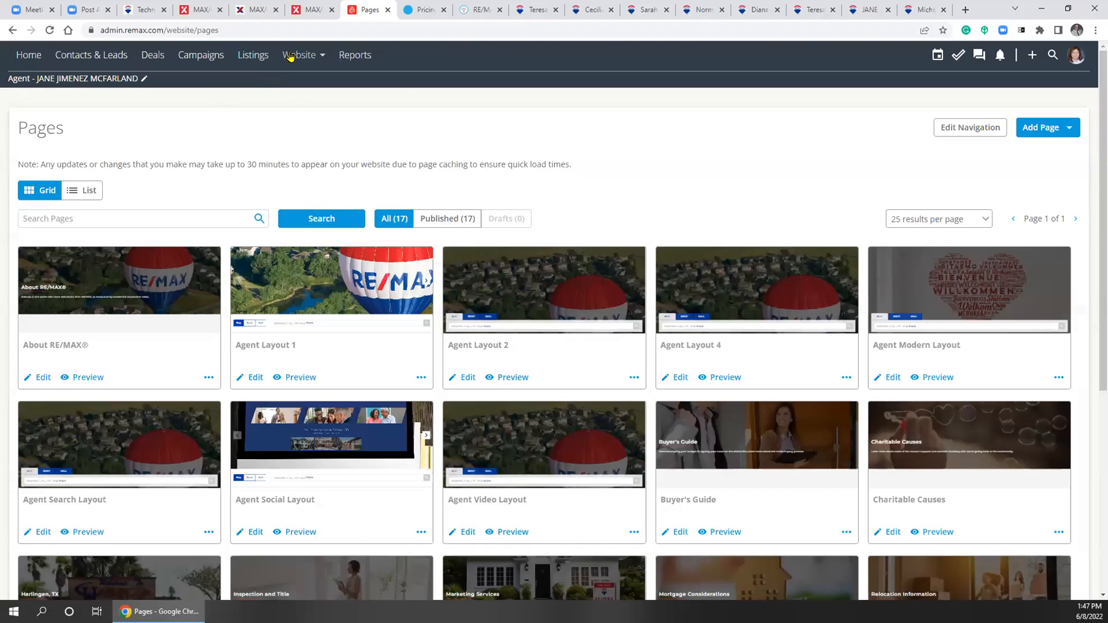
Reopen Agent Social Layout from Website > Dashboard and close the other agent's site tab
left_click(299, 54)
left_click(321, 85)
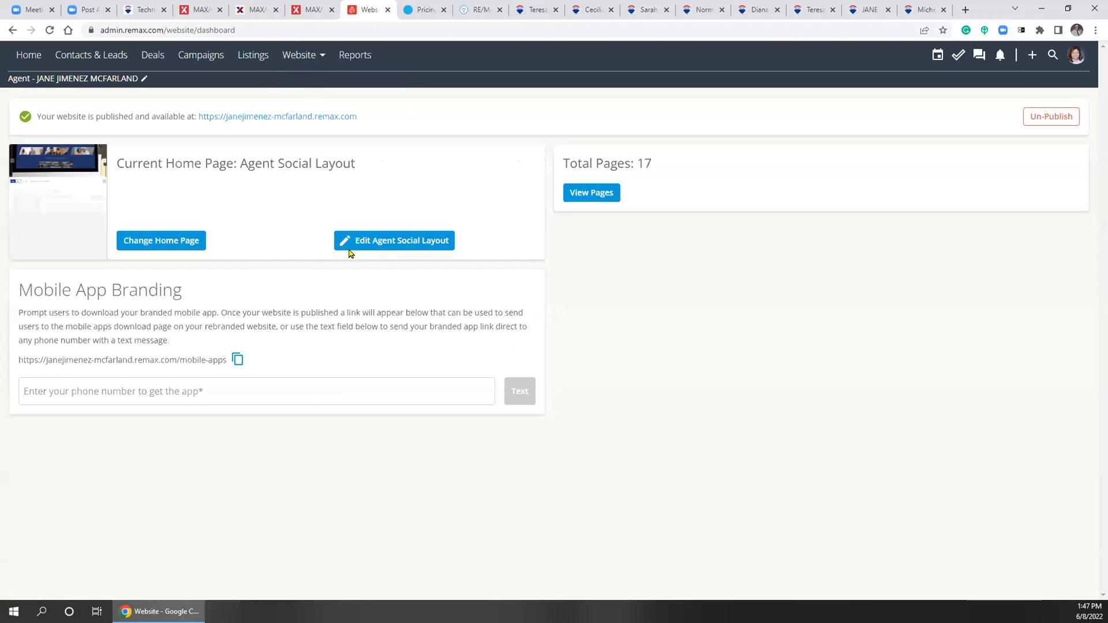
left_click(375, 247)
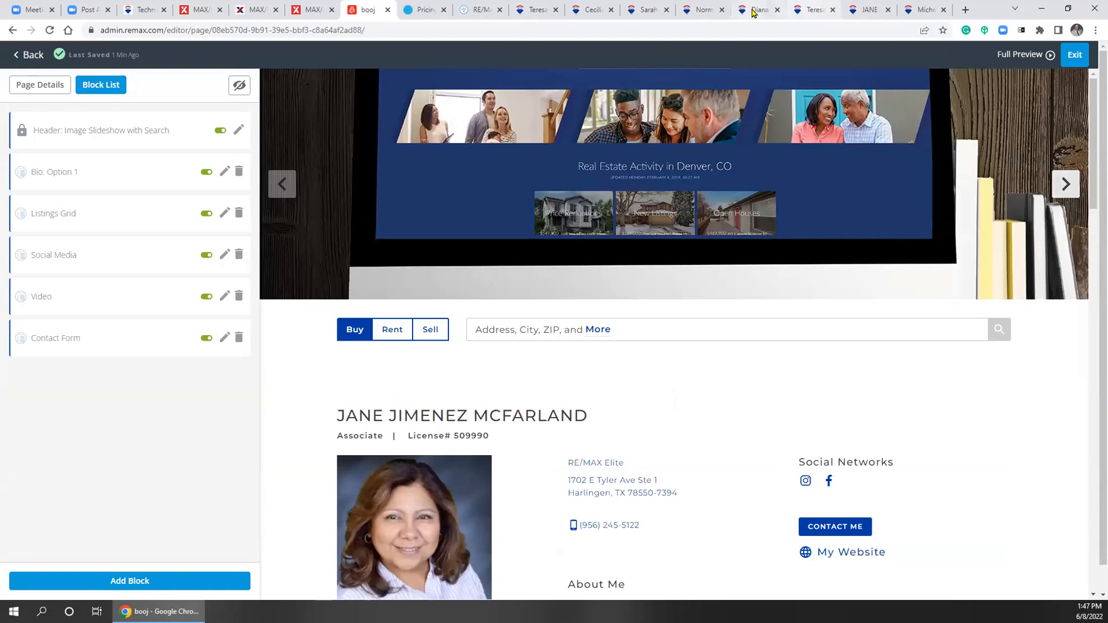
left_click(927, 9)
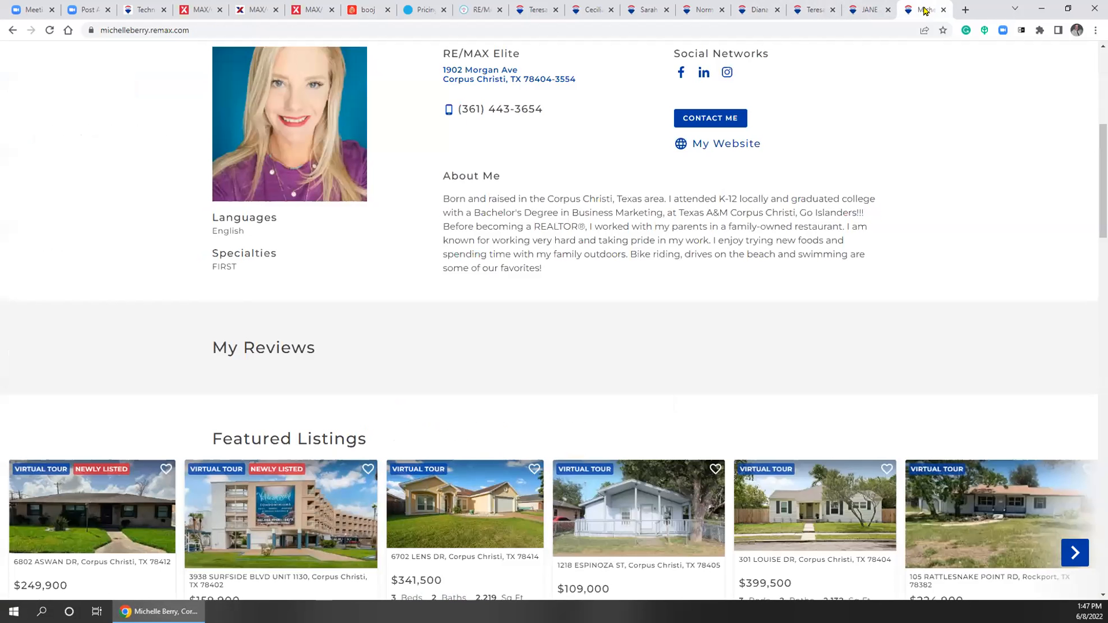
key("ctrl+w")
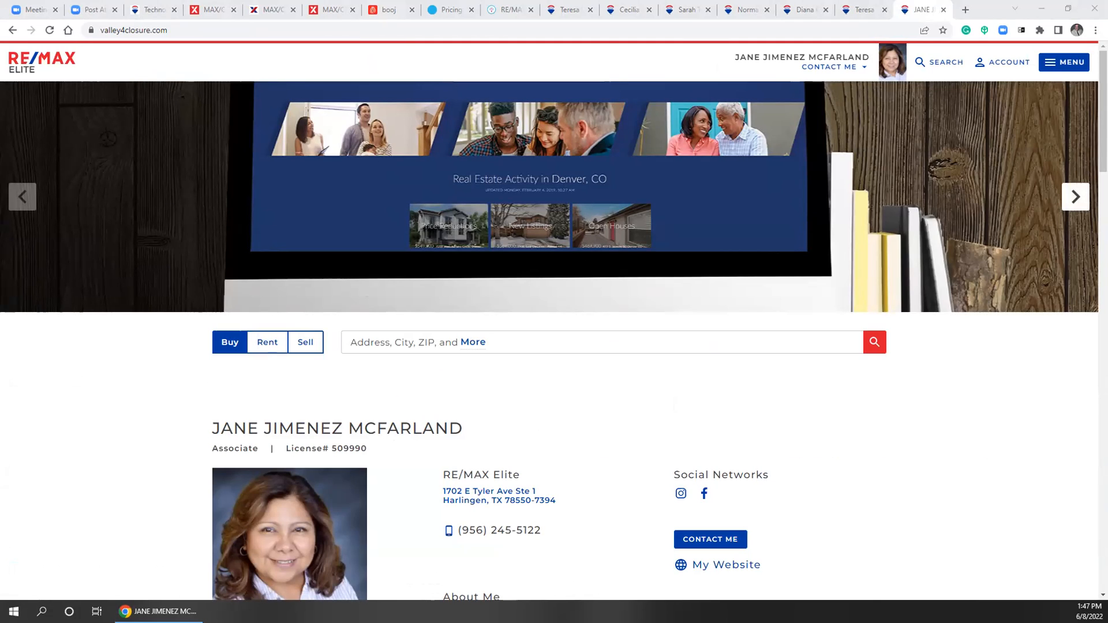
Compare the live site's header slideshow, advanced one slide, with the editor's preview
left_click(378, 10)
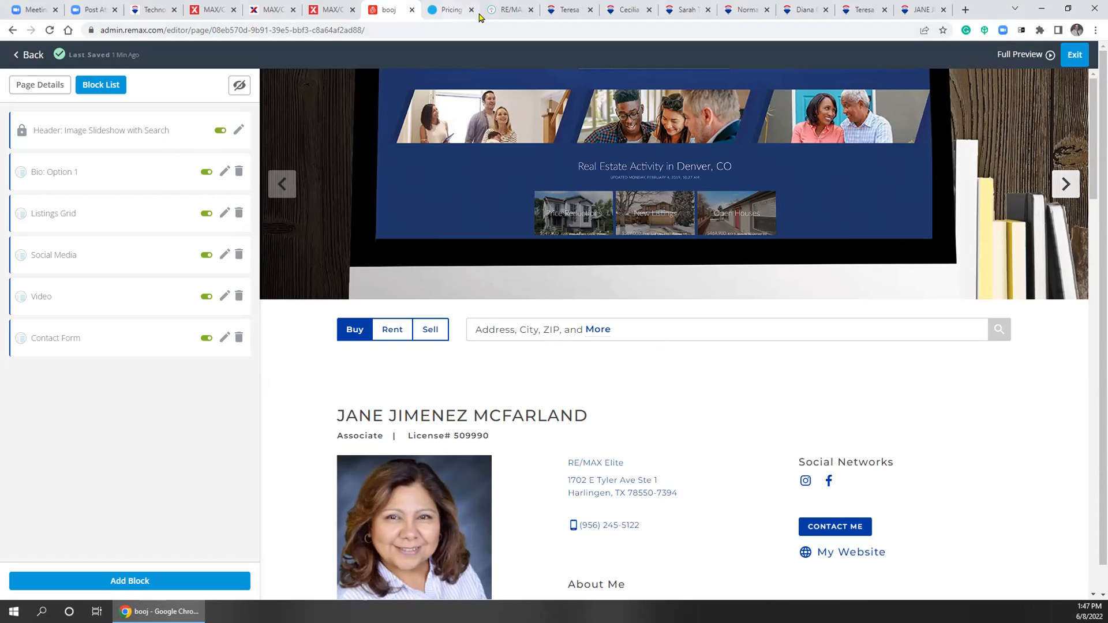
left_click(918, 10)
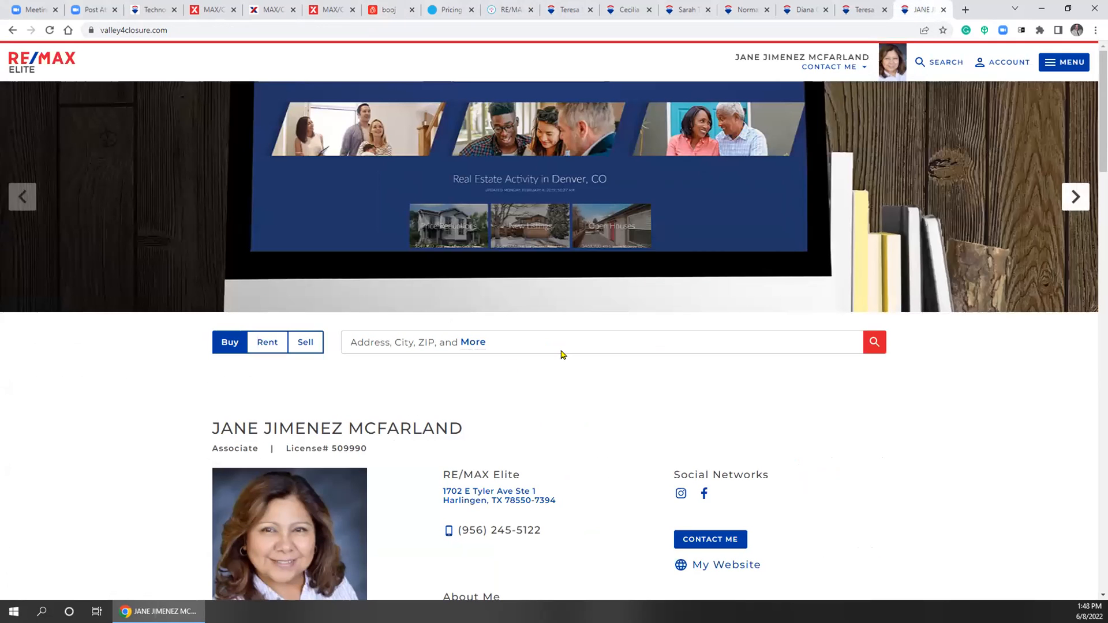
left_click(564, 346)
left_click(974, 415)
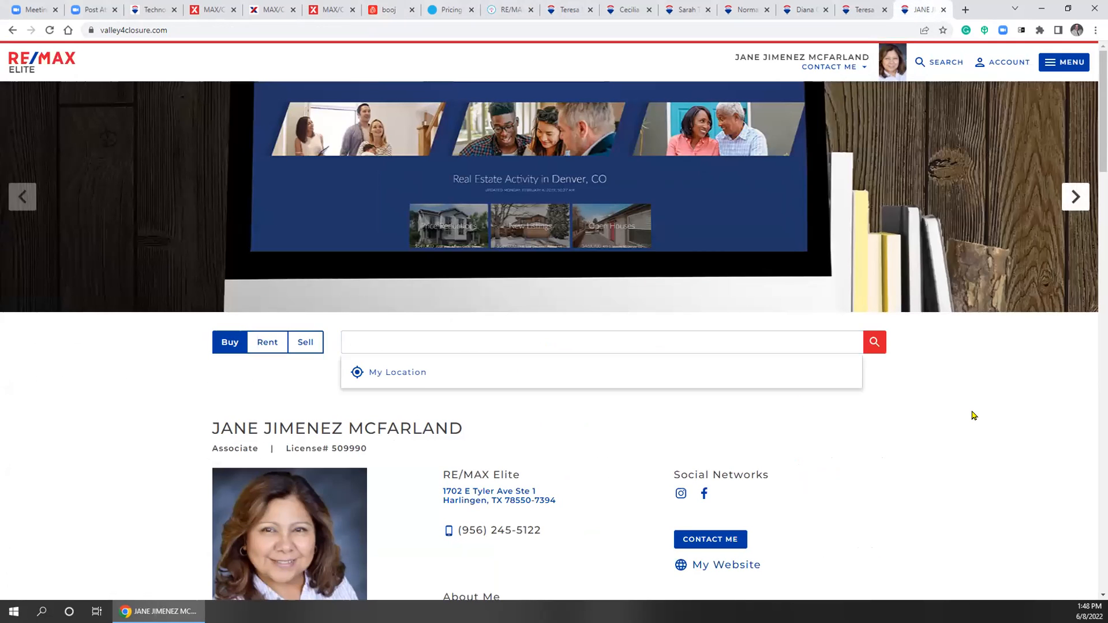
left_click(377, 12)
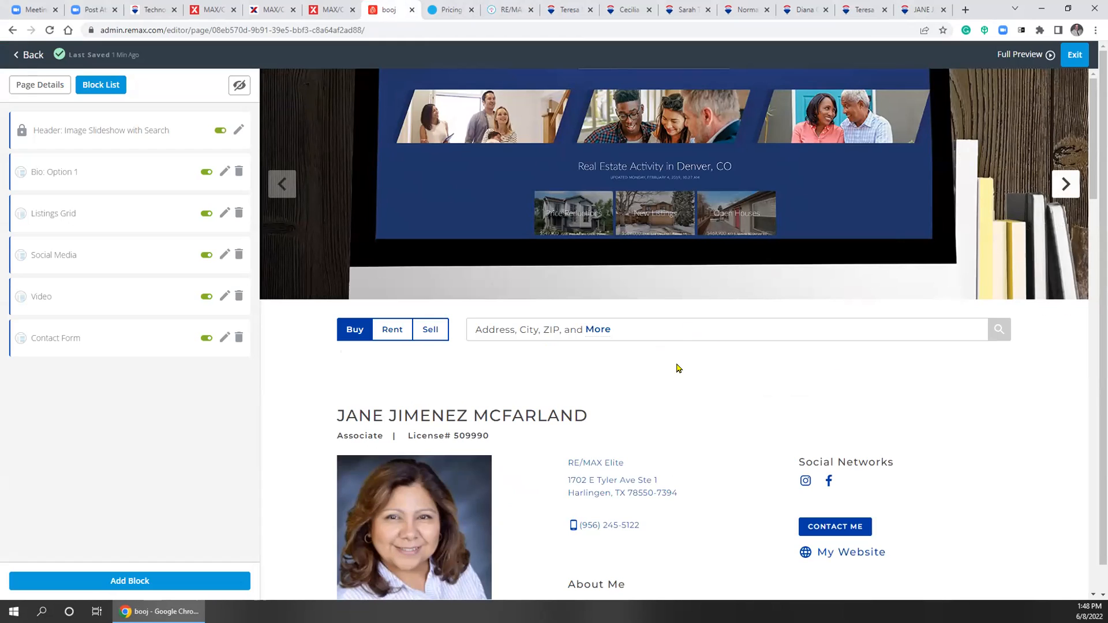
left_click(920, 9)
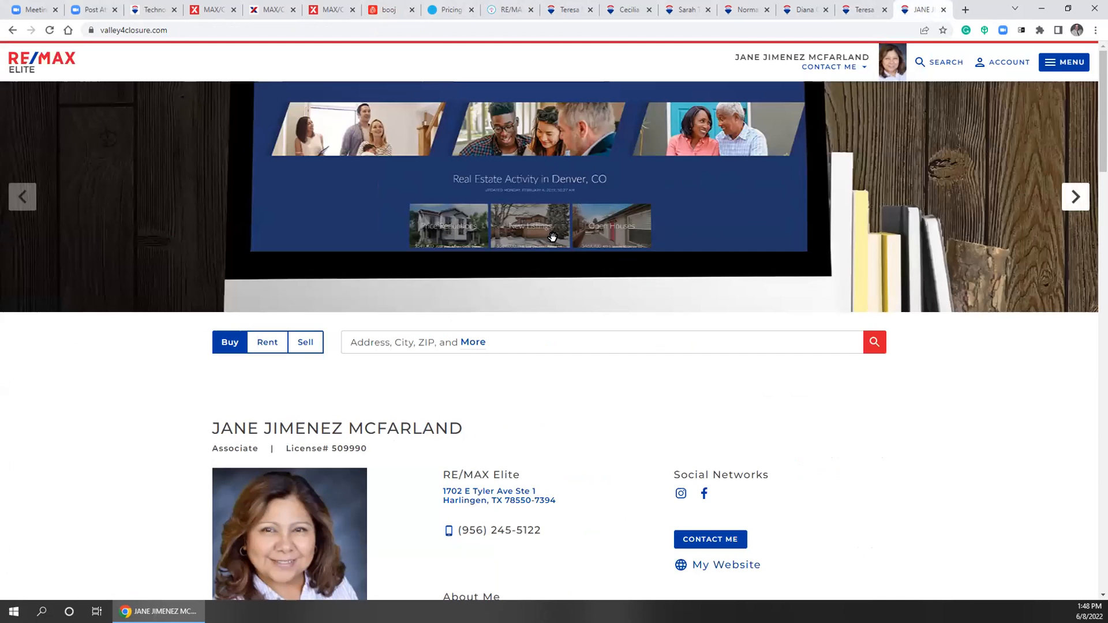
left_click(1074, 198)
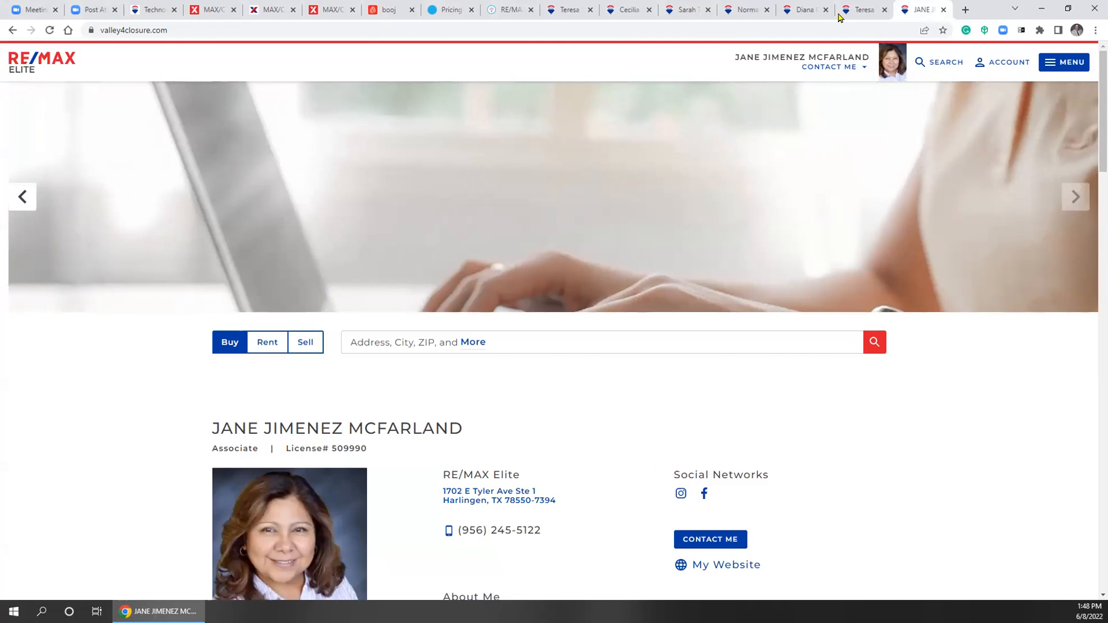
left_click(390, 10)
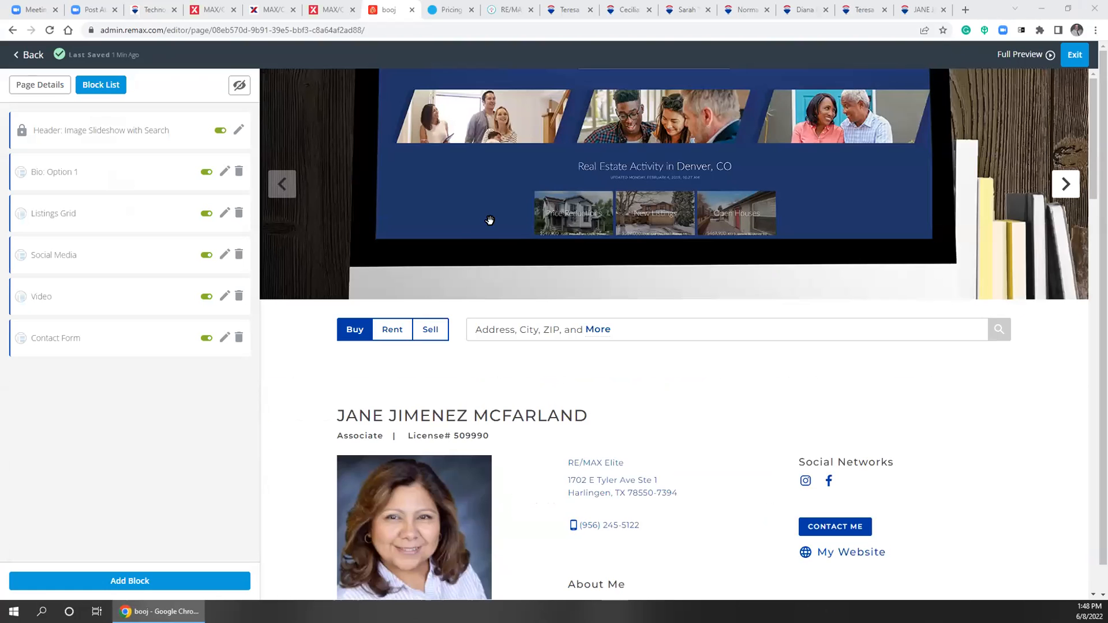
Start adding a header slideshow image, cancel without choosing one, keeping Image 1 and Image 2
left_click(104, 136)
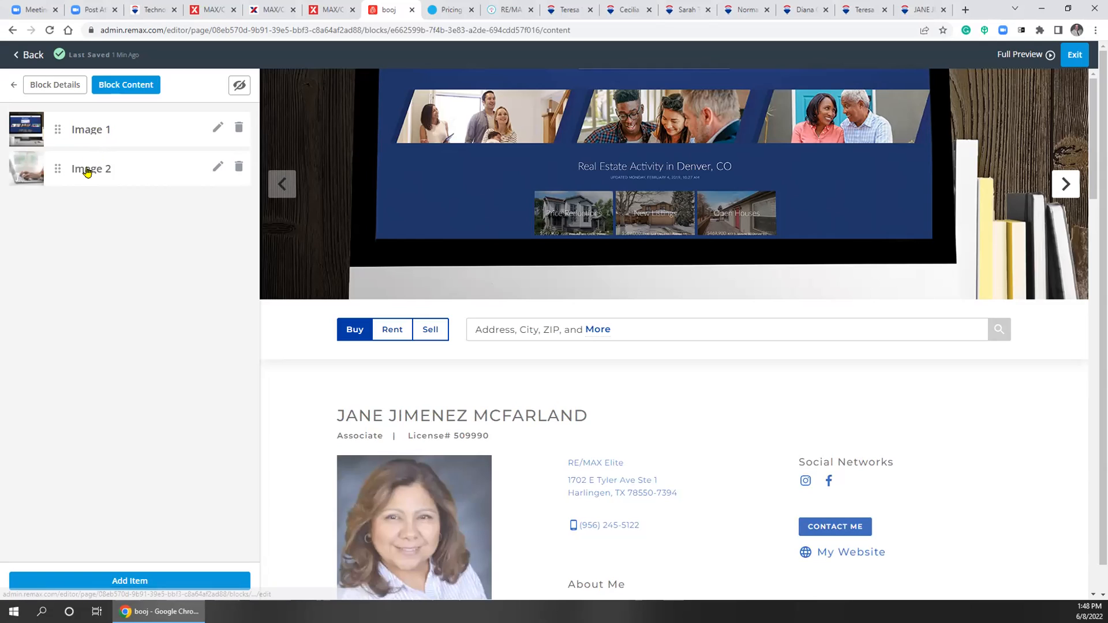
left_click(116, 581)
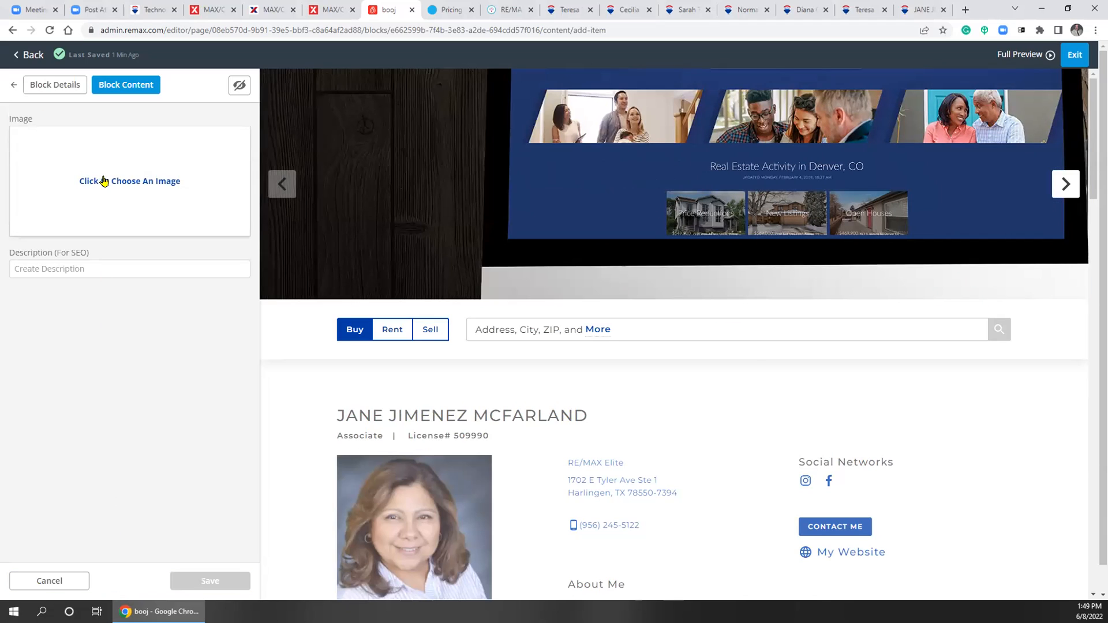
left_click(104, 181)
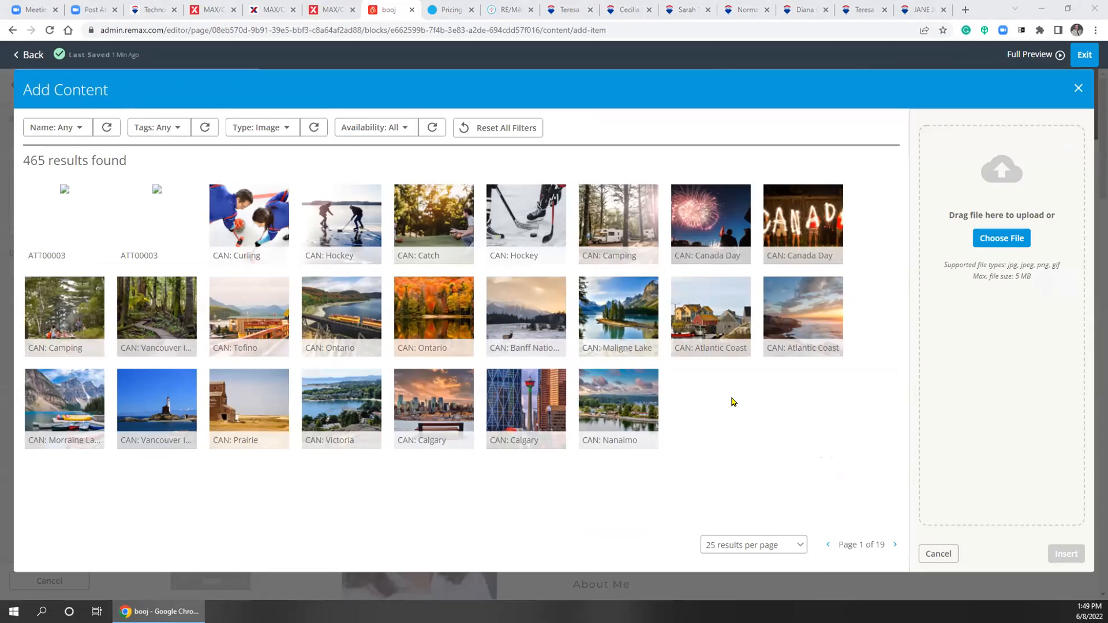
left_click(1071, 88)
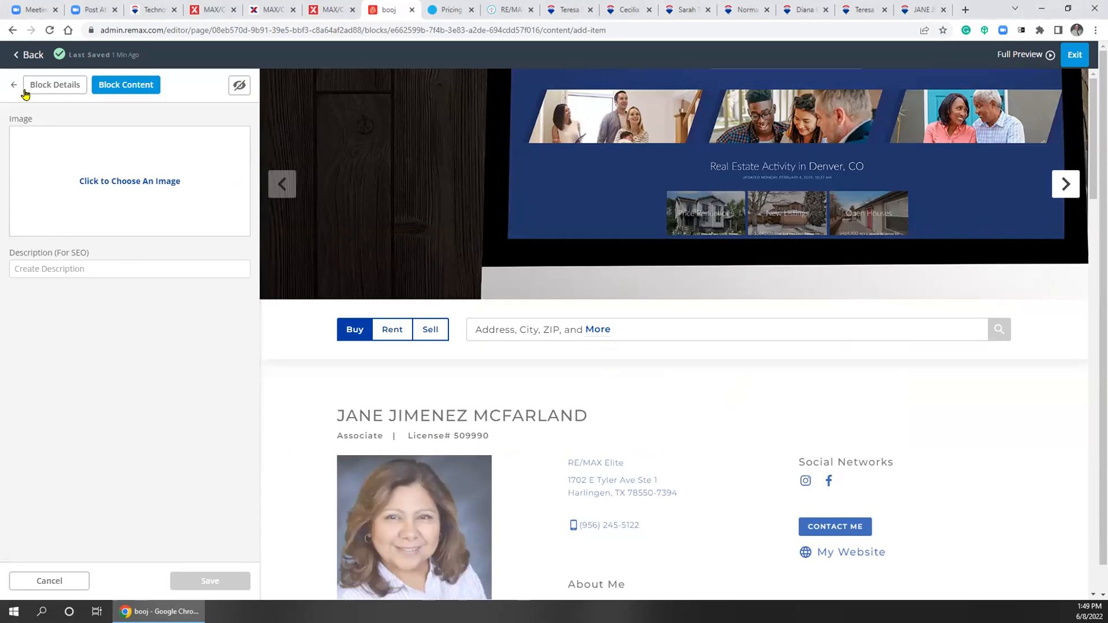
left_click(133, 182)
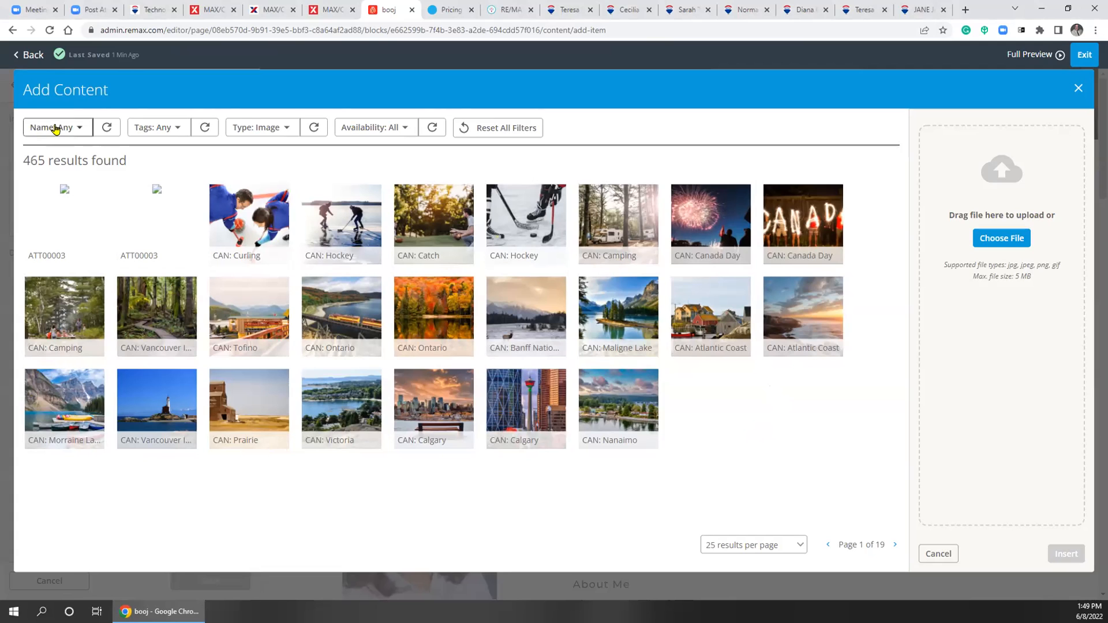
left_click(1077, 89)
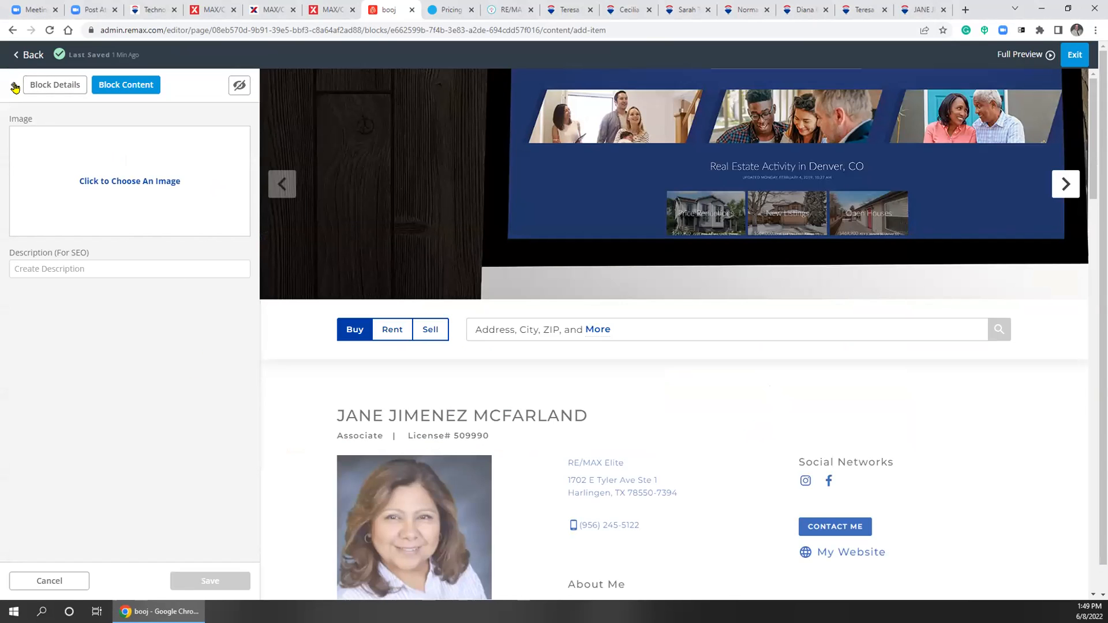
left_click(15, 87)
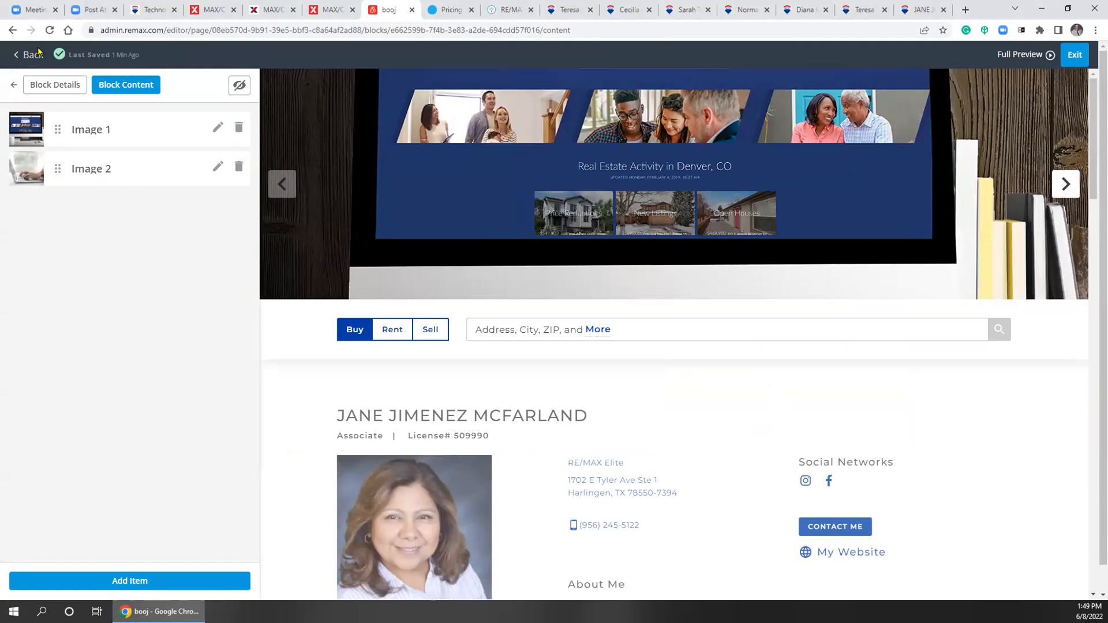
left_click(13, 84)
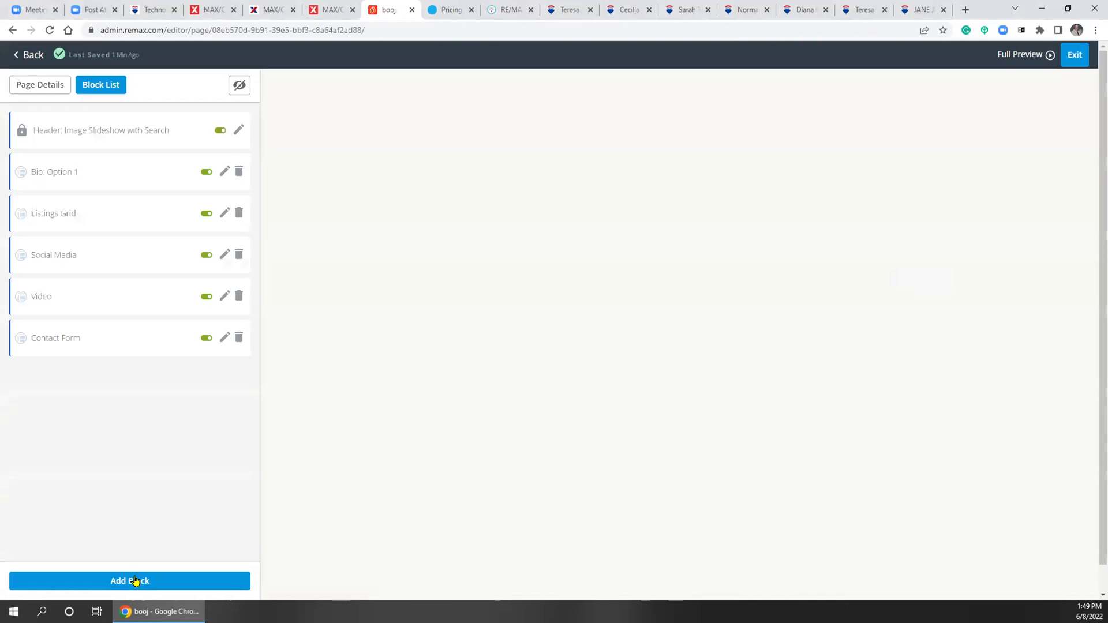
left_click(100, 130)
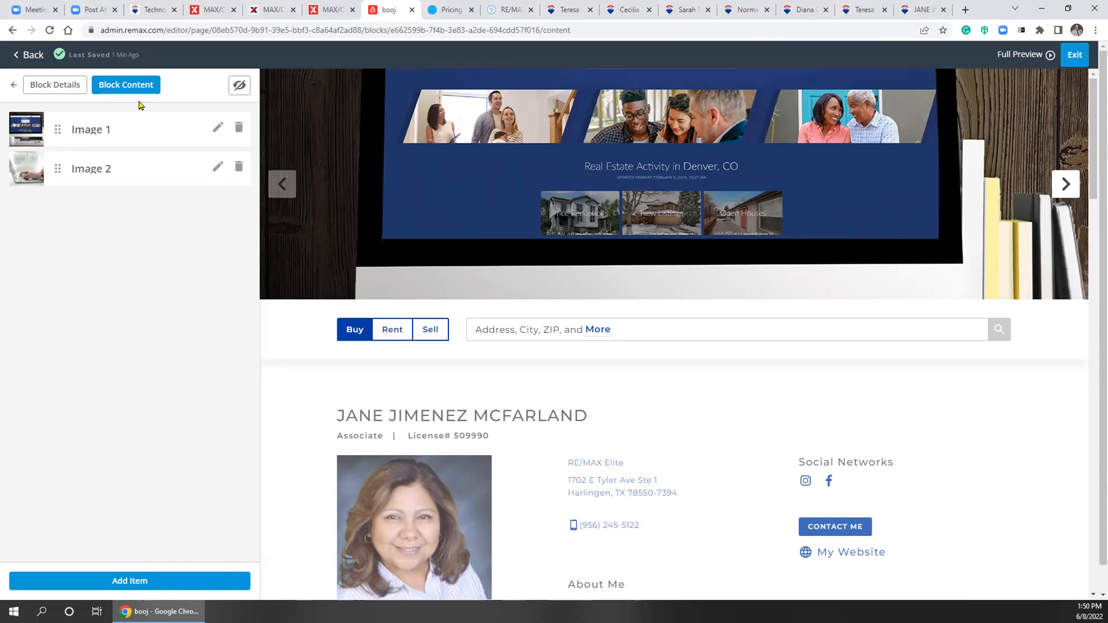
Check the header slideshow's theme options and keep it on Default
left_click(54, 84)
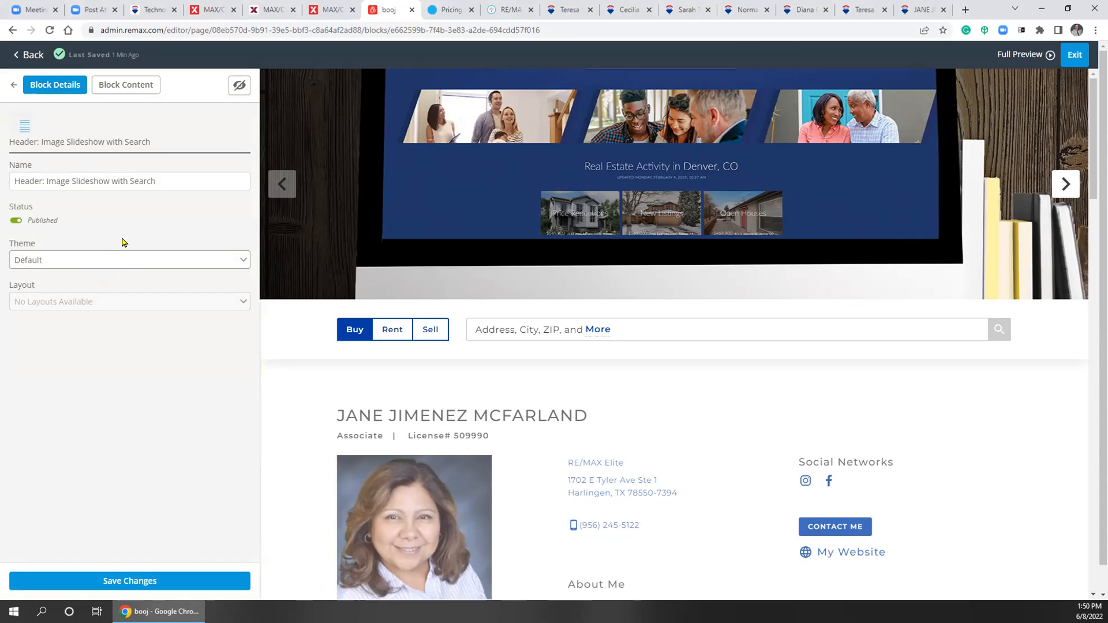
left_click(147, 266)
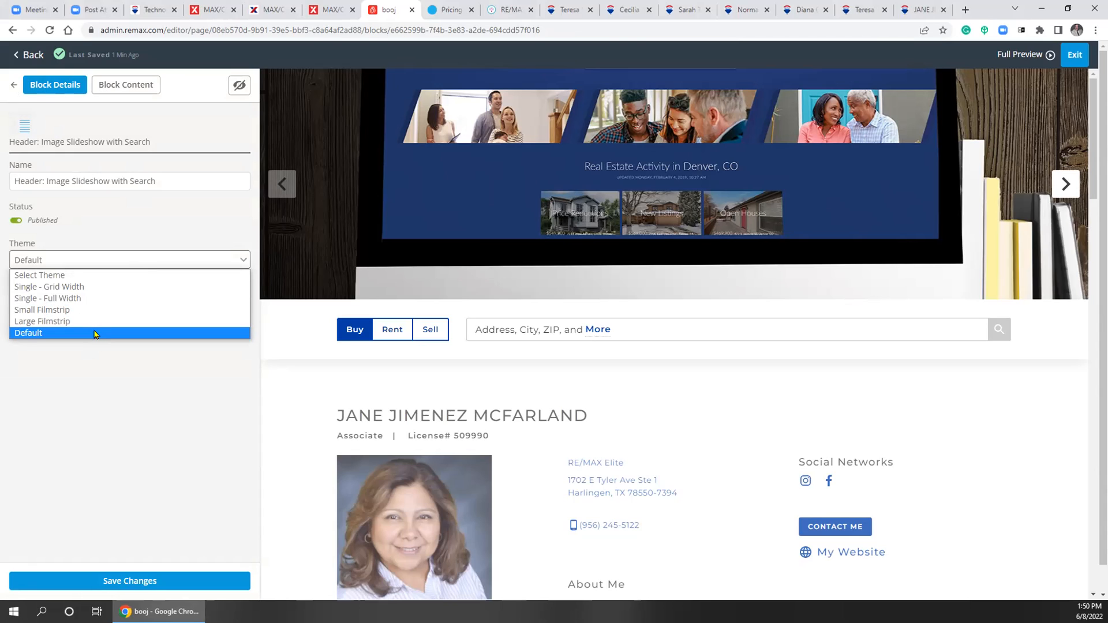
left_click(104, 378)
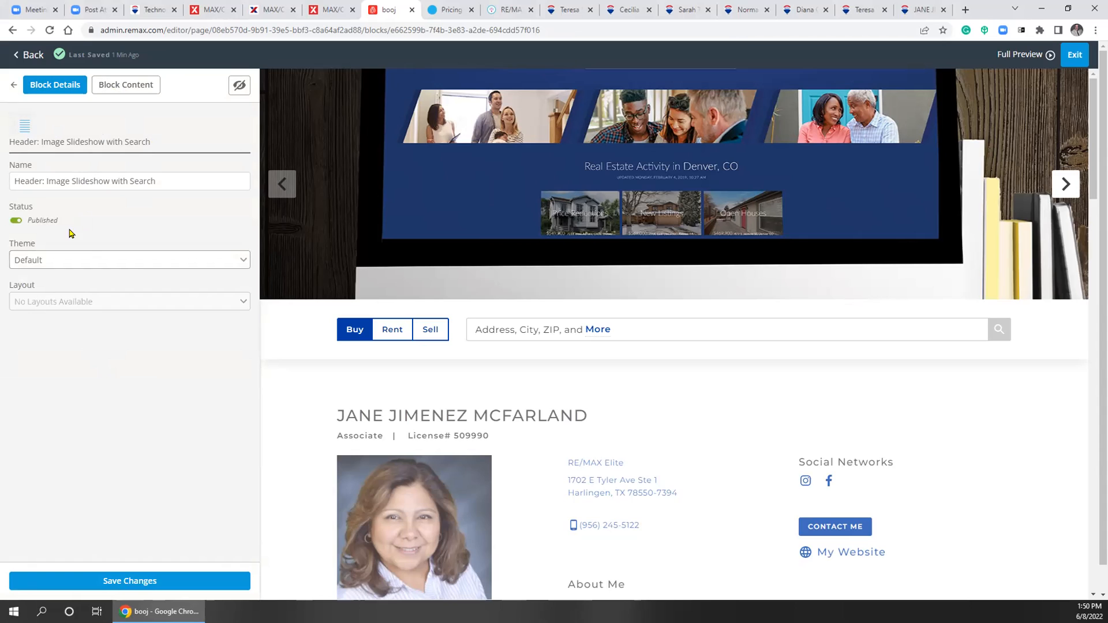
left_click(13, 85)
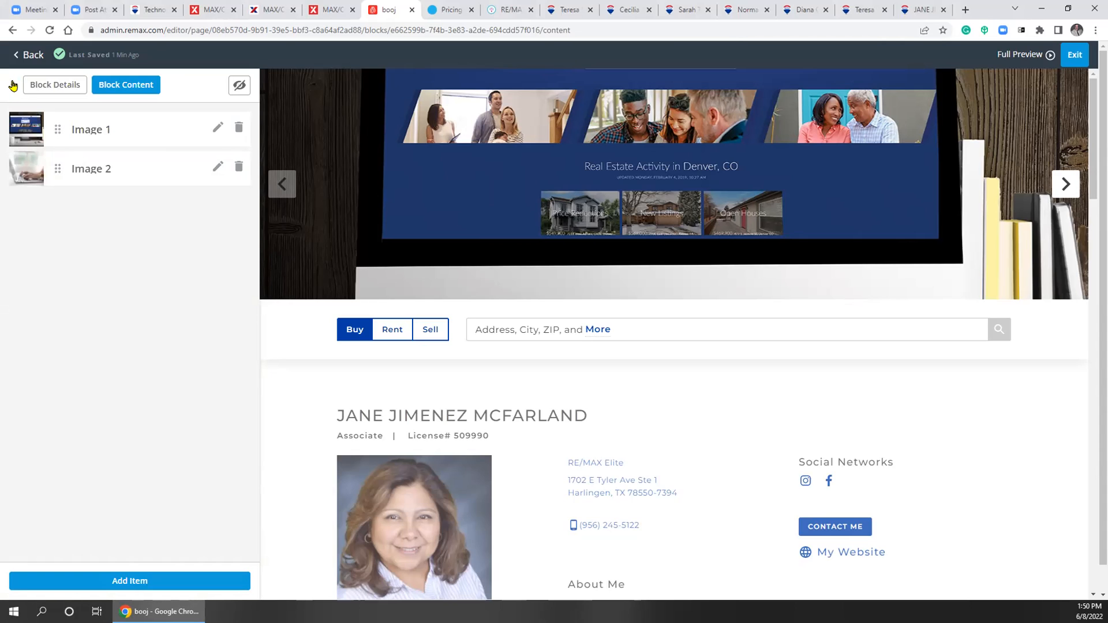
left_click(12, 85)
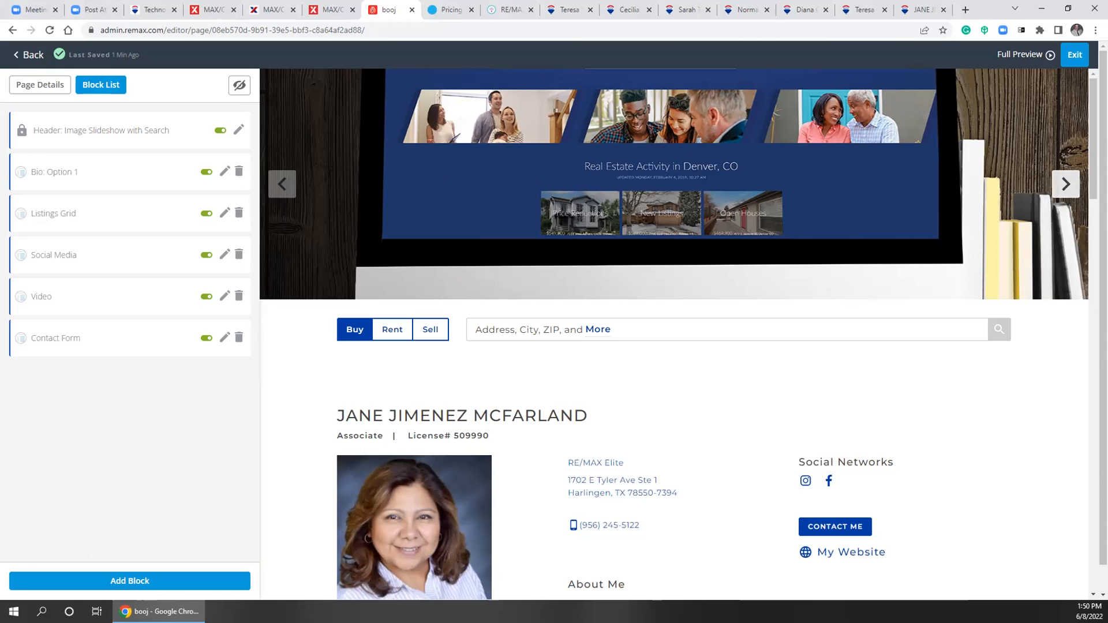
Open the Bio: Option 1 block's details, then return to the list of six page blocks
left_click(45, 160)
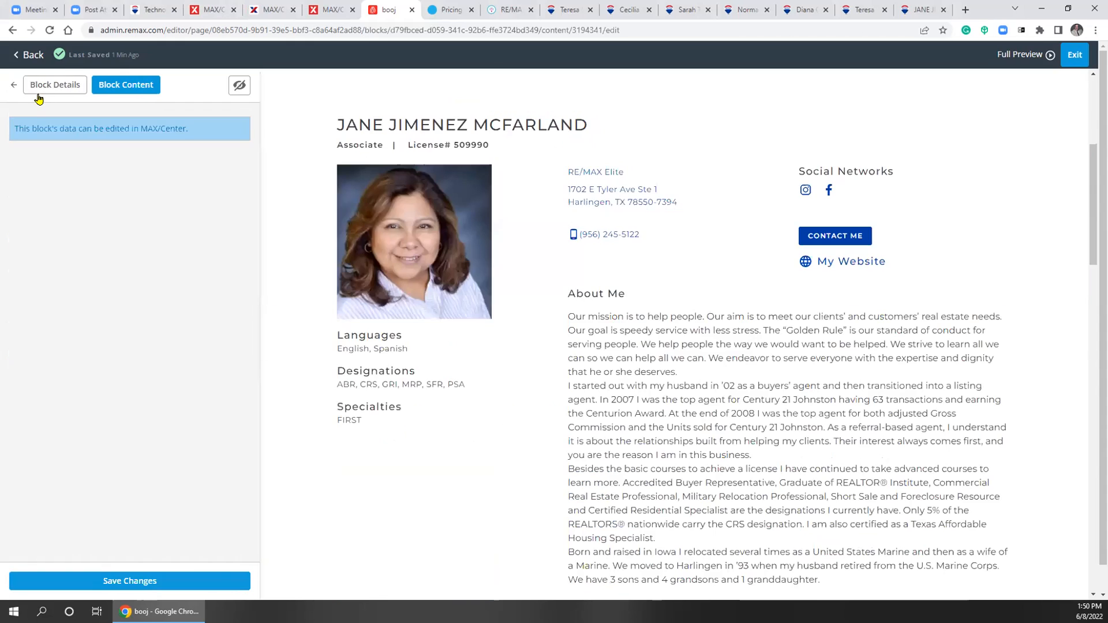
left_click(12, 86)
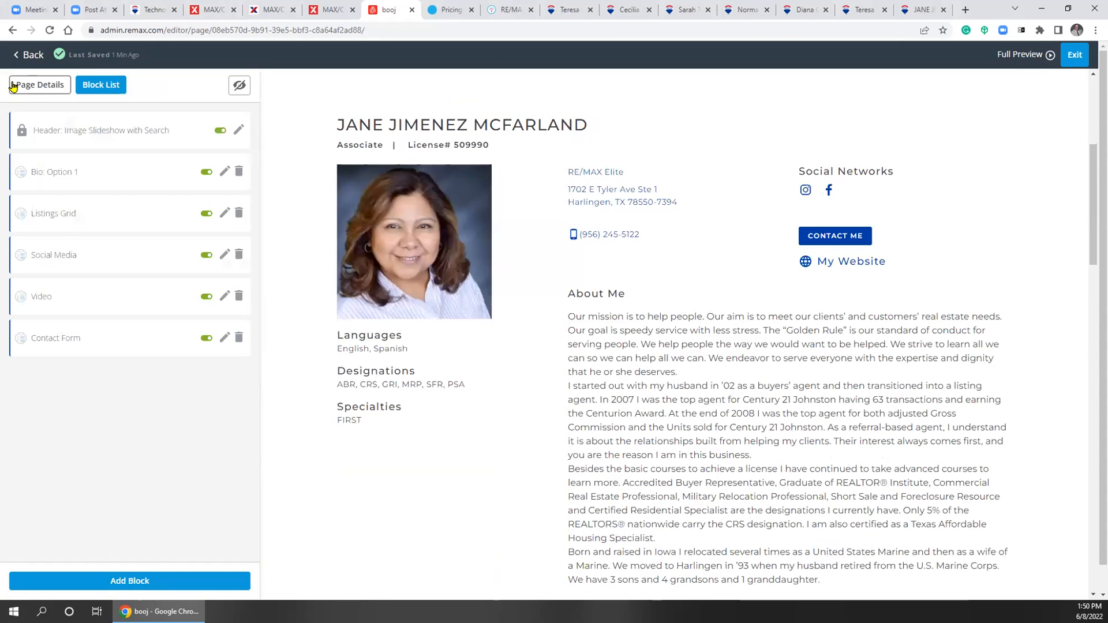
left_click(55, 176)
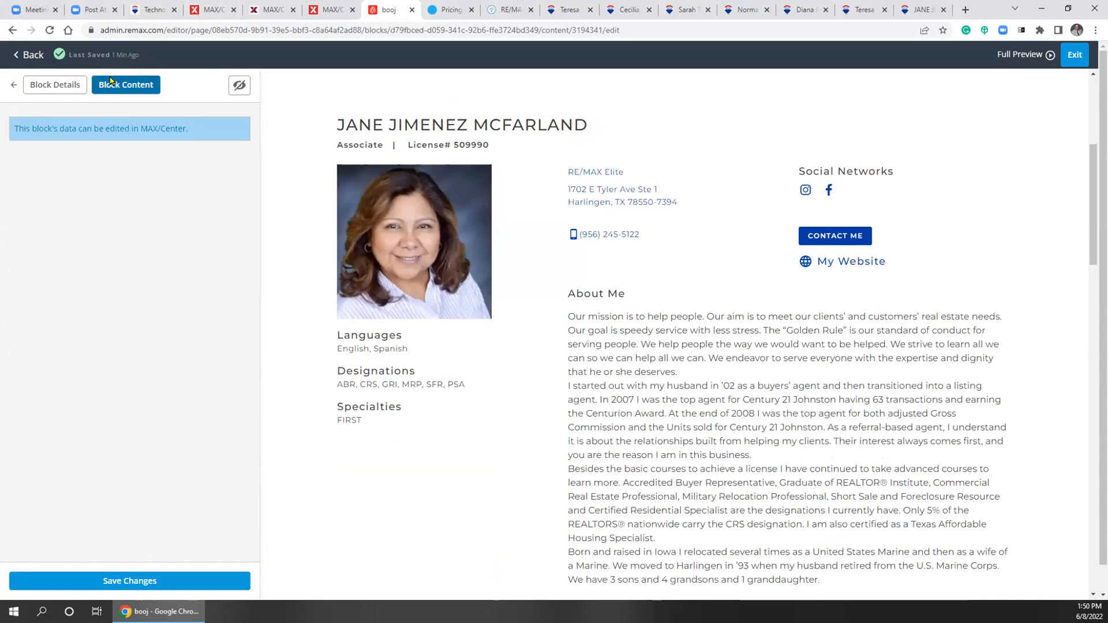
left_click(62, 85)
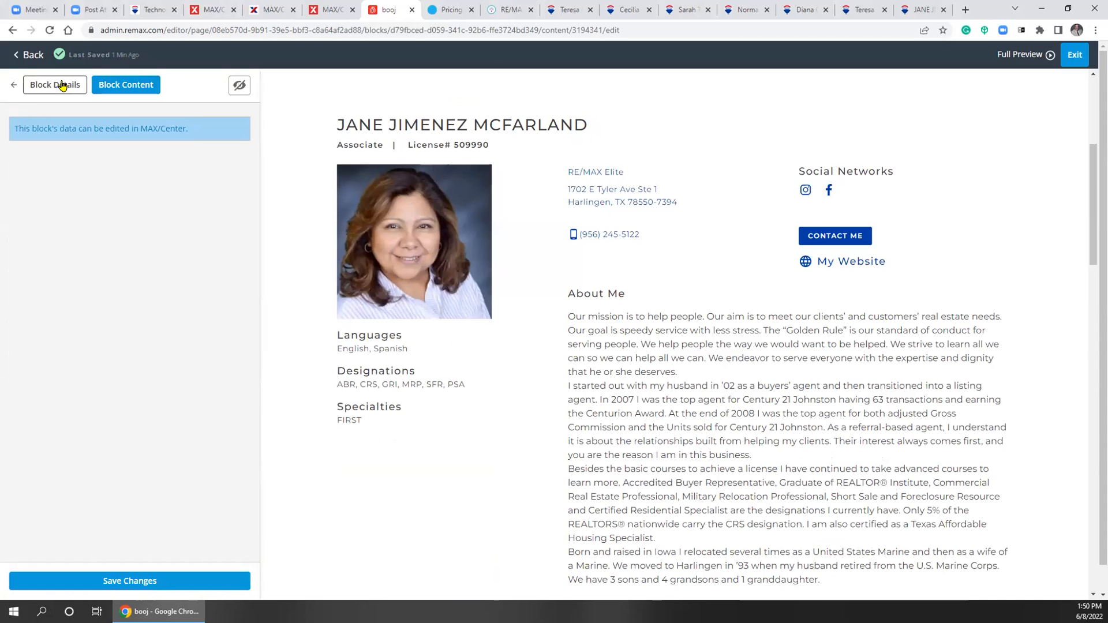
left_click(14, 85)
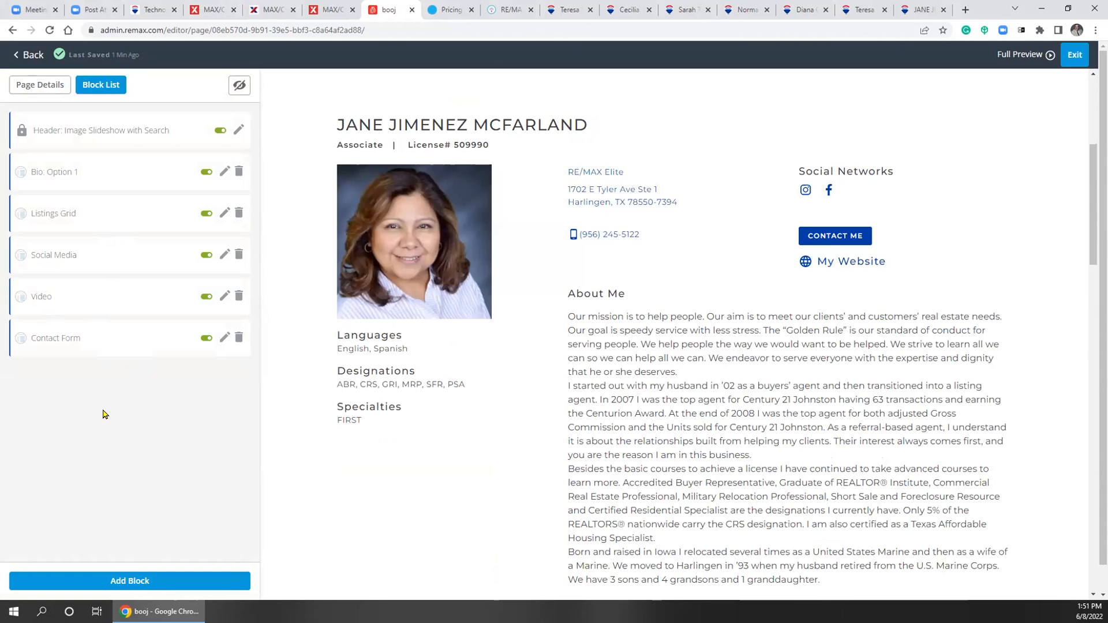
In the Social Media block, switch on the Pinterest feed, check its URL, and save
left_click(59, 256)
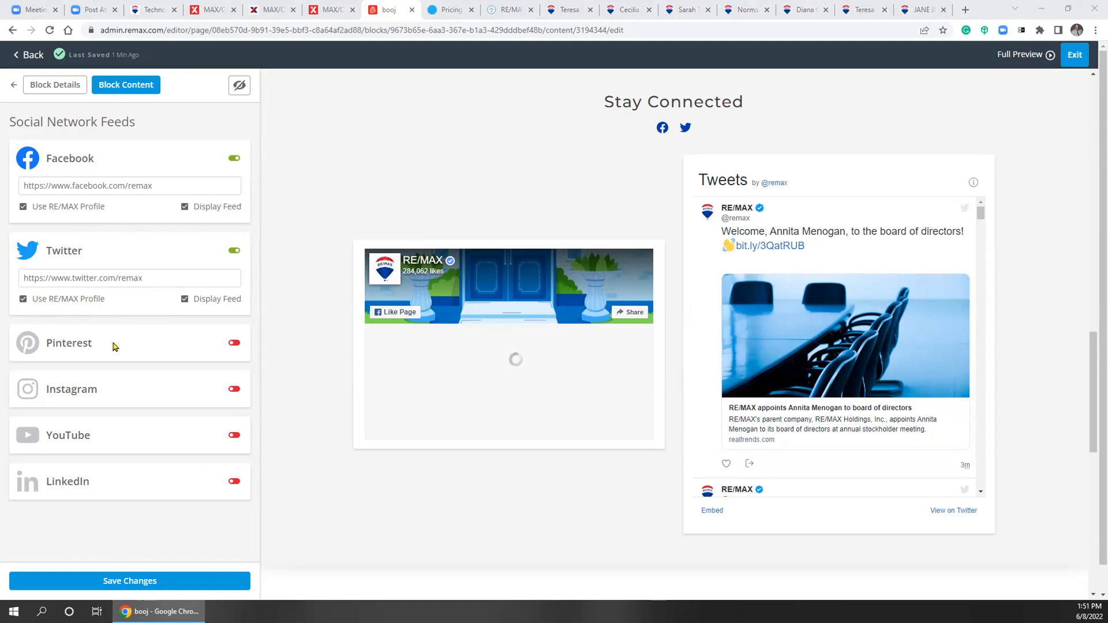
left_click(234, 344)
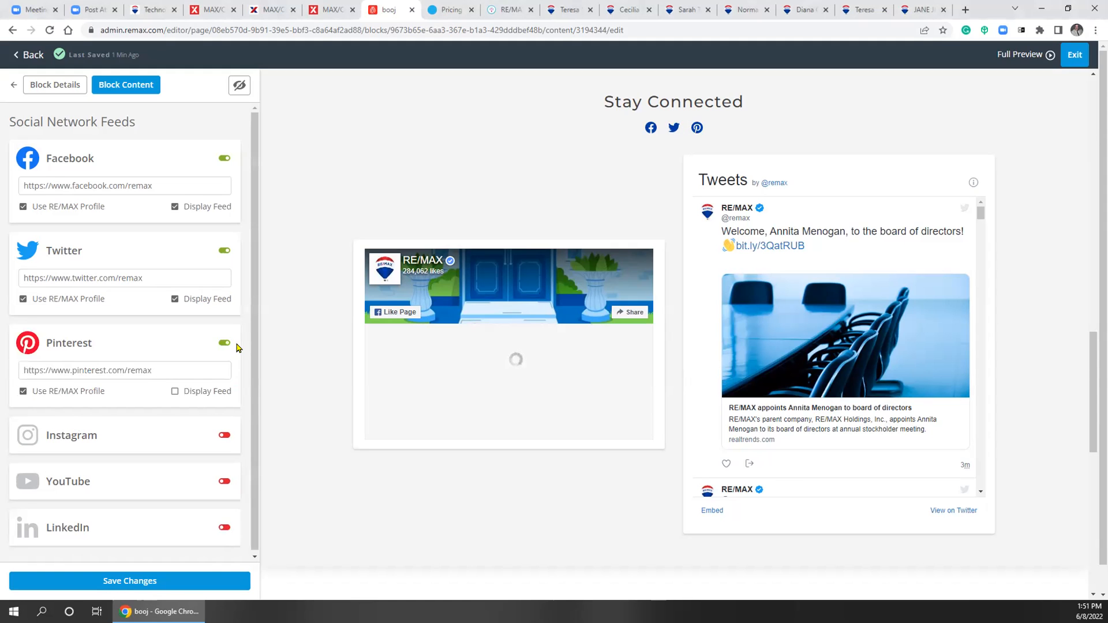
left_click(129, 370)
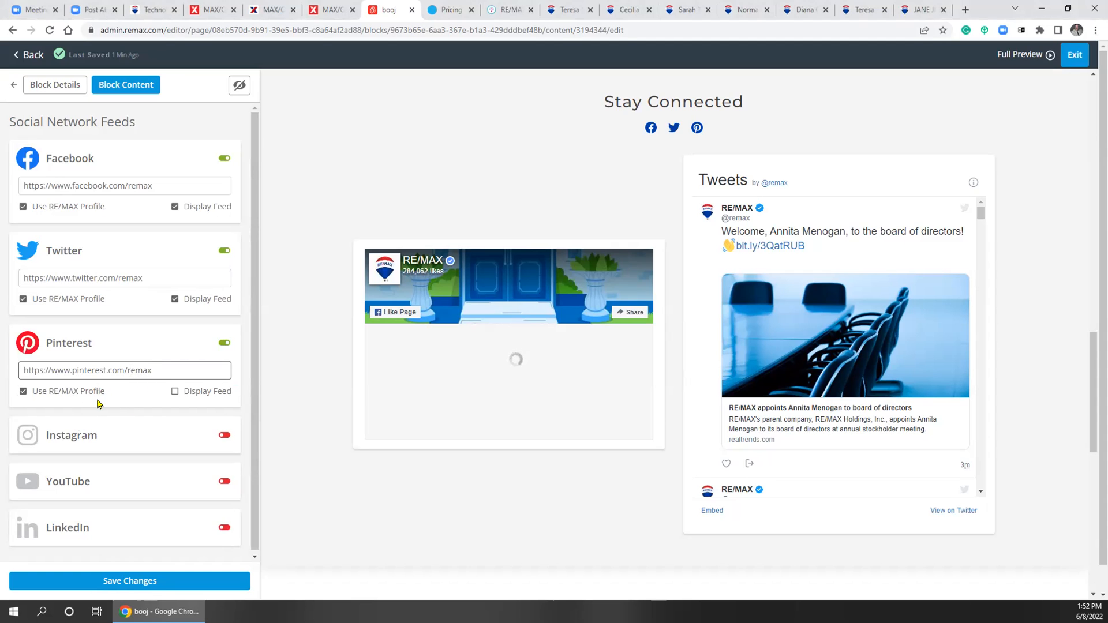
left_click(134, 583)
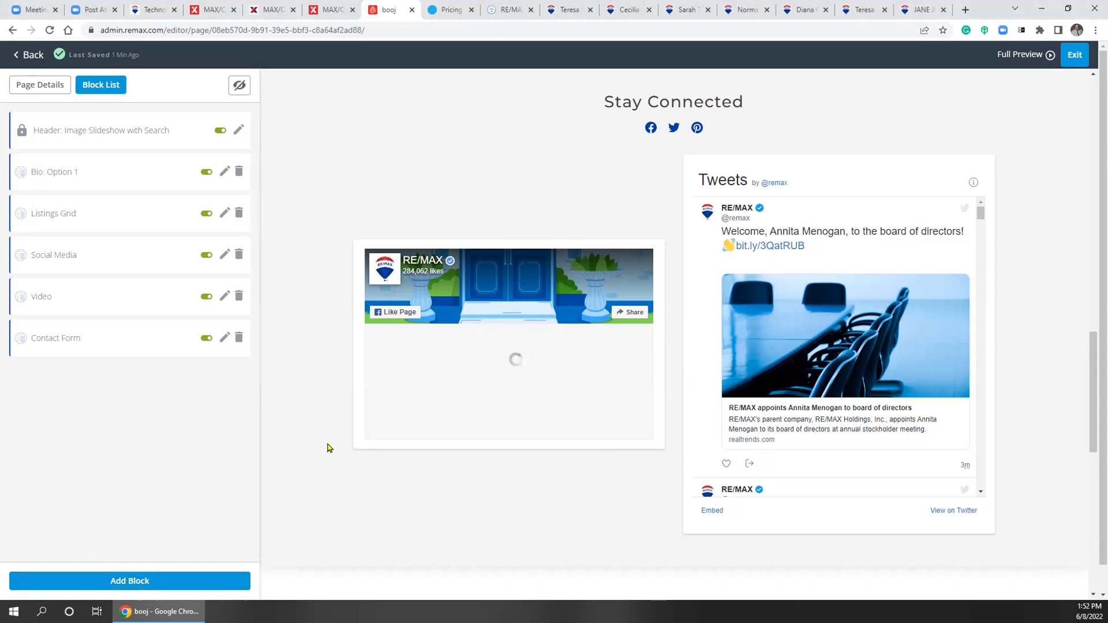
scroll(113, 418, "down", 1)
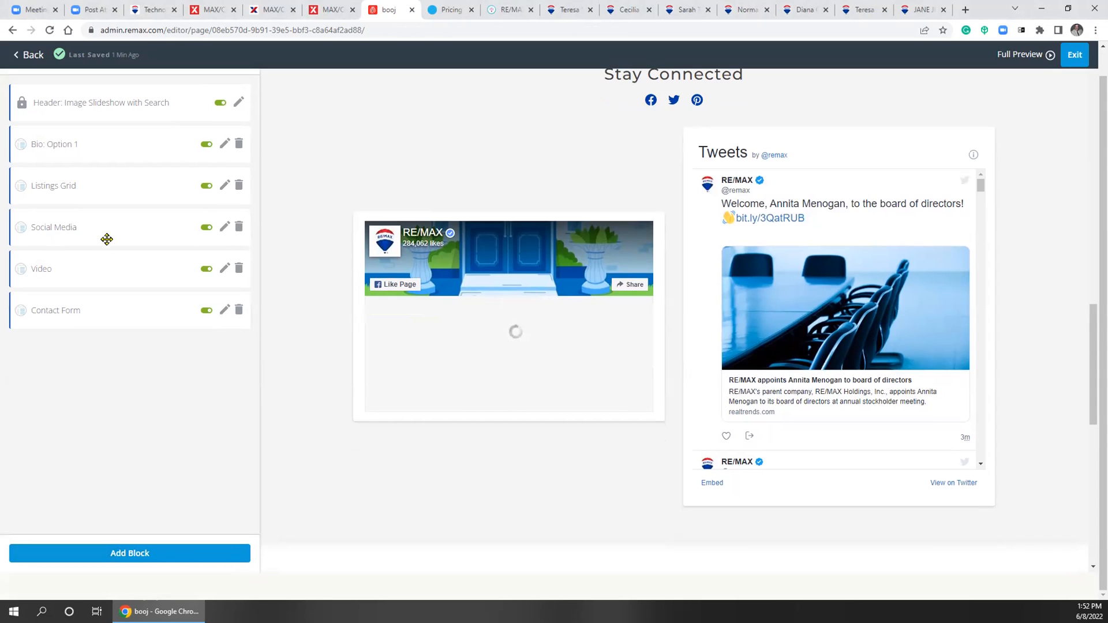
left_click(33, 270)
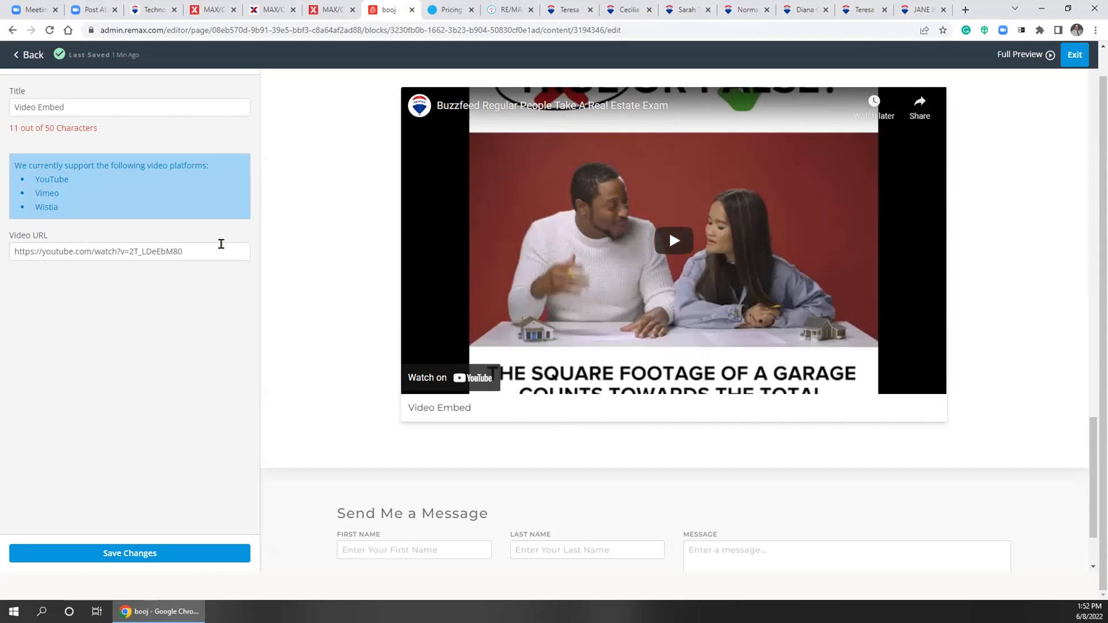
left_click_drag(42, 195, 57, 195)
left_click(75, 285)
left_click(129, 553)
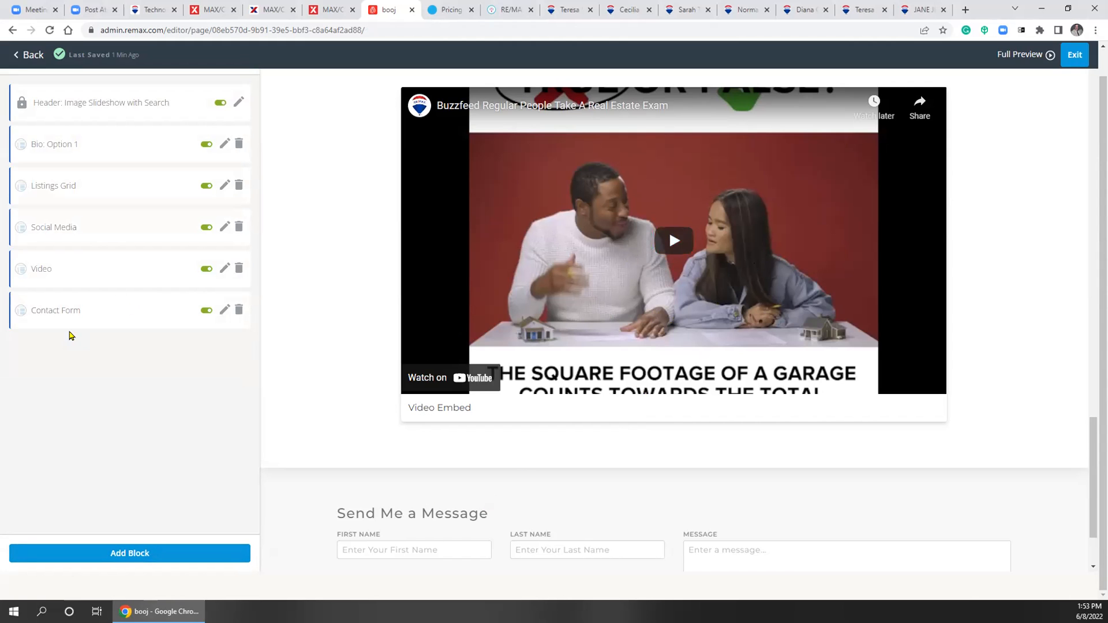
Add a new block to the home page and pick the Home Valuation type
scroll(384, 494, "down", 2)
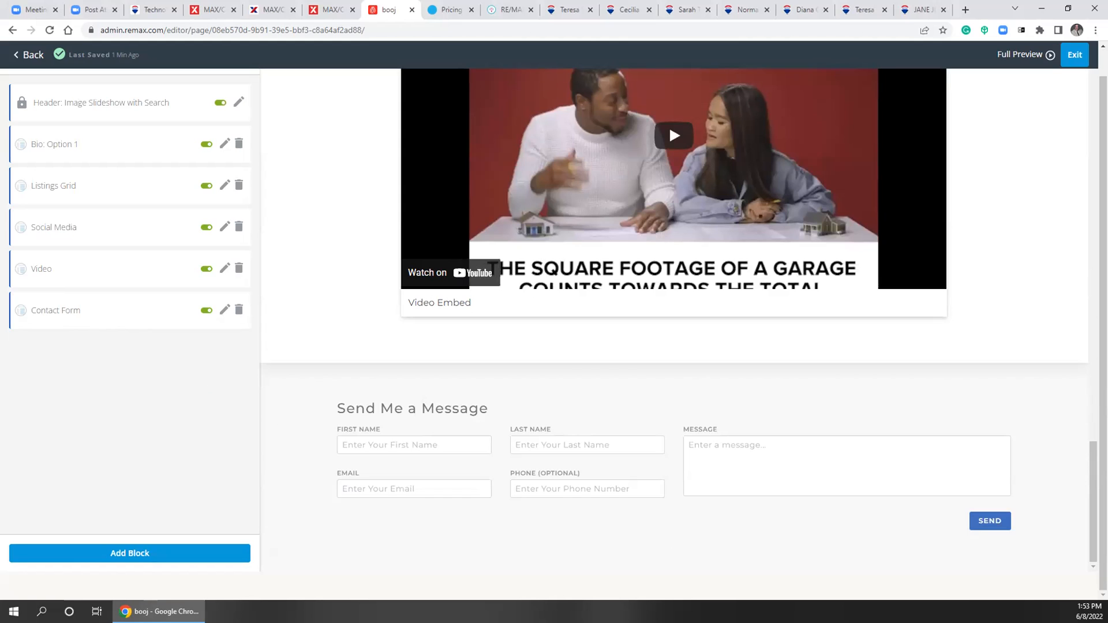
left_click(136, 558)
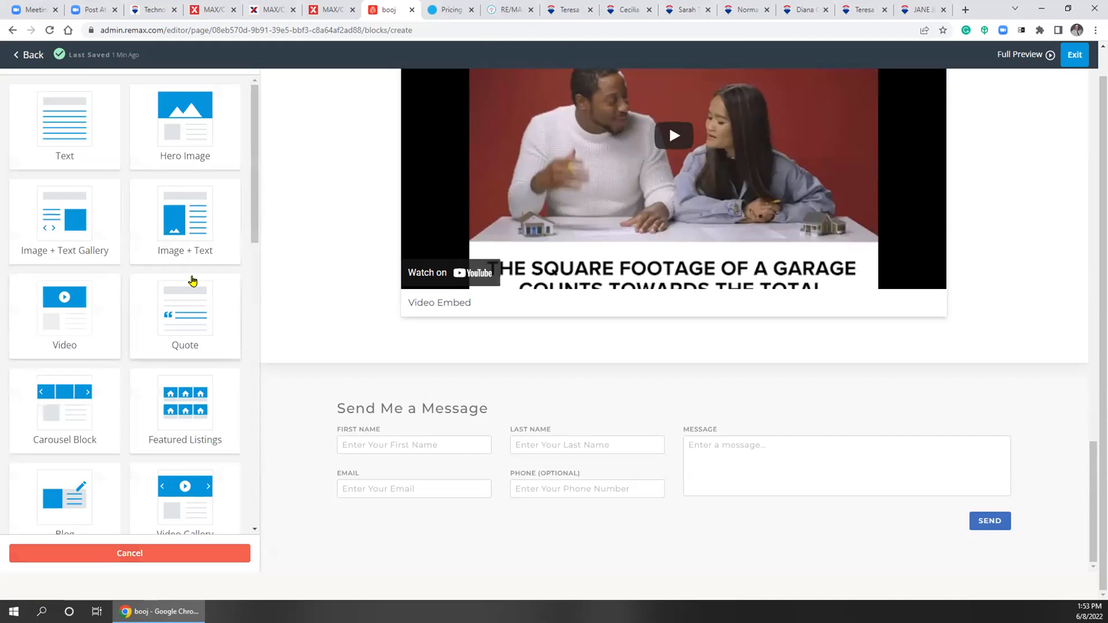
scroll(193, 280, "down", 8)
scroll(190, 296, "down", 6)
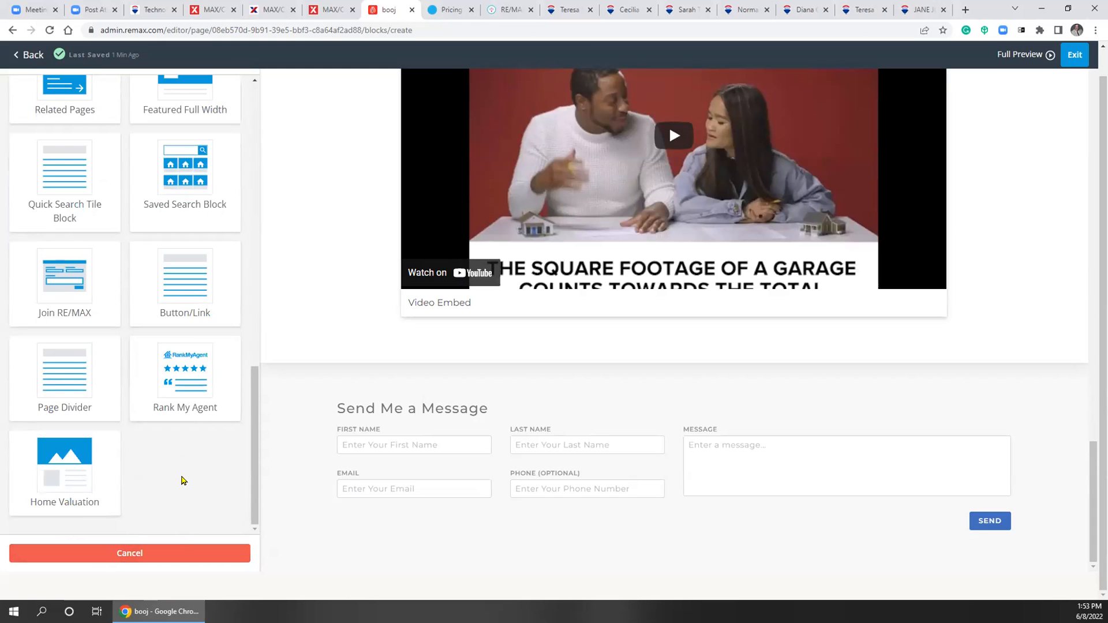
left_click(51, 472)
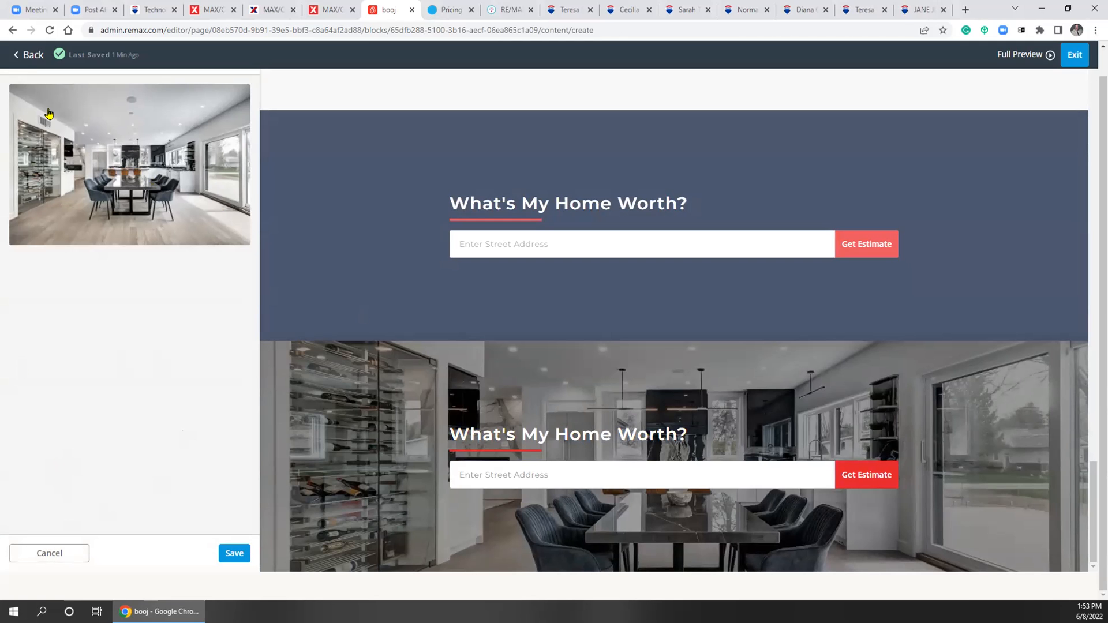
Check the new Home Valuation block's details and content, then save it
scroll(89, 342, "up", 1)
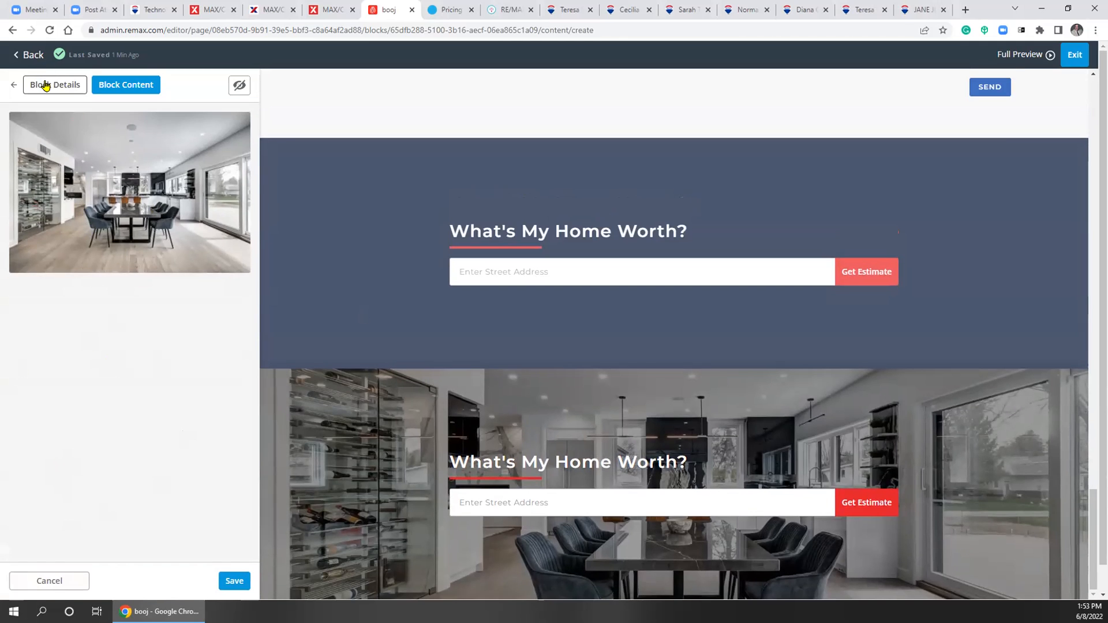
left_click(46, 85)
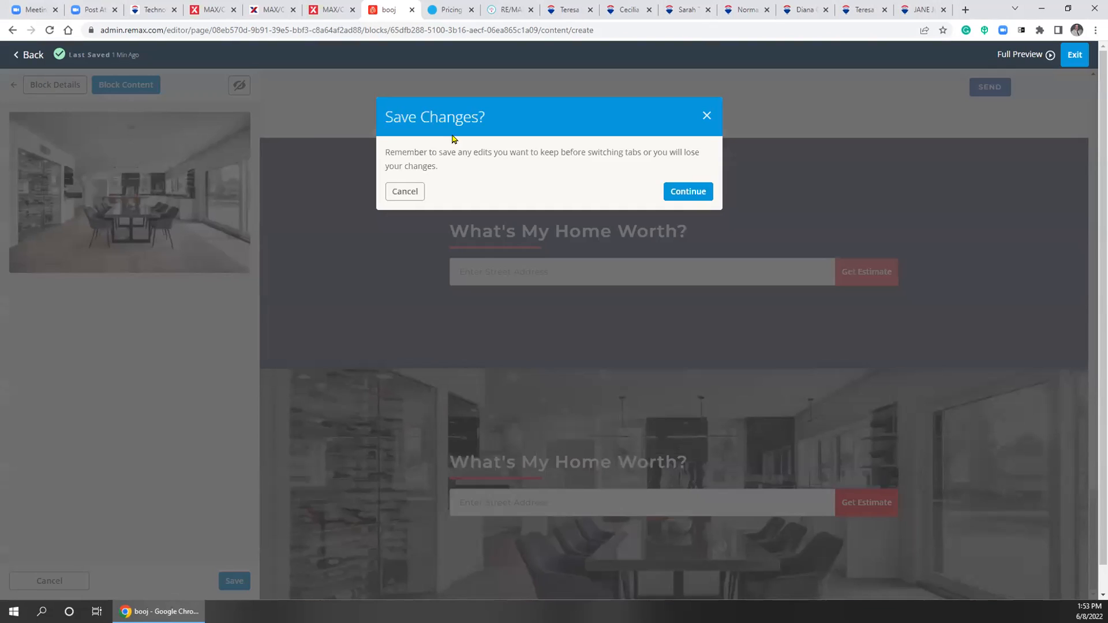
left_click(685, 193)
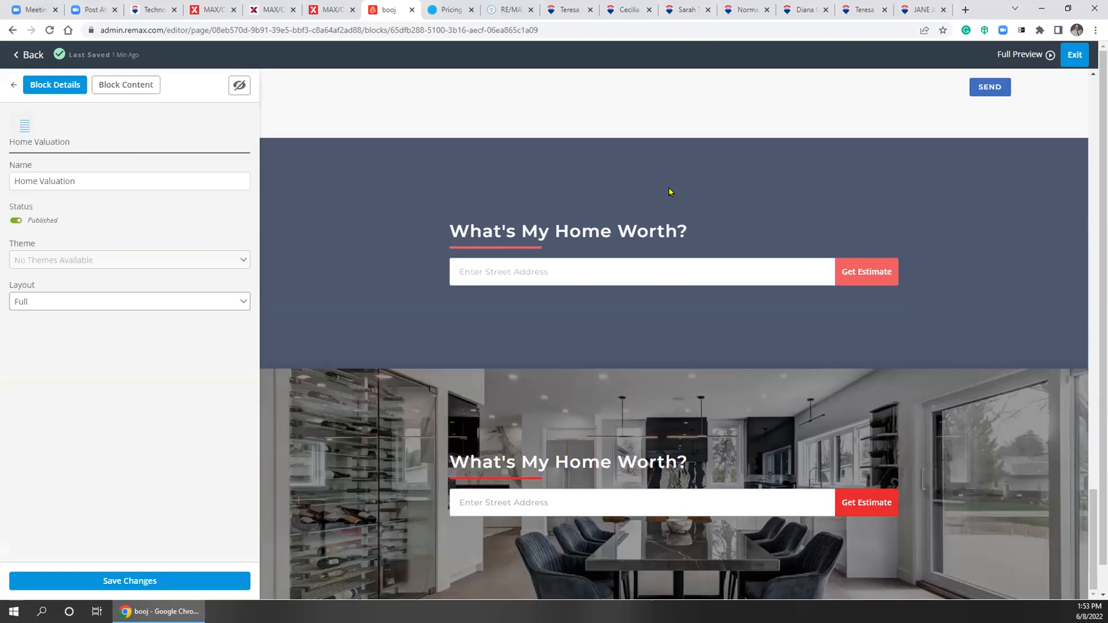
left_click(120, 84)
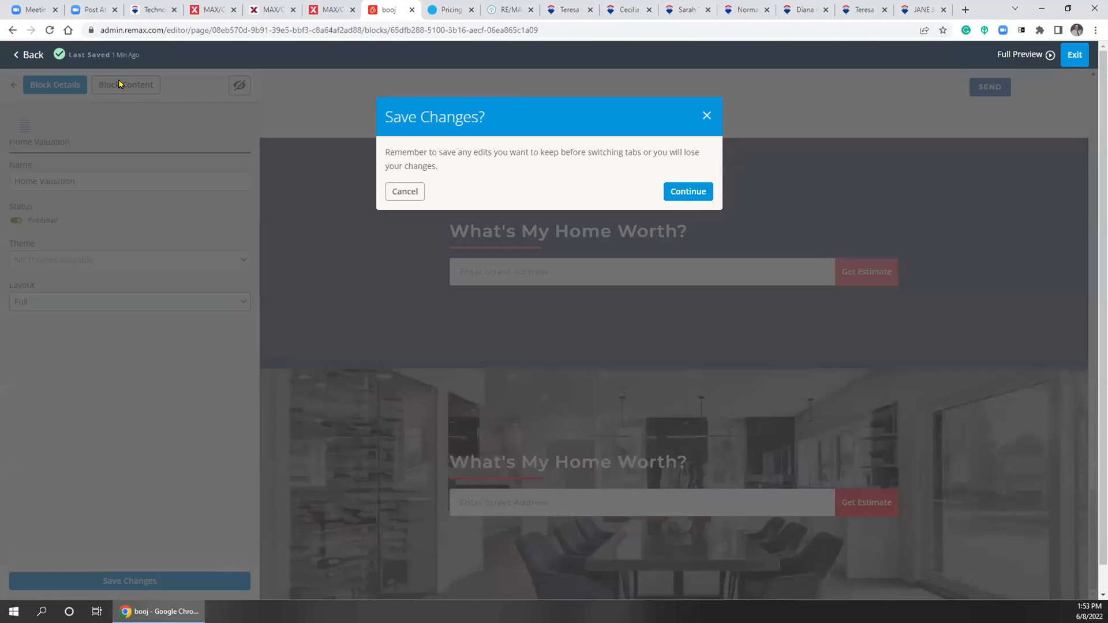
left_click(691, 192)
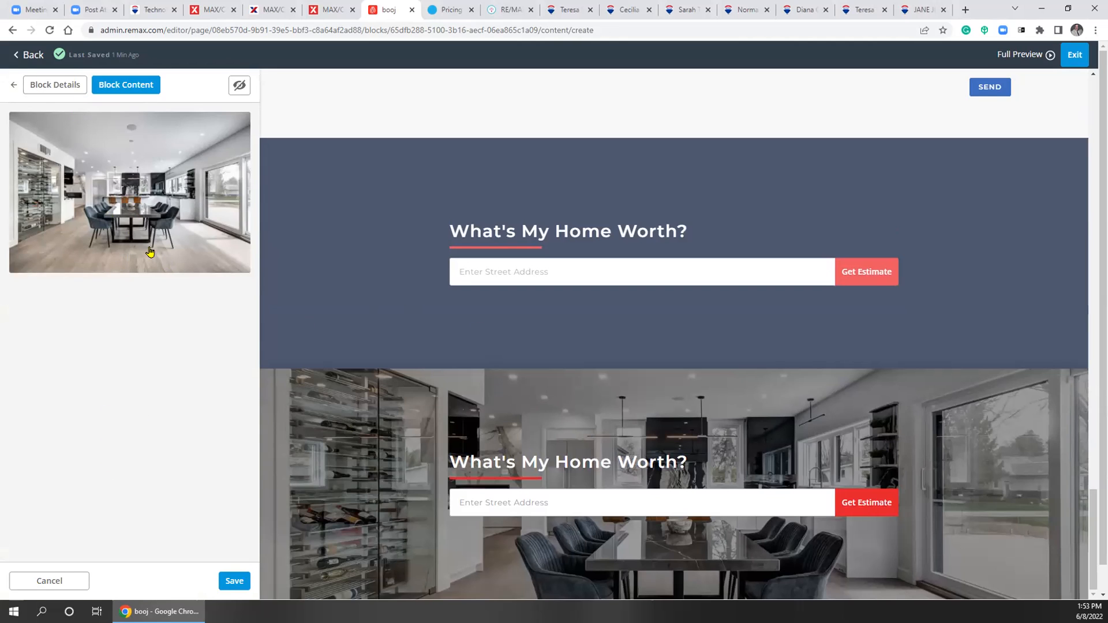
left_click(232, 580)
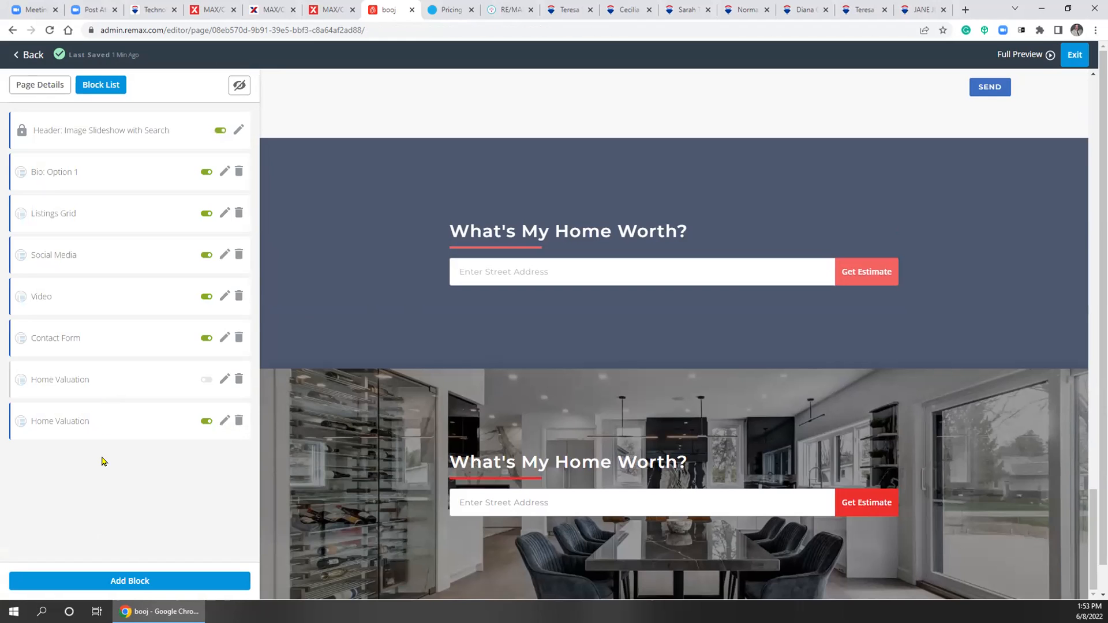
Remove the duplicate Home Valuation block and drag the other directly below the Header
left_click(239, 380)
left_click(685, 192)
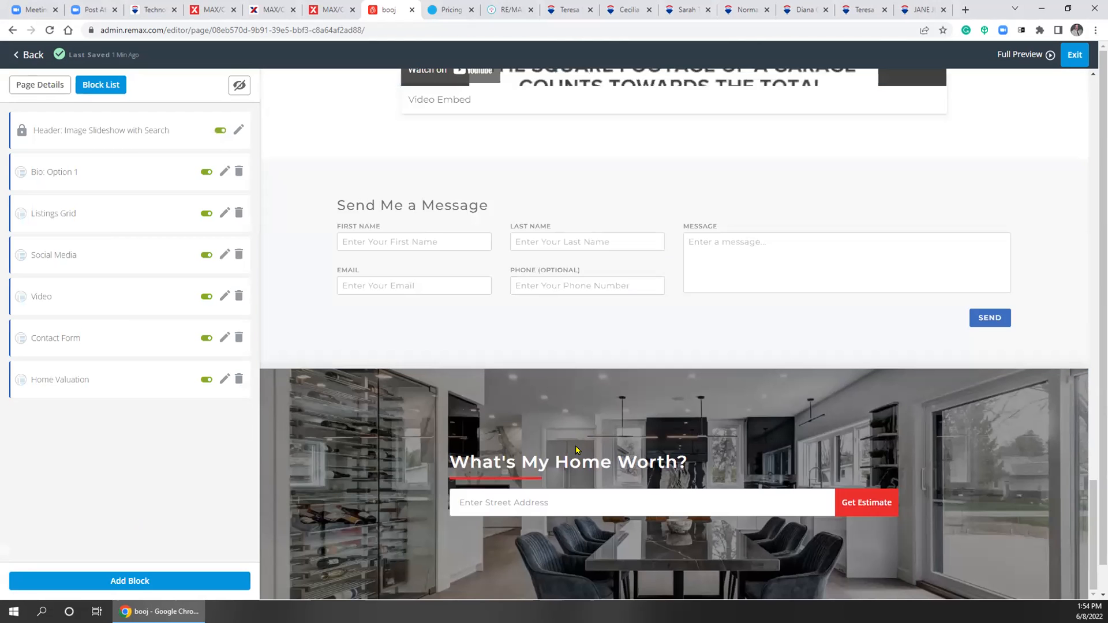
scroll(608, 488, "up", 4)
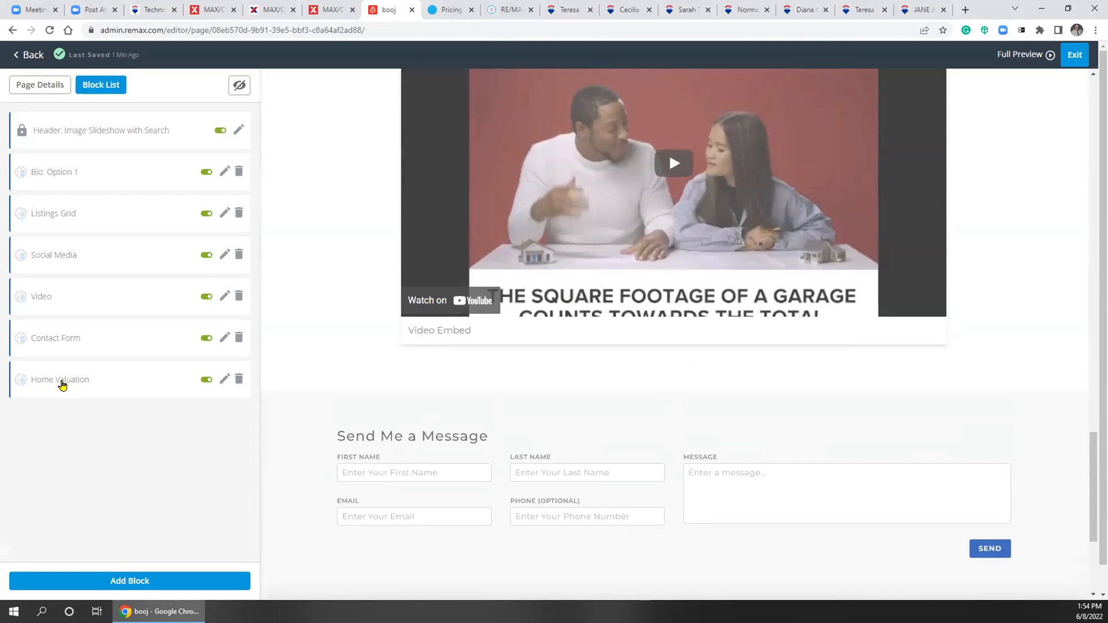
left_click_drag(20, 376, 24, 184)
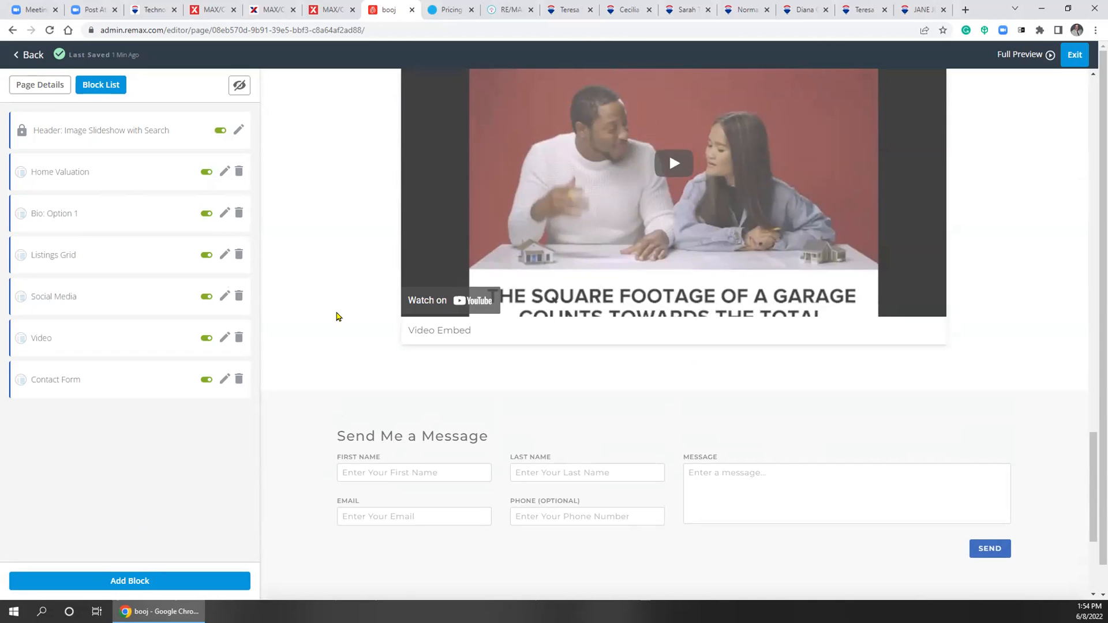
Return to the home page layout editor via Website > Dashboard
scroll(334, 316, "up", 15)
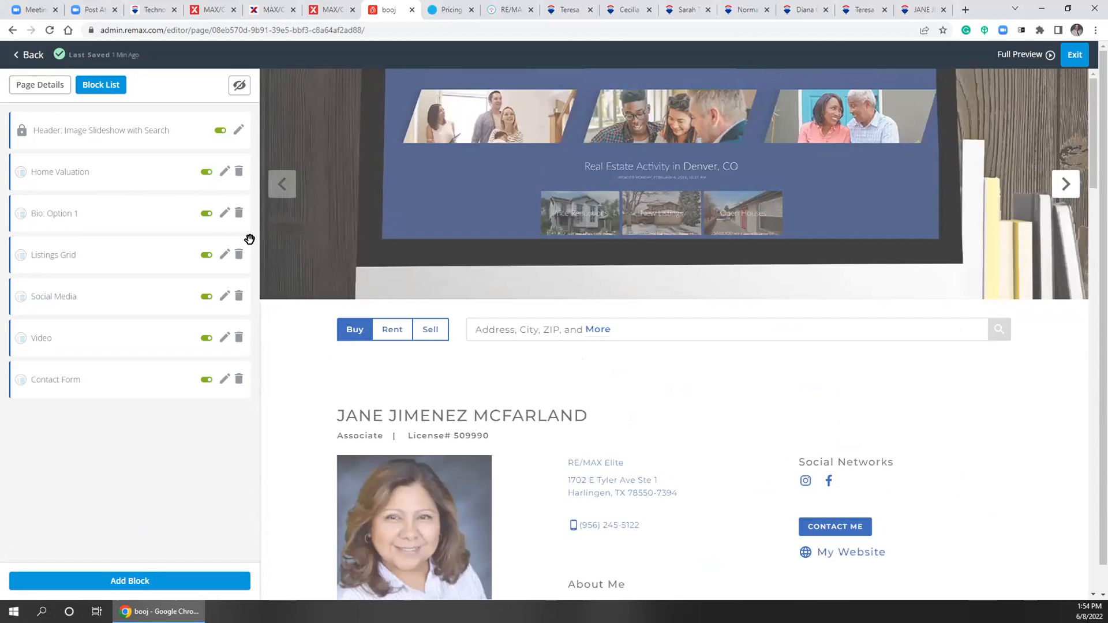
left_click(29, 54)
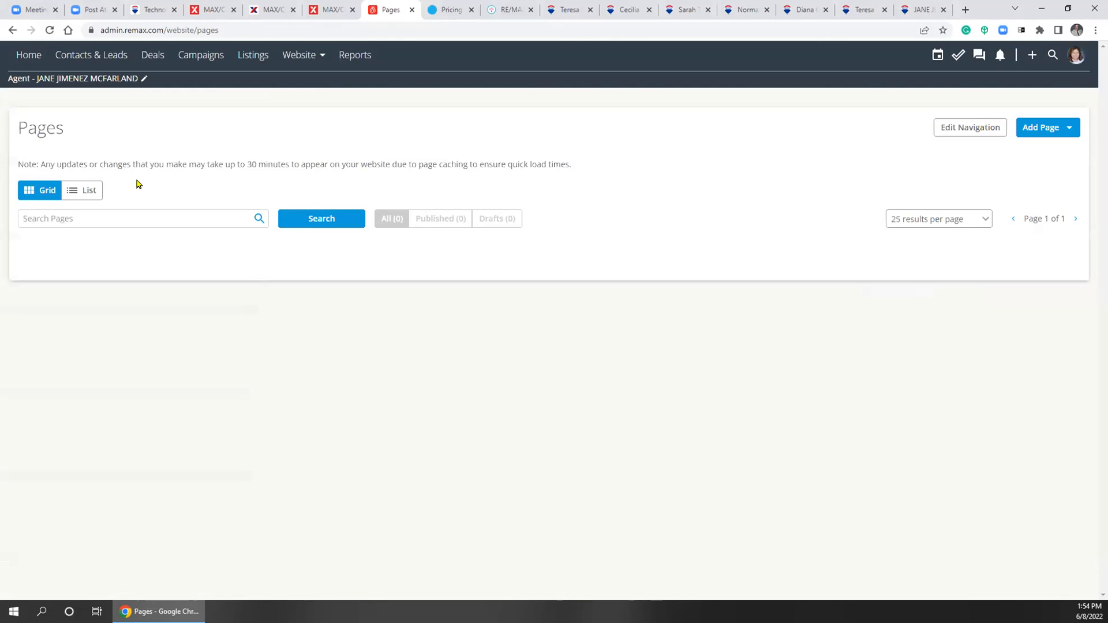
left_click(301, 55)
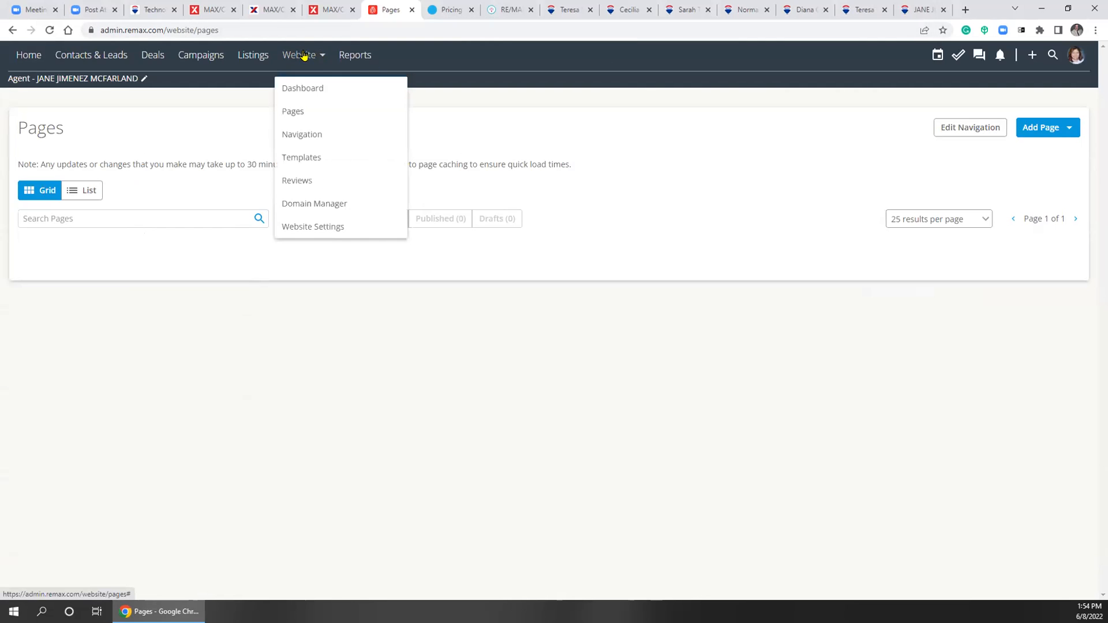
left_click(299, 87)
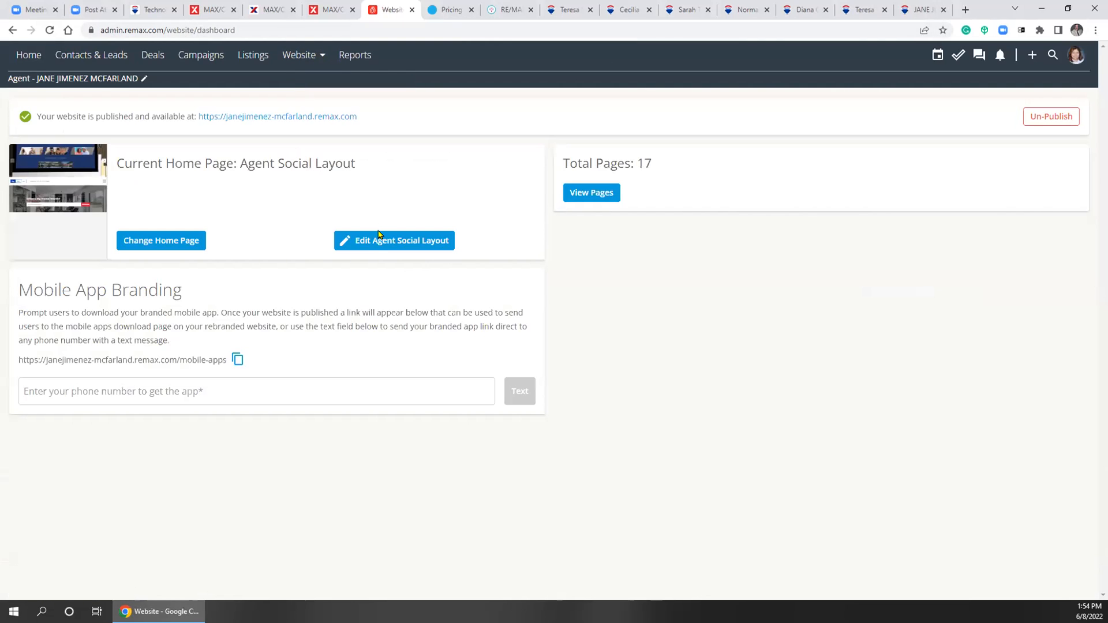
left_click(370, 240)
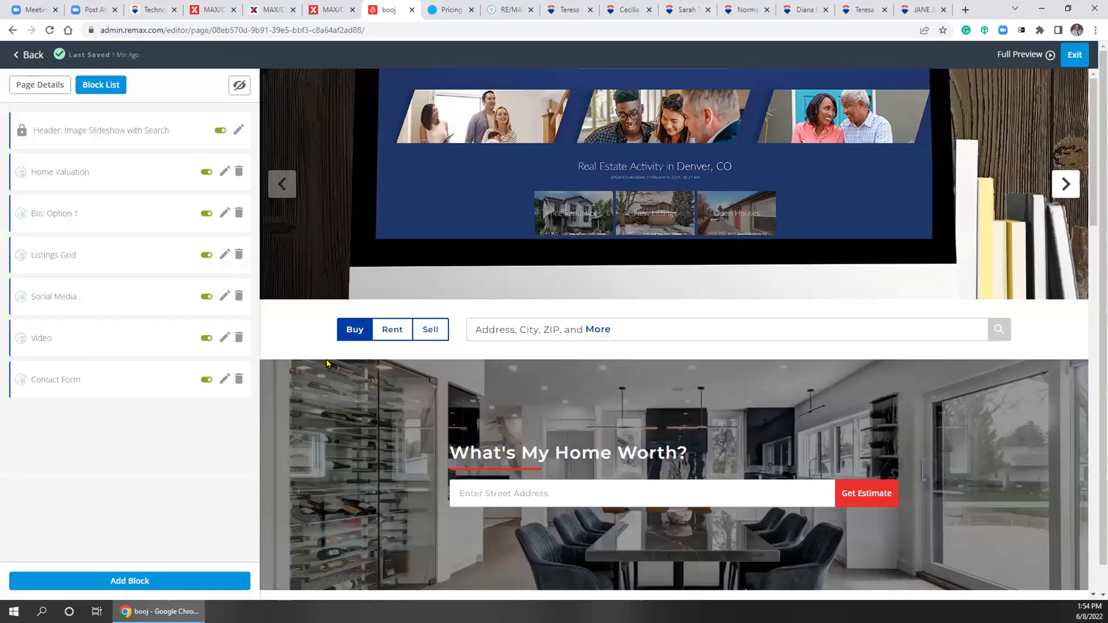
Drag the Home Valuation block below Bio: Option 1 in the Block List
scroll(577, 253, "down", 1)
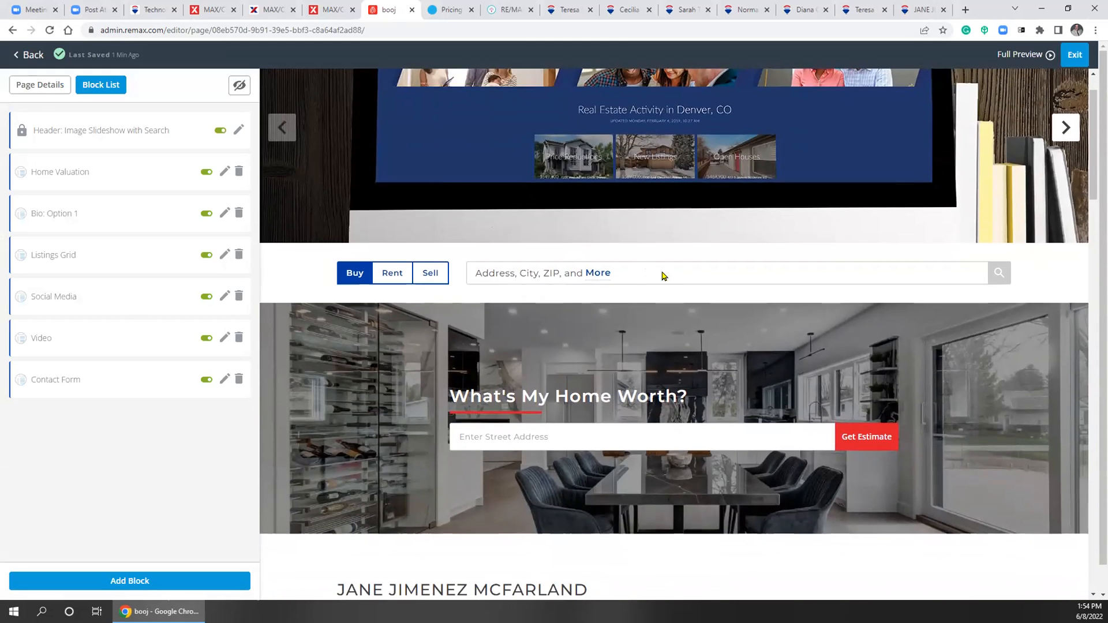
scroll(640, 427, "down", 3)
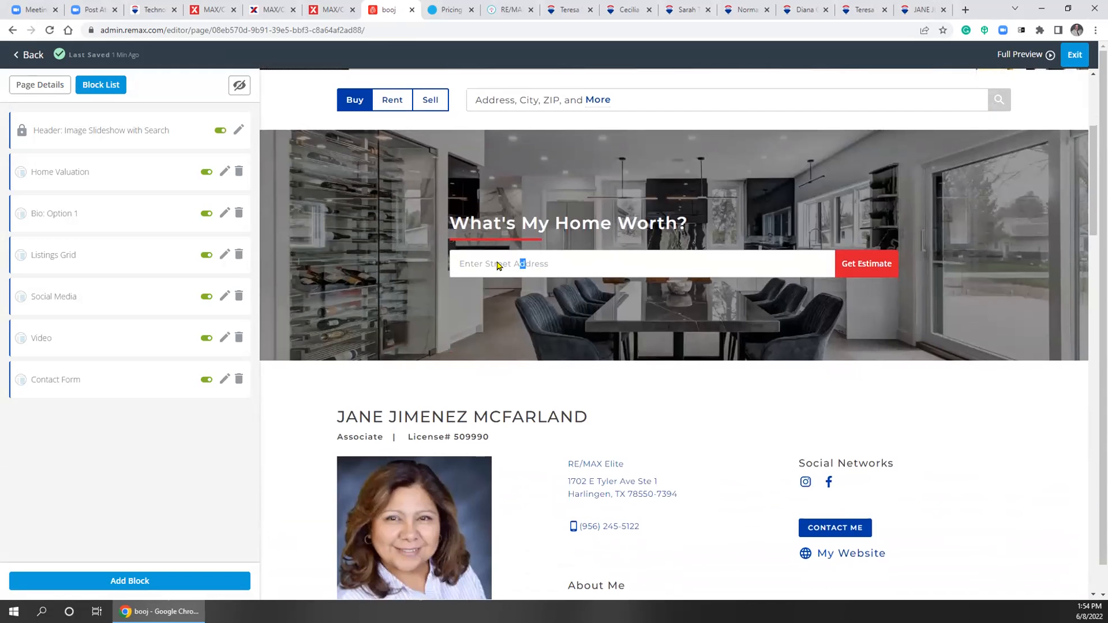
scroll(453, 347, "down", 8)
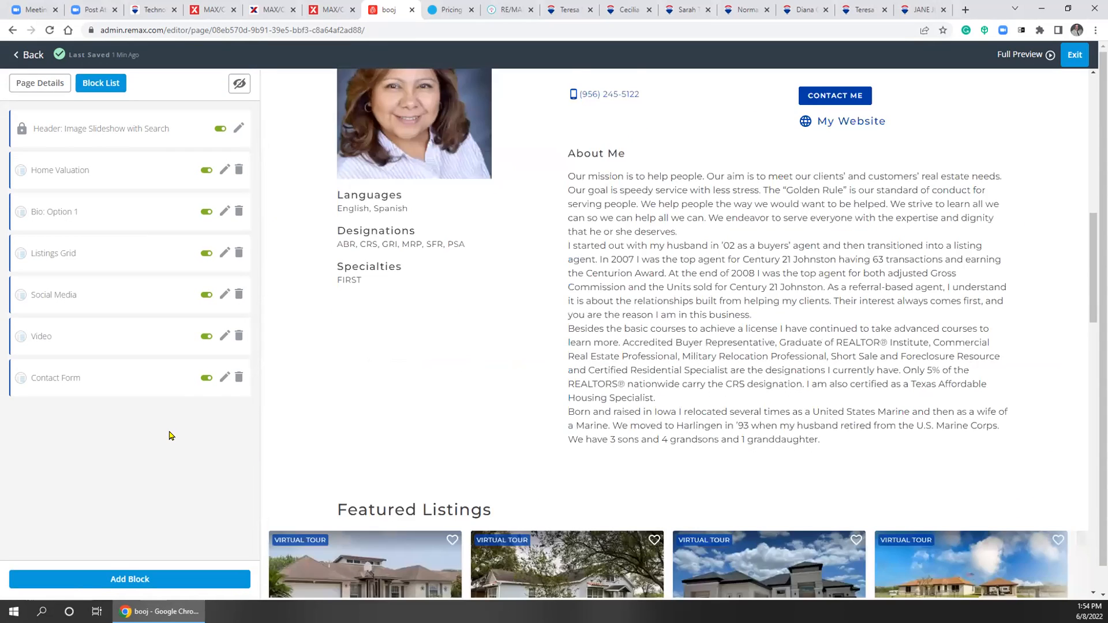
scroll(72, 436, "up", 1)
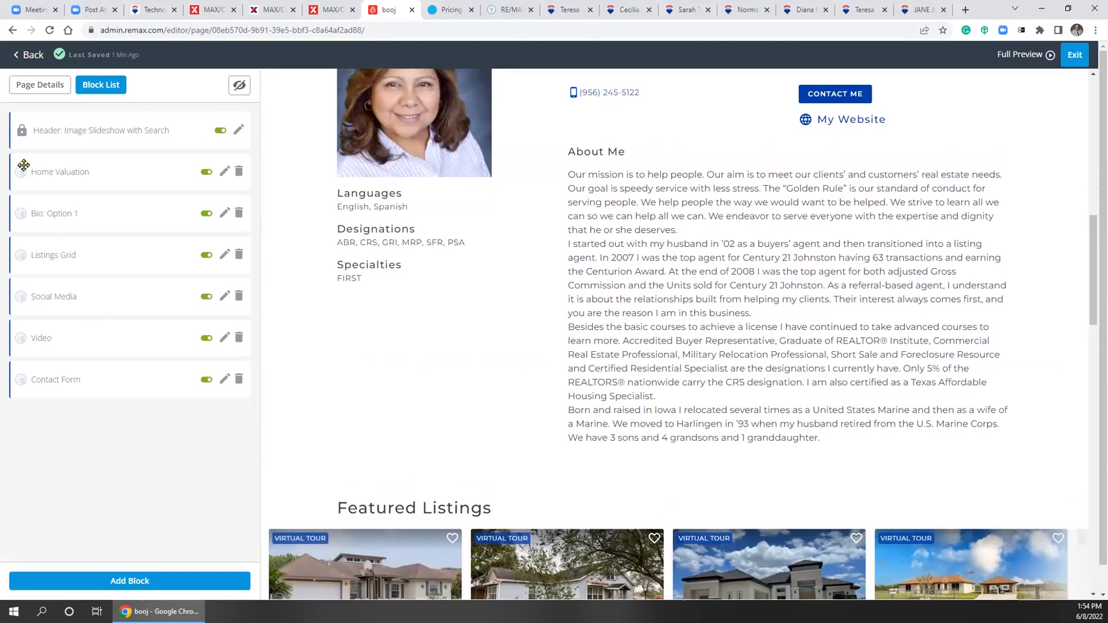
left_click_drag(25, 190, 26, 228)
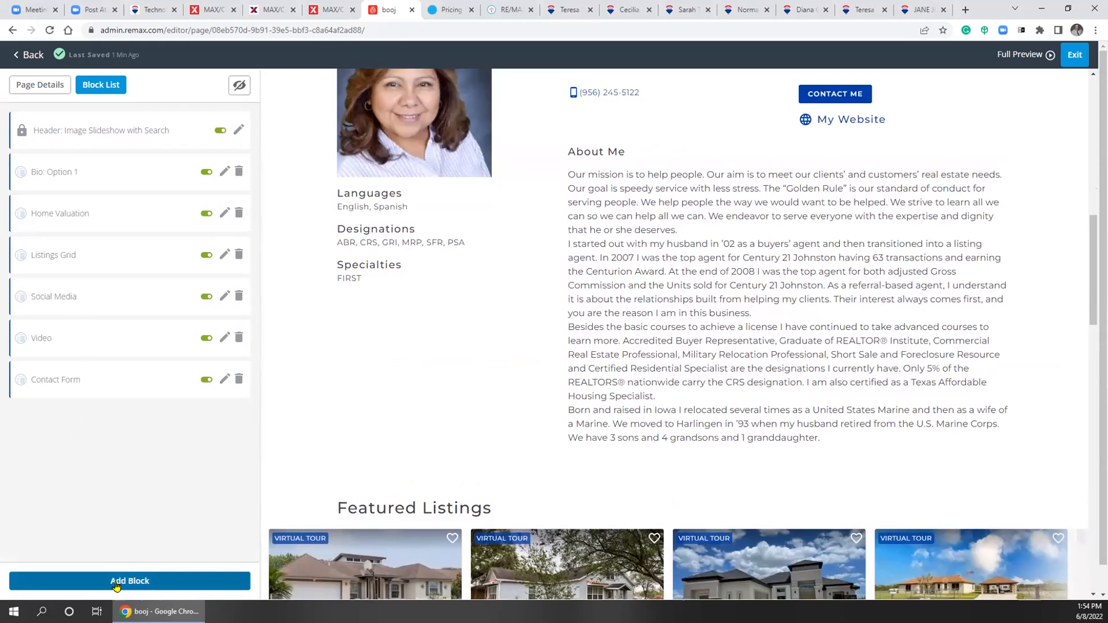
Set the Home Valuation block's Layout to Centered in Block Details and save
left_click(40, 215)
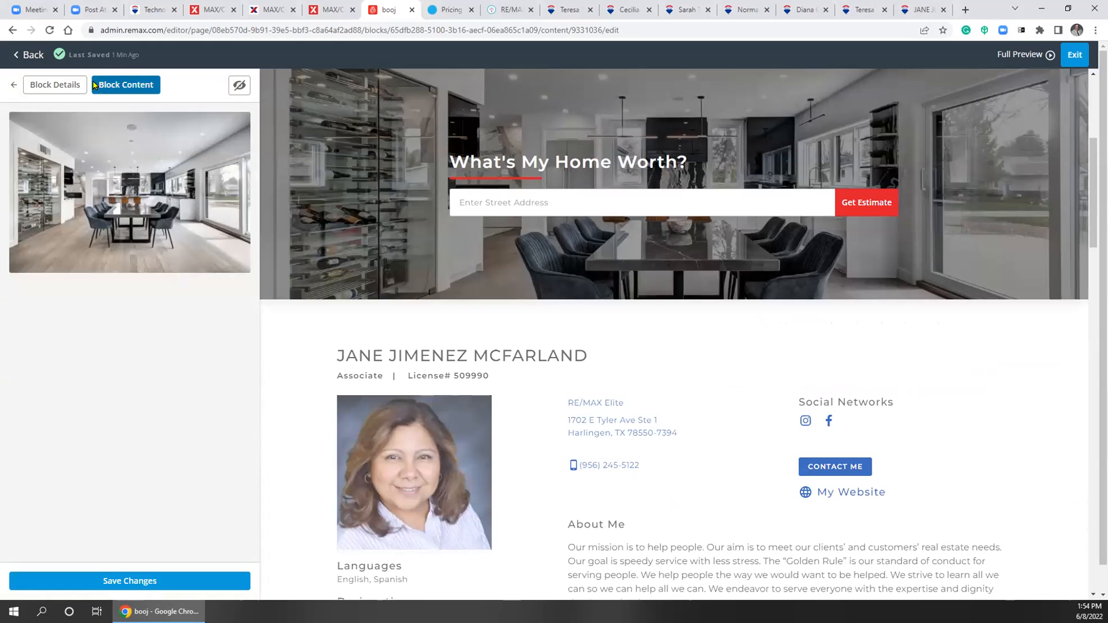
left_click(64, 89)
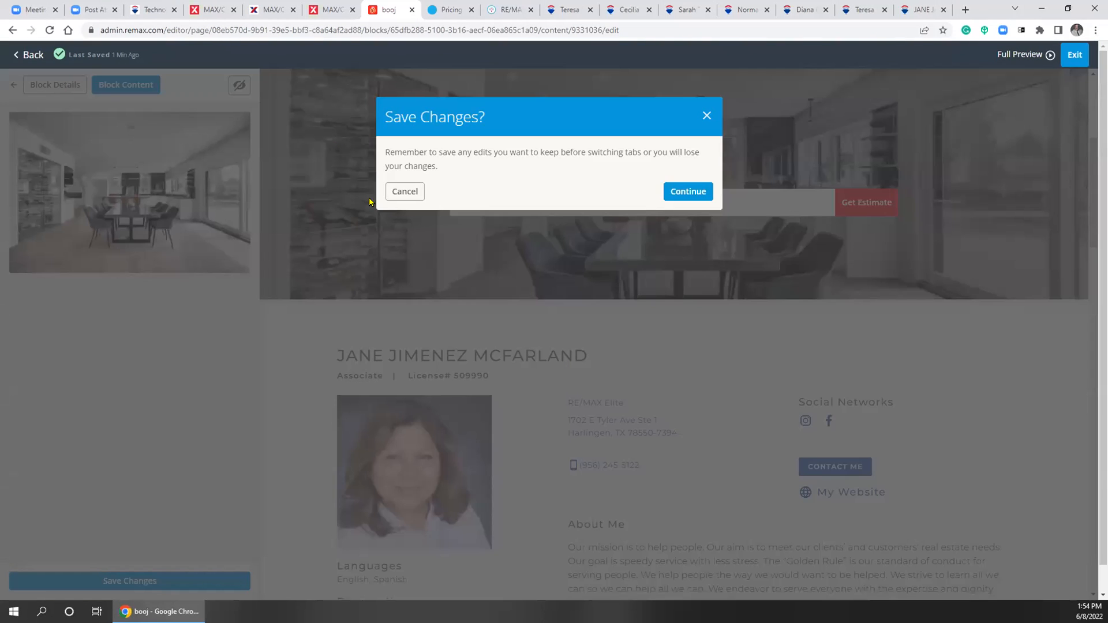
left_click(693, 191)
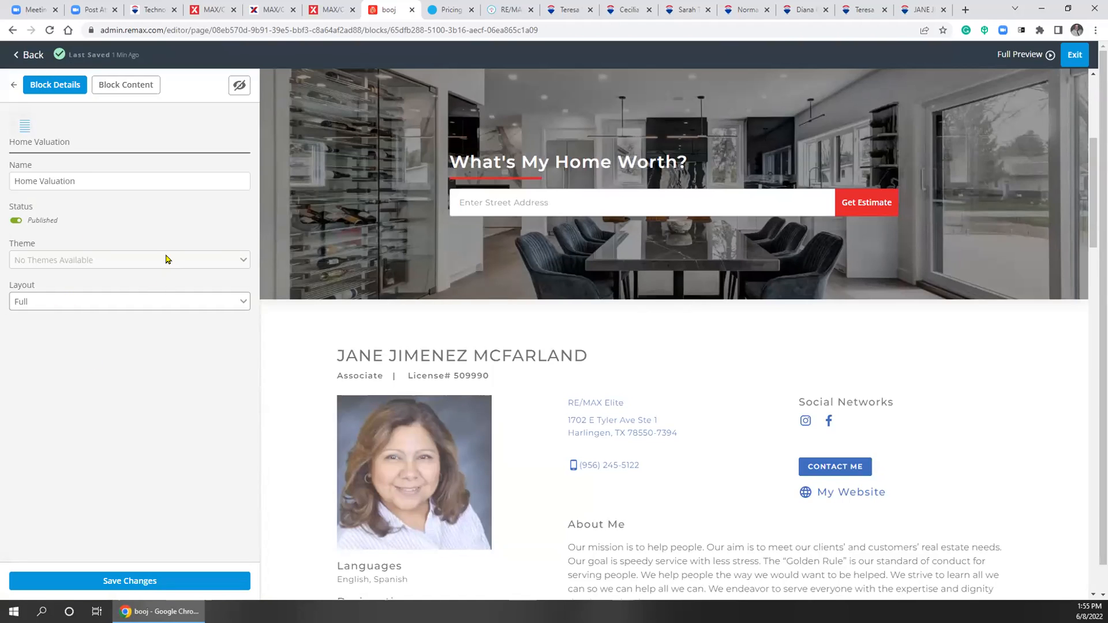
left_click(162, 306)
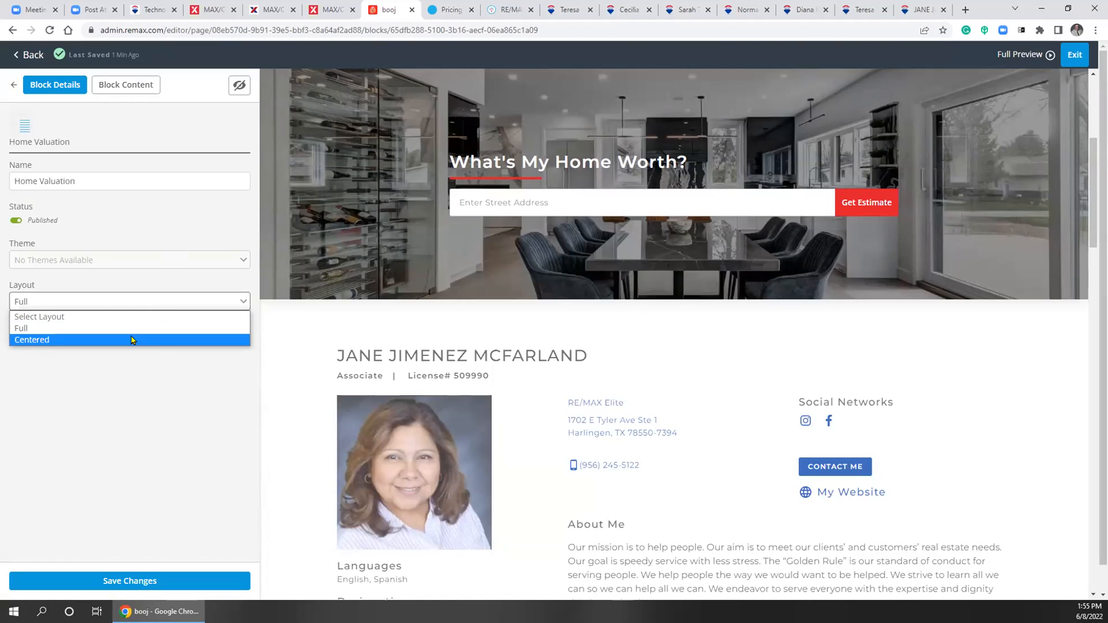
left_click(132, 340)
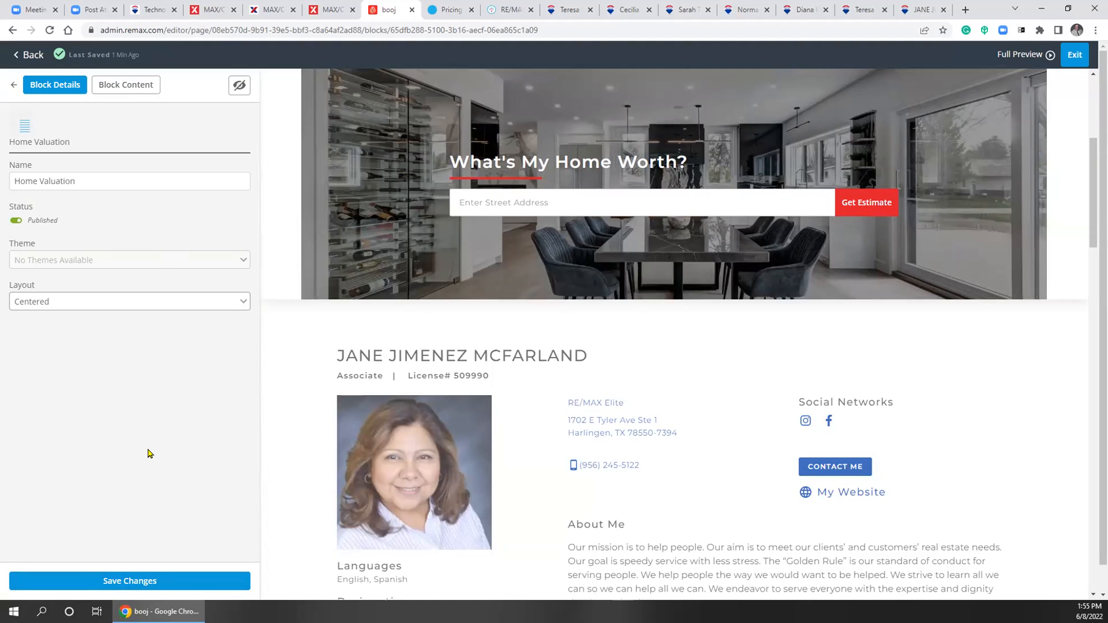
left_click(125, 582)
Go back to the home page's Block List
left_click(12, 85)
left_click(689, 191)
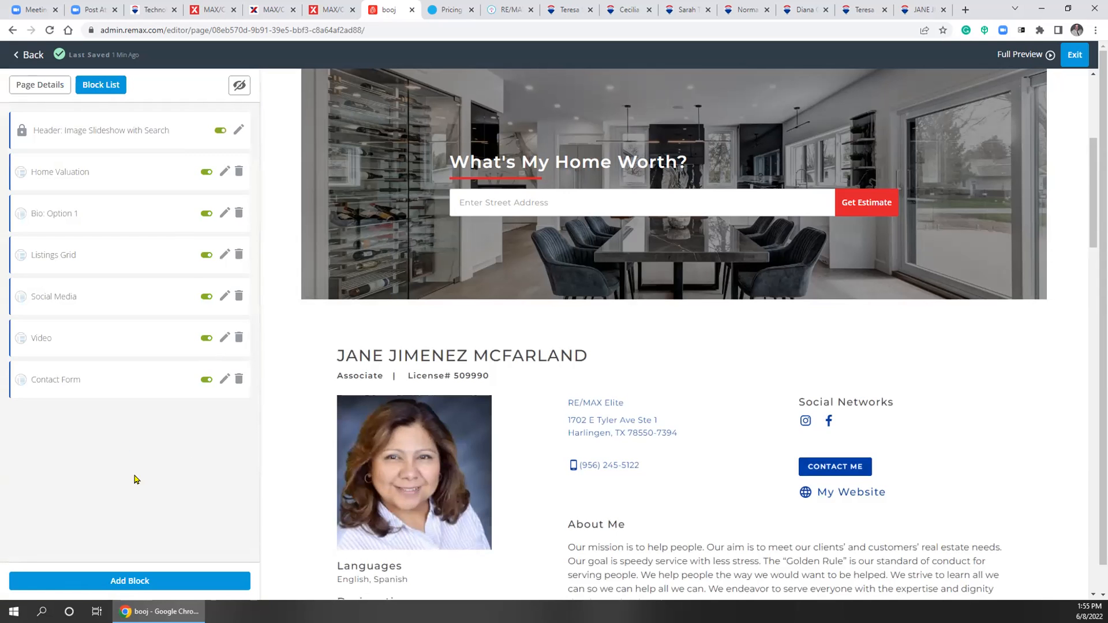
scroll(637, 415, "down", 8)
scroll(638, 416, "up", 10)
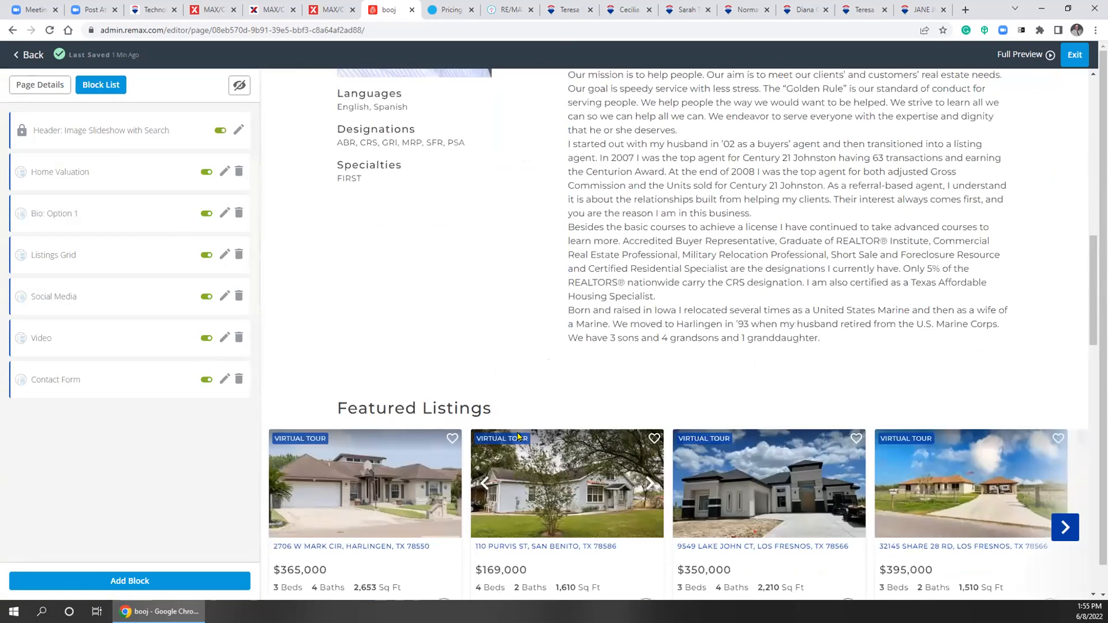
Open the Add Block chooser and scroll through the available block types
left_click(162, 582)
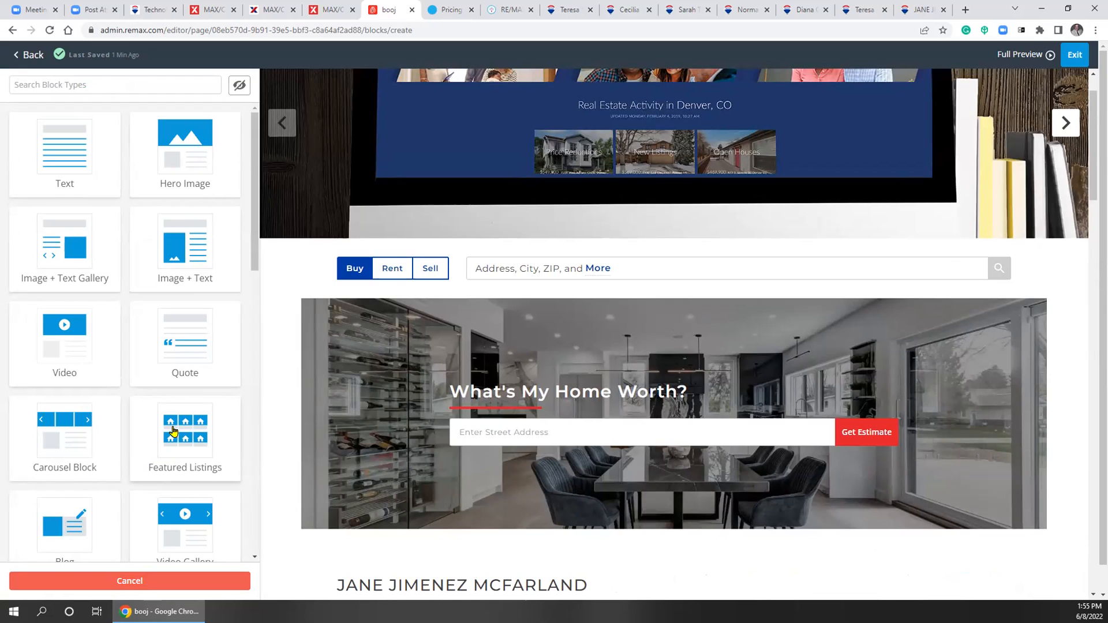
scroll(96, 396, "down", 5)
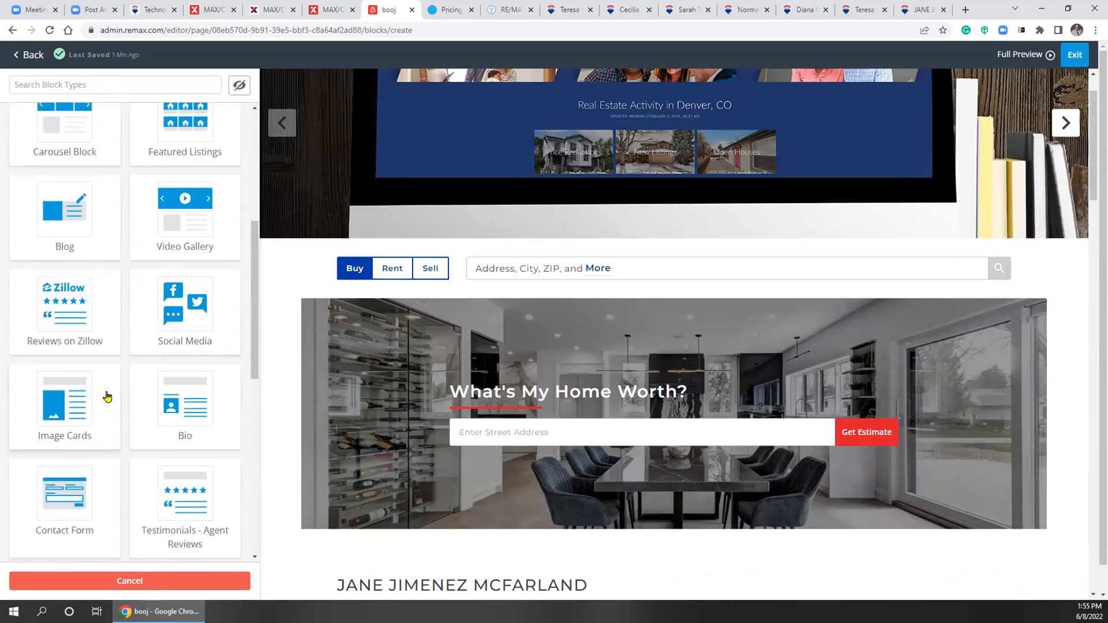
scroll(106, 396, "down", 1)
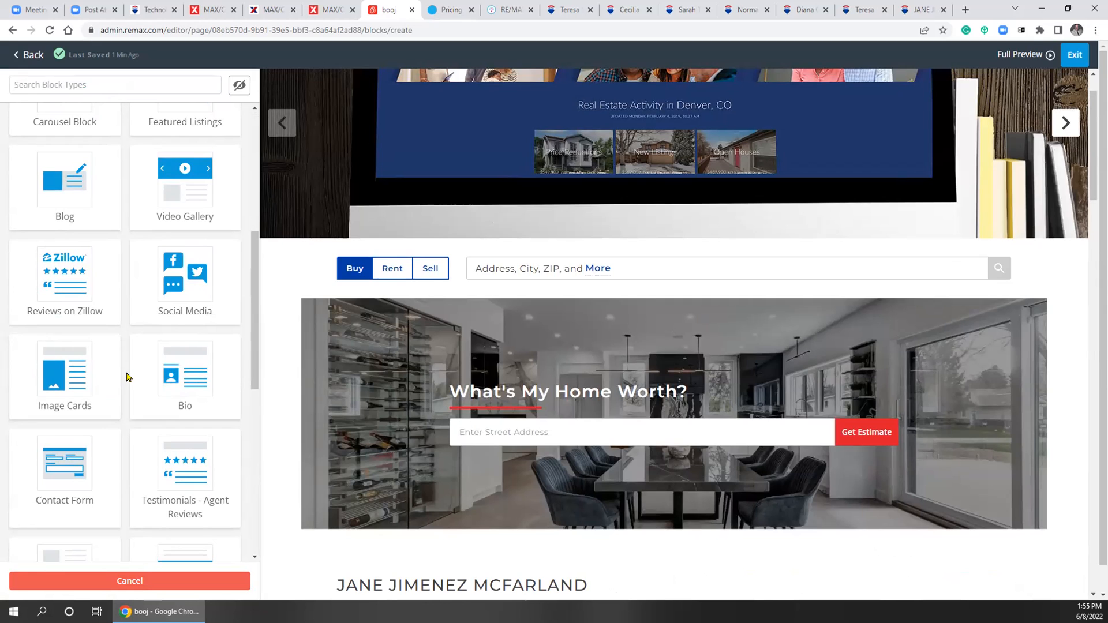
scroll(129, 376, "down", 6)
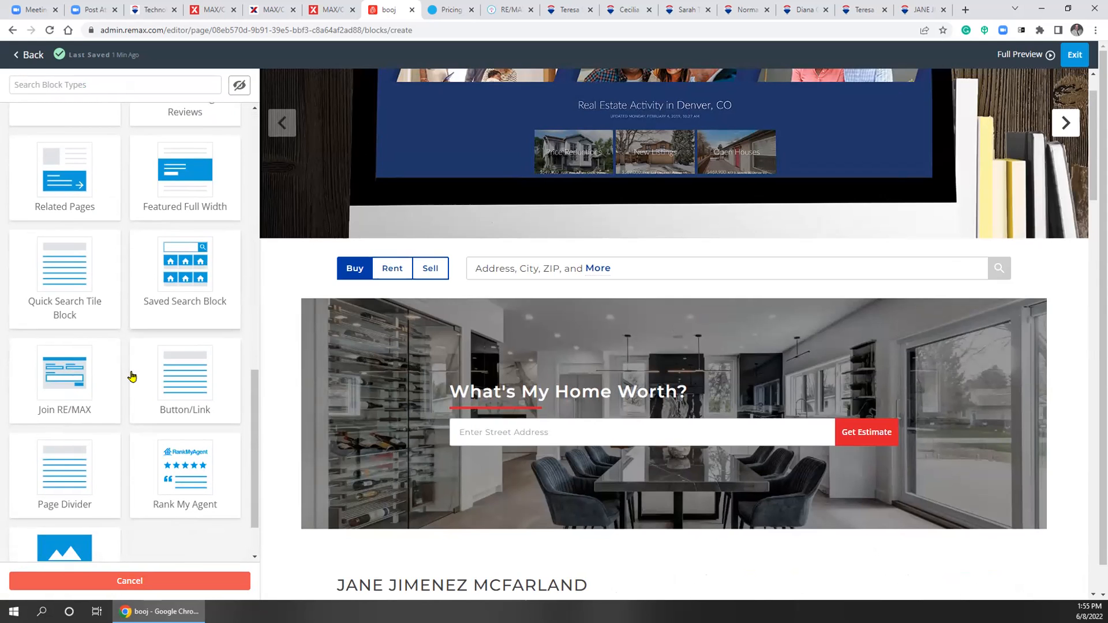
scroll(132, 377, "down", 2)
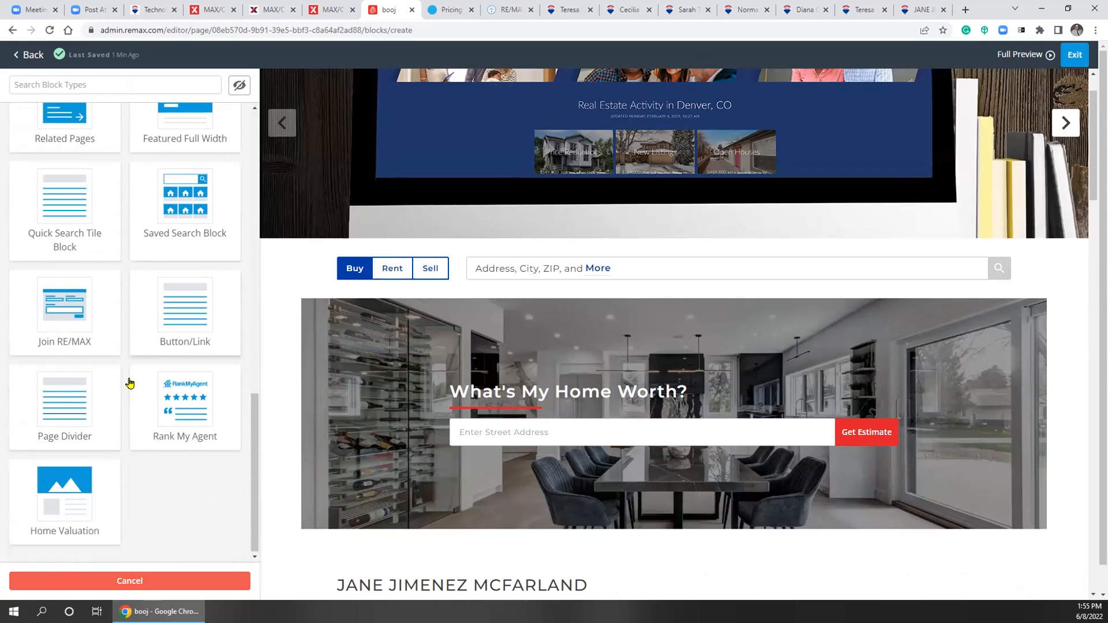
scroll(168, 502, "down", 1)
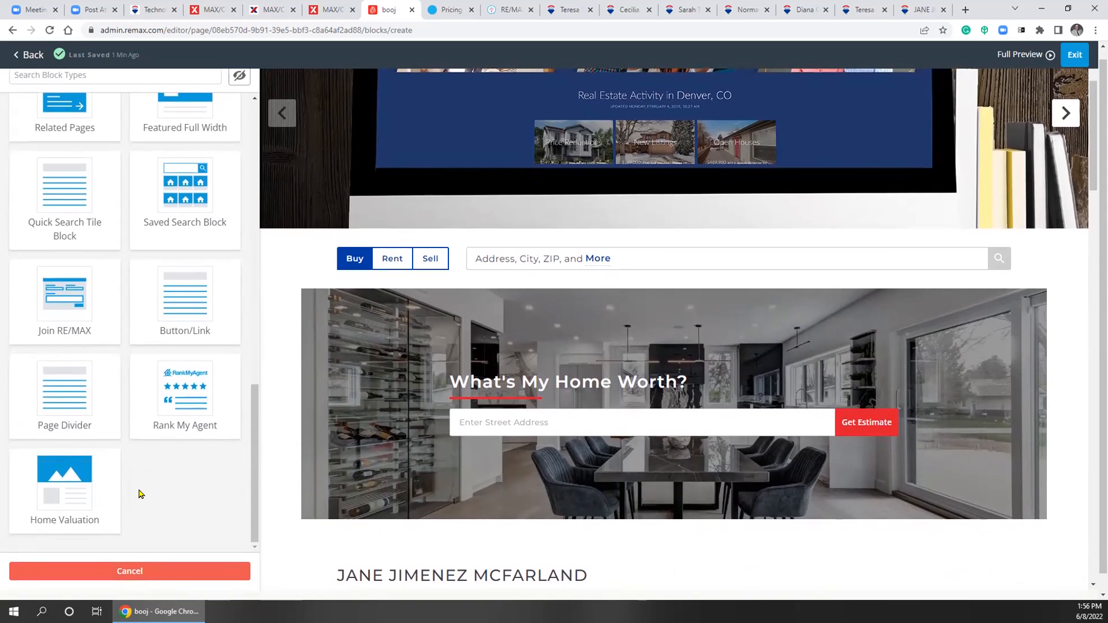
scroll(139, 491, "up", 1)
scroll(141, 492, "up", 4)
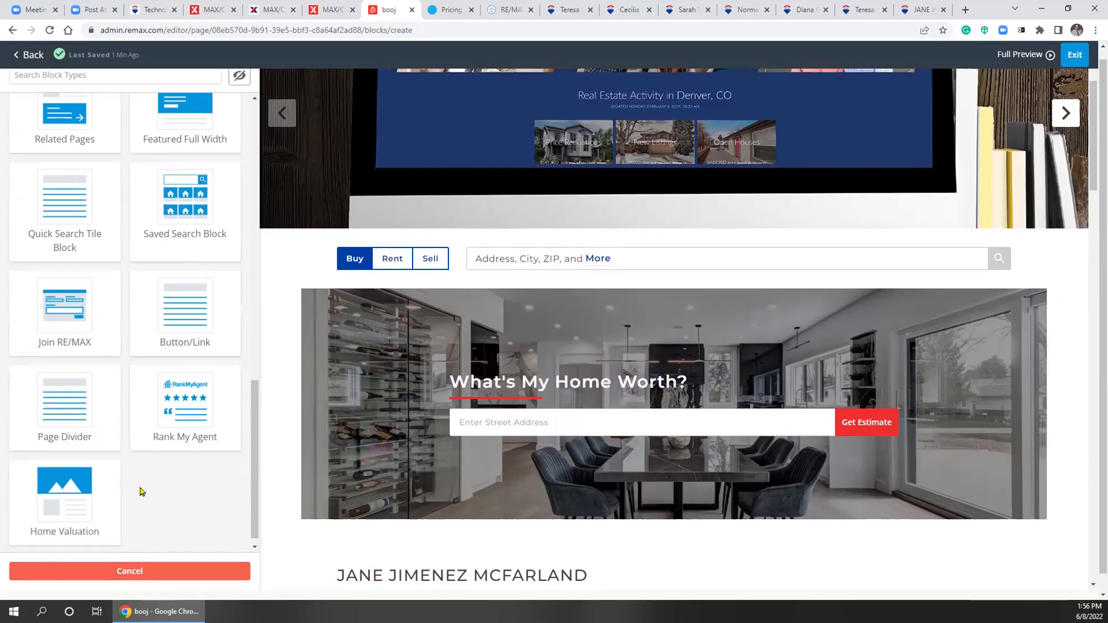
scroll(141, 492, "up", 4)
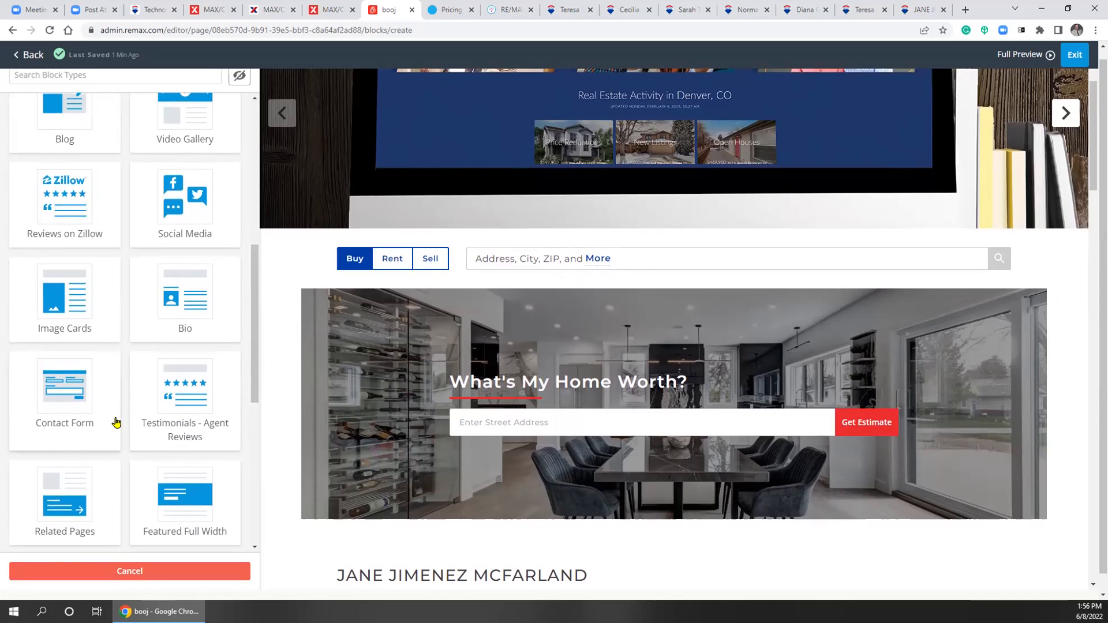
scroll(114, 423, "up", 2)
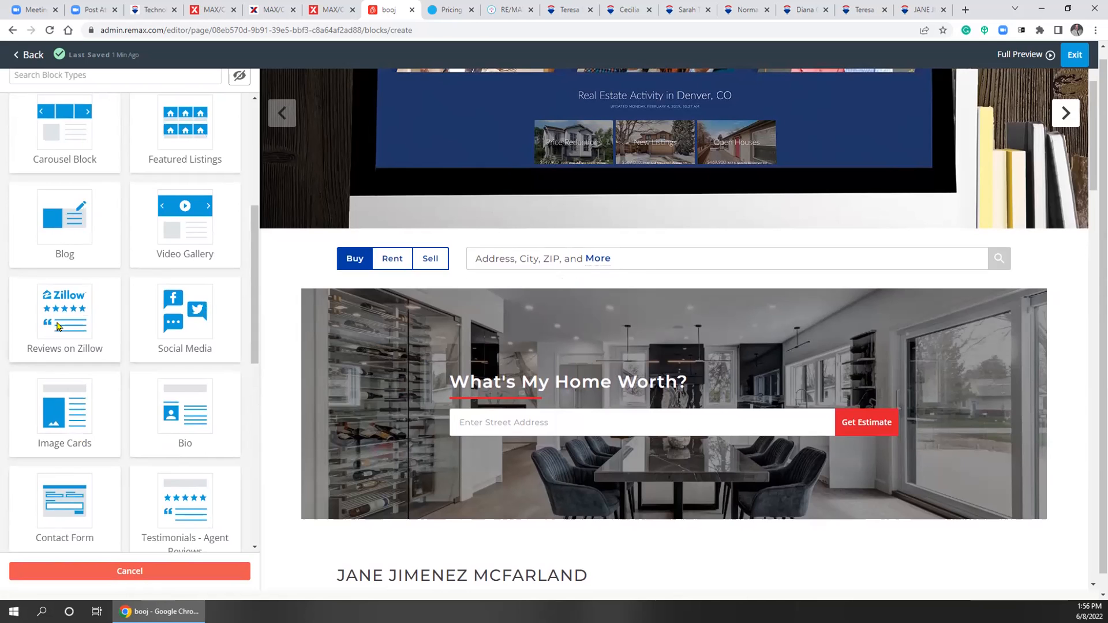
Pick Reviews on Zillow, inspect its Zillow Screen Name field, then switch to MAX/Center
left_click(58, 327)
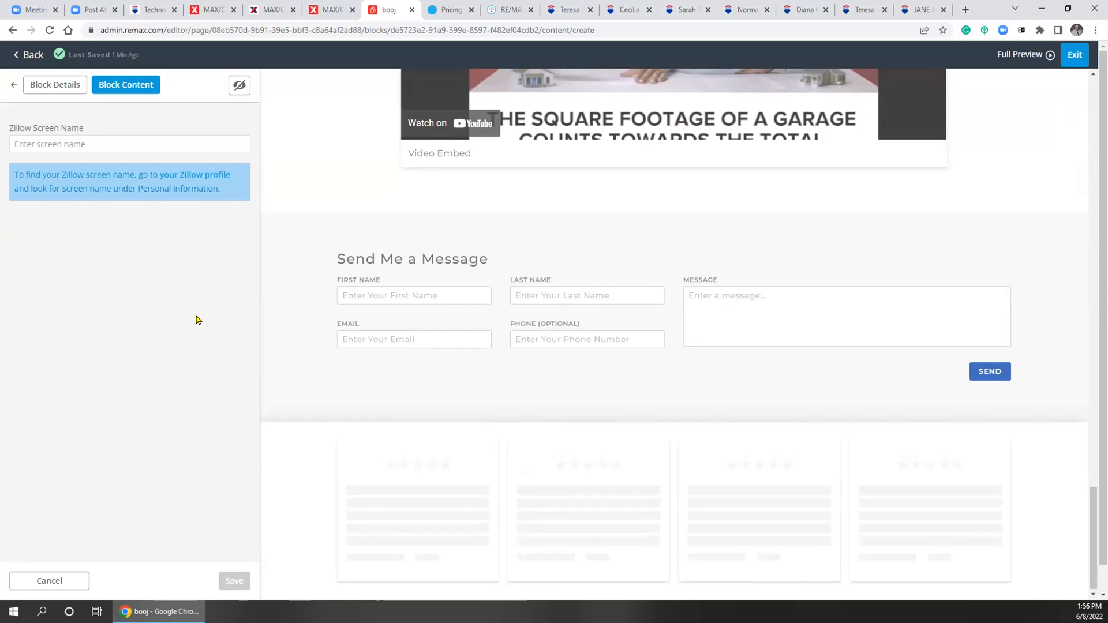
left_click(145, 135)
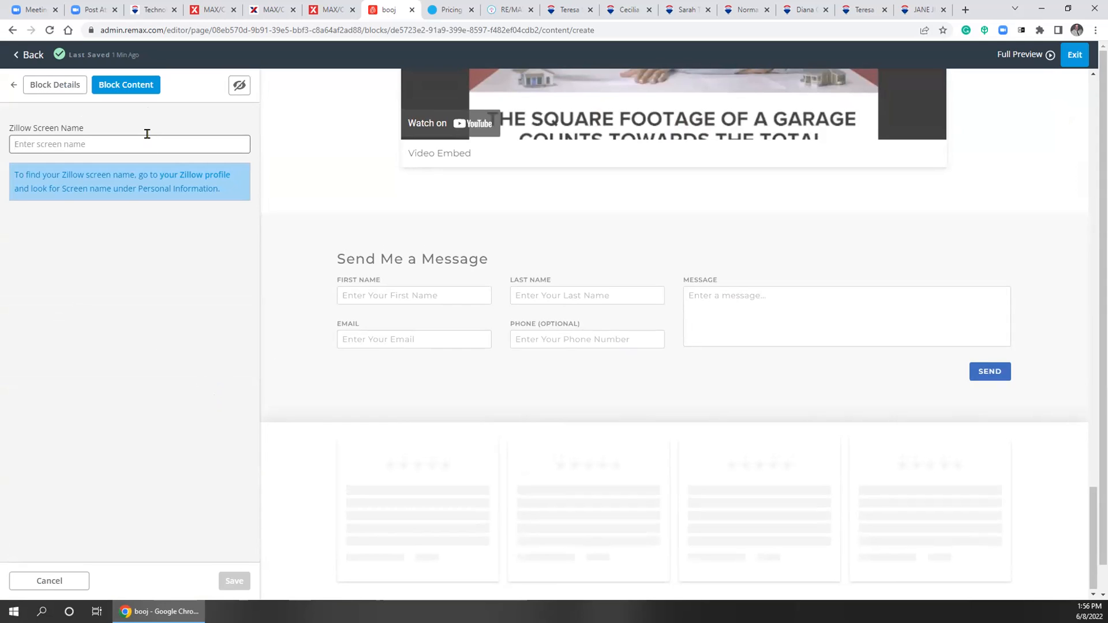
left_click(335, 9)
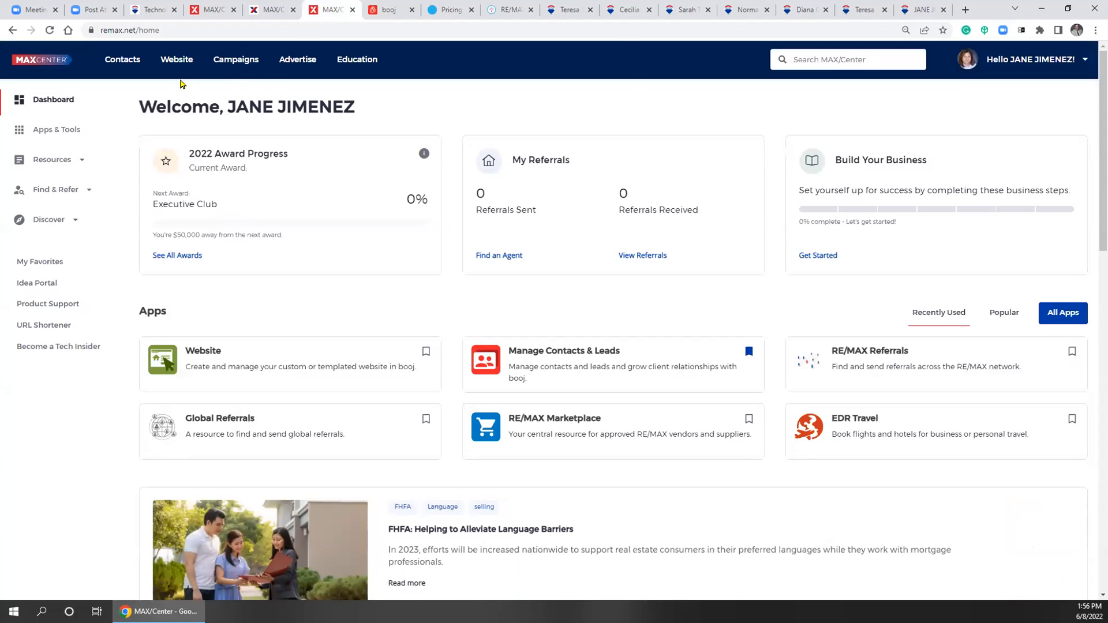
Open the website dashboard and view the agent's manual reviews
left_click(183, 63)
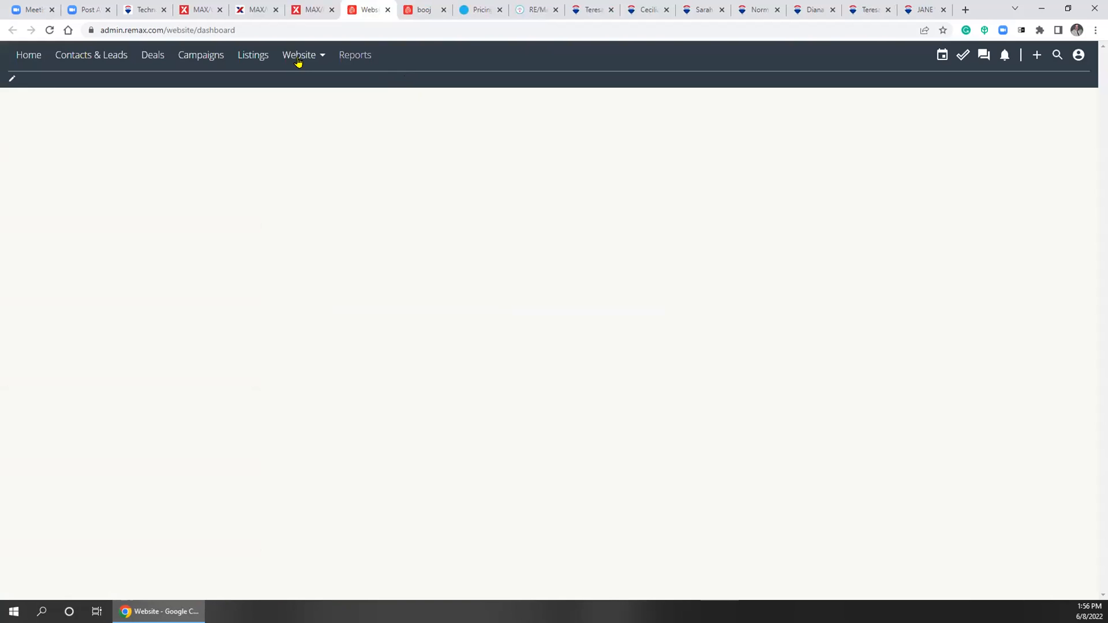
left_click(300, 60)
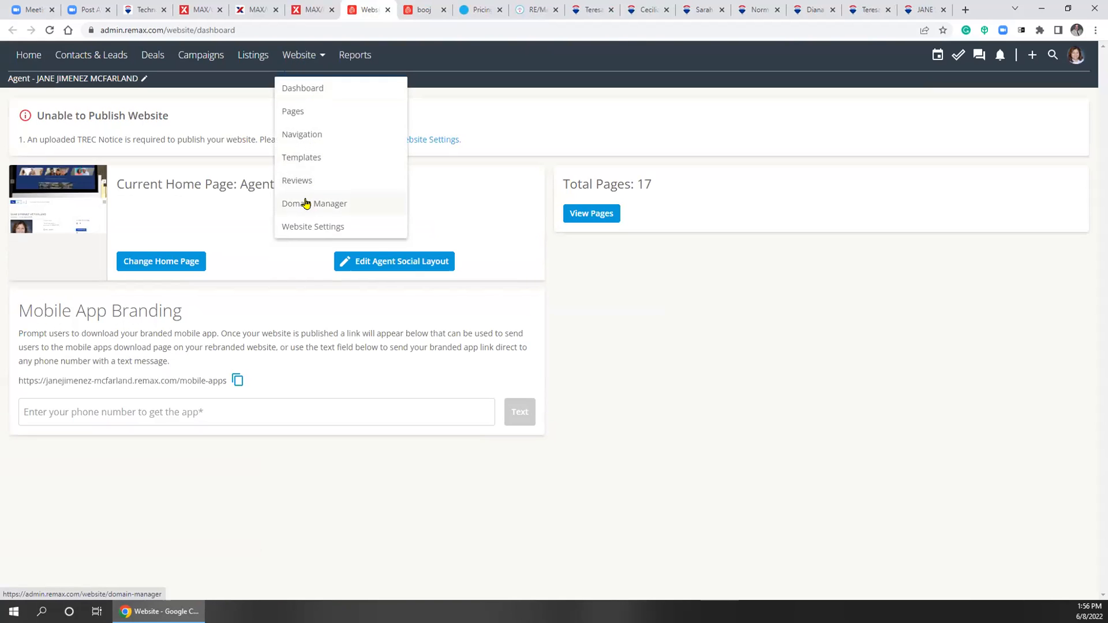
left_click(296, 181)
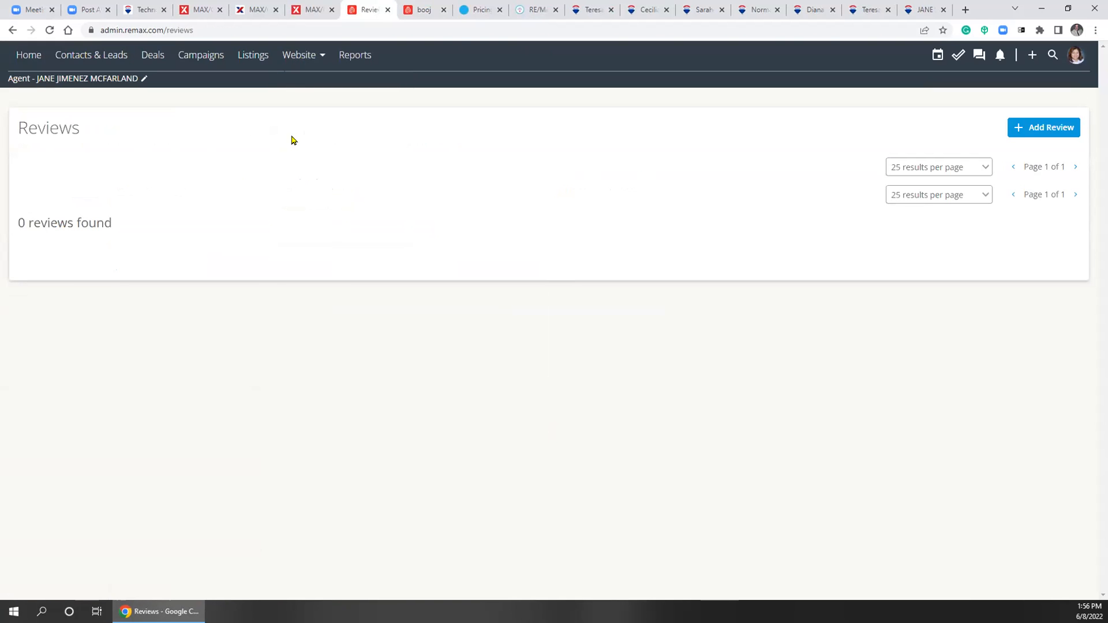
Look over the website settings page, then return to the website dashboard
left_click(303, 57)
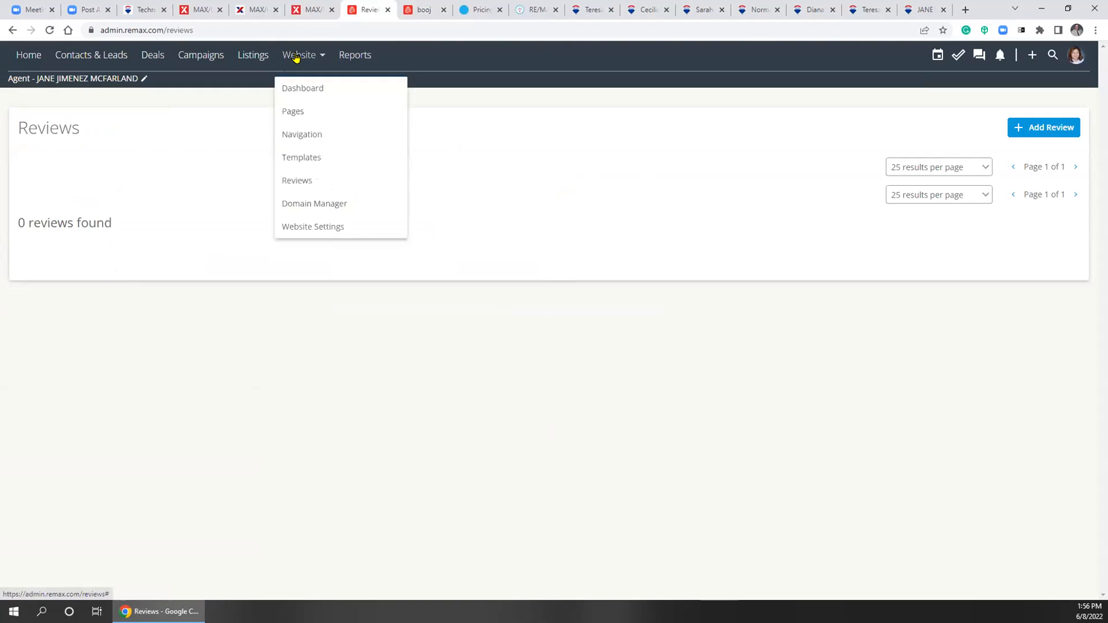
left_click(305, 226)
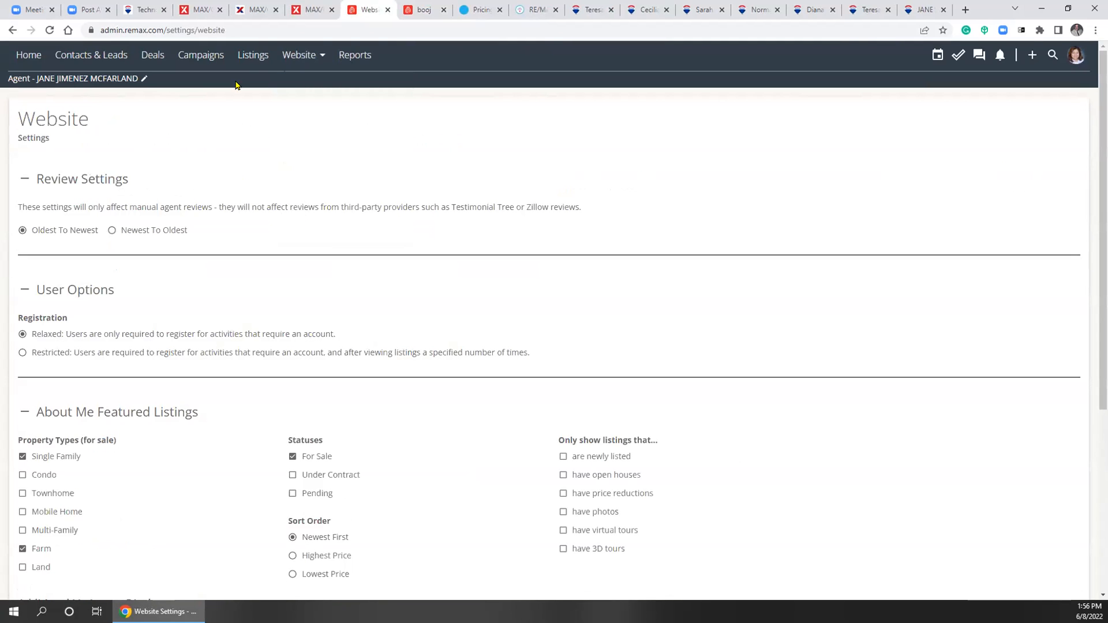
left_click(296, 55)
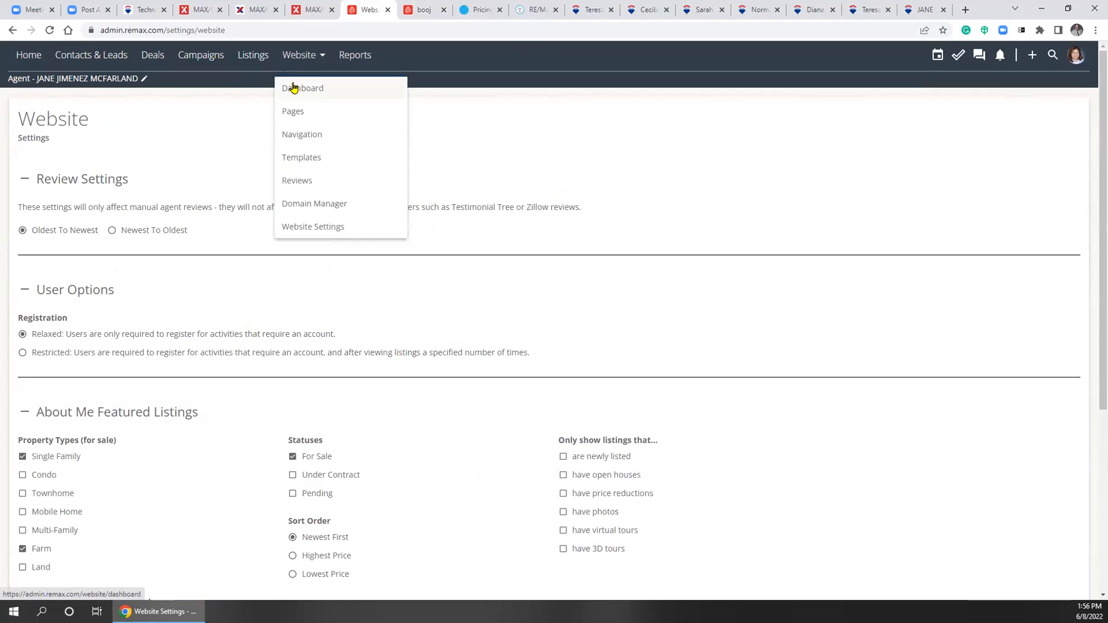
left_click(293, 88)
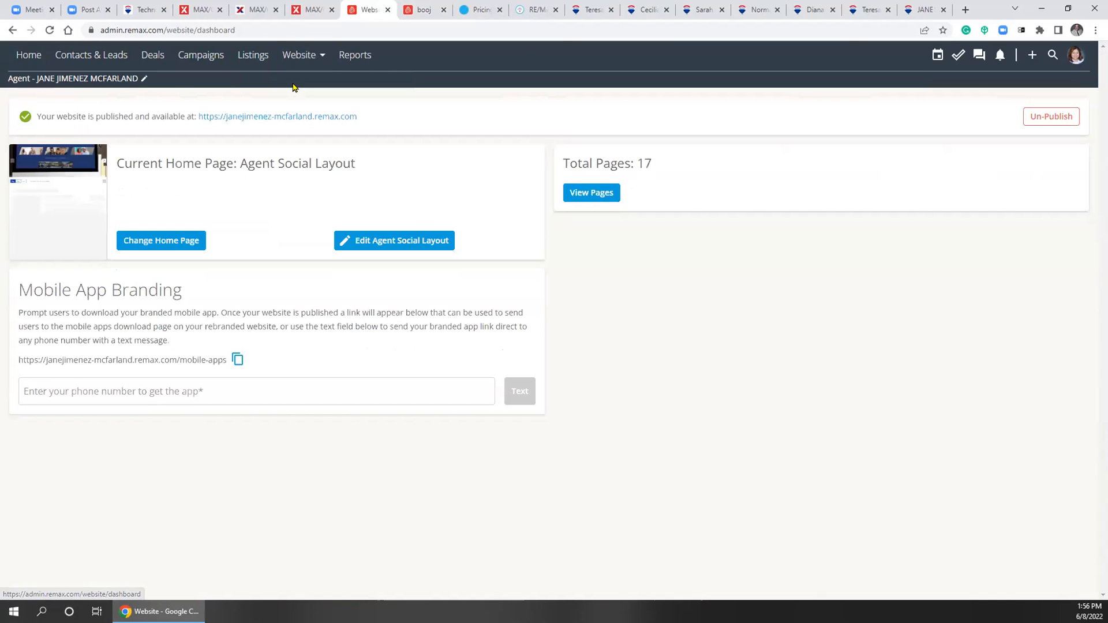
left_click(306, 57)
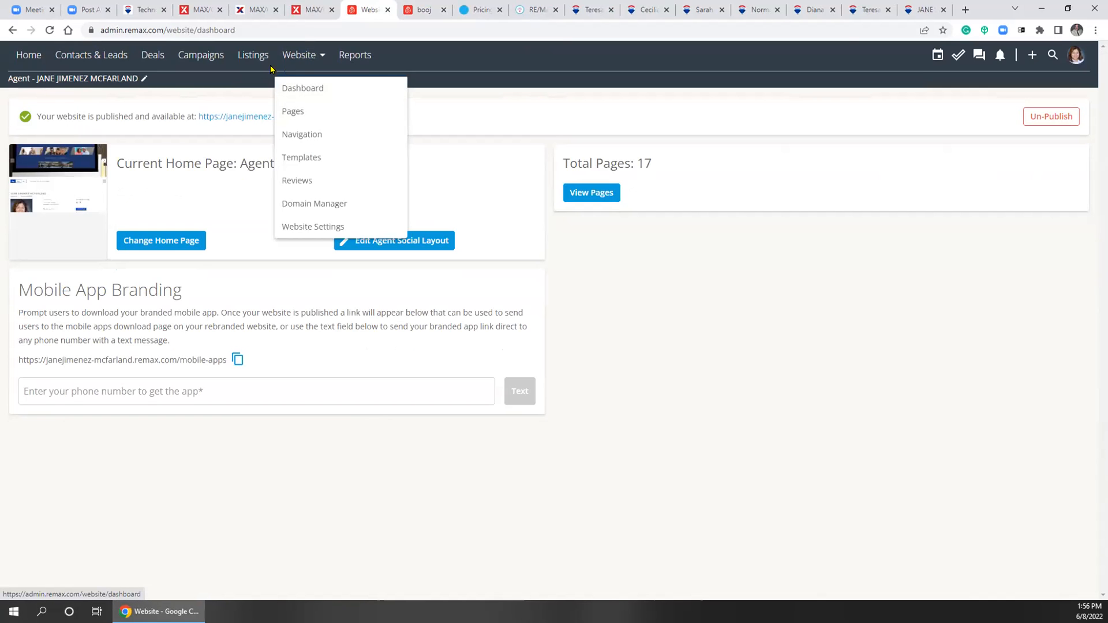
Open the System settings page and review the Zillow integration under Lead Forwarding
left_click(1070, 58)
left_click(1067, 91)
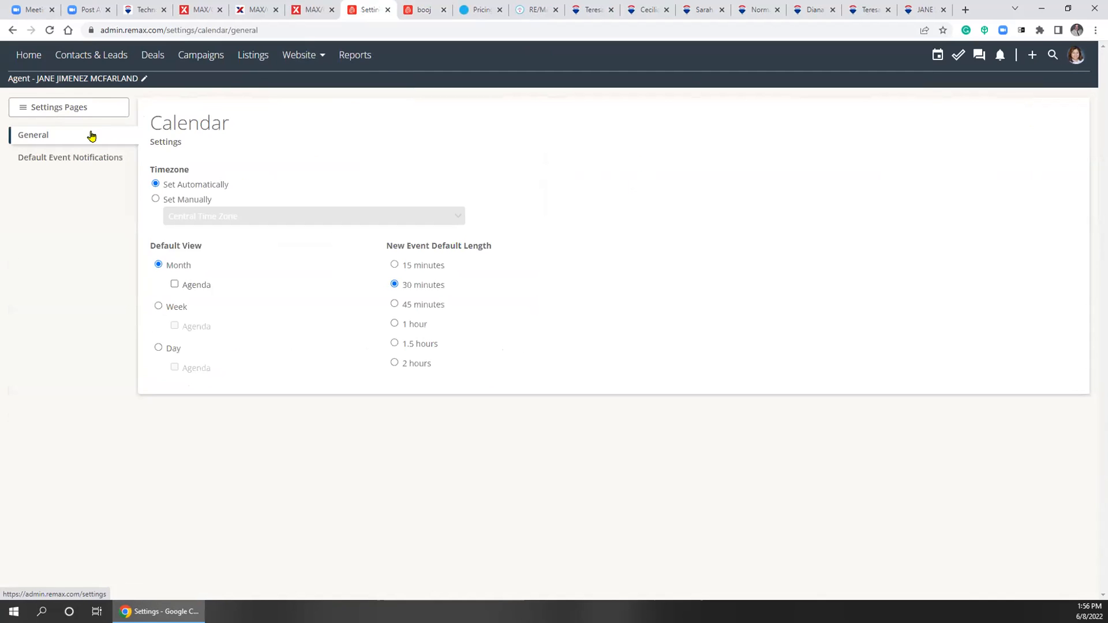
left_click(22, 109)
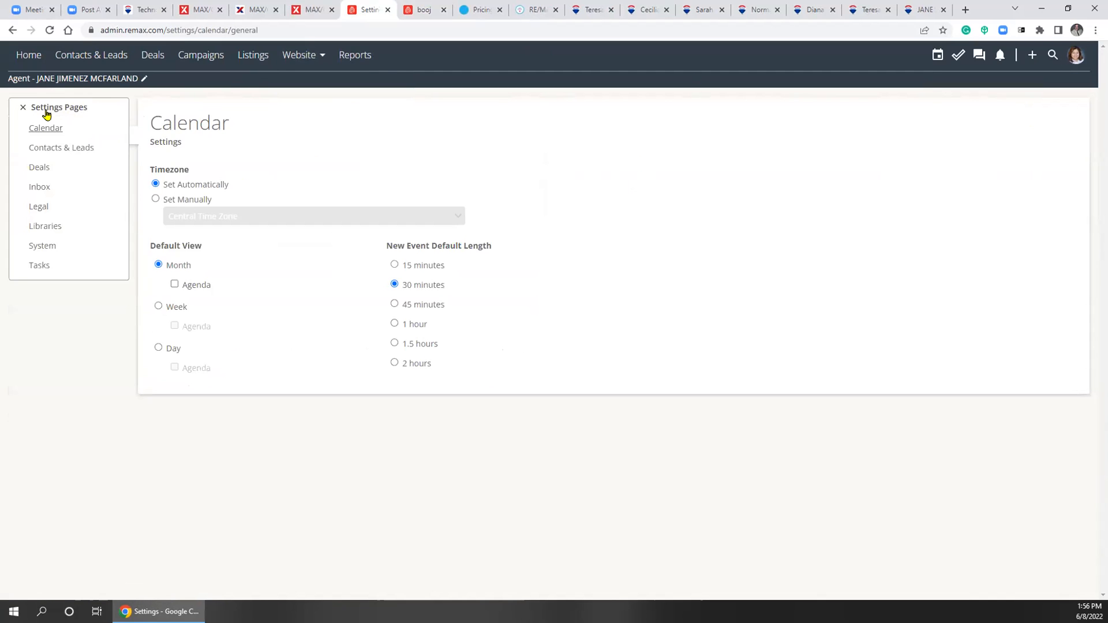
left_click(42, 248)
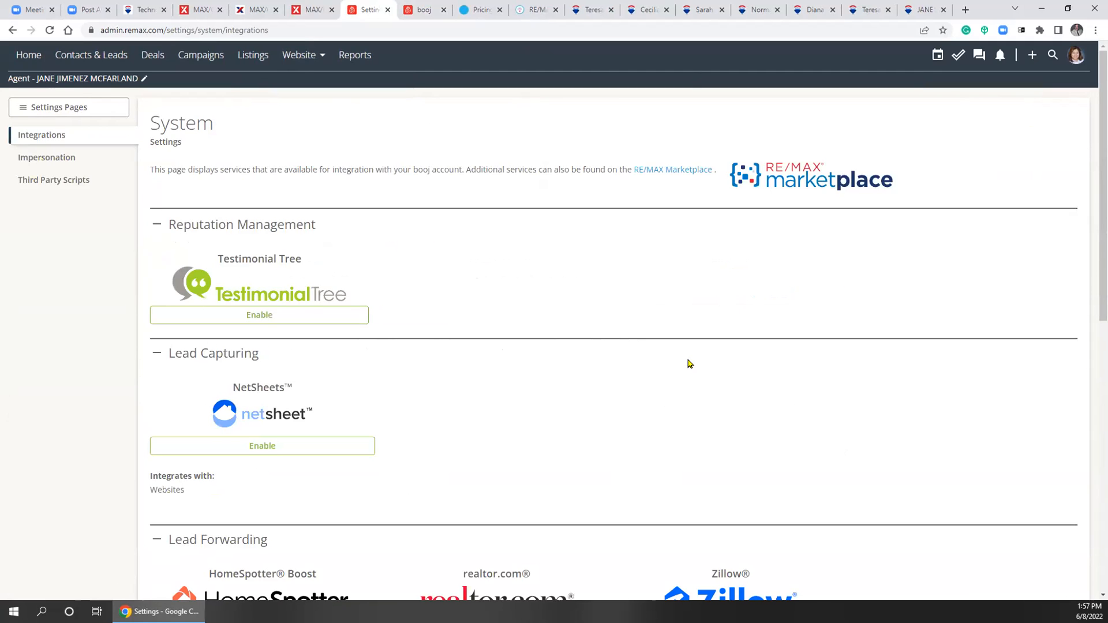
scroll(687, 363, "down", 2)
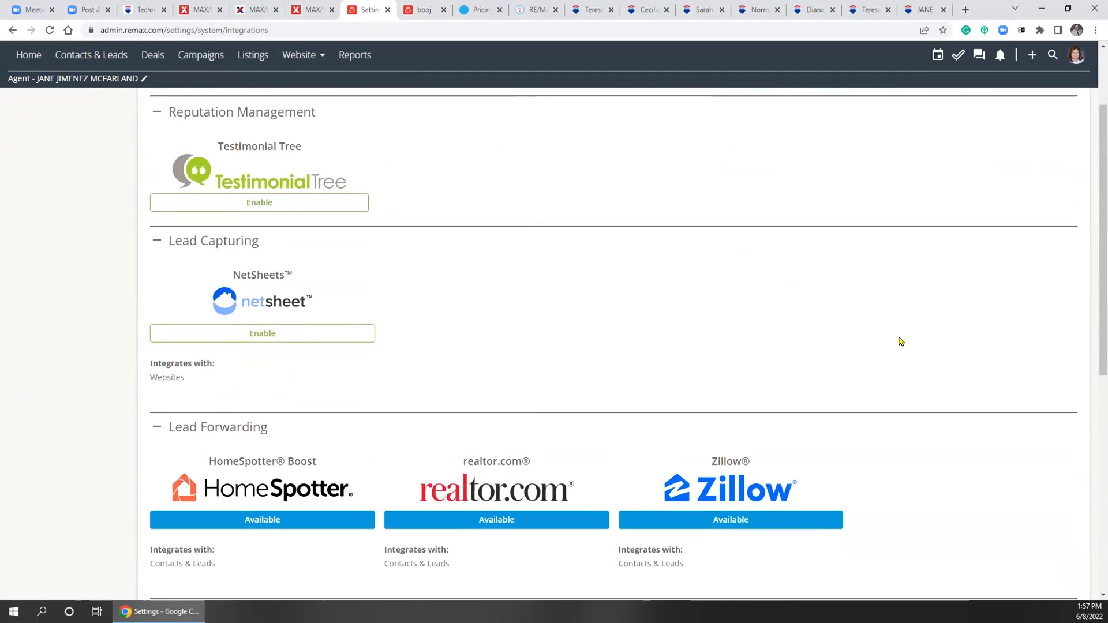
scroll(900, 342, "down", 4)
scroll(898, 342, "up", 5)
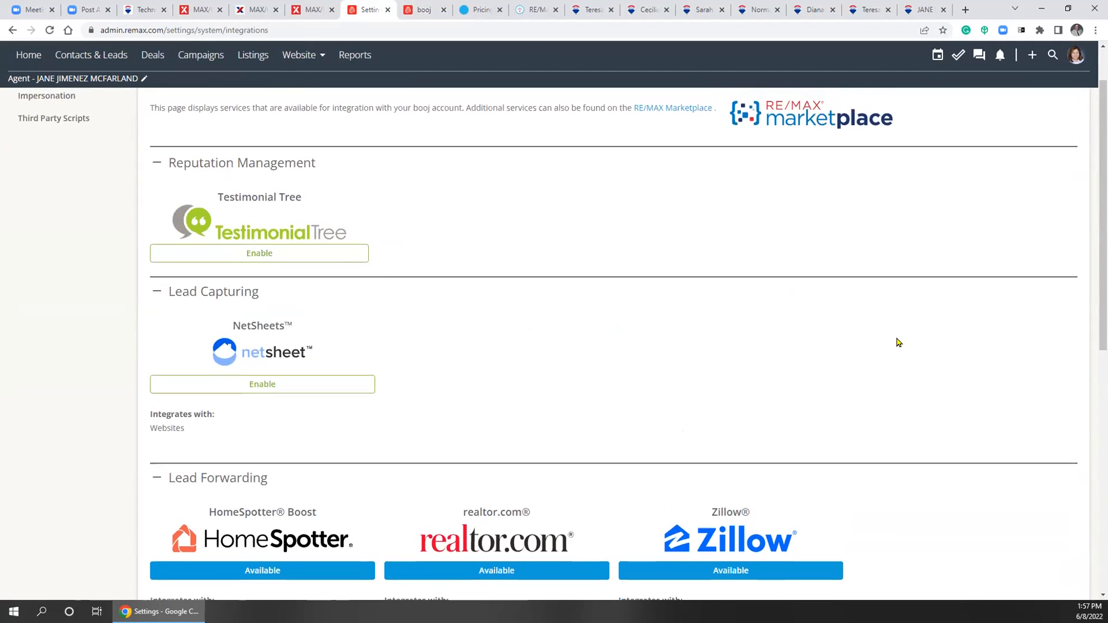
scroll(897, 343, "down", 8)
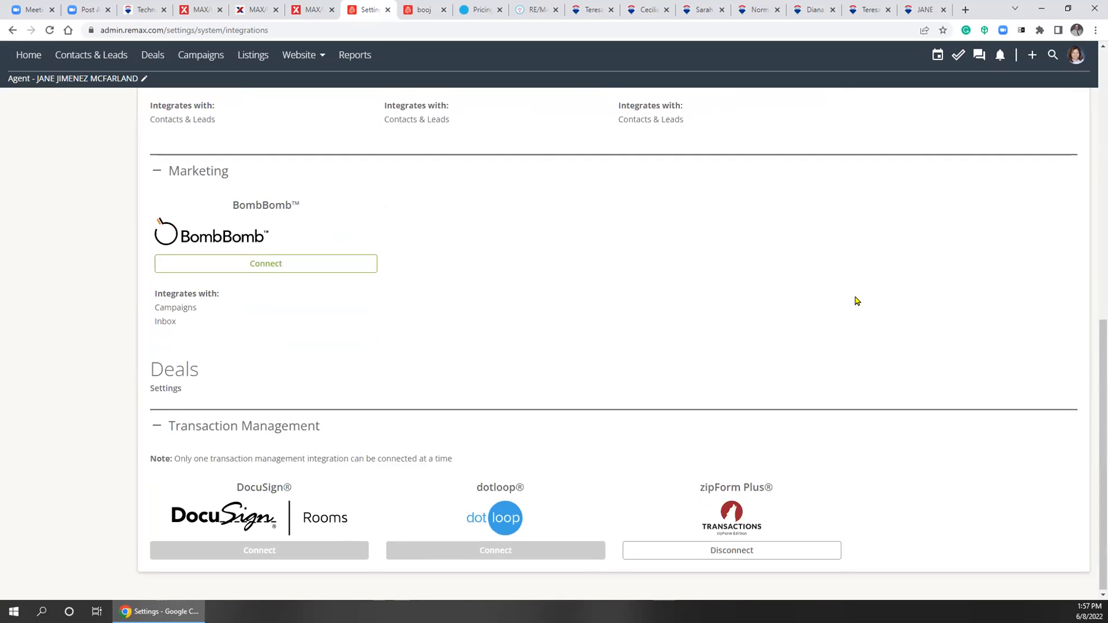
scroll(854, 299, "up", 5)
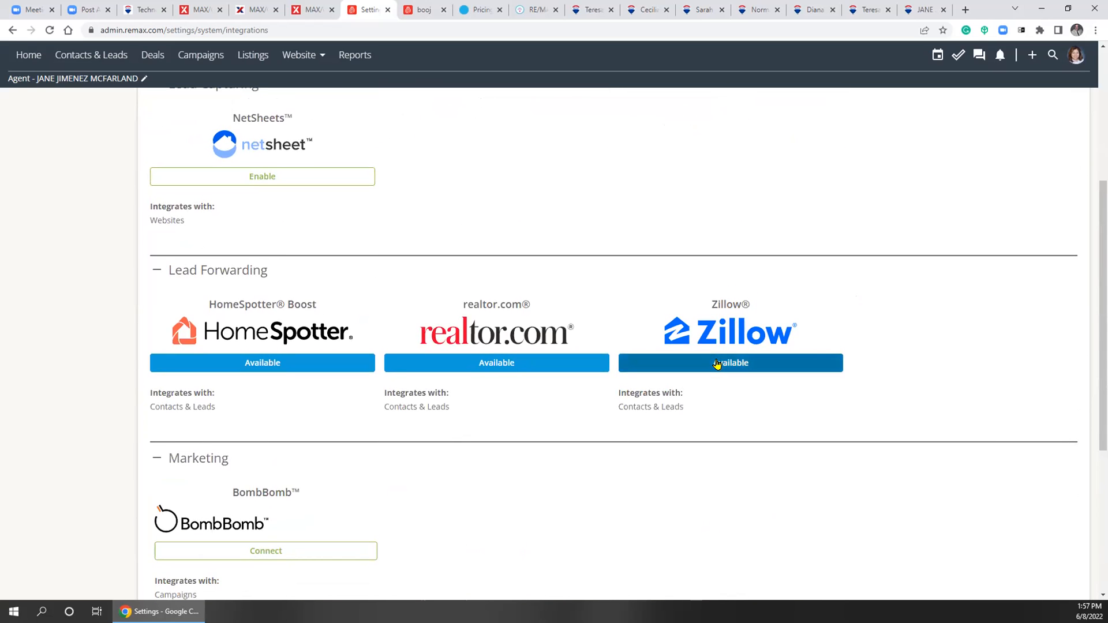
Switch back to the home page editor and cancel the Zillow screen name panel
left_click(420, 12)
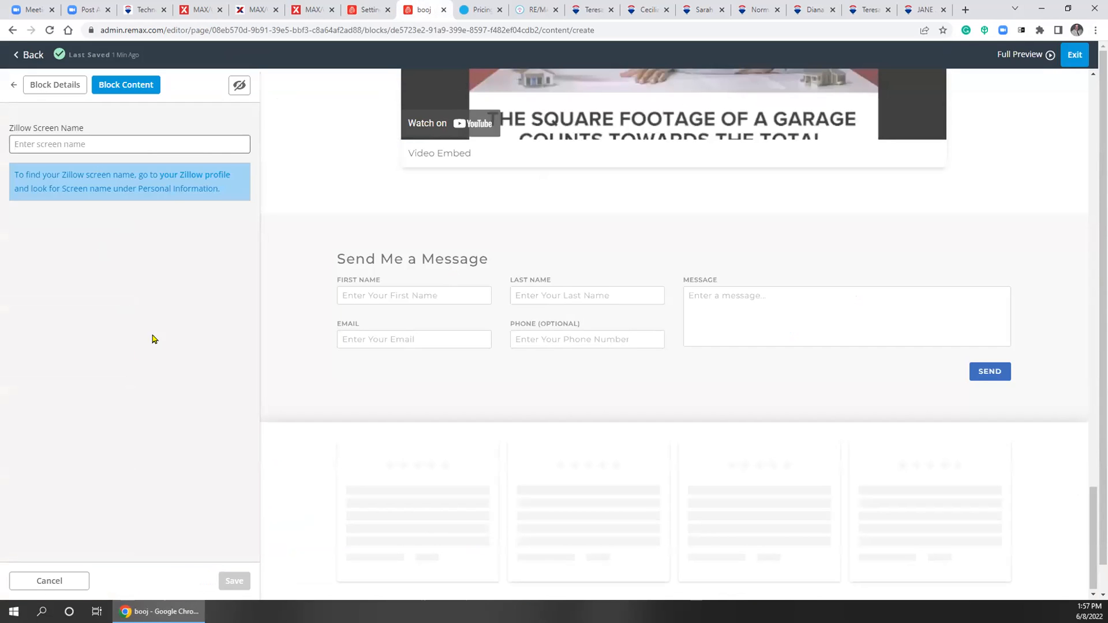
scroll(109, 369, "down", 1)
left_click(47, 552)
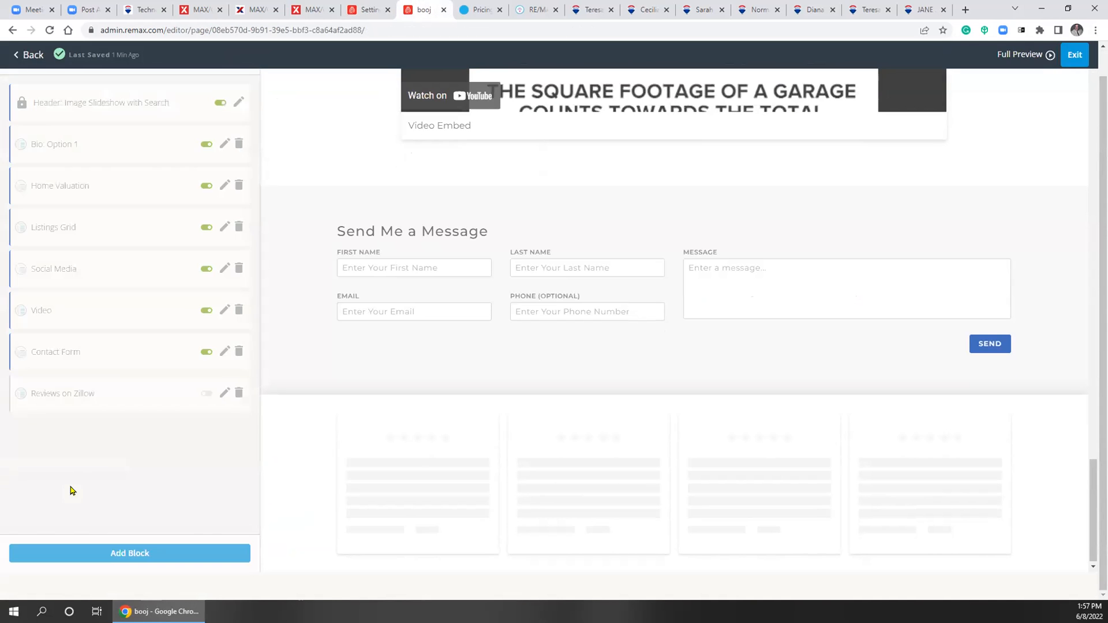
Delete the Reviews on Zillow block, then leave the editor for the Pages list
left_click(238, 393)
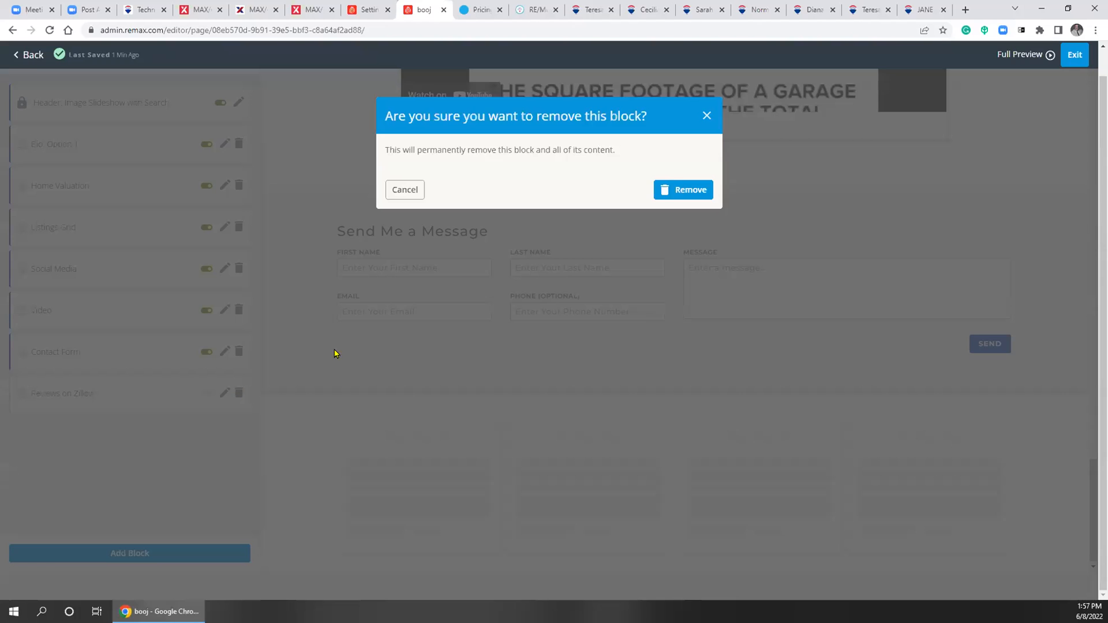
left_click(670, 189)
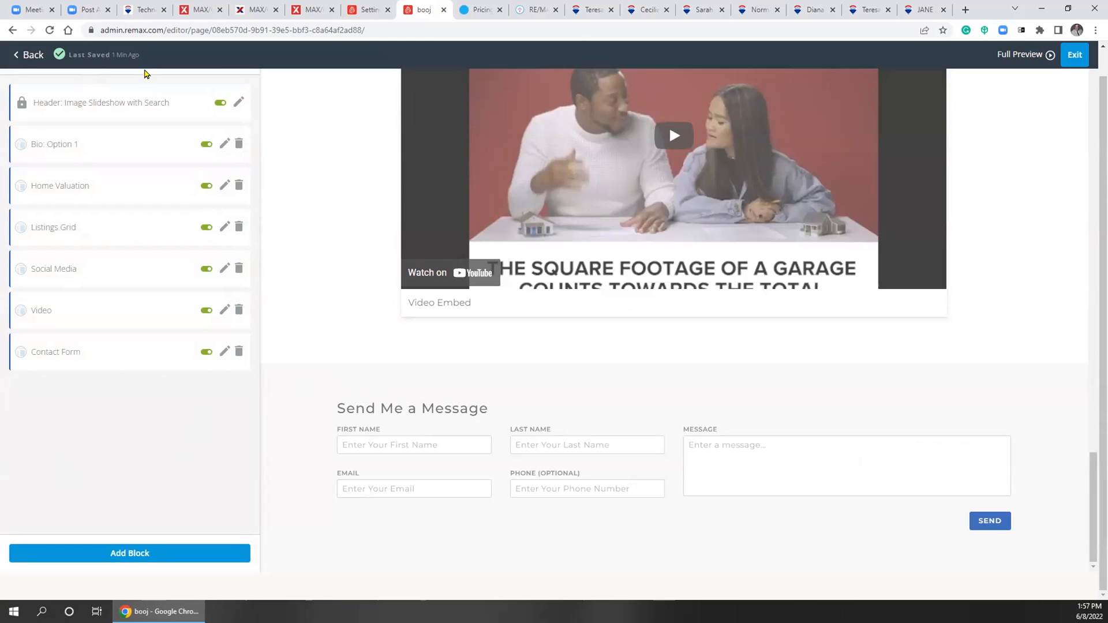
scroll(296, 282, "up", 10)
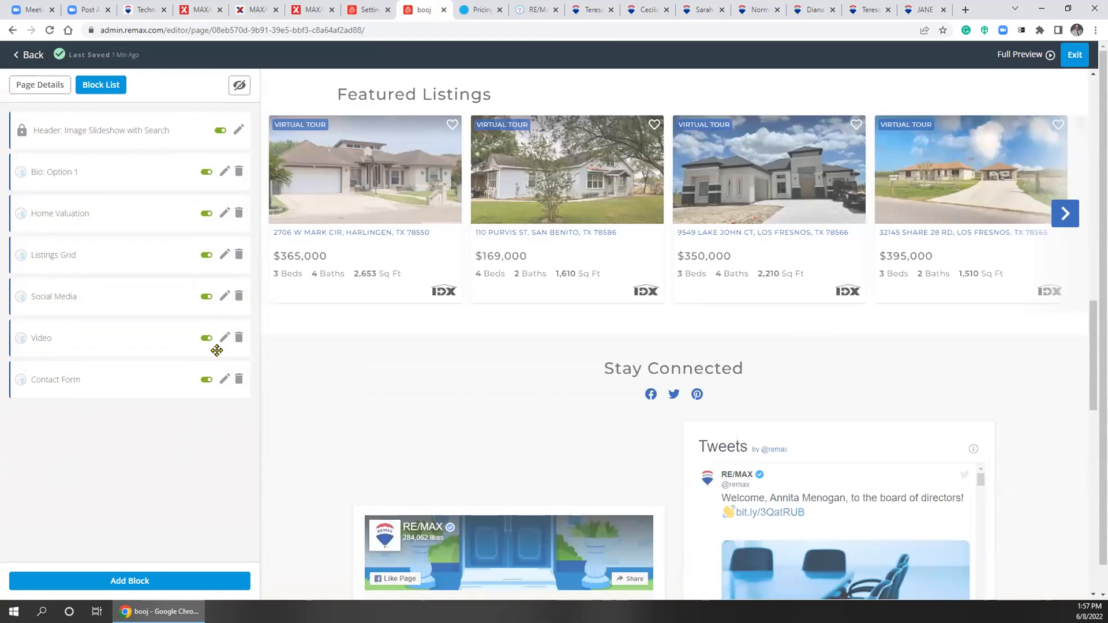
left_click(17, 55)
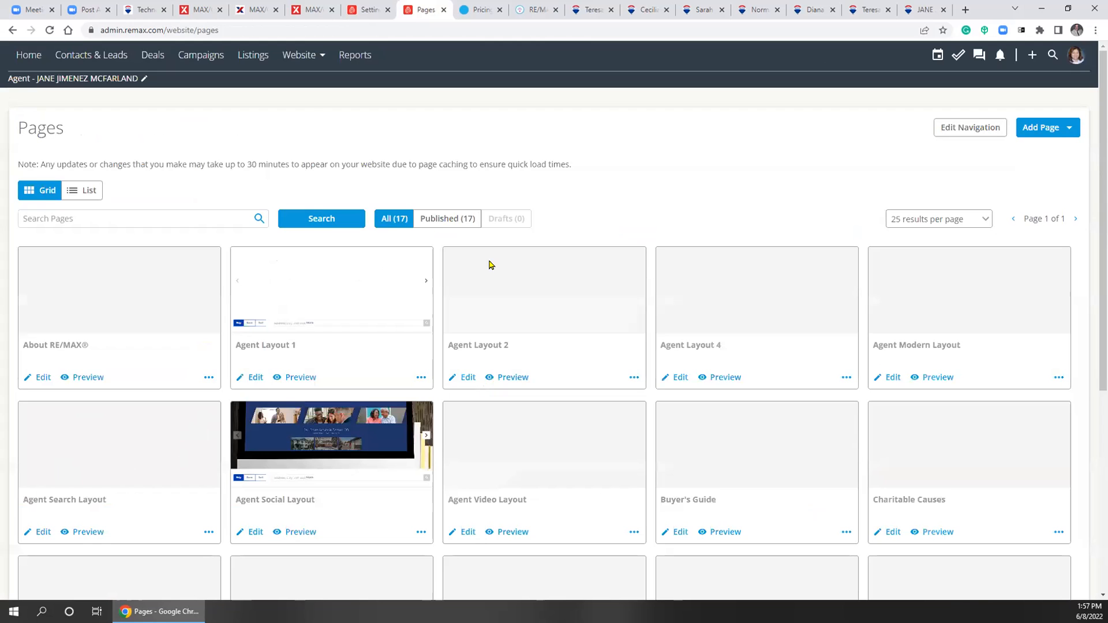
From the Website Dashboard, edit the Agent Social Layout home page and open its Full Preview
left_click(295, 56)
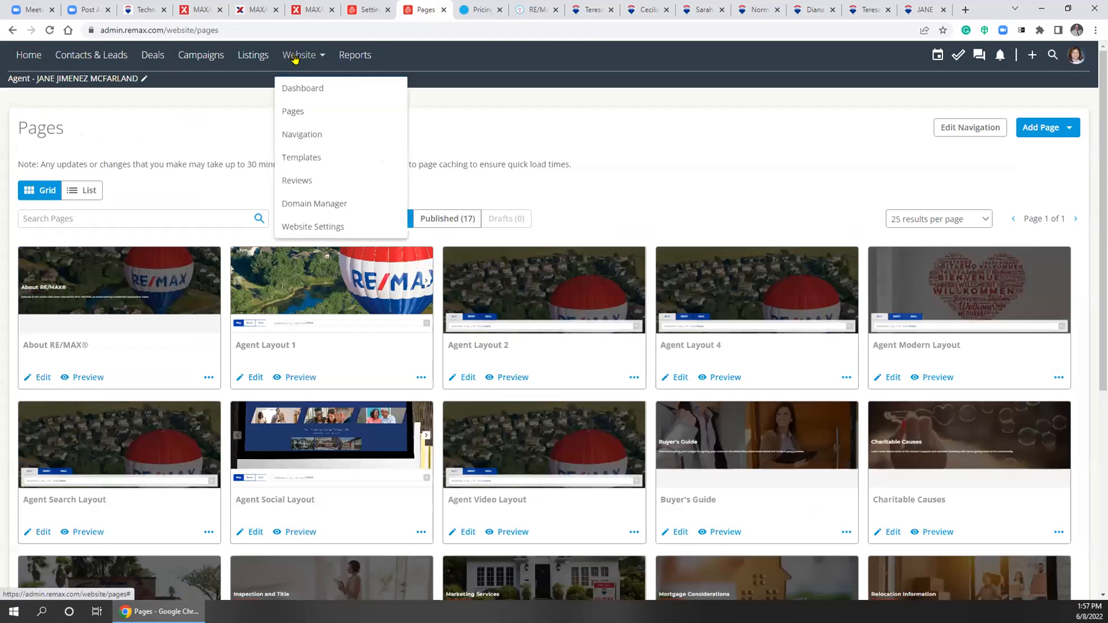
left_click(293, 87)
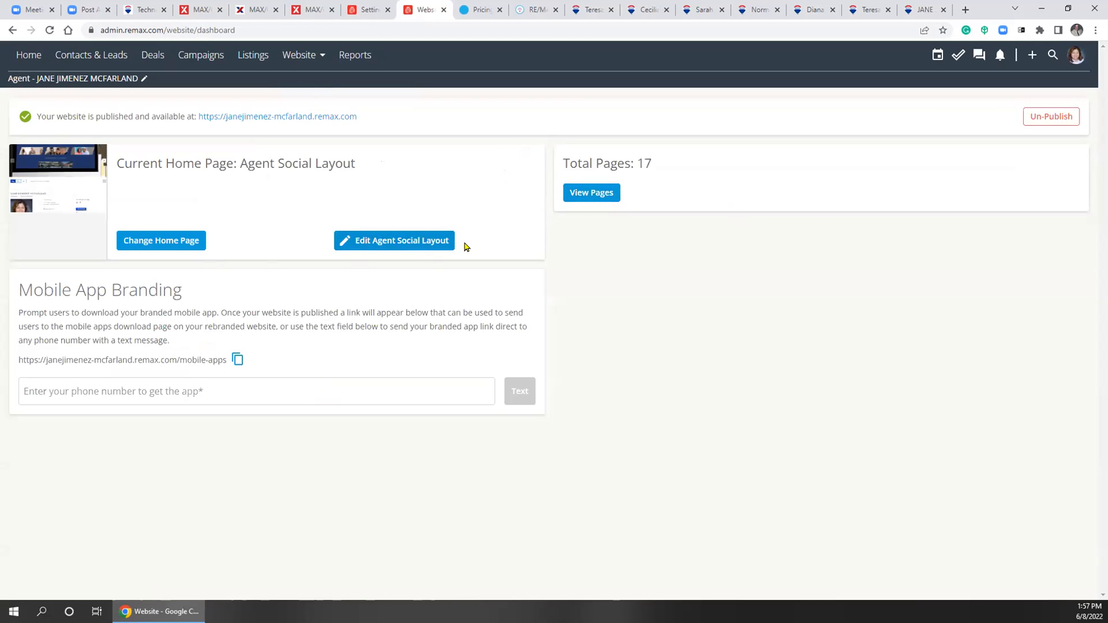
left_click(408, 240)
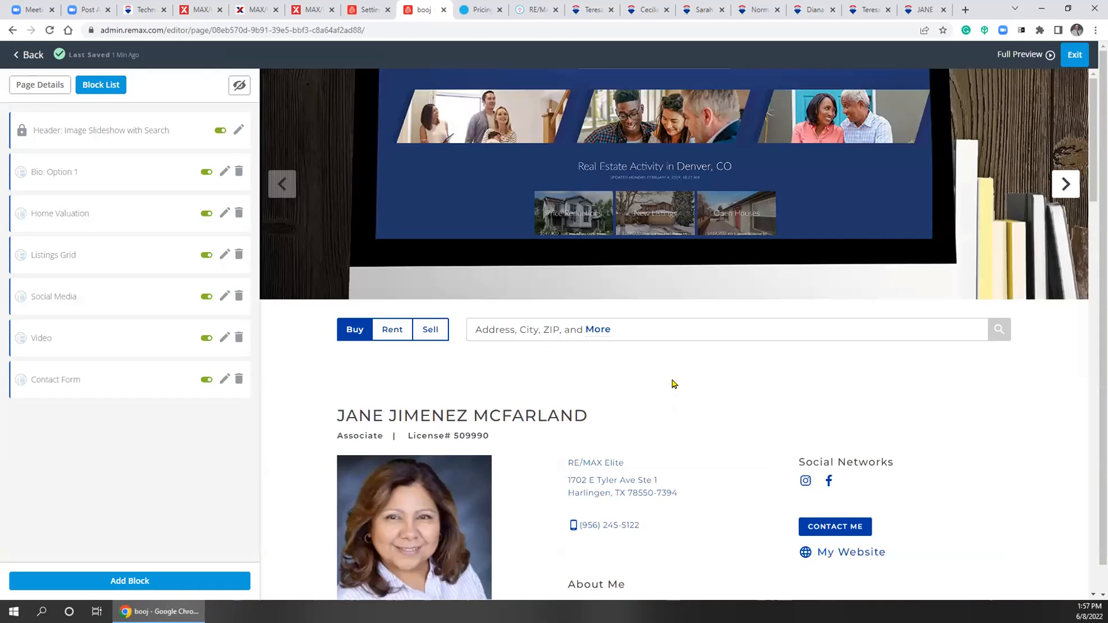
left_click(1021, 56)
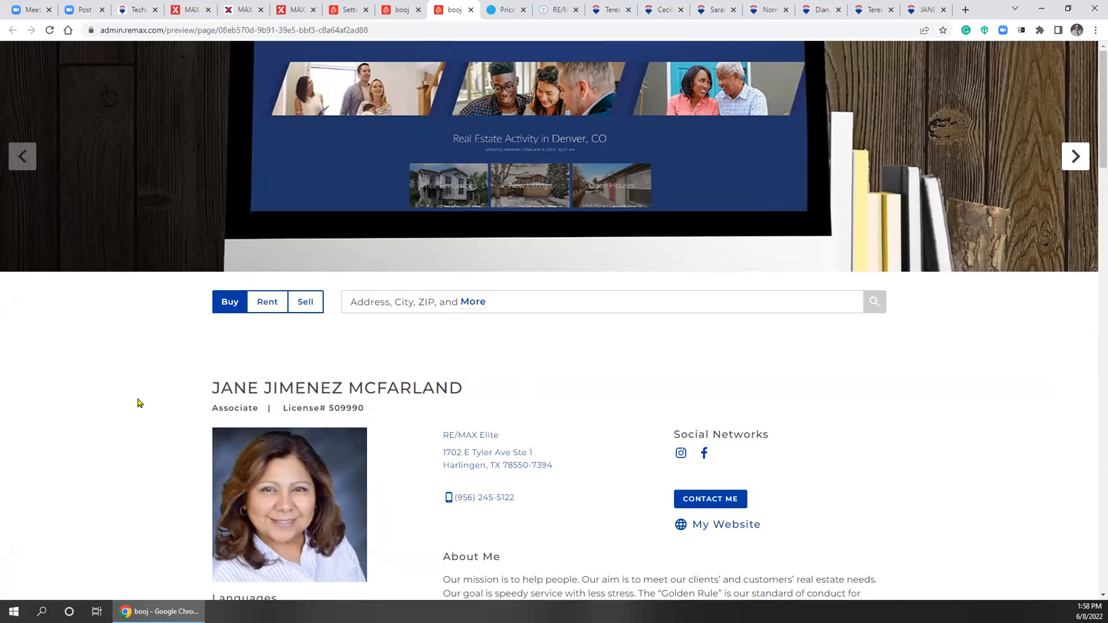
Scroll through the full home page preview to confirm the Zillow reviews block is gone
scroll(138, 403, "down", 10)
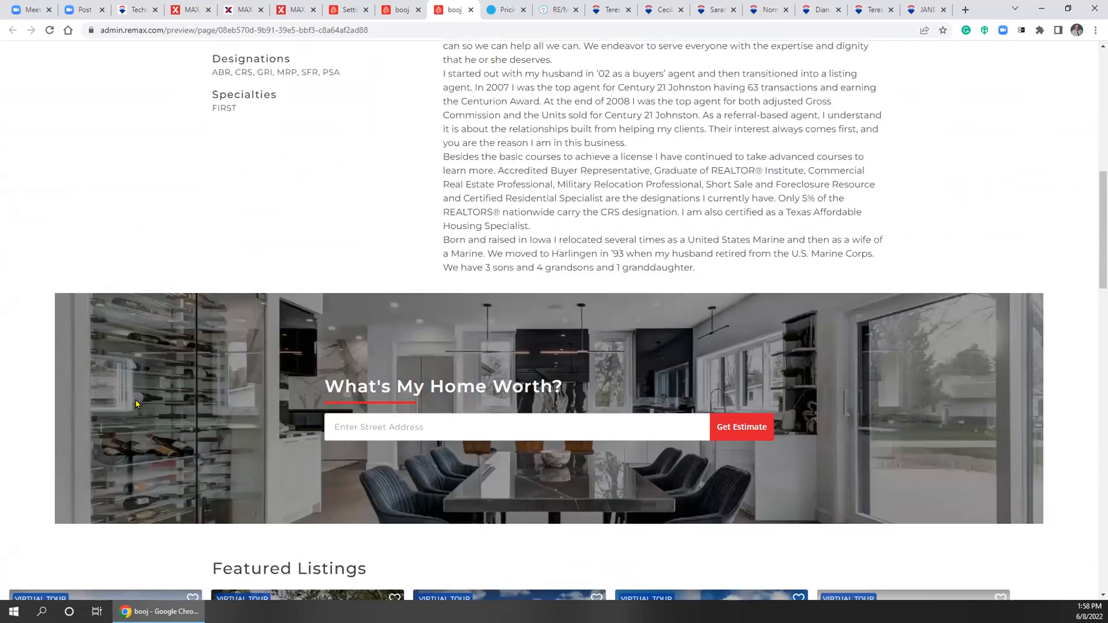
scroll(136, 402, "down", 7)
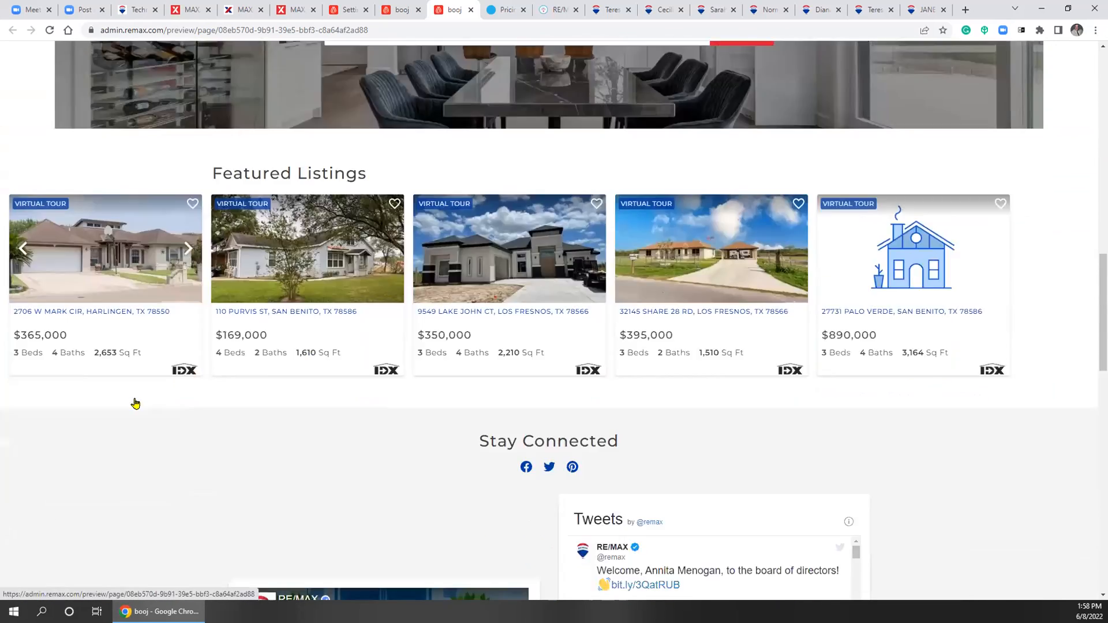
scroll(135, 403, "down", 2)
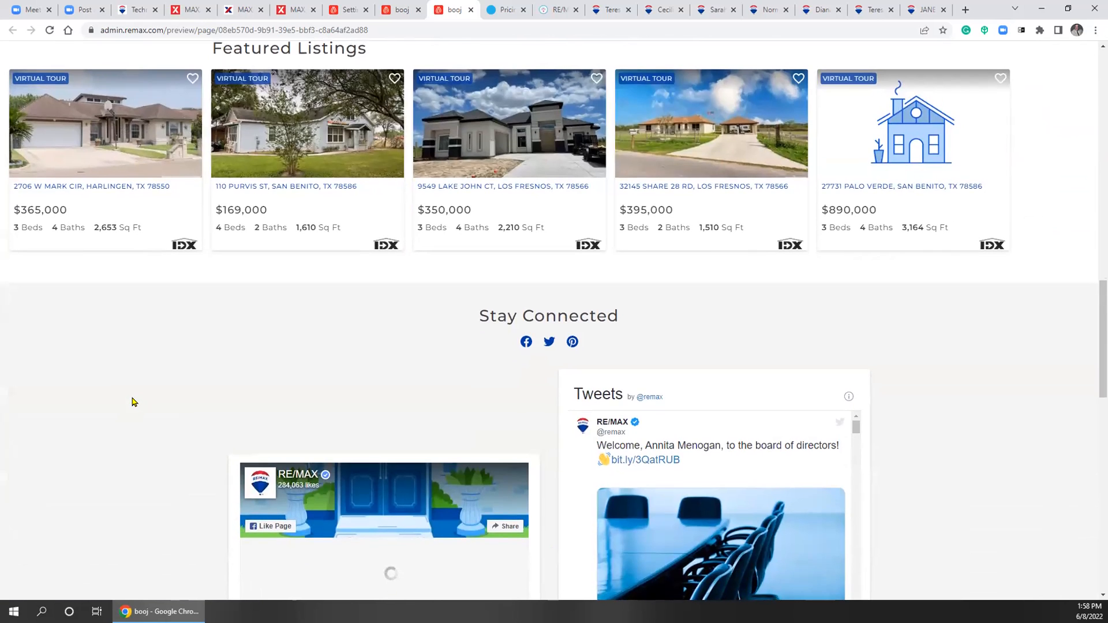
scroll(135, 401, "up", 5)
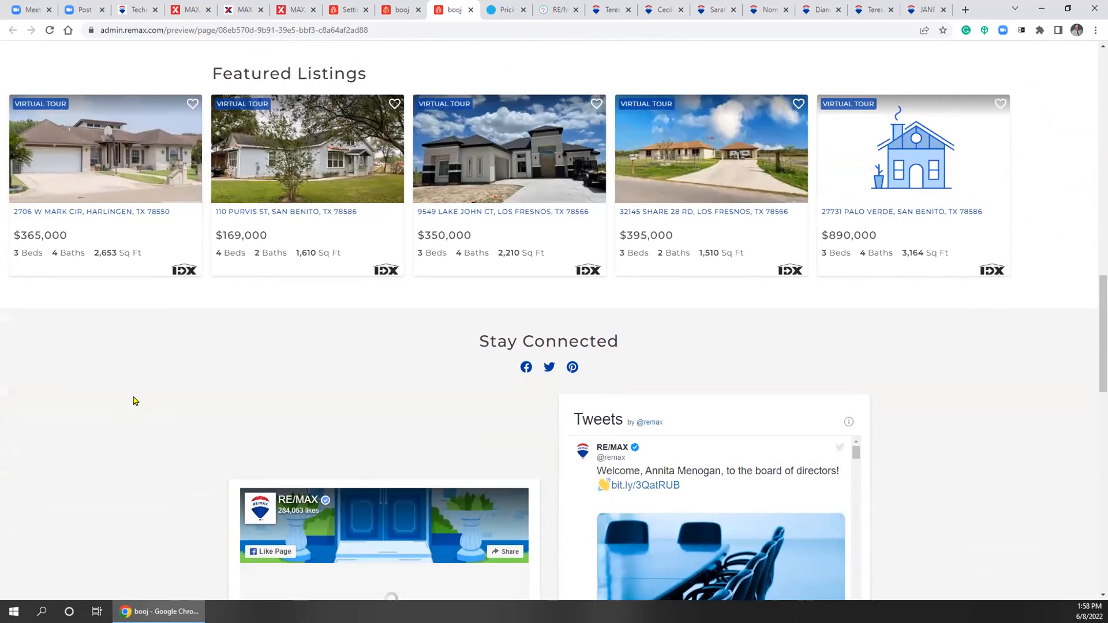
scroll(135, 403, "down", 2)
scroll(135, 402, "up", 7)
scroll(132, 401, "down", 15)
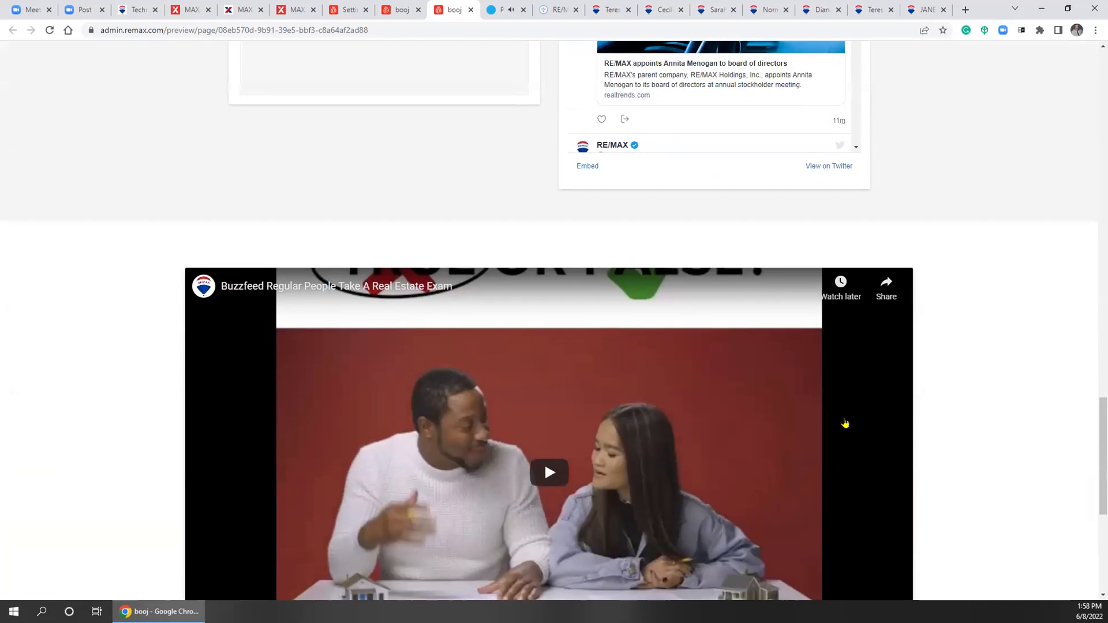
scroll(944, 420, "down", 4)
scroll(946, 418, "down", 3)
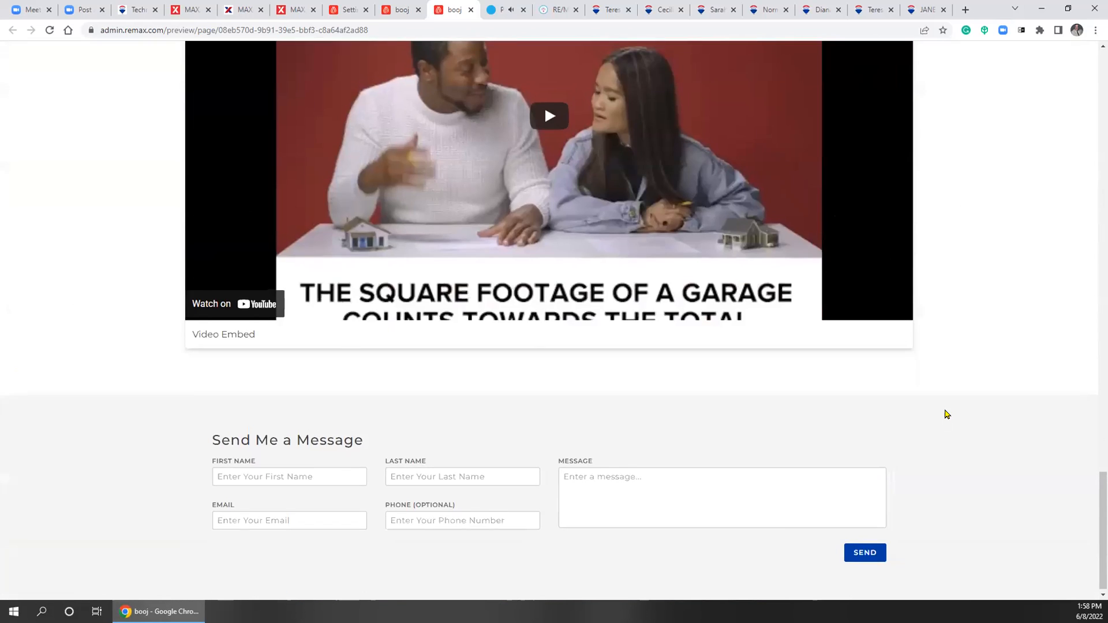
scroll(941, 289, "up", 20)
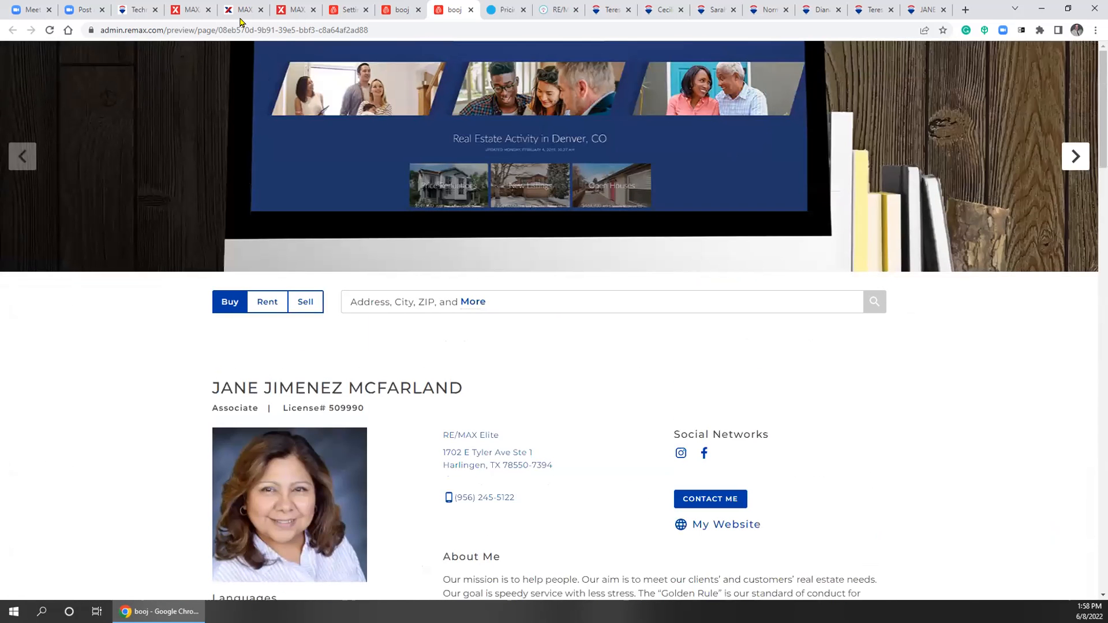
Back in the page editor, scroll down to the closing video embed and message form
left_click(401, 10)
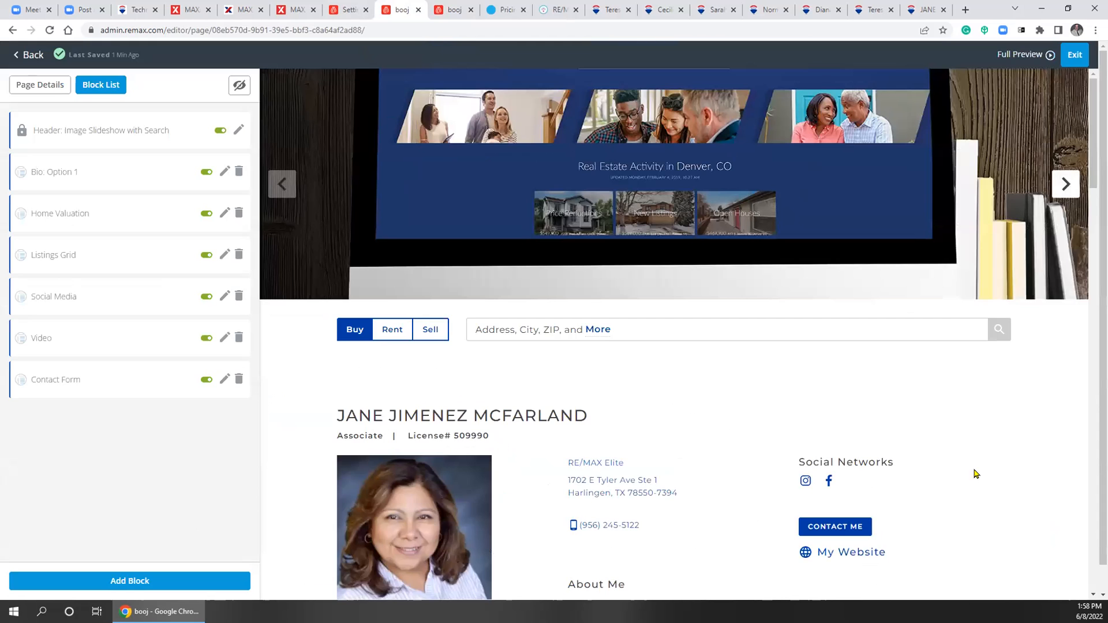
scroll(958, 456, "down", 20)
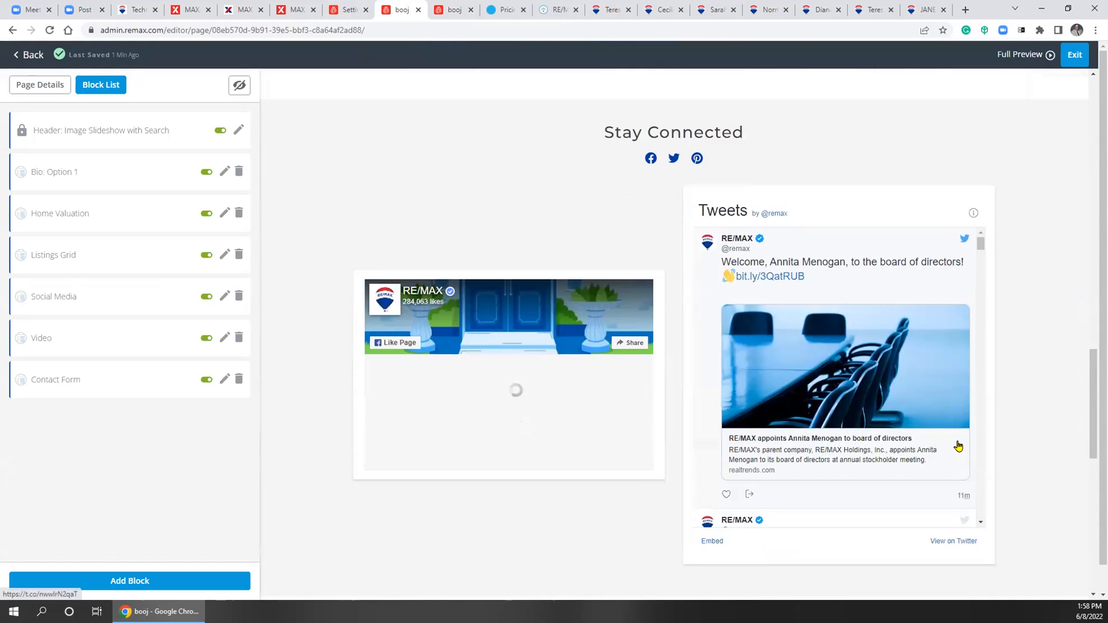
scroll(958, 446, "down", 5)
scroll(1039, 474, "down", 10)
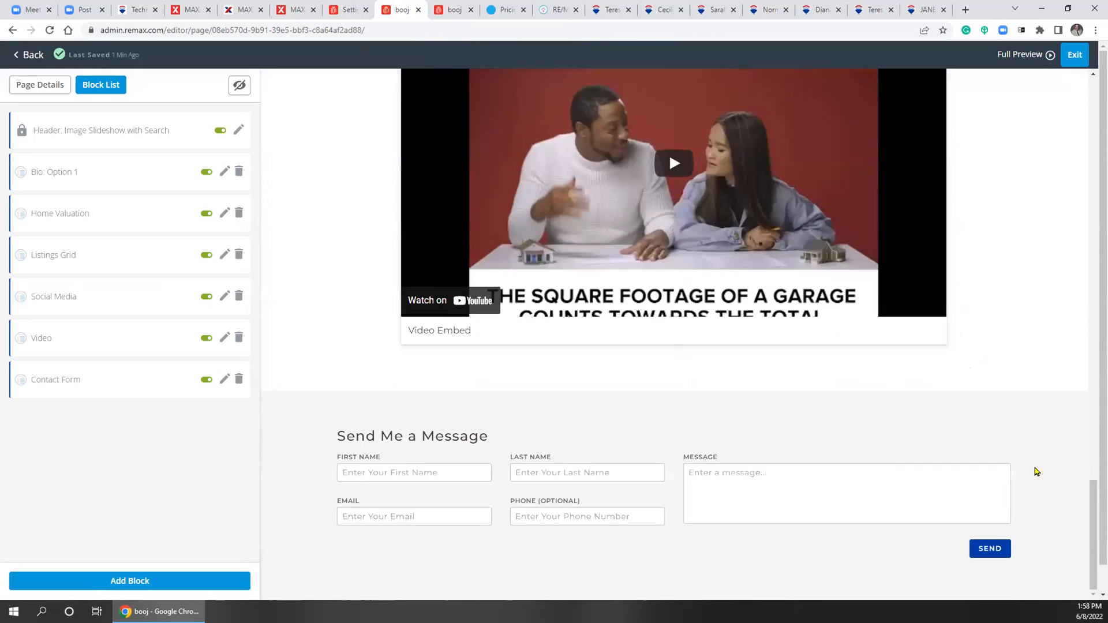
scroll(1037, 472, "down", 1)
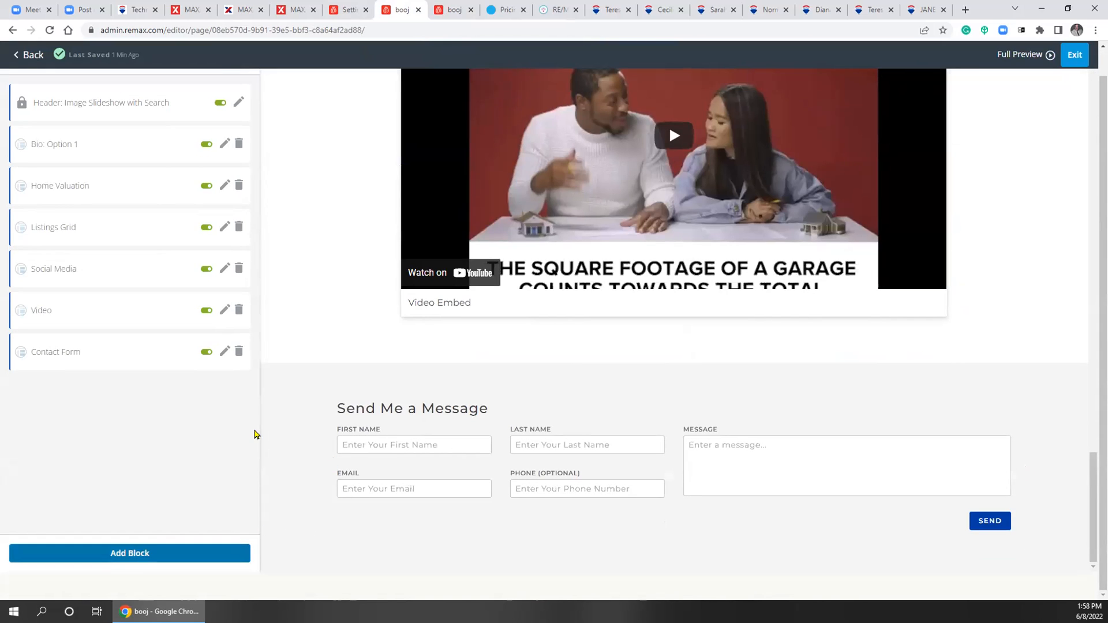
scroll(296, 339, "up", 4)
Leave the editor and look over the Website Settings page
left_click(26, 56)
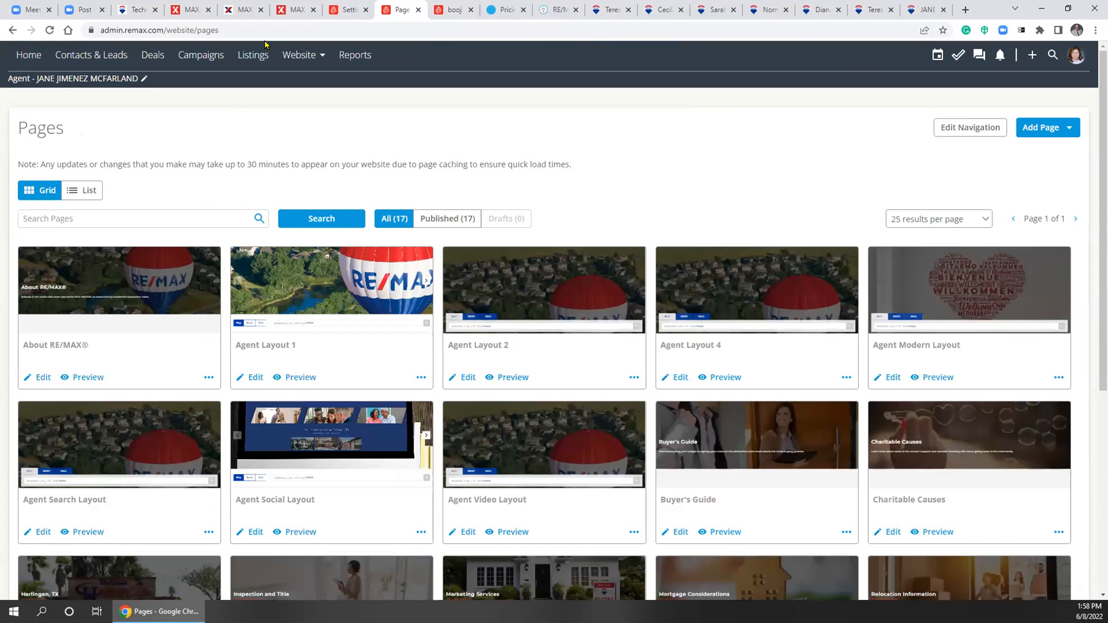
left_click(300, 55)
left_click(293, 84)
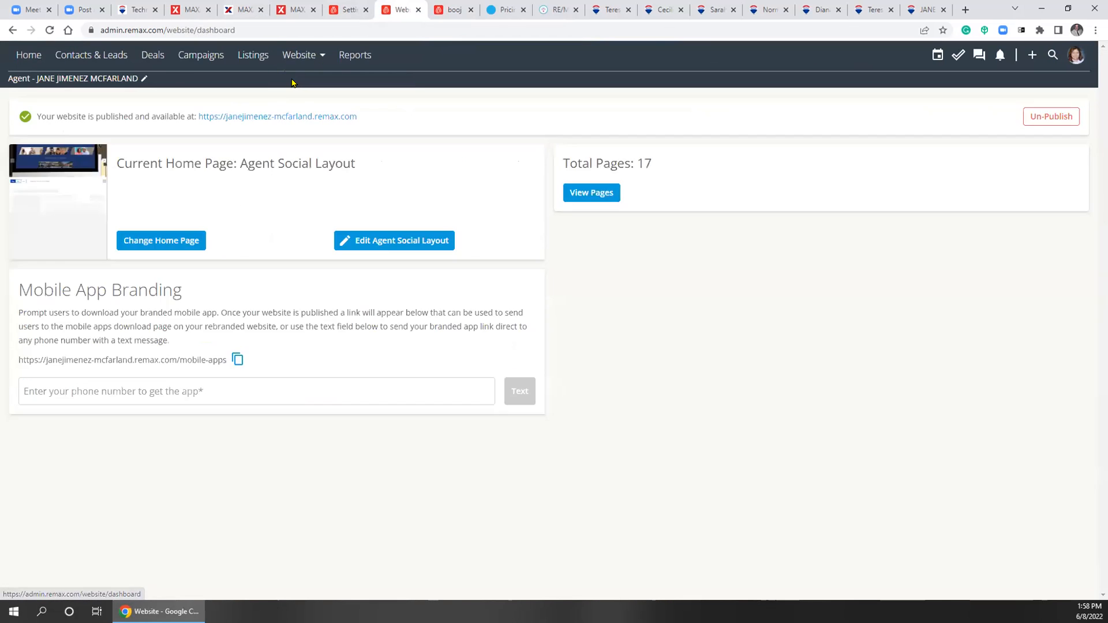
left_click(304, 56)
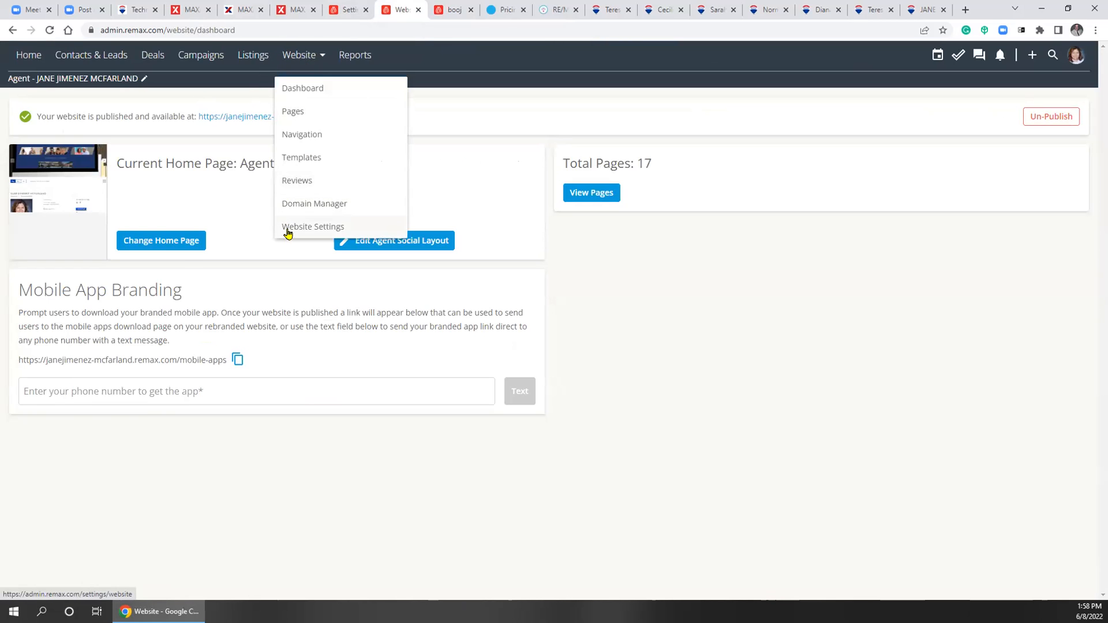
left_click(288, 231)
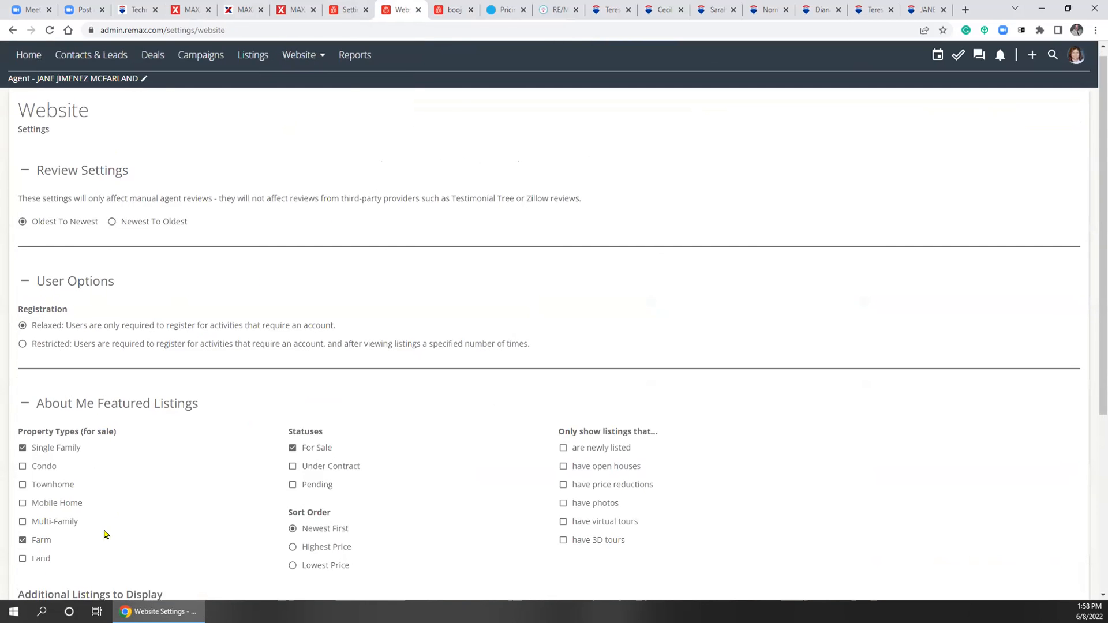
scroll(106, 534, "down", 5)
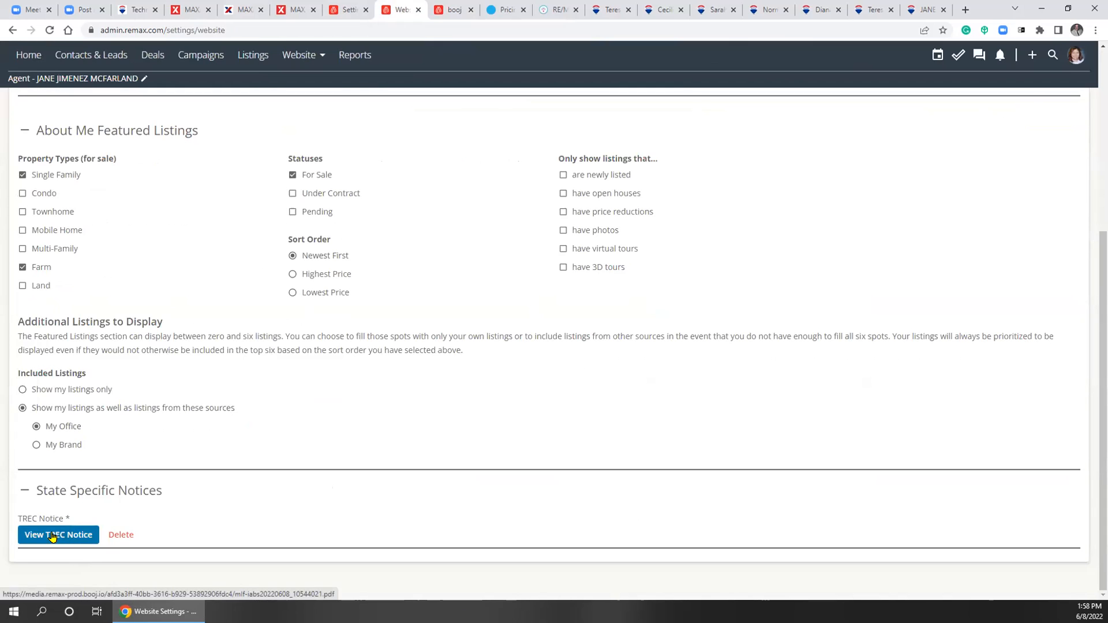
scroll(429, 322, "up", 1)
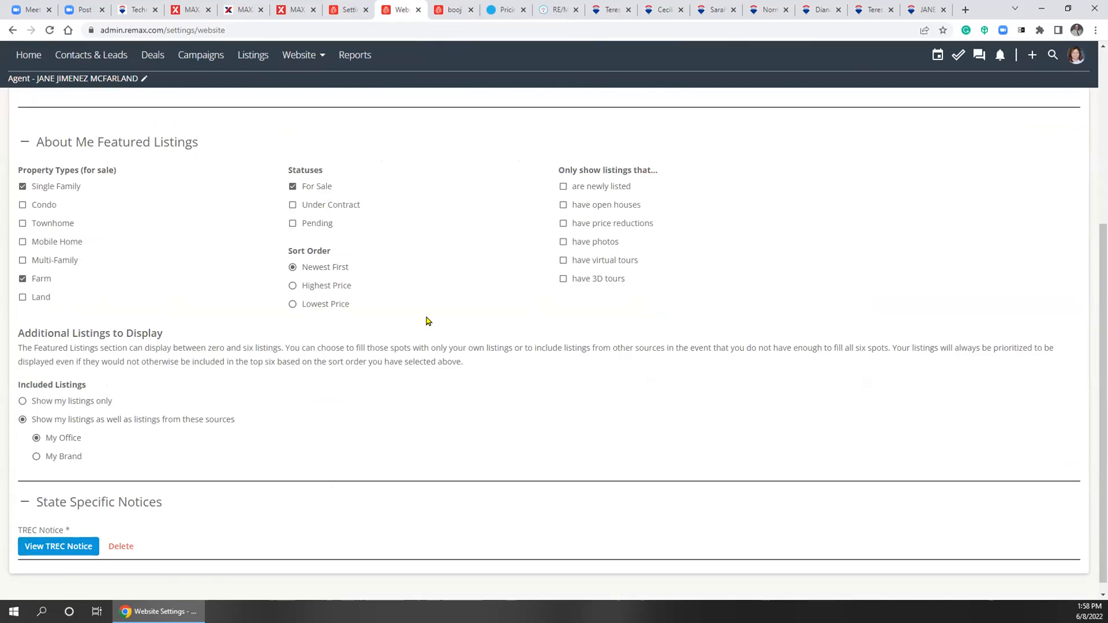
scroll(428, 321, "up", 5)
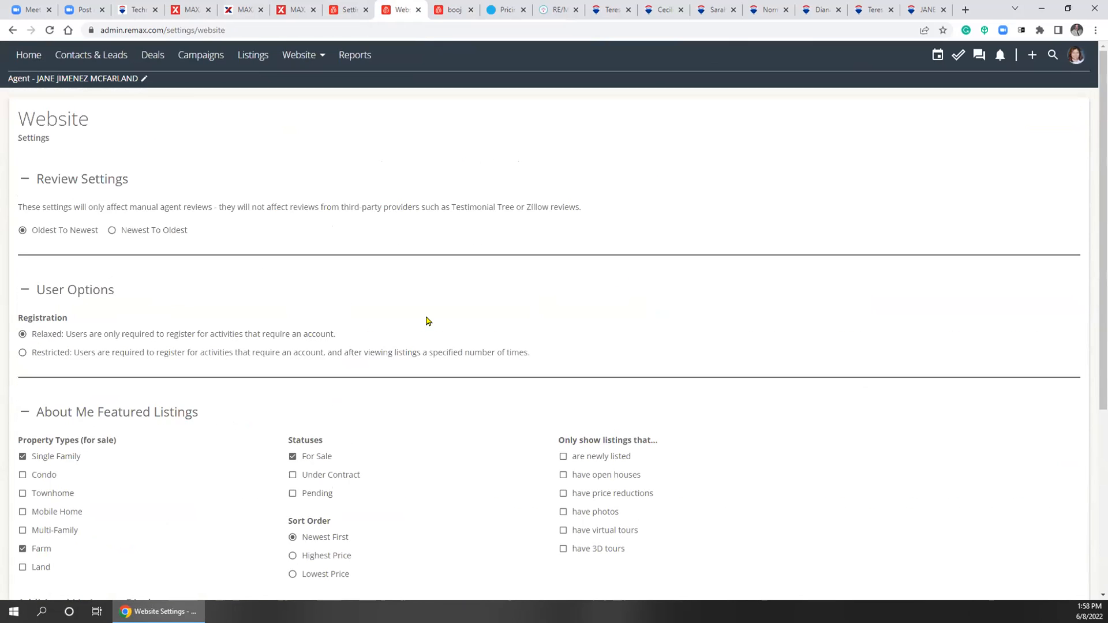
Open the Pages list, check the Add Page choices without adding, and scroll all 17 pages
left_click(298, 58)
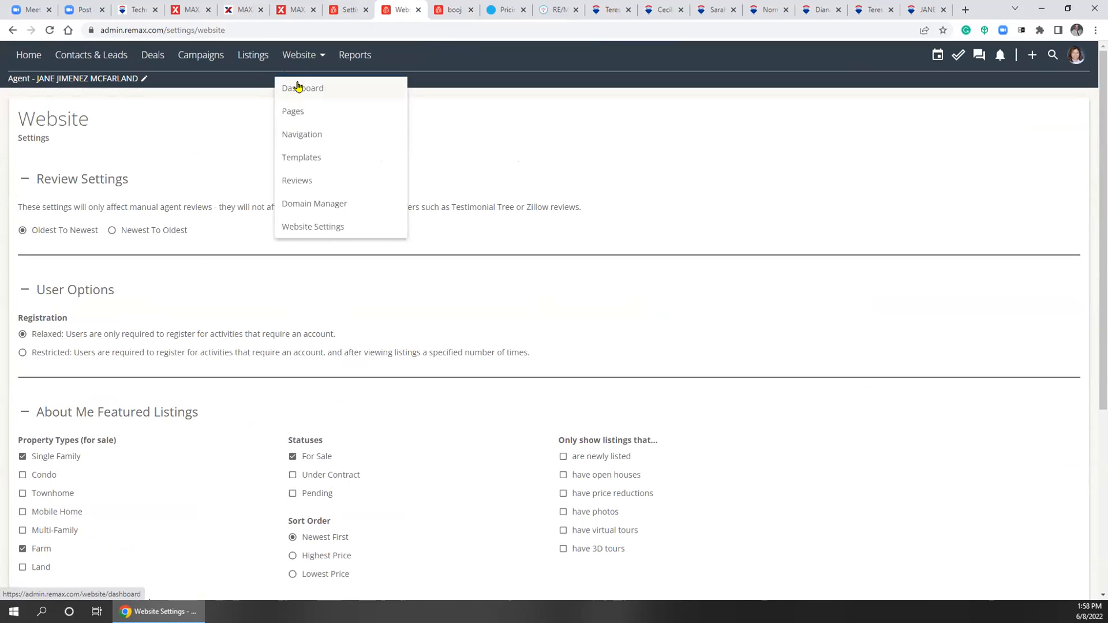
left_click(298, 88)
left_click(303, 55)
left_click(291, 115)
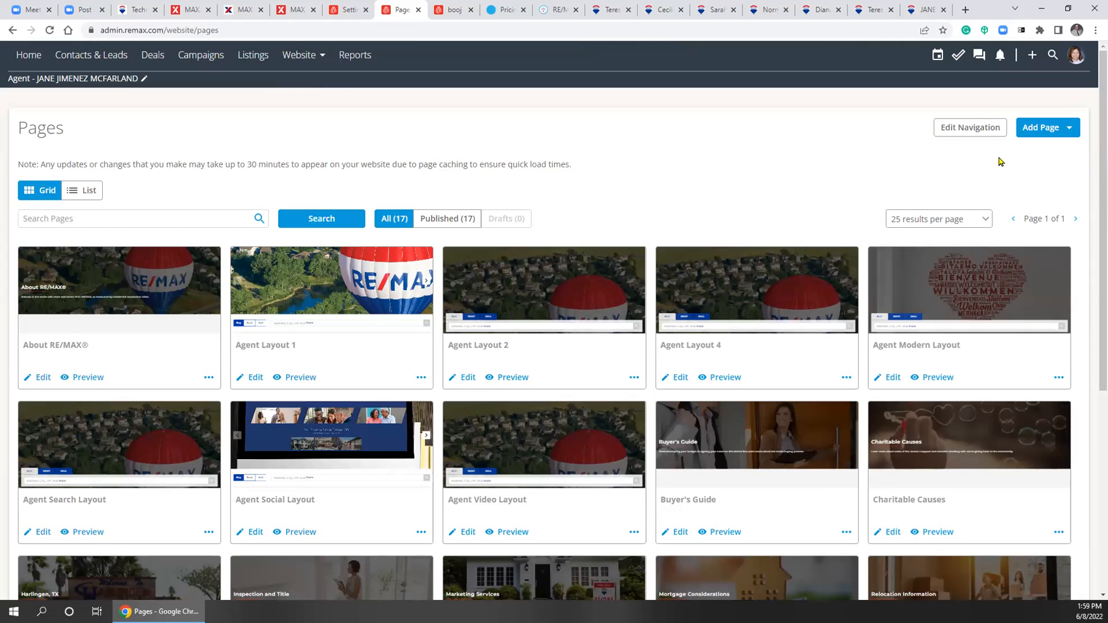
left_click(1065, 128)
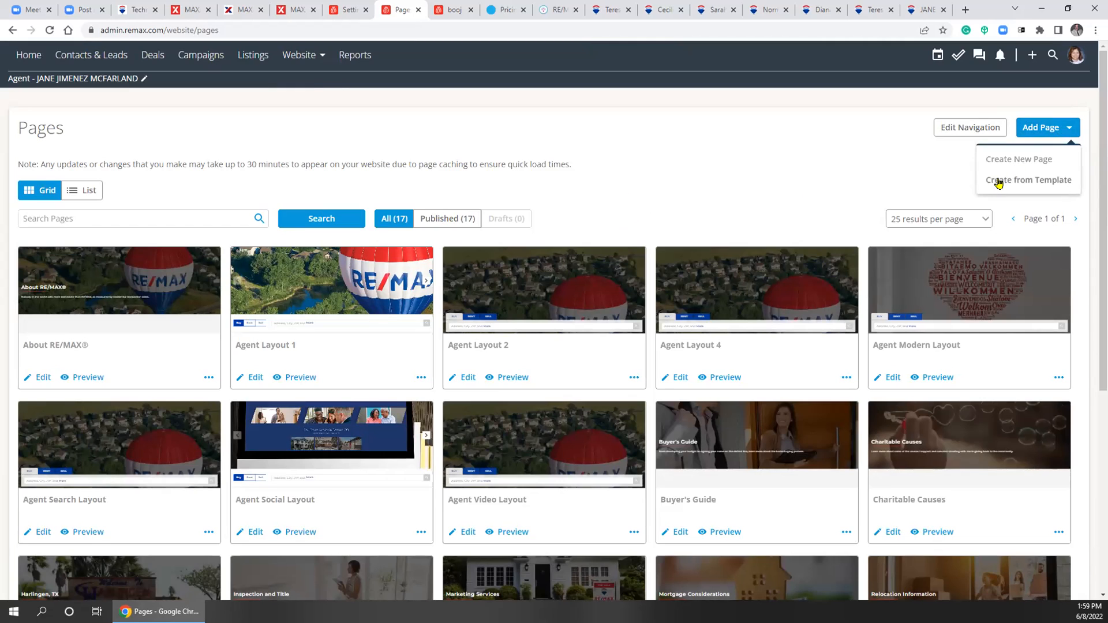
left_click(741, 191)
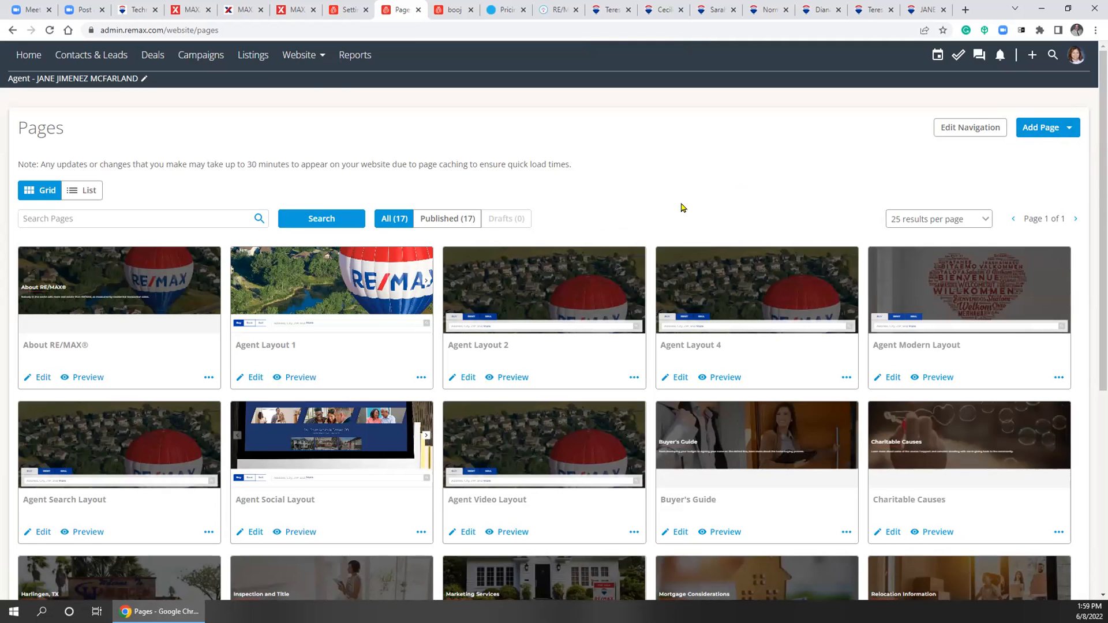
scroll(589, 222, "down", 2)
scroll(589, 222, "down", 4)
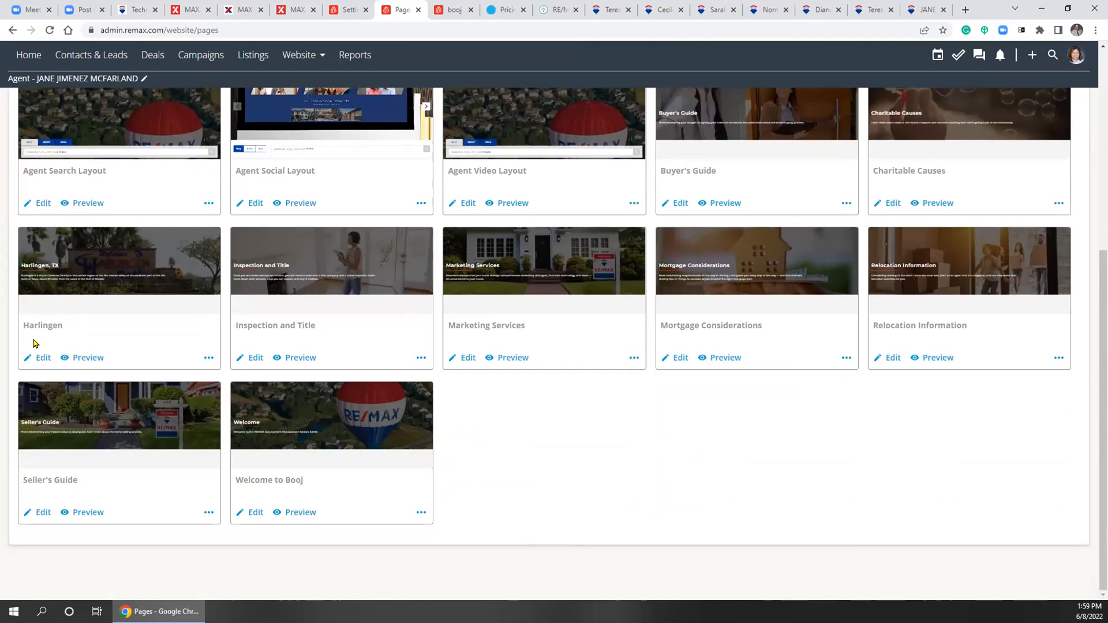
Open the Harlingen page in the editor and scroll through its preview
left_click(43, 359)
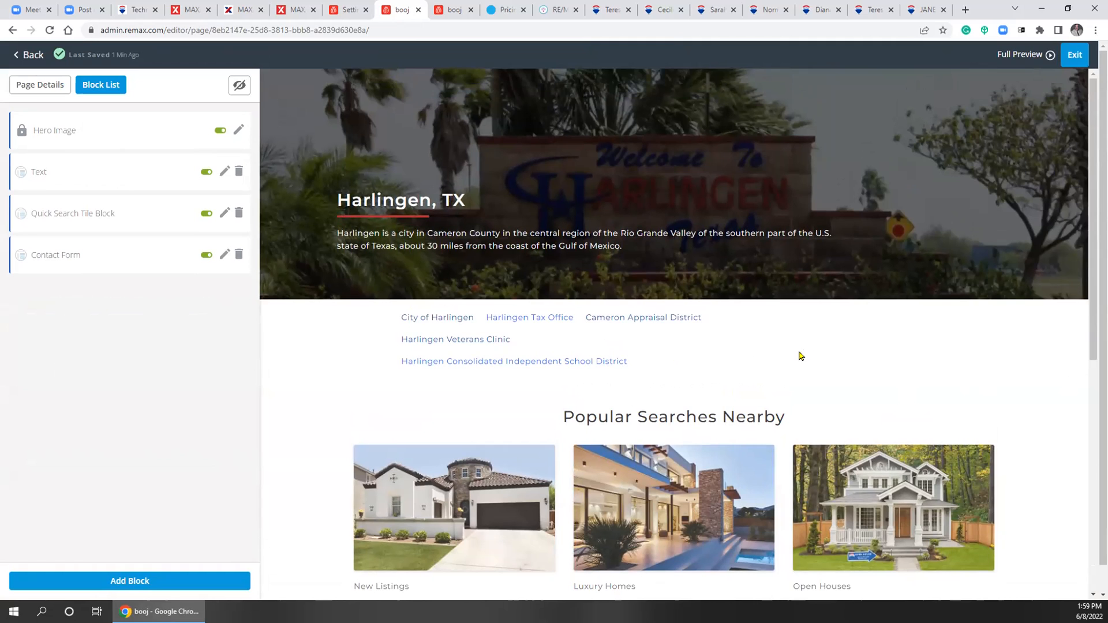
scroll(750, 352, "down", 1)
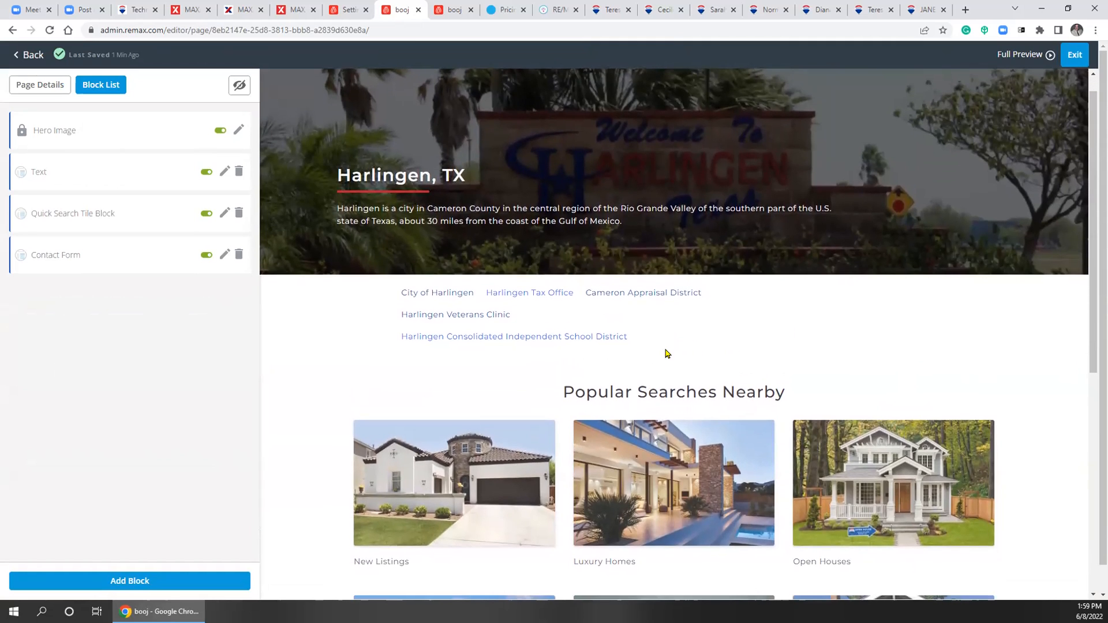
scroll(612, 353, "down", 2)
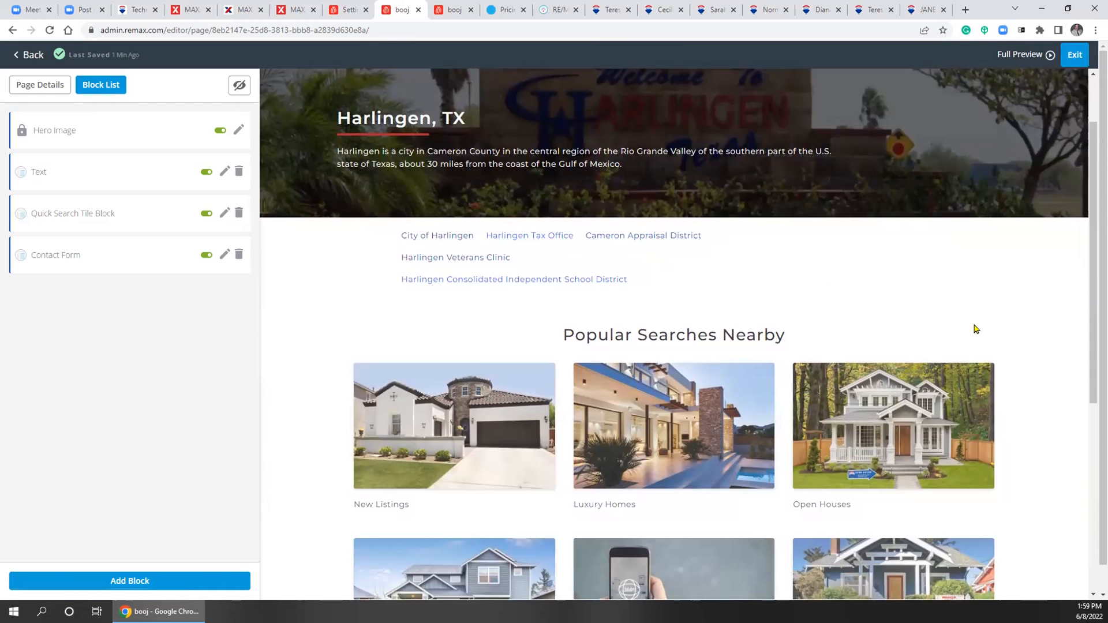
scroll(979, 314, "down", 5)
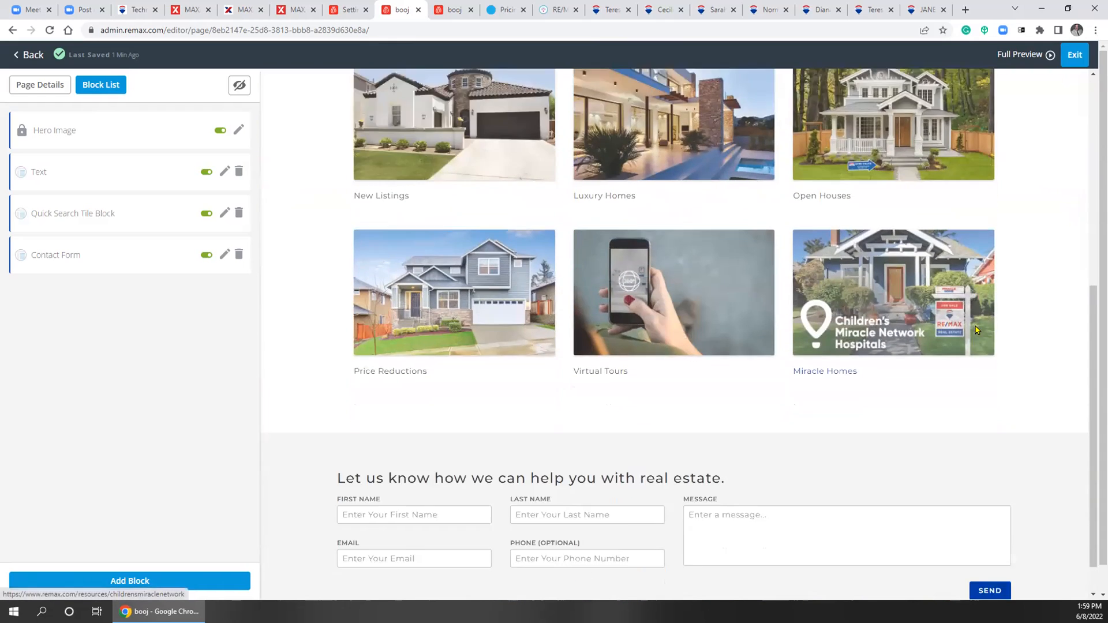
scroll(578, 398, "up", 8)
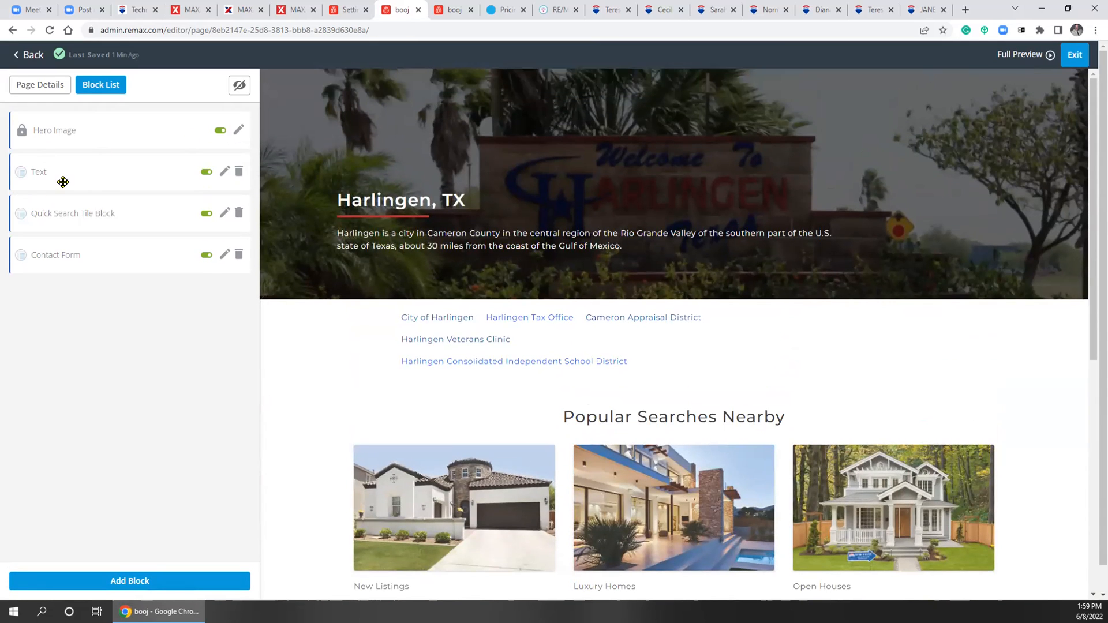
Return to the Website Dashboard, then view the home page preview tab and close it
left_click(29, 55)
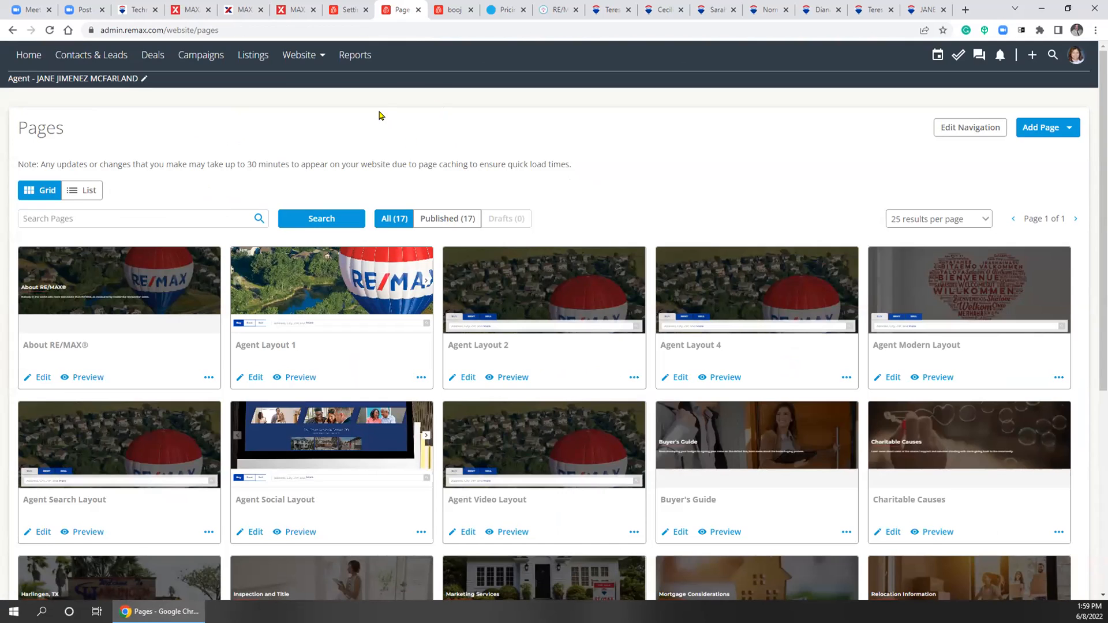
left_click(297, 58)
left_click(314, 87)
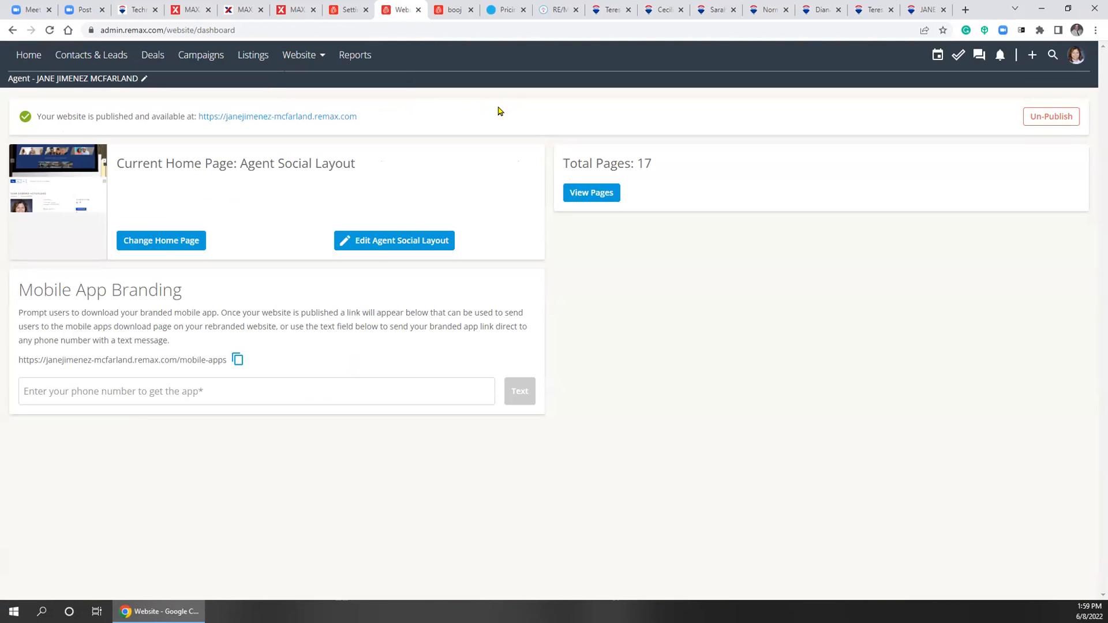
left_click(452, 14)
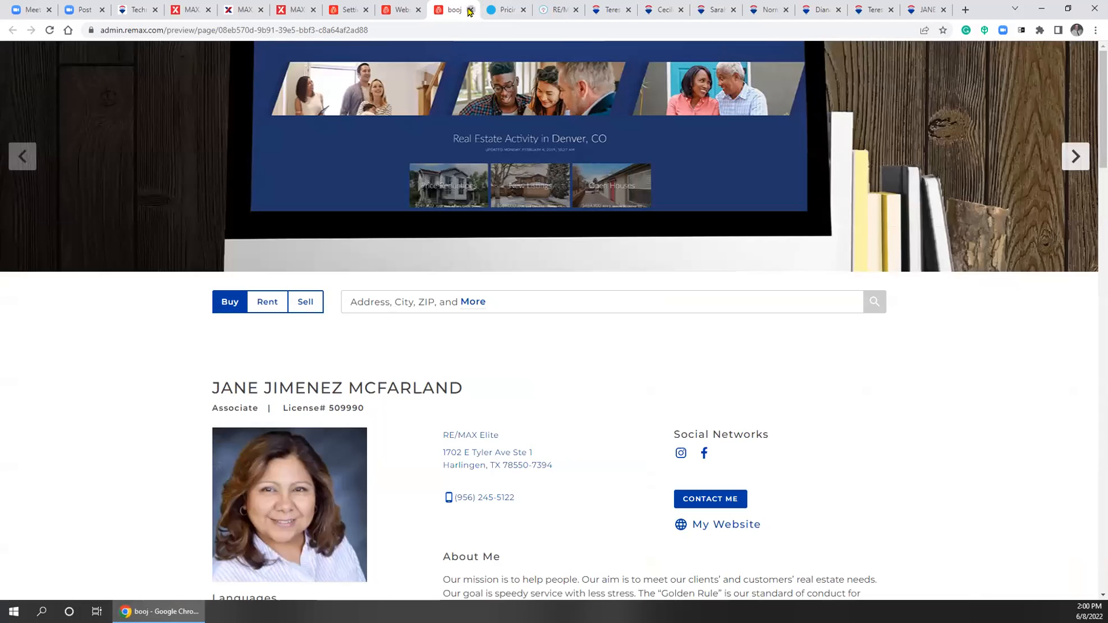
left_click(470, 10)
Review get.realtor pricing: .realtor at $39.95/year after a free first year, .realestate at $69/year
left_click(451, 13)
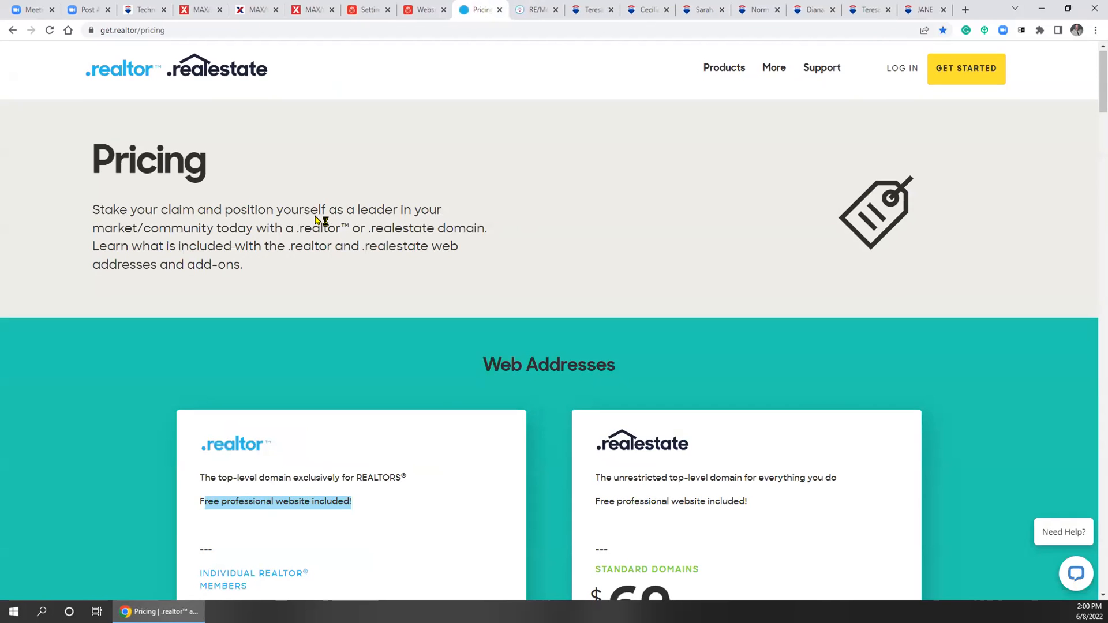
scroll(539, 328, "down", 2)
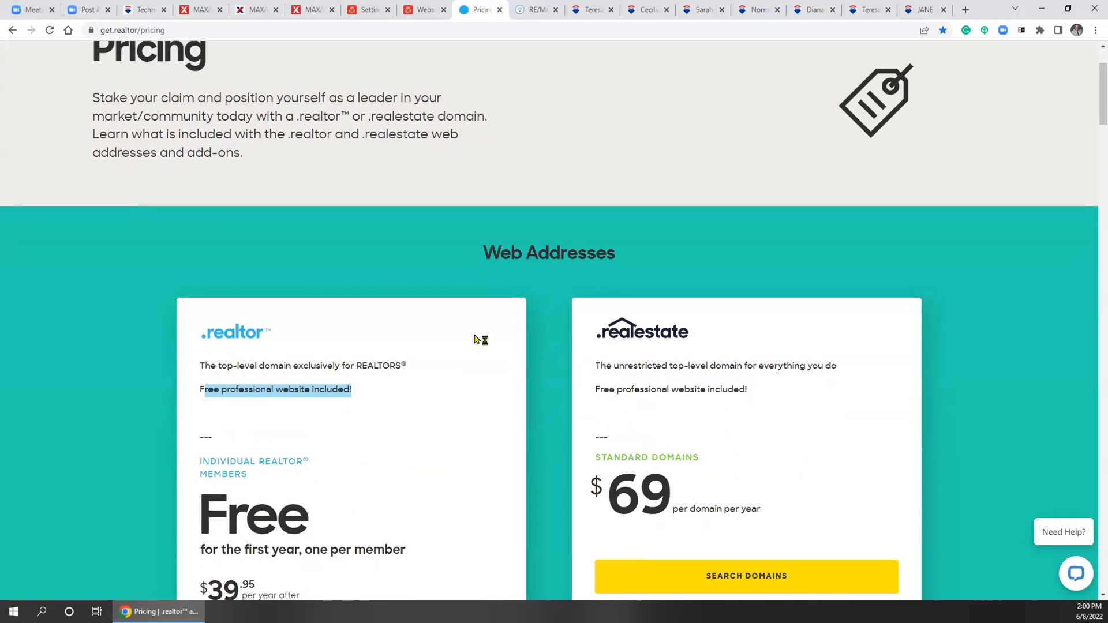
left_click(483, 275)
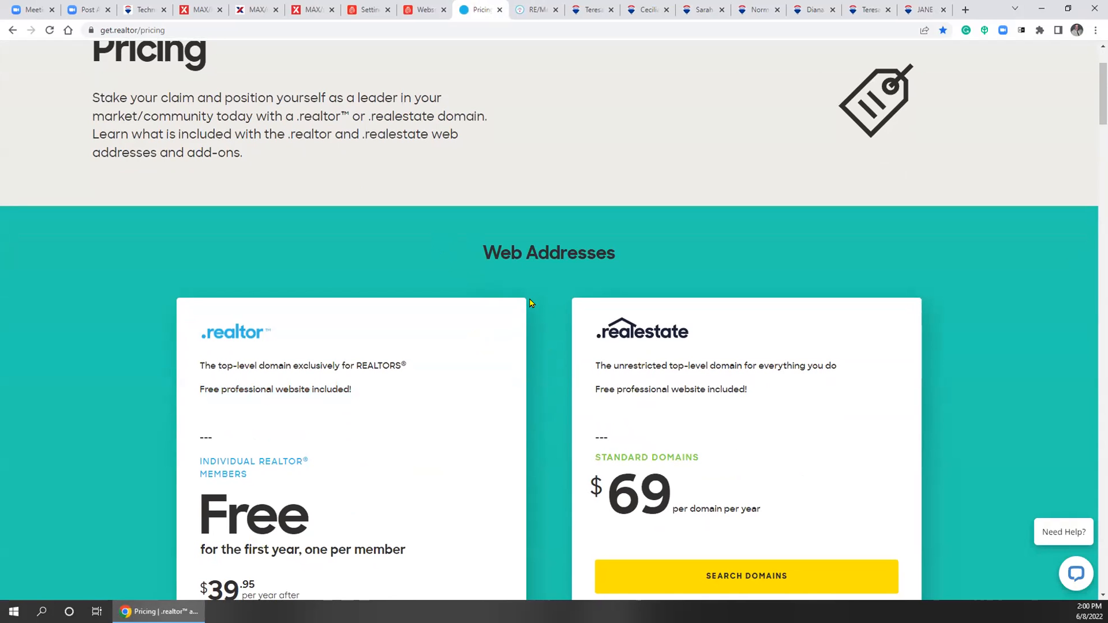
scroll(531, 303, "down", 4)
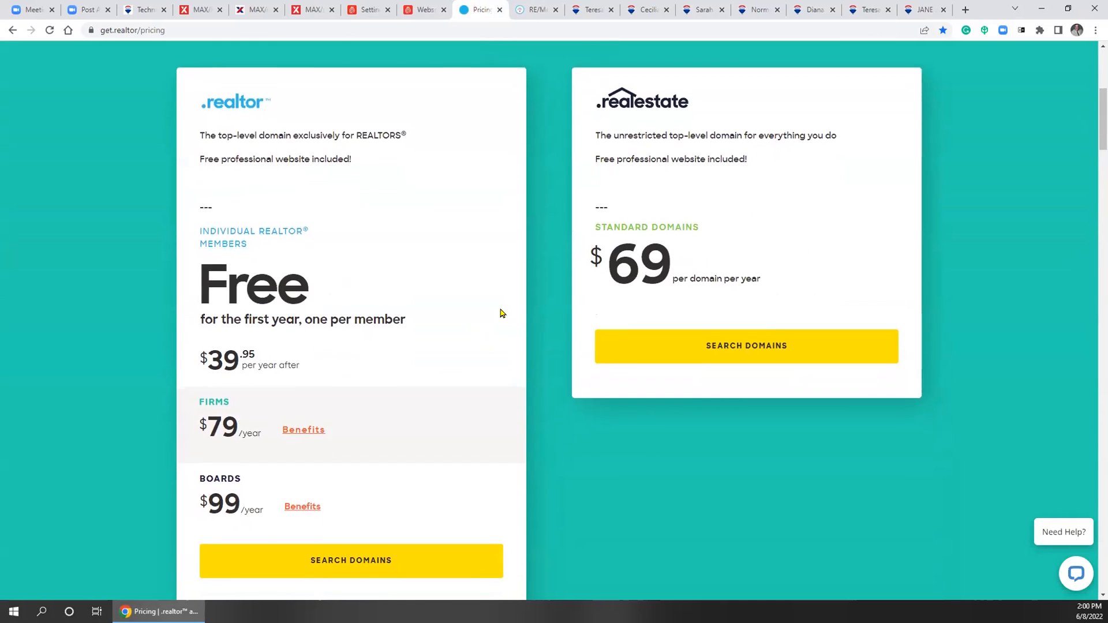
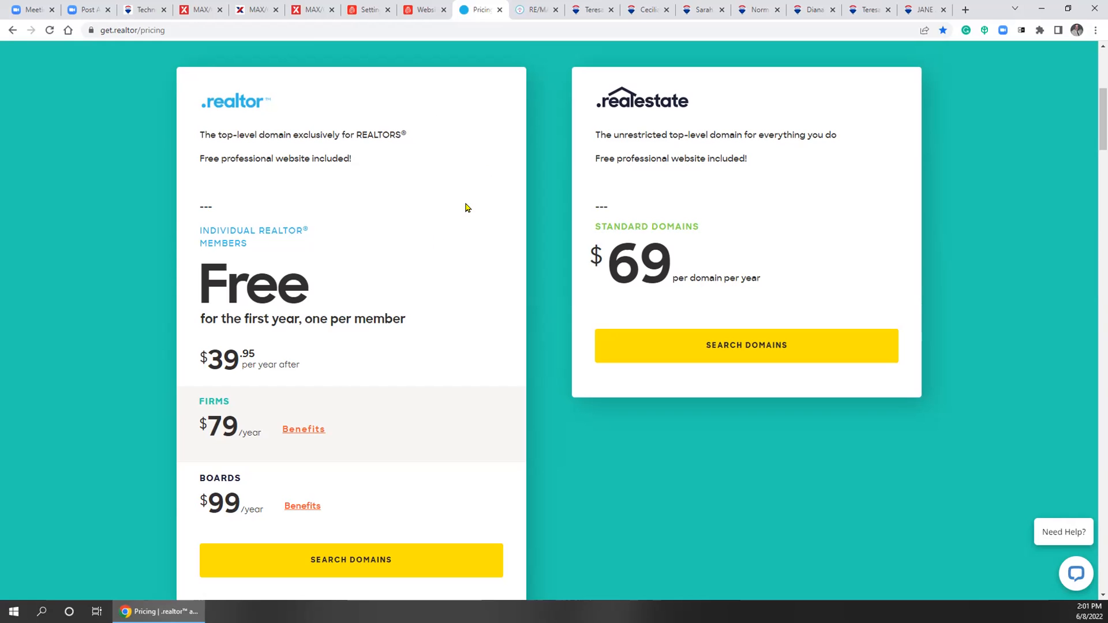
Leave the get.realtor pricing page for the Social Marketing Nut booj websites tab
scroll(457, 209, "down", 4)
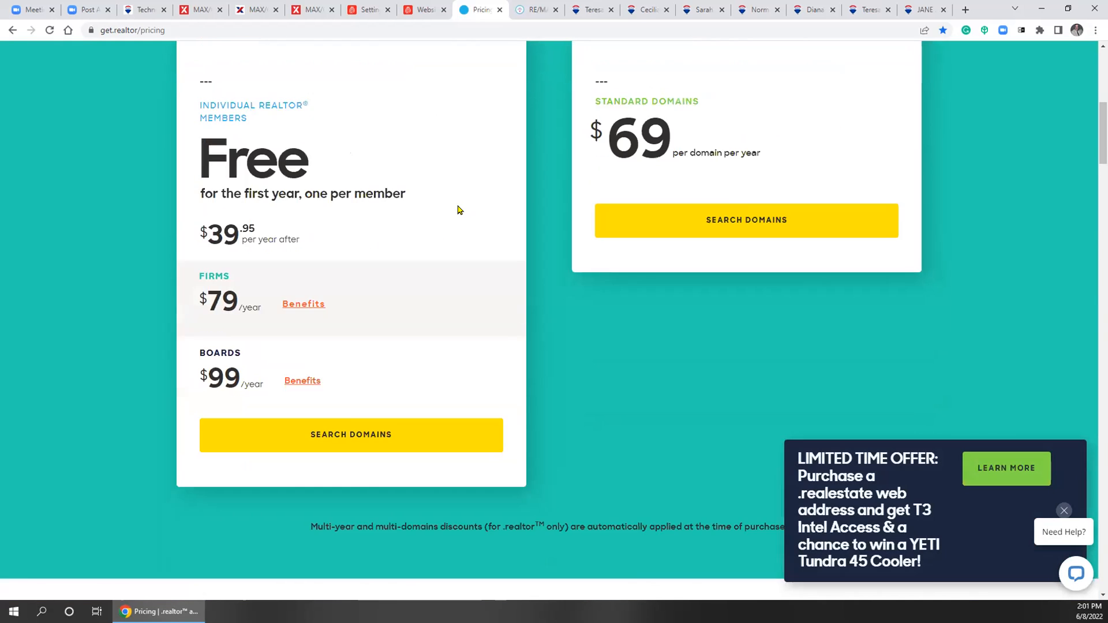
scroll(536, 352, "up", 9)
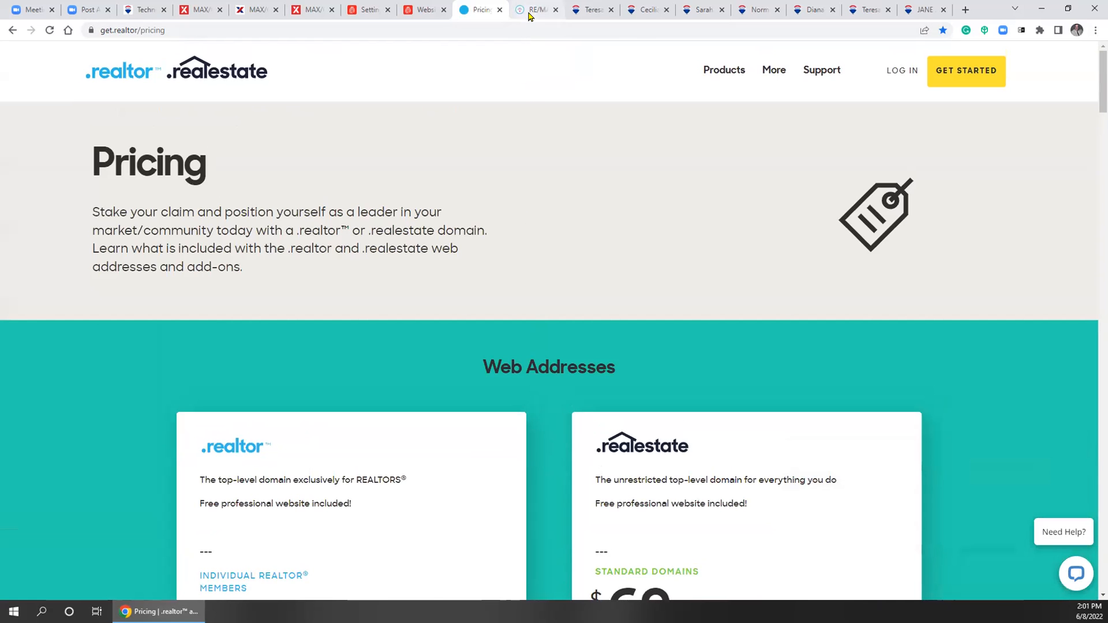
left_click(531, 12)
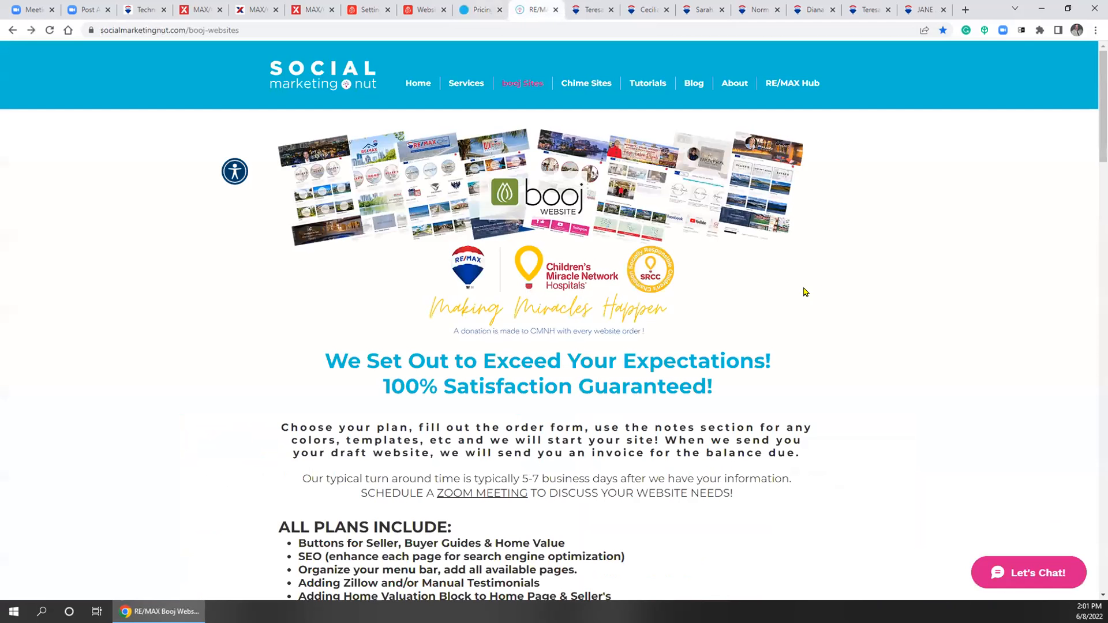
Copy the booj websites page address from the address bar
left_click(169, 31)
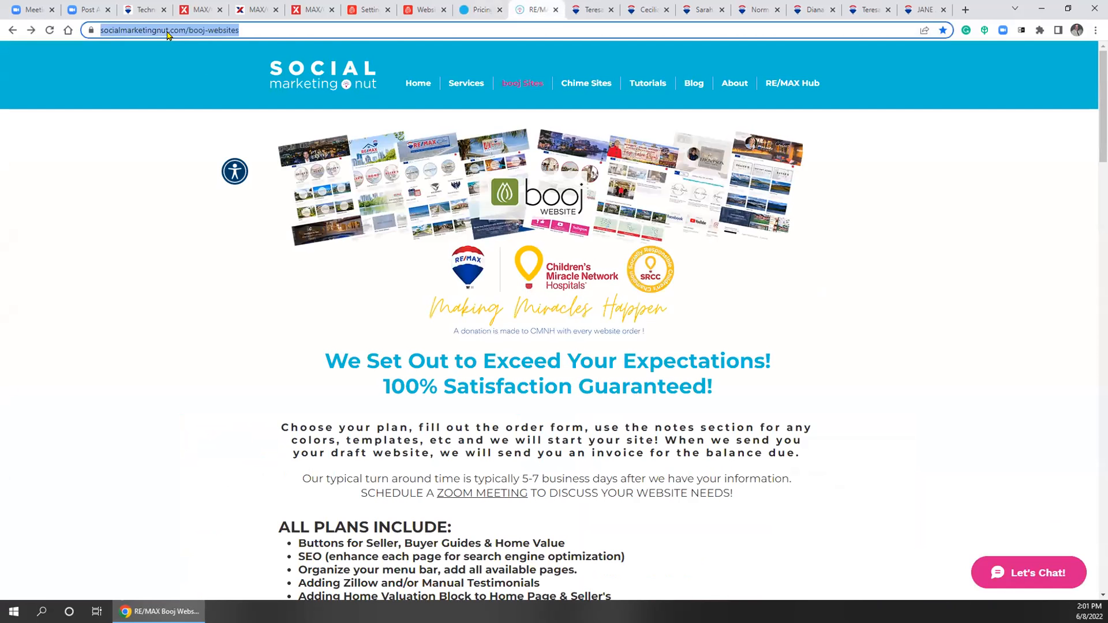
right_click(169, 33)
left_click(212, 113)
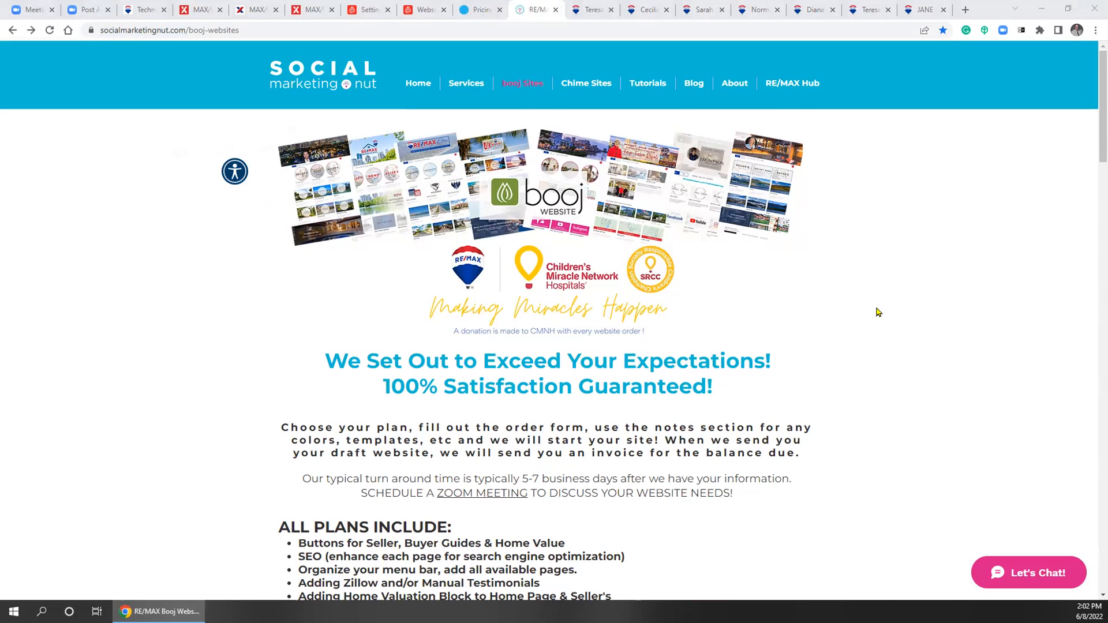
Scroll to the Agent-Team-Office plans: Basic $500, Elite $800, Platinum $1200
scroll(885, 306, "down", 6)
scroll(883, 310, "down", 6)
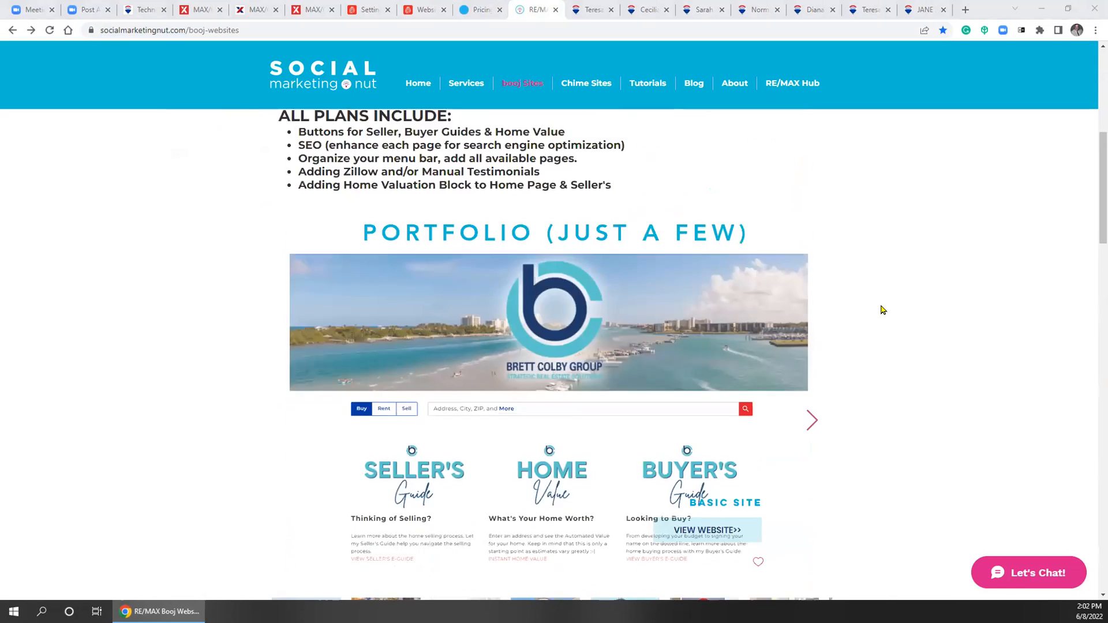
scroll(885, 308, "down", 10)
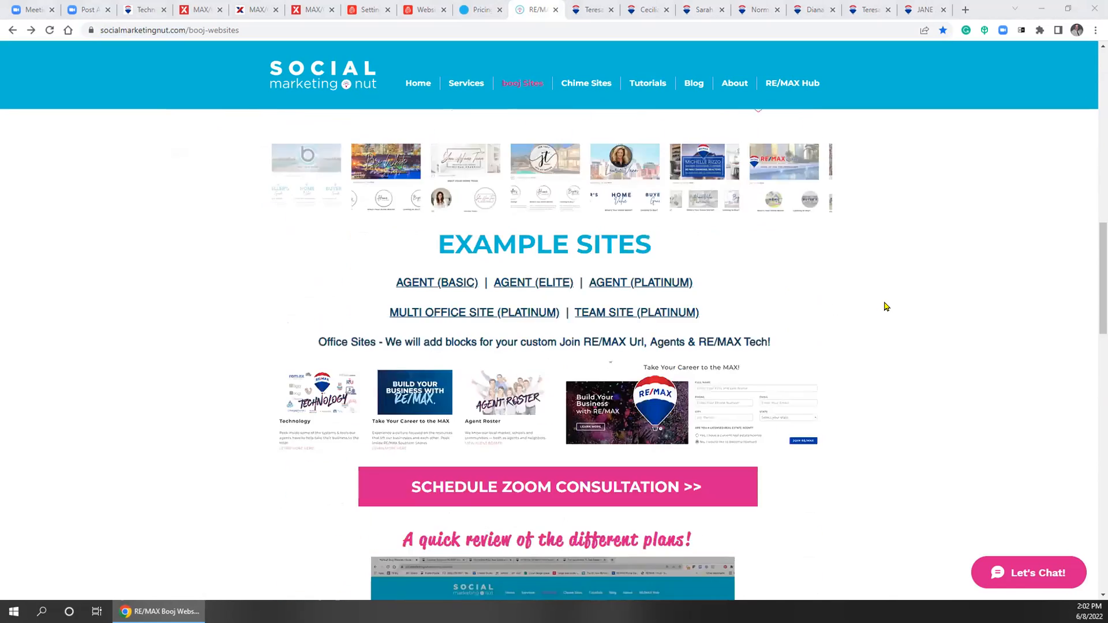
scroll(885, 303, "down", 6)
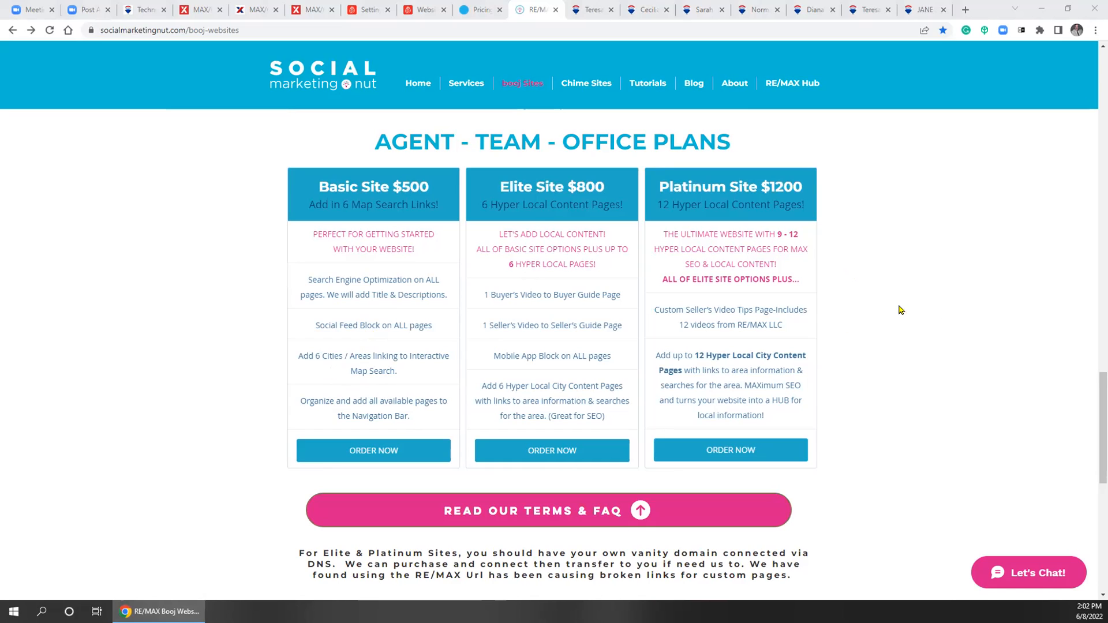
left_click(964, 11)
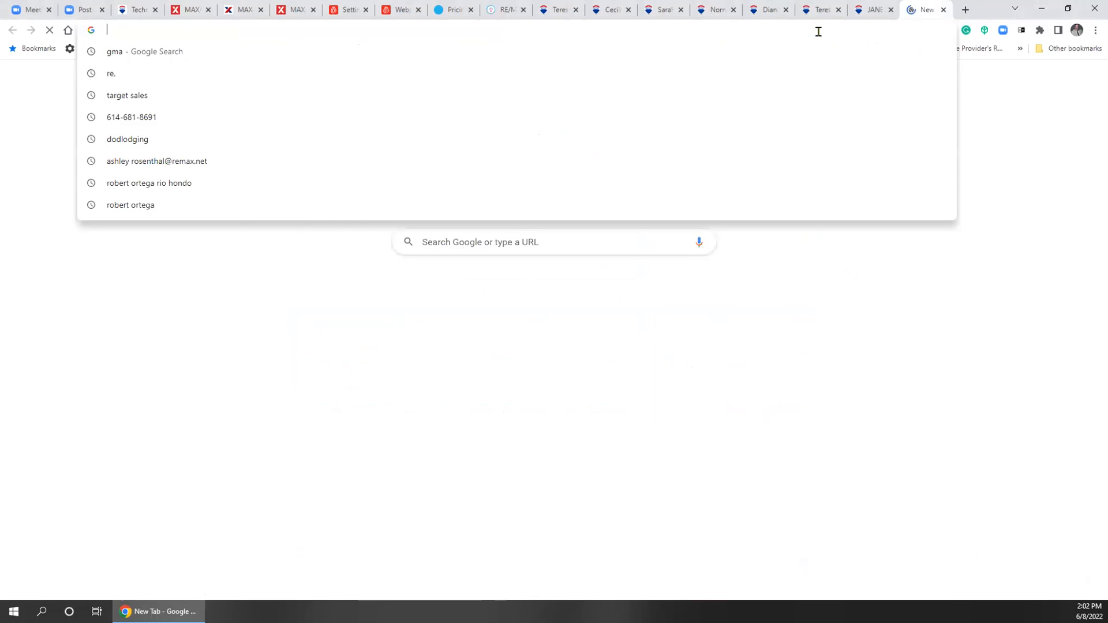
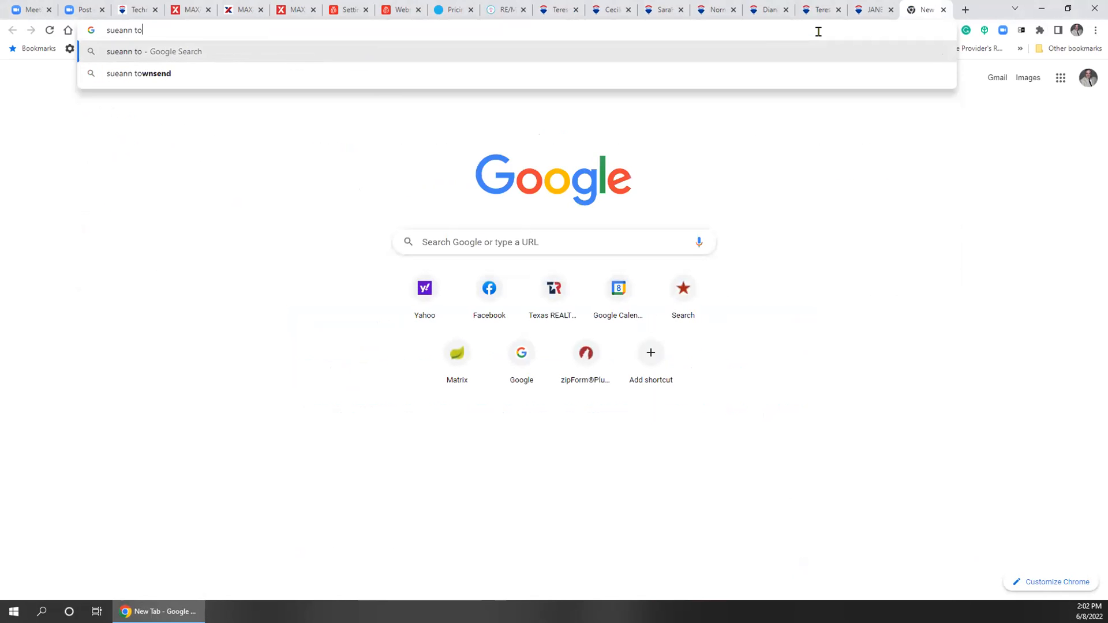
key("Return")
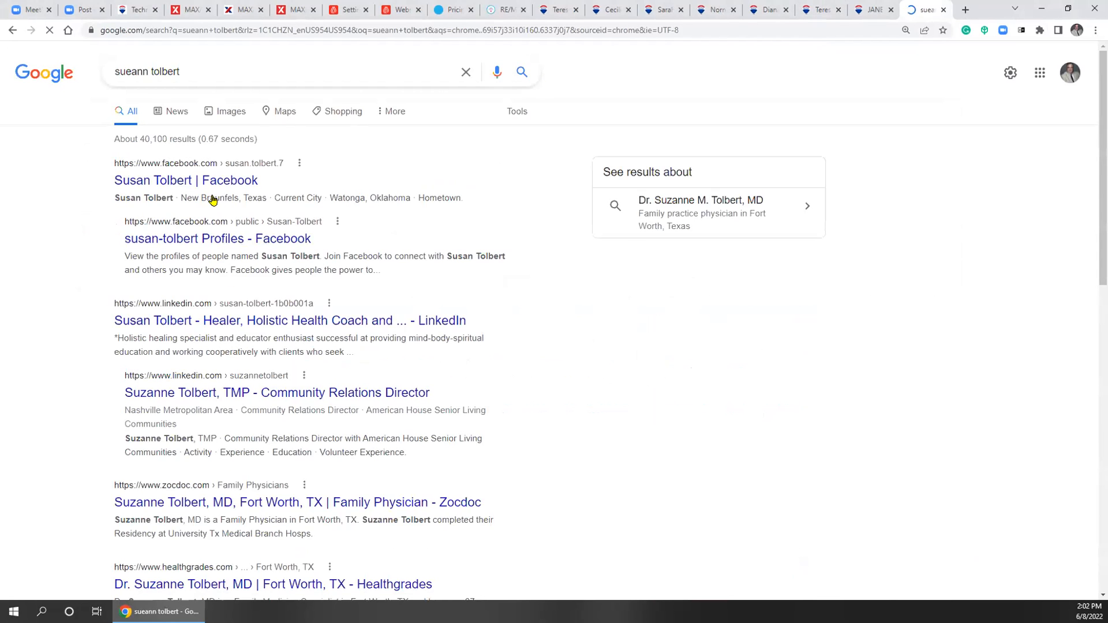
left_click(181, 188)
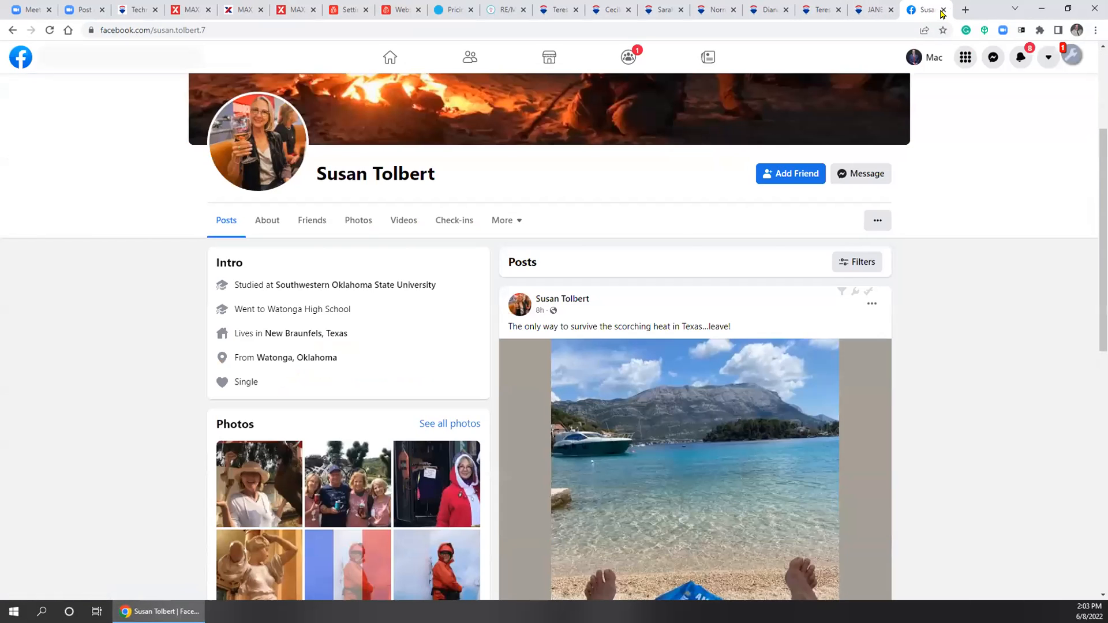
left_click(943, 10)
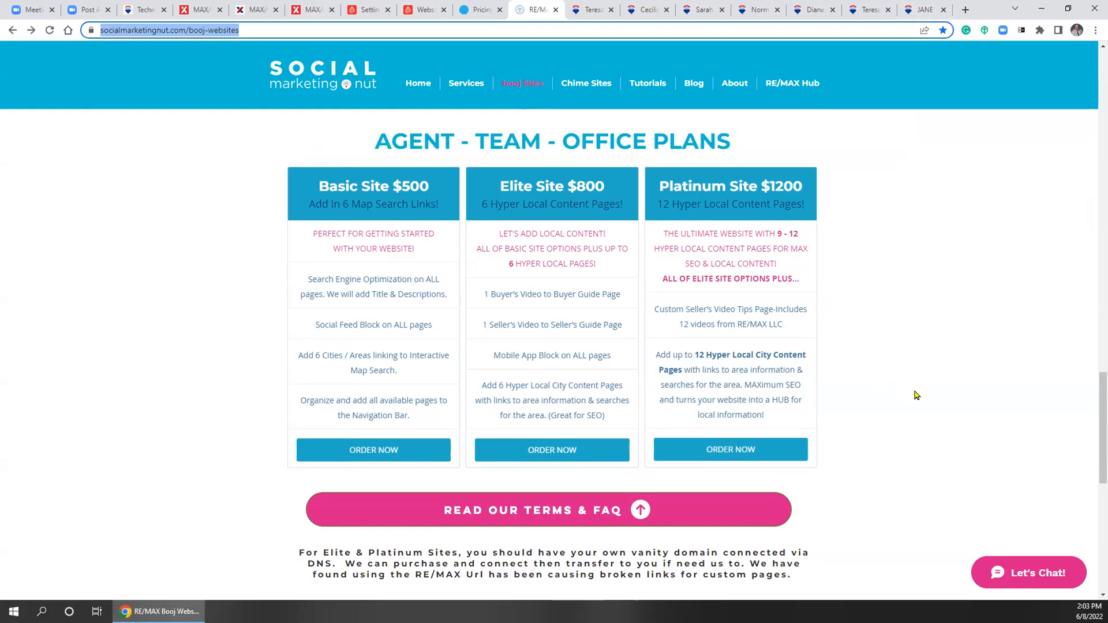
Scroll to the booj tips banner and open the graphics, templates and tips page
scroll(910, 397, "down", 6)
scroll(604, 294, "down", 1)
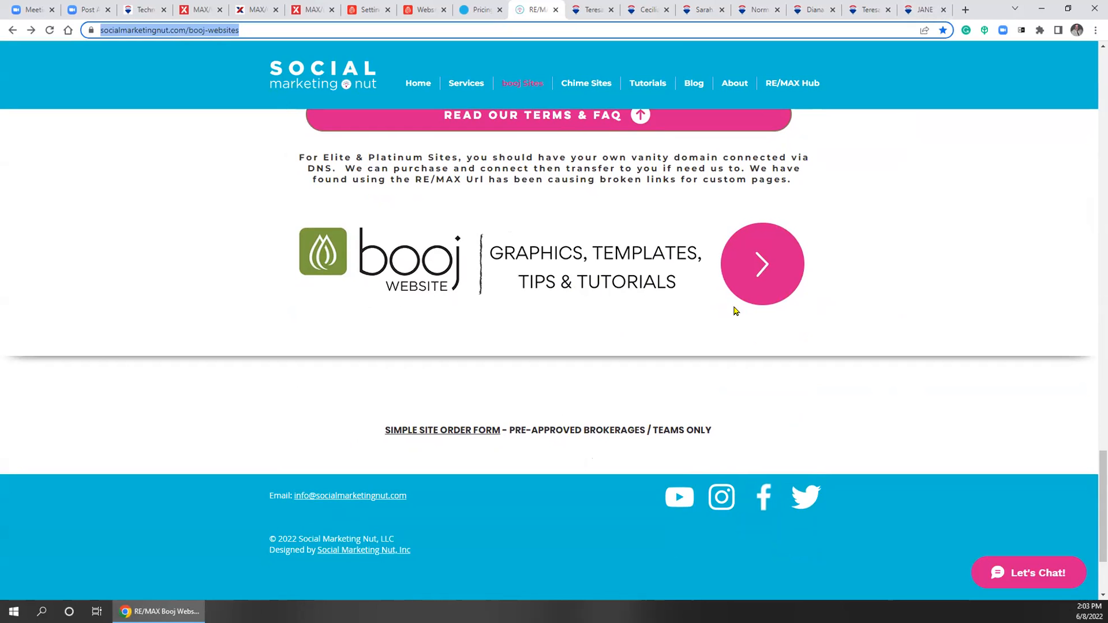
left_click(754, 272)
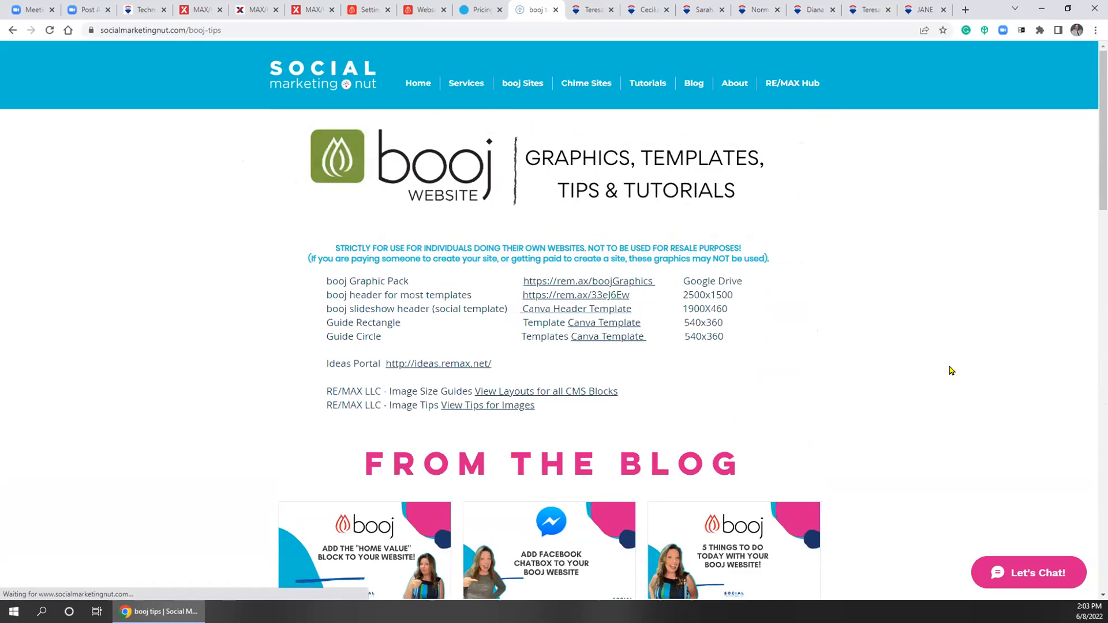
Highlight the not-for-resale warning text, then clear the selection
scroll(947, 344, "down", 2)
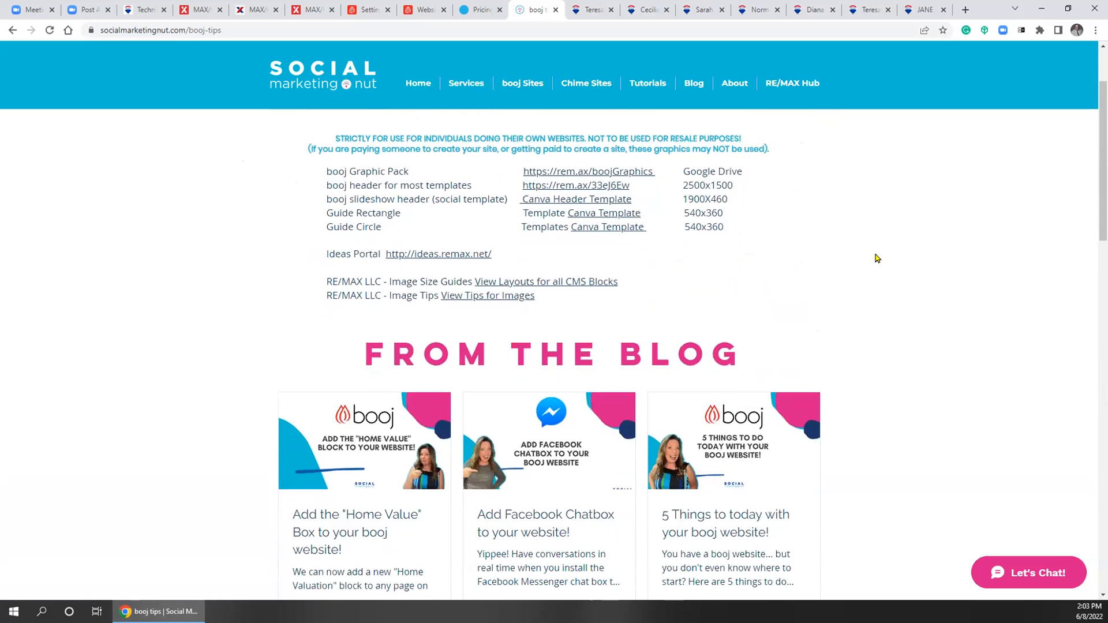
left_click_drag(592, 127, 739, 130)
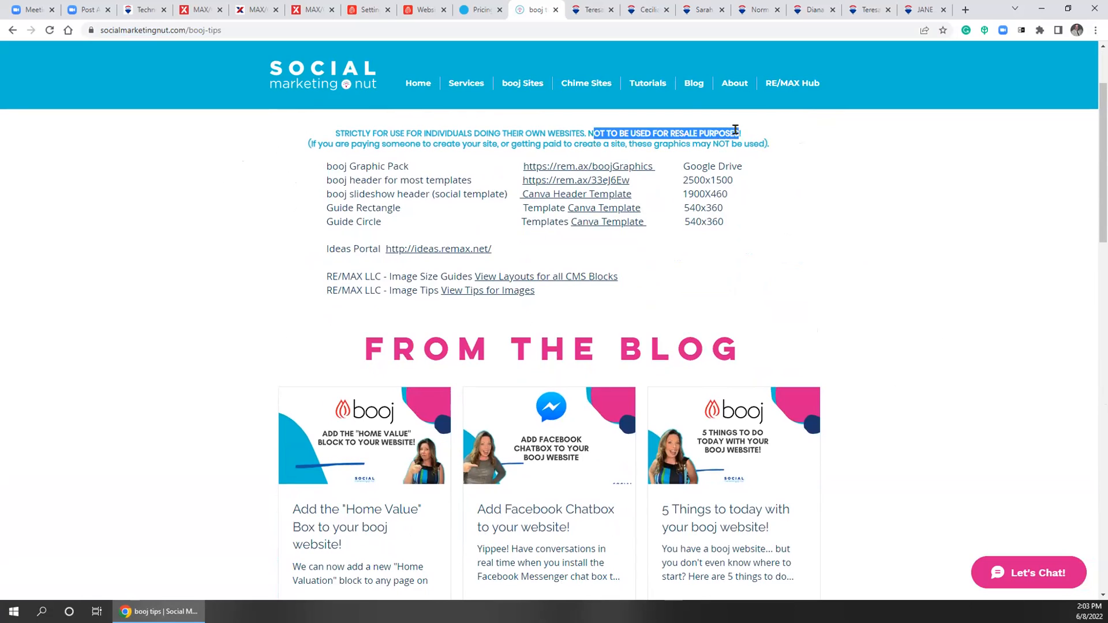
left_click(811, 252)
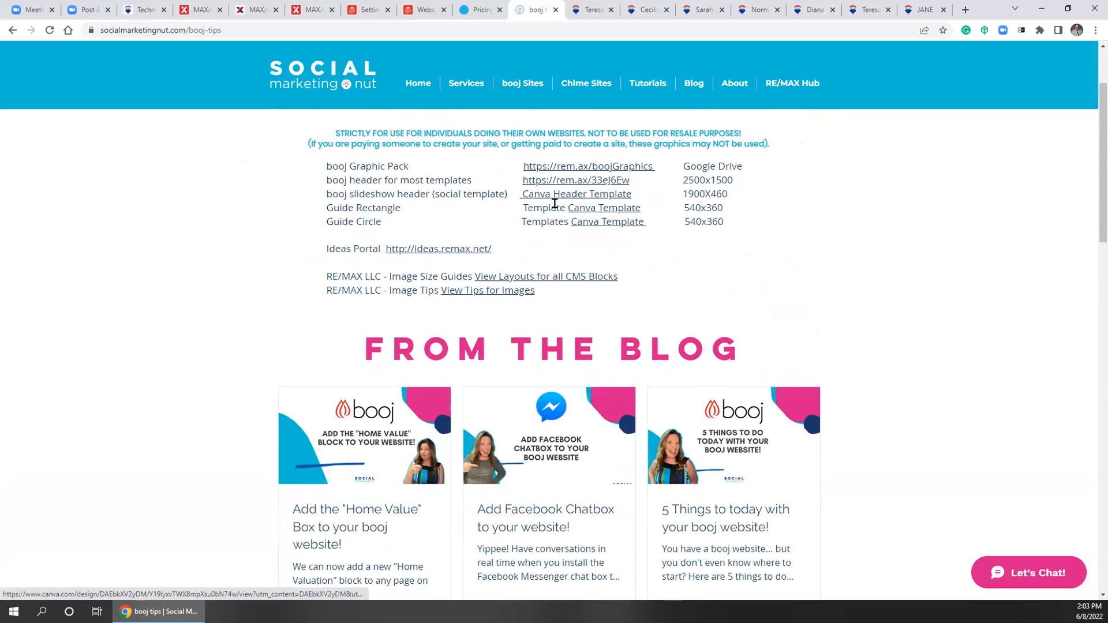
Show page 3 of the From the Blog posts, including 'Your RE/MAX Mobile App'
scroll(944, 282, "down", 4)
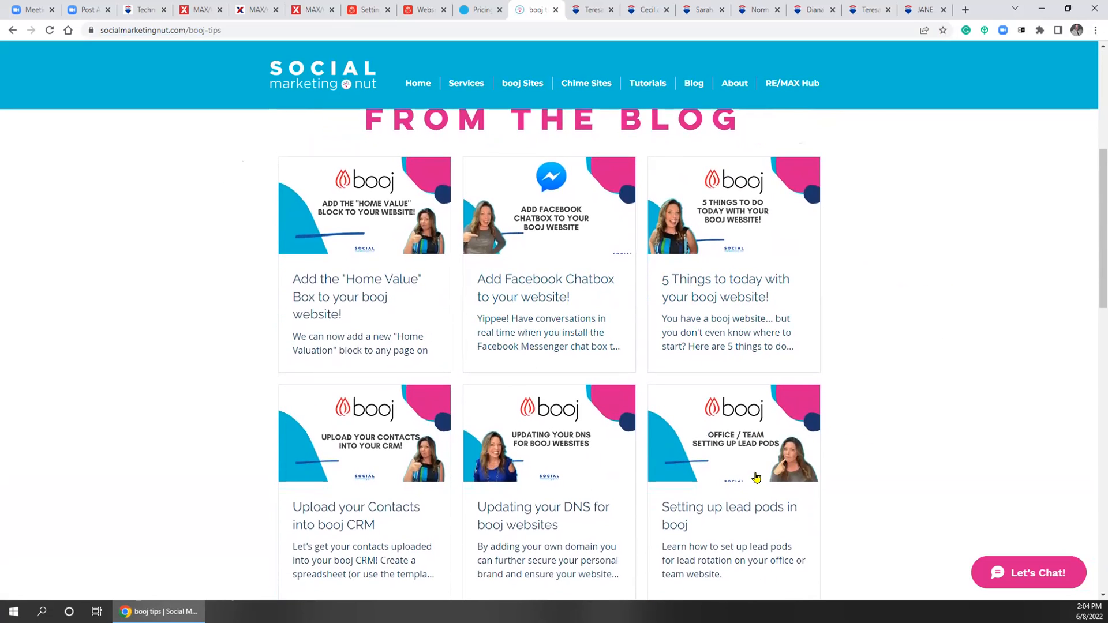
scroll(734, 489, "down", 2)
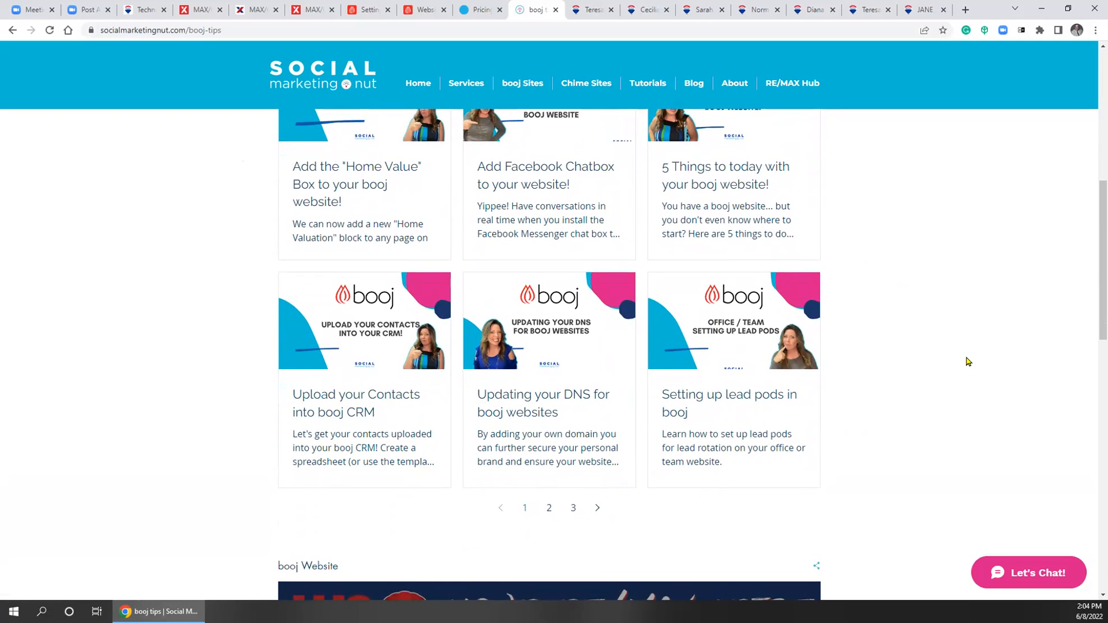
scroll(576, 555, "up", 1)
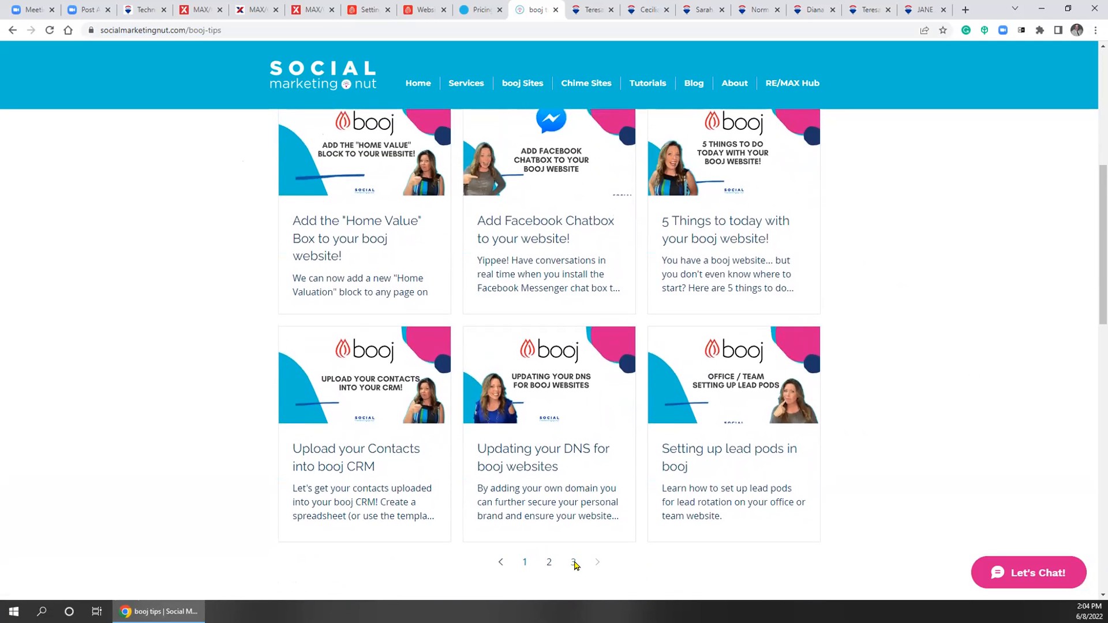
left_click(573, 563)
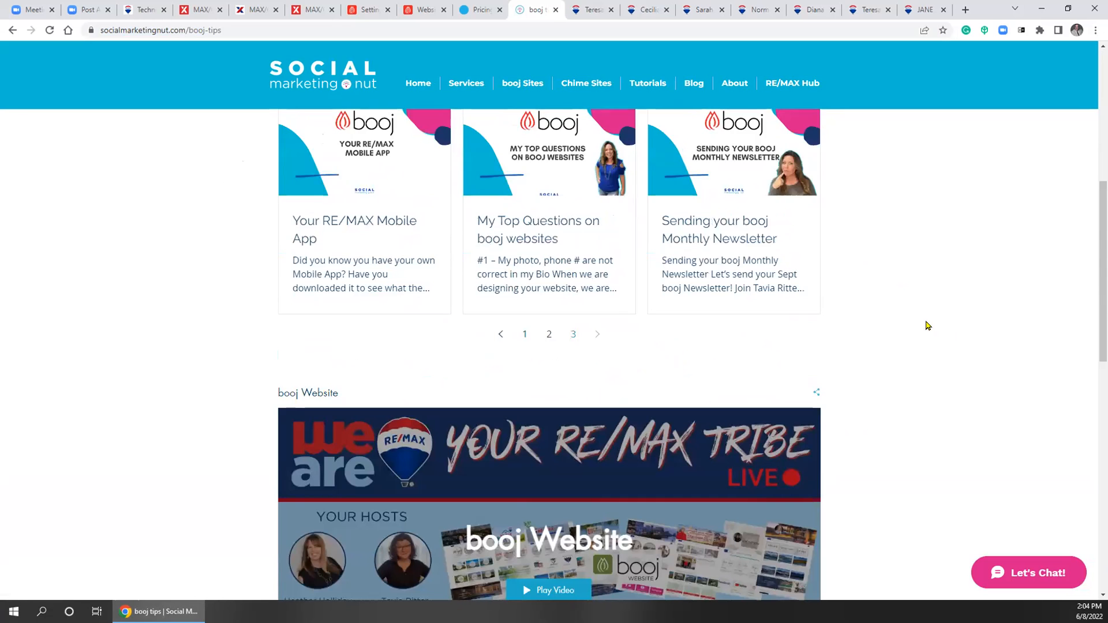
scroll(928, 325, "up", 3)
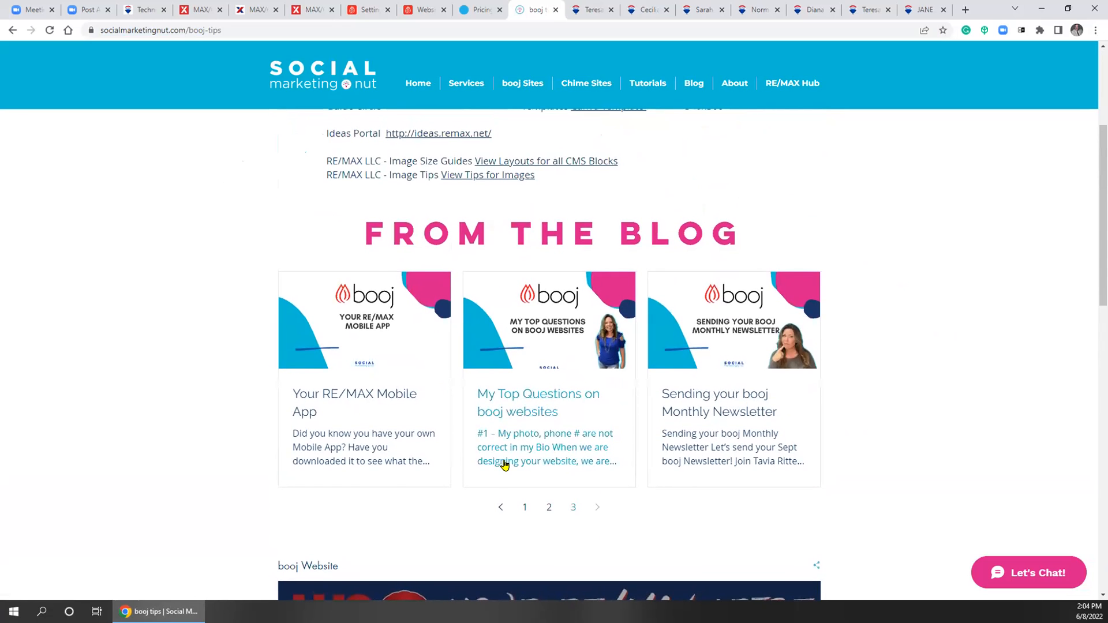